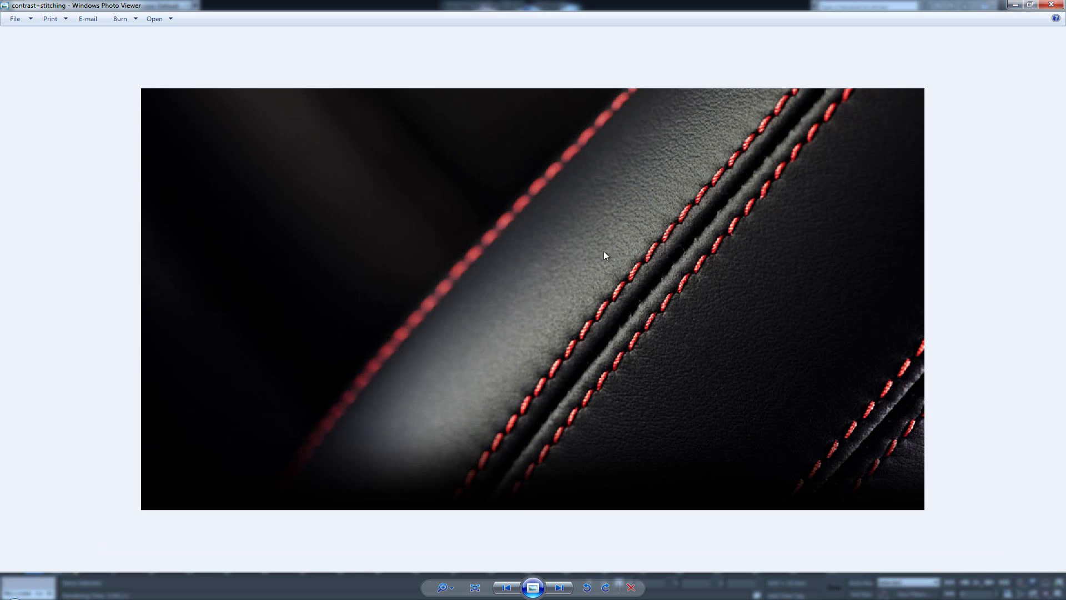
Step: Browse the leather stitching reference photos and examine the stitched seam below the round stool's cushion in Small_Chair02 up close
{"action": "key", "text": "Right"}
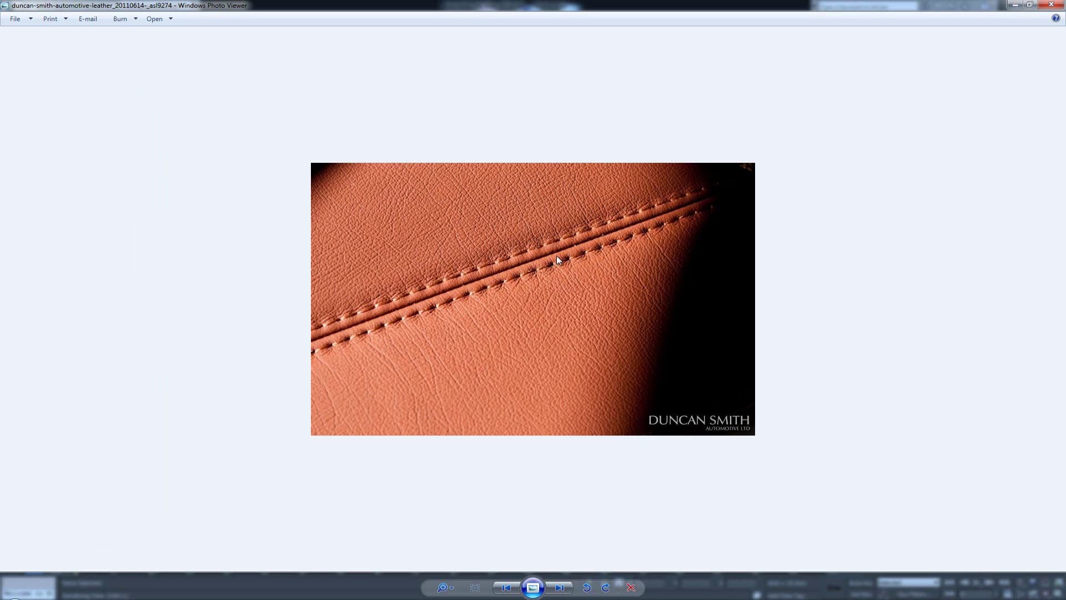
{"action": "key", "text": "Right"}
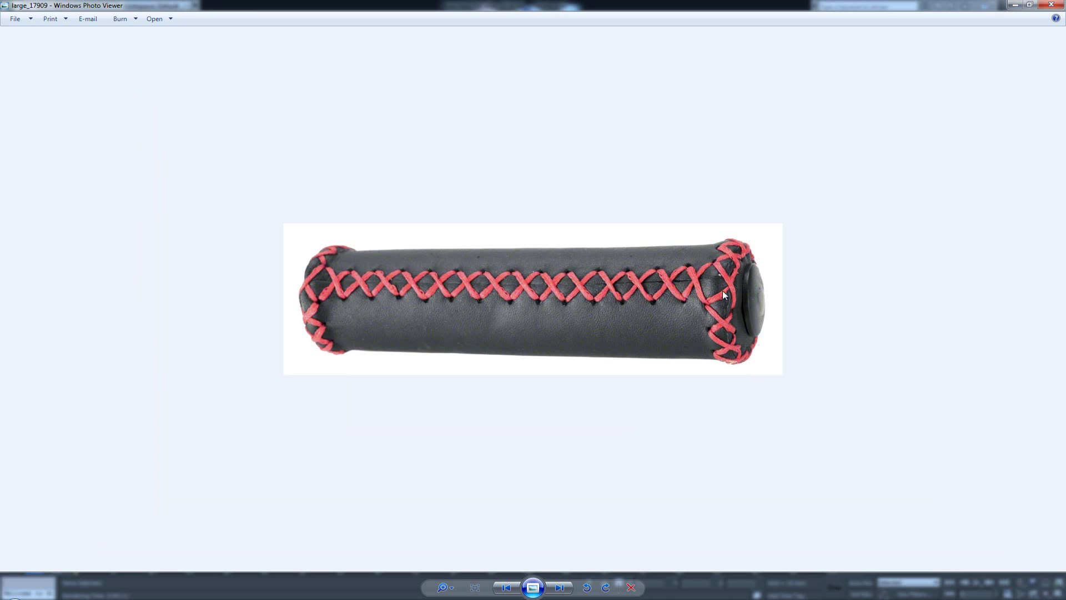
{"action": "key", "text": "Right"}
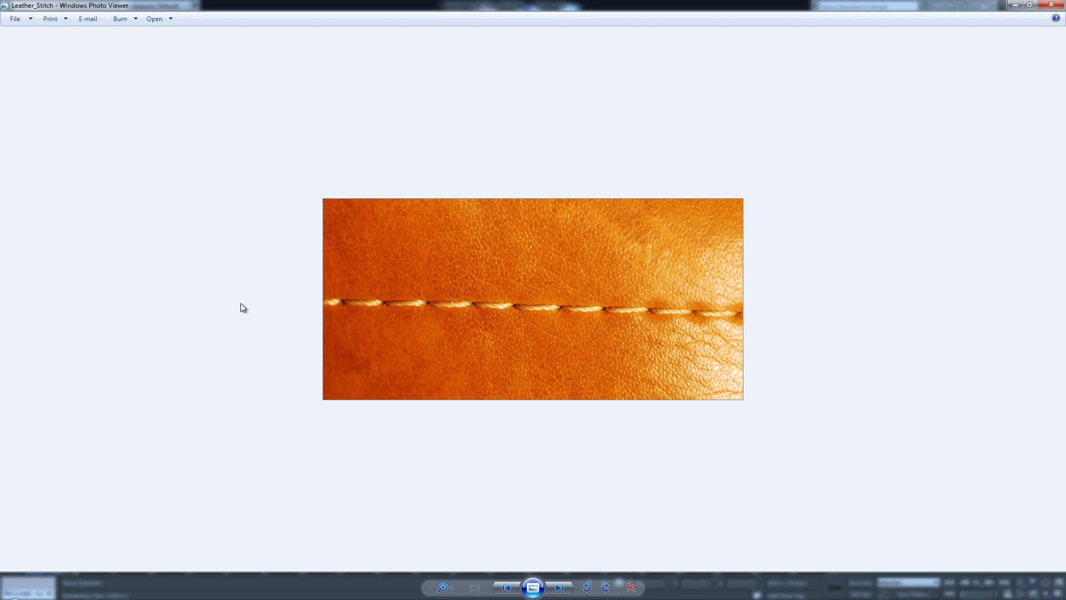
{"action": "key", "text": "Right"}
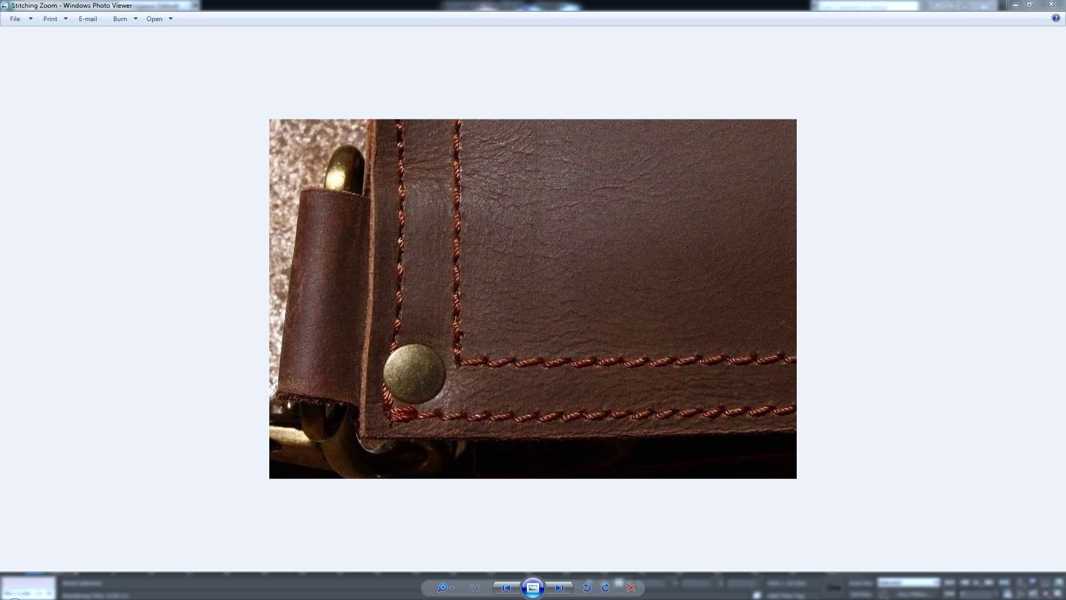
{"action": "key", "text": "Right"}
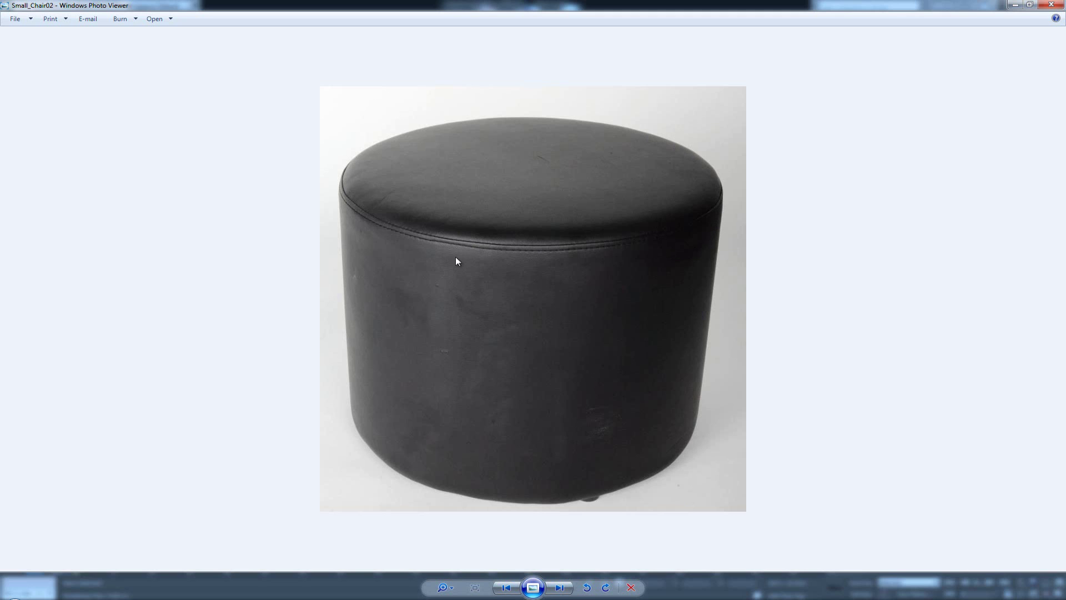
{"action": "scroll", "coordinate": [459, 233], "scroll_direction": "up", "scroll_amount": 5}
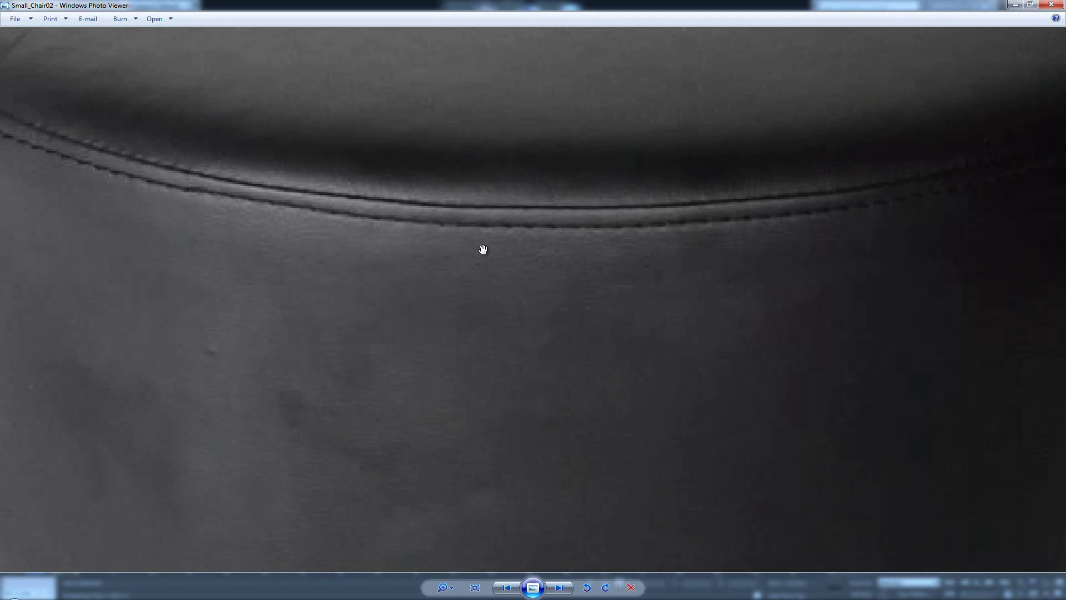
{"action": "left_click_drag", "start_coordinate": [187, 201], "coordinate": [278, 269]}
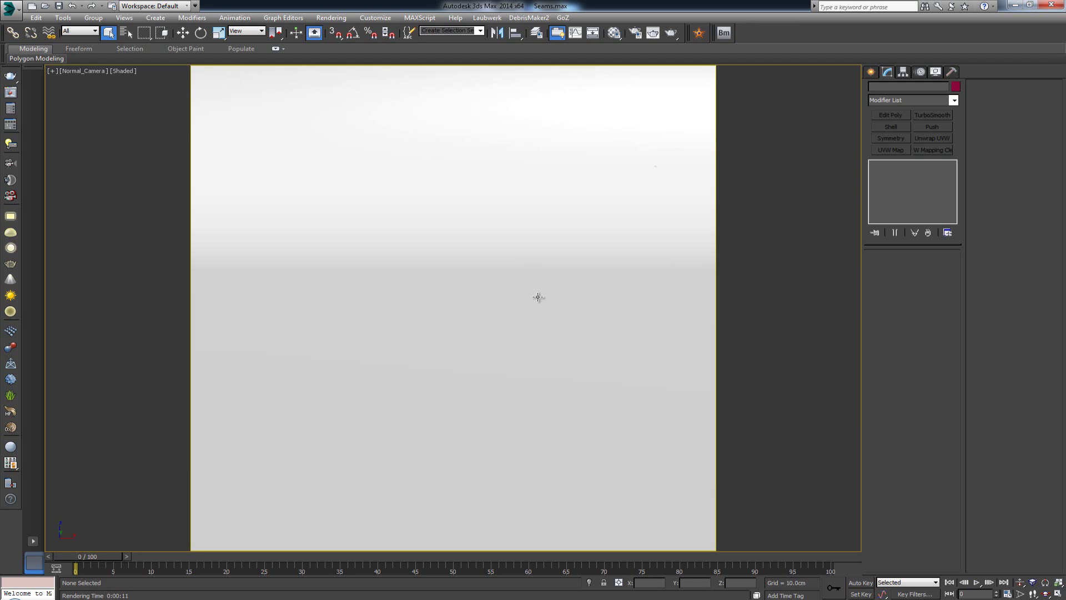
Step: Unhide all objects in the Seams.max scene and select the stool's cylinder
{"action": "right_click", "coordinate": [387, 276]}
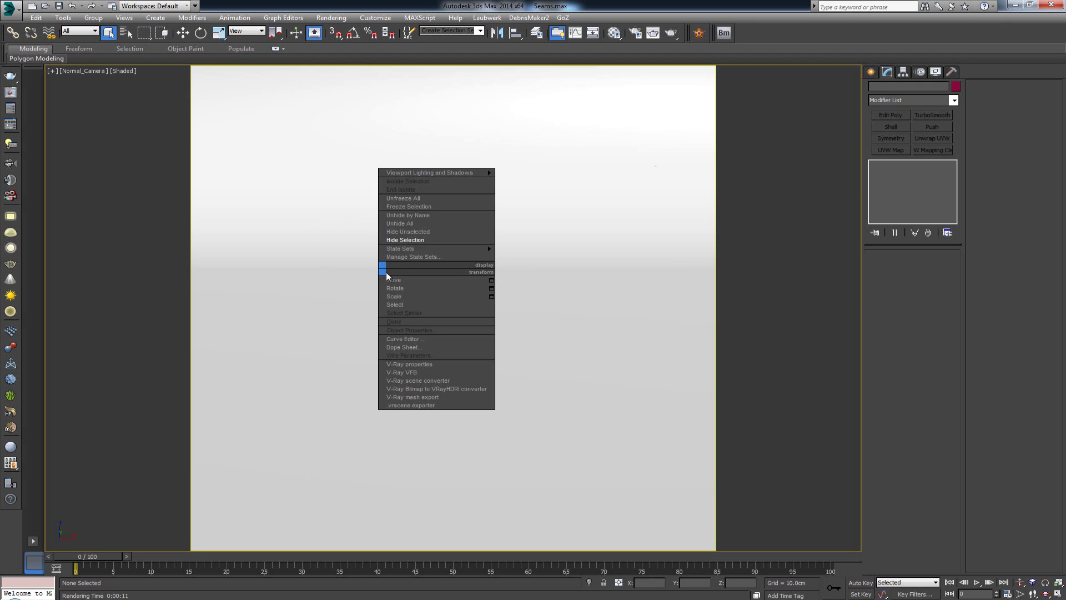
{"action": "left_click", "coordinate": [419, 224]}
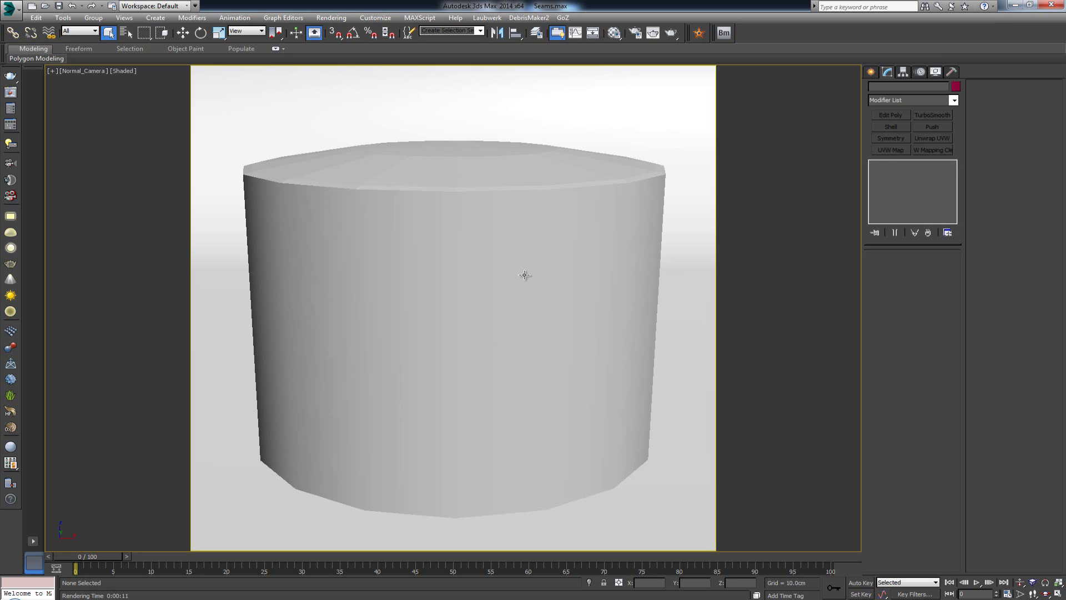
{"action": "left_click", "coordinate": [389, 229]}
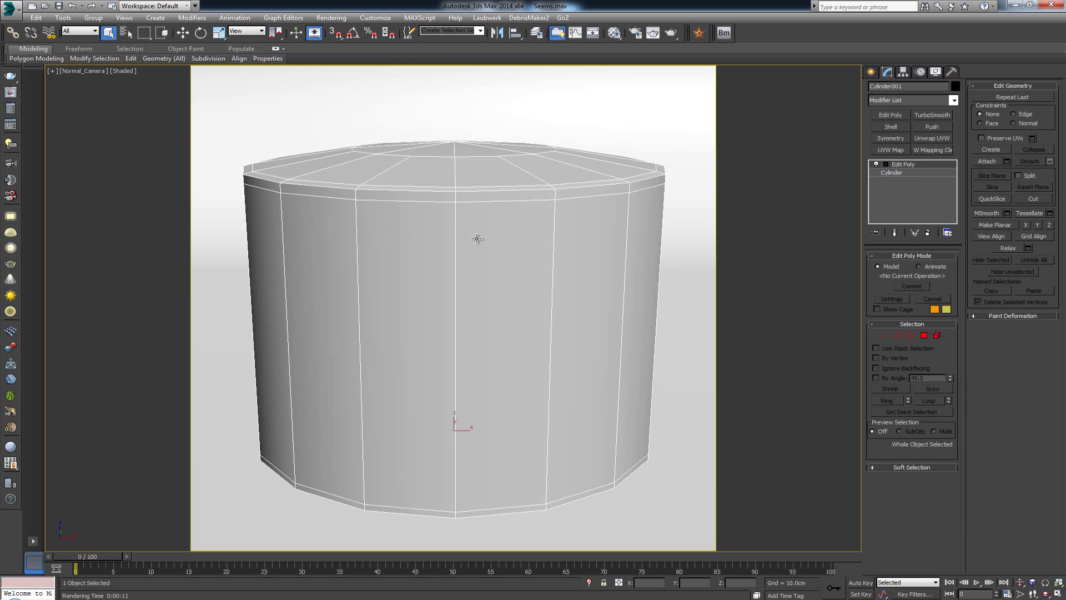
Step: Examine the cylinder in the perspective view, checking the edge layout of its top cap and rim
{"action": "scroll", "coordinate": [477, 238], "scroll_direction": "up", "scroll_amount": 3}
{"action": "scroll", "coordinate": [476, 238], "scroll_direction": "down", "scroll_amount": 5}
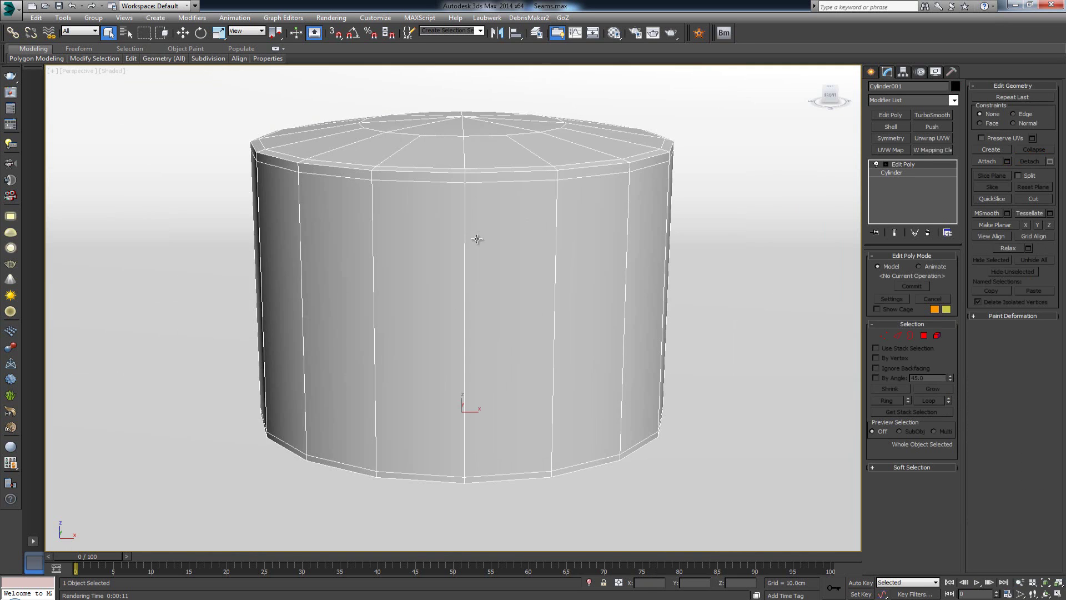
{"action": "key", "text": "p"}
{"action": "middle_click_drag", "start_coordinate": [452, 238], "coordinate": [449, 249], "text": "alt"}
{"action": "scroll", "coordinate": [447, 183], "scroll_direction": "up", "scroll_amount": 4}
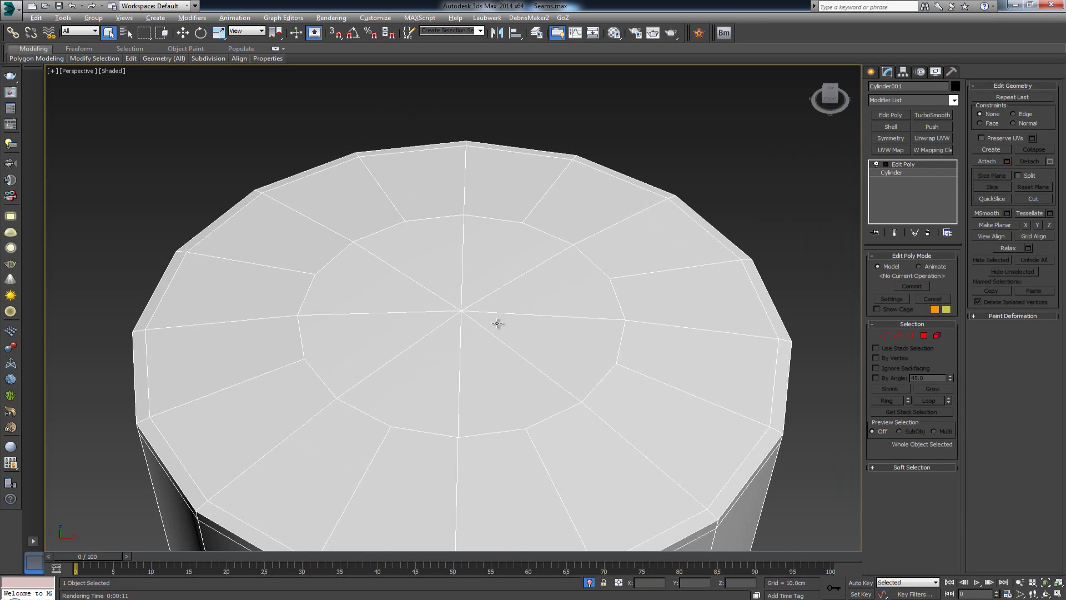
{"action": "middle_click_drag", "start_coordinate": [498, 324], "coordinate": [493, 297], "text": "alt"}
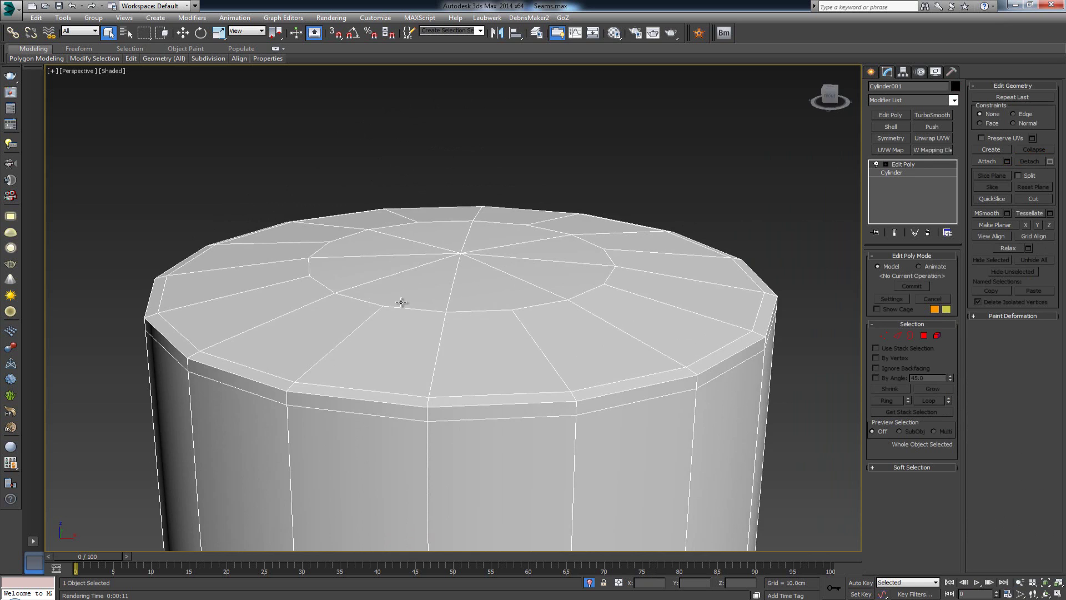
{"action": "middle_click_drag", "start_coordinate": [402, 303], "coordinate": [400, 313], "text": "alt"}
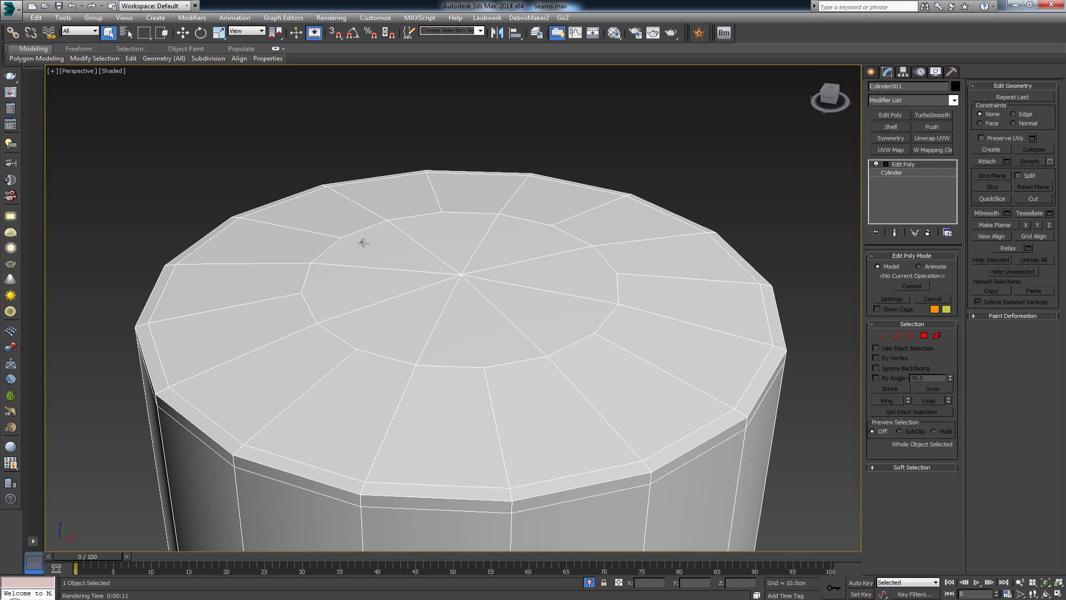
{"action": "key", "text": "2"}
{"action": "left_click", "coordinate": [365, 266]}
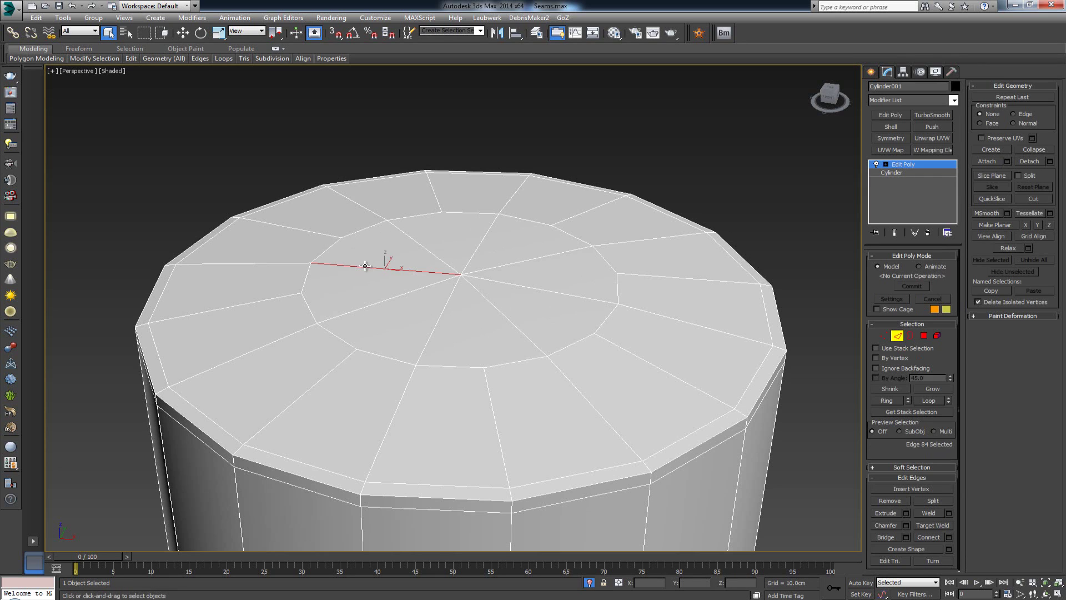
{"action": "left_click", "coordinate": [372, 249]}
{"action": "middle_click_drag", "start_coordinate": [382, 289], "coordinate": [484, 315], "text": "alt"}
{"action": "middle_click_drag", "start_coordinate": [449, 268], "coordinate": [437, 287], "text": "alt"}
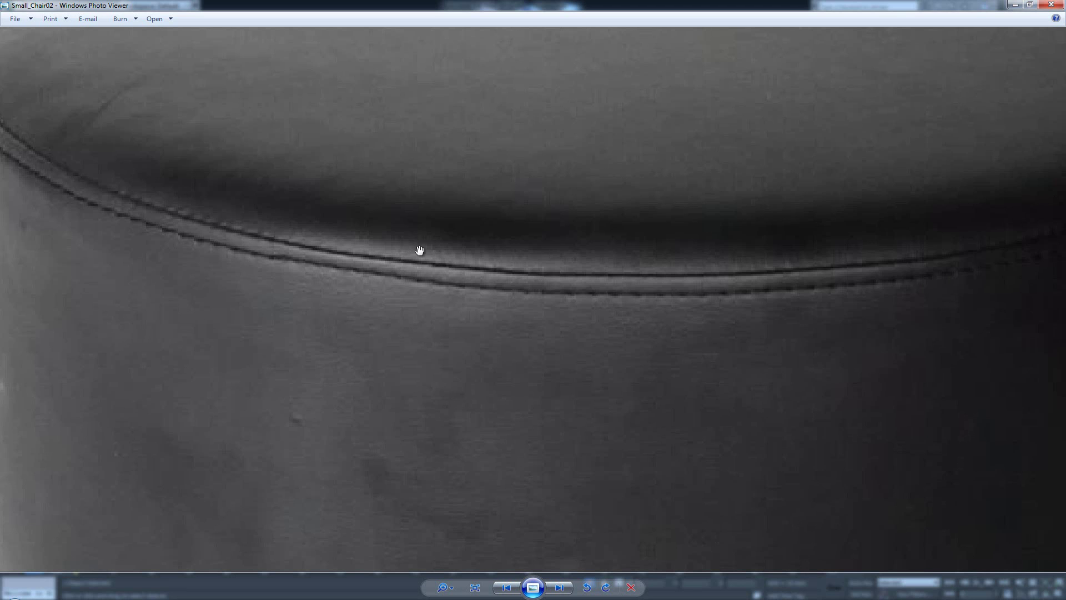
Step: Compare with the seam around the cushion in the Small_Chair02 reference photo, and return to 3ds Max
{"action": "scroll", "coordinate": [419, 251], "scroll_direction": "down", "scroll_amount": 5}
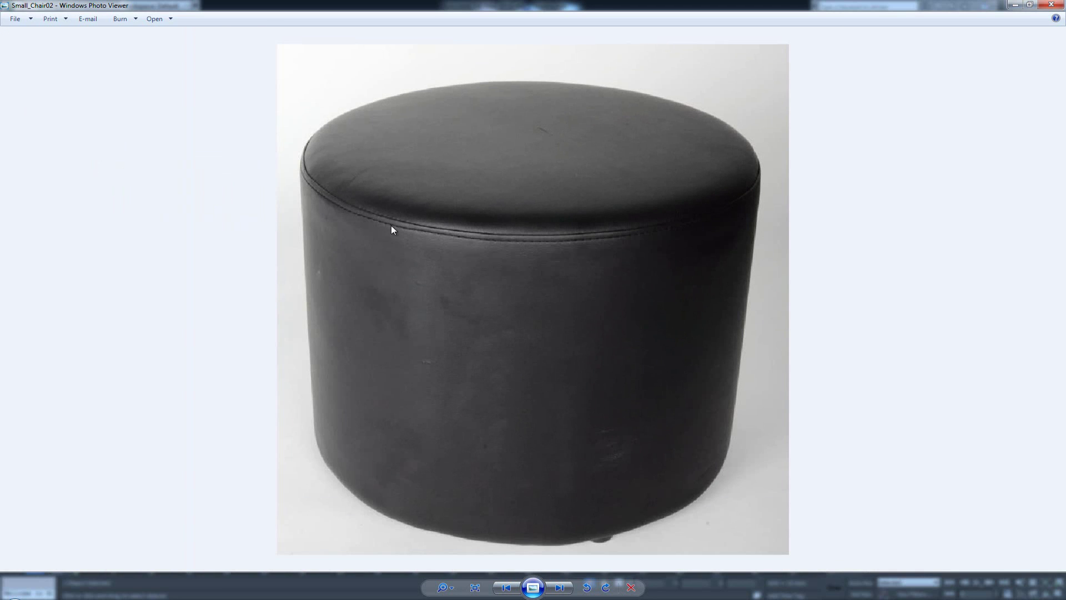
{"action": "scroll", "coordinate": [459, 241], "scroll_direction": "up", "scroll_amount": 3}
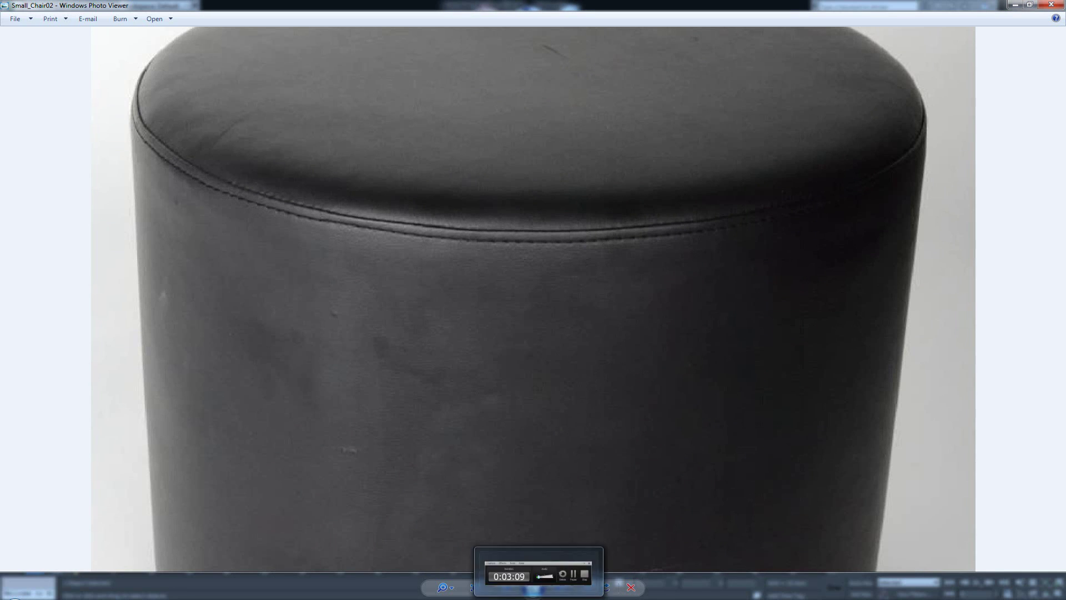
{"action": "mouse_move", "coordinate": [449, 592]}
{"action": "left_click", "coordinate": [449, 555]}
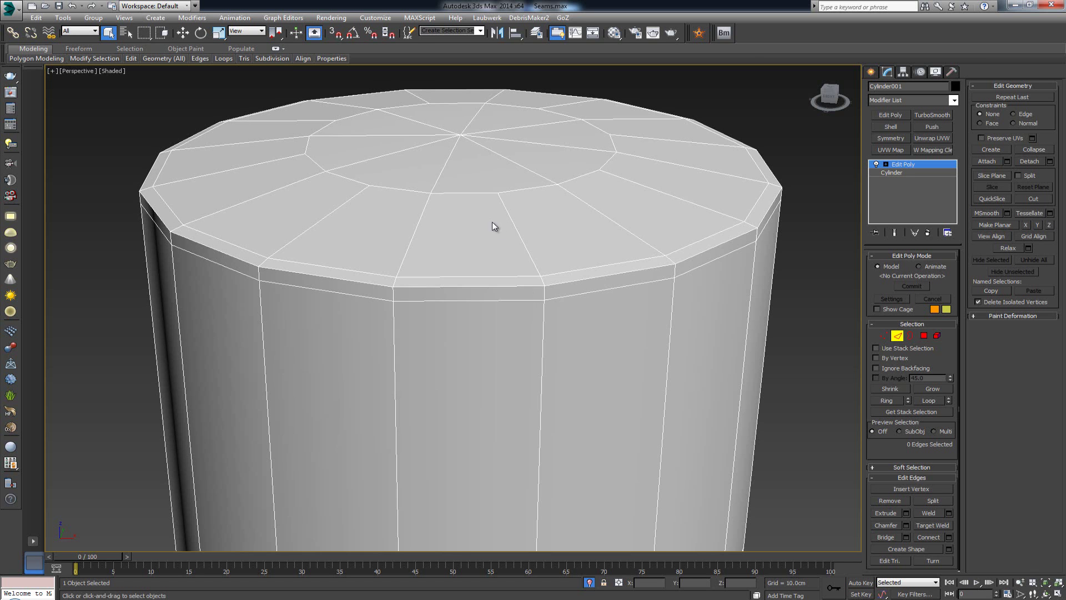
Step: Leave edge editing and add a TurboSmooth modifier to the stool's cylinder
{"action": "middle_click_drag", "start_coordinate": [549, 256], "coordinate": [552, 300], "text": "alt"}
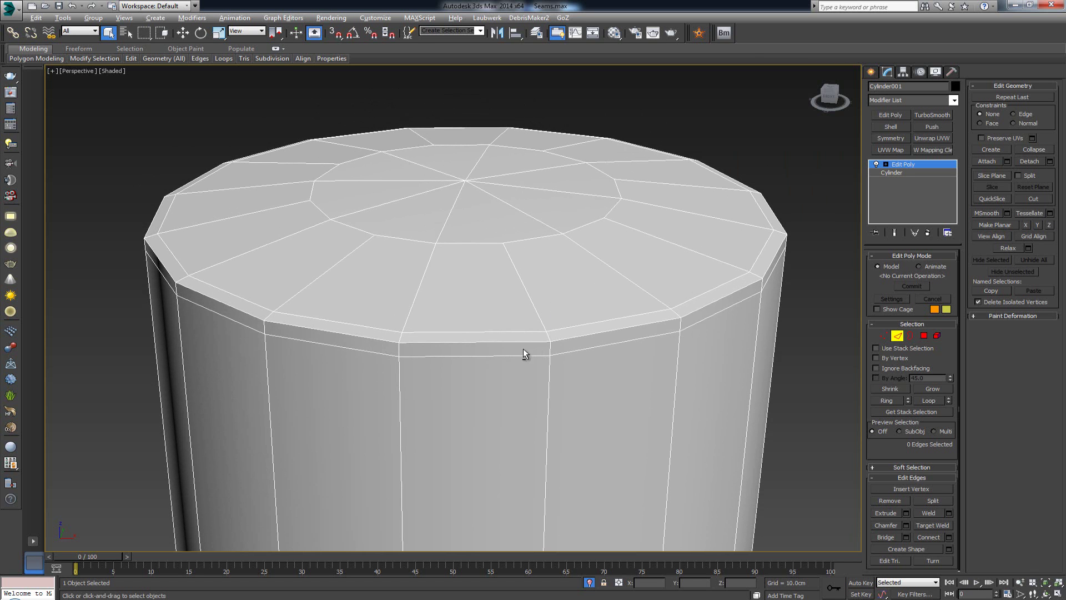
{"action": "scroll", "coordinate": [519, 347], "scroll_direction": "down", "scroll_amount": 1}
{"action": "mouse_move", "coordinate": [513, 336]}
{"action": "middle_mouse_down", "text": "alt"}
{"action": "mouse_move", "coordinate": [506, 328]}
{"action": "mouse_move", "coordinate": [516, 341]}
{"action": "middle_mouse_up", "text": "alt"}
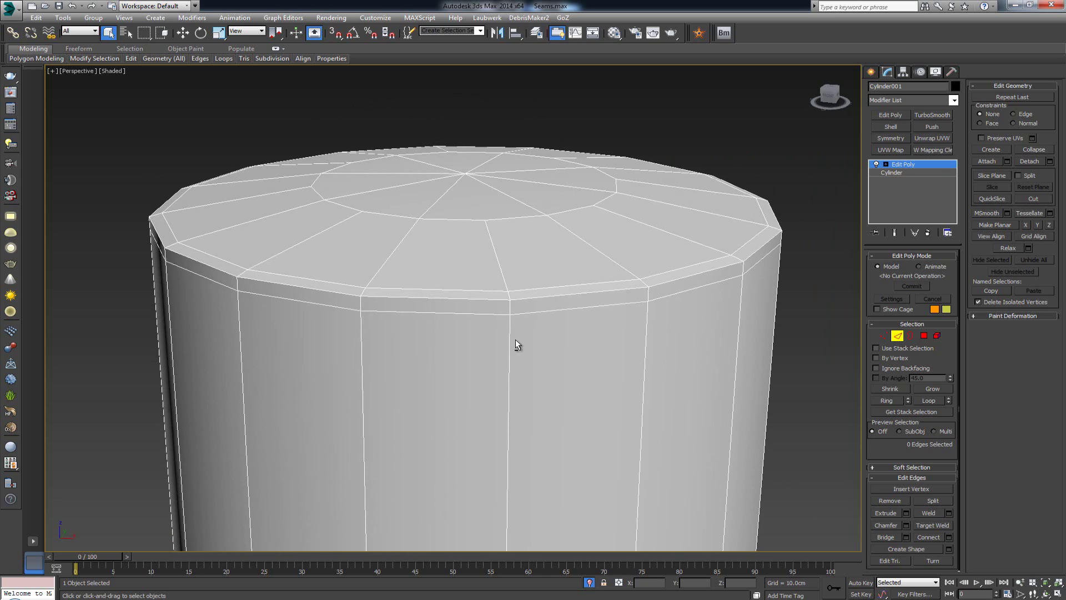
{"action": "left_click", "coordinate": [896, 336]}
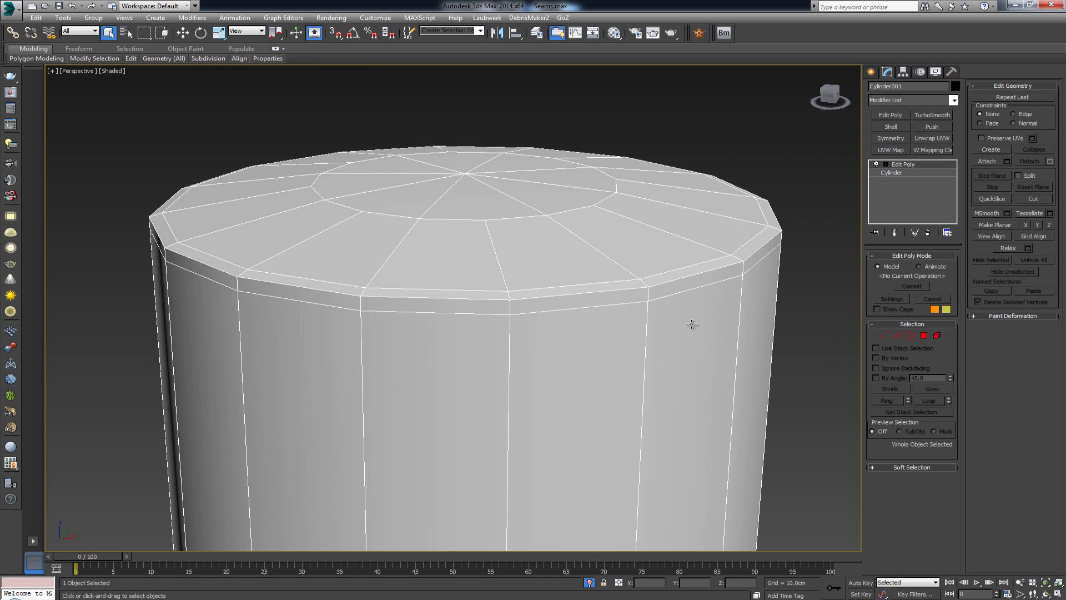
{"action": "scroll", "coordinate": [482, 286], "scroll_direction": "down", "scroll_amount": 3}
{"action": "scroll", "coordinate": [561, 292], "scroll_direction": "up", "scroll_amount": 3}
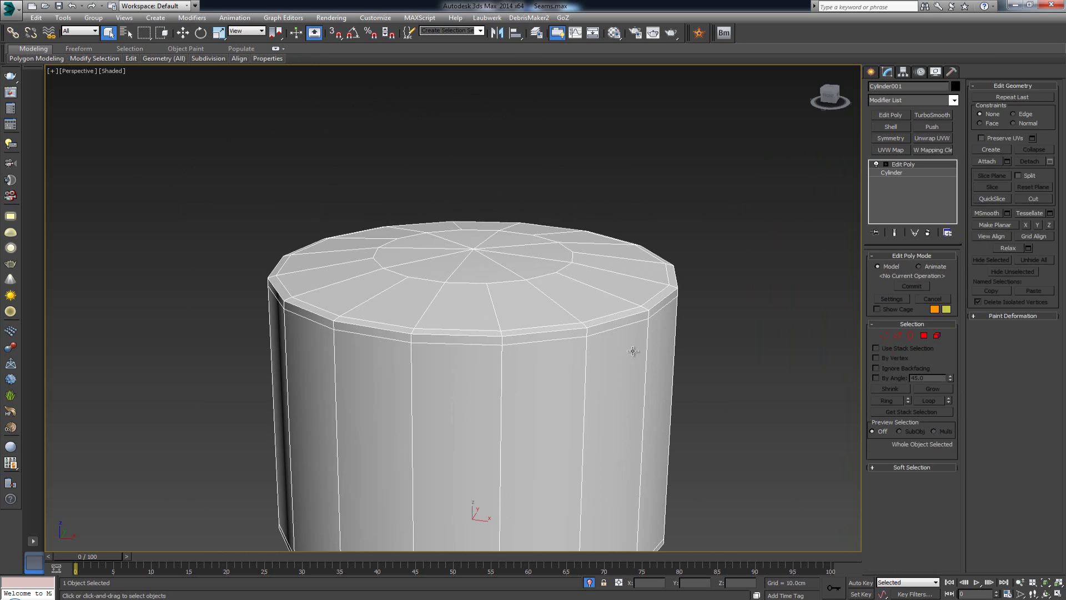
{"action": "left_click", "coordinate": [933, 115]}
Step: Examine the smoothed cylinder's mesh around the top rim, the cap and the side wall
{"action": "scroll", "coordinate": [365, 333], "scroll_direction": "up", "scroll_amount": 4}
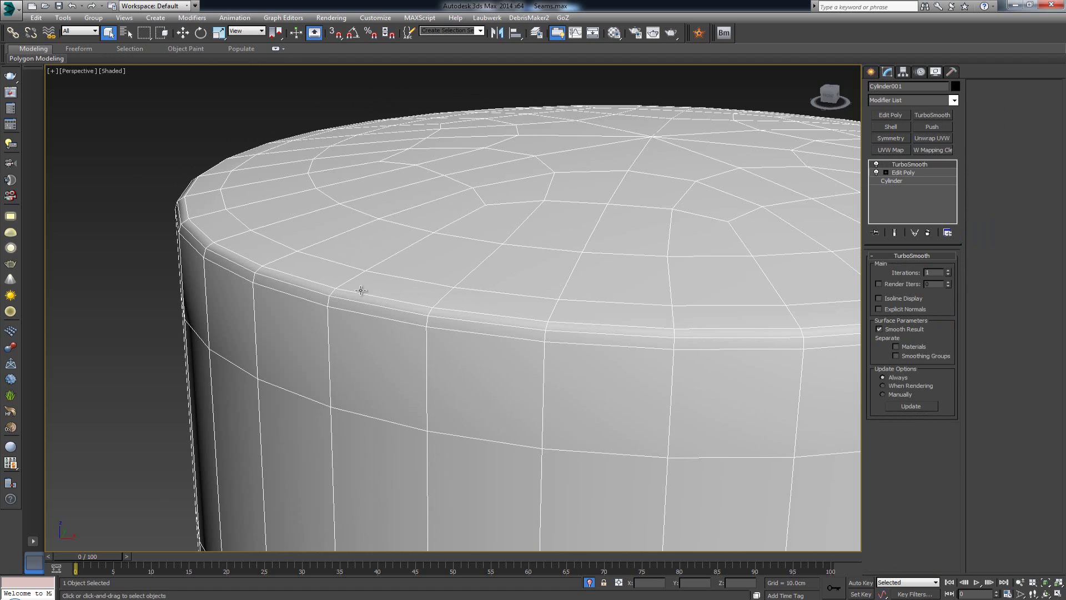
{"action": "middle_click_drag", "start_coordinate": [476, 343], "coordinate": [476, 267], "text": "alt"}
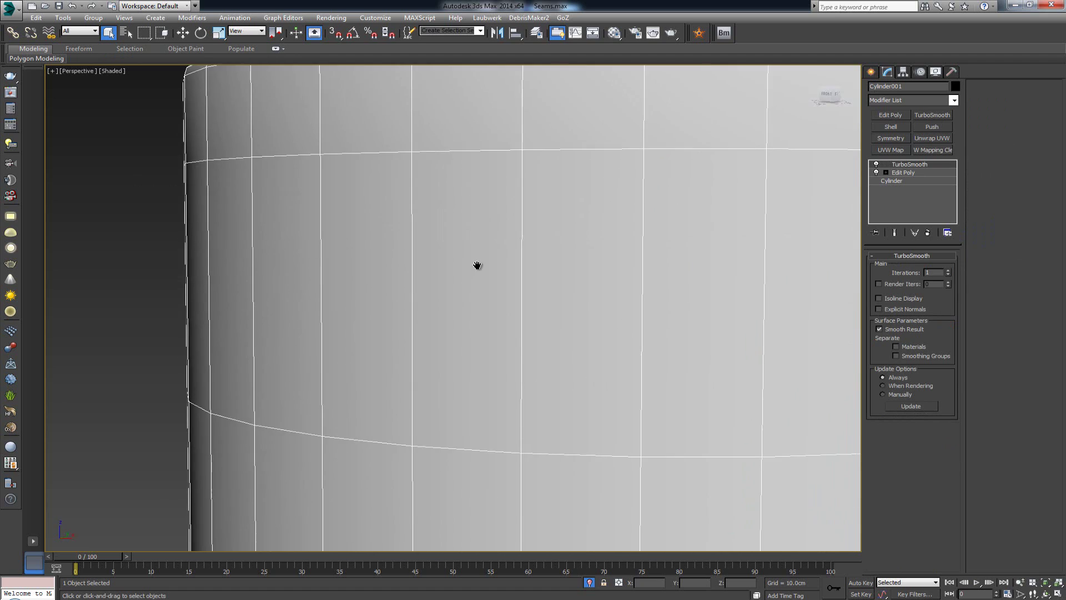
{"action": "scroll", "coordinate": [497, 374], "scroll_direction": "down", "scroll_amount": 5}
{"action": "middle_click_drag", "start_coordinate": [497, 374], "coordinate": [492, 400], "text": "alt"}
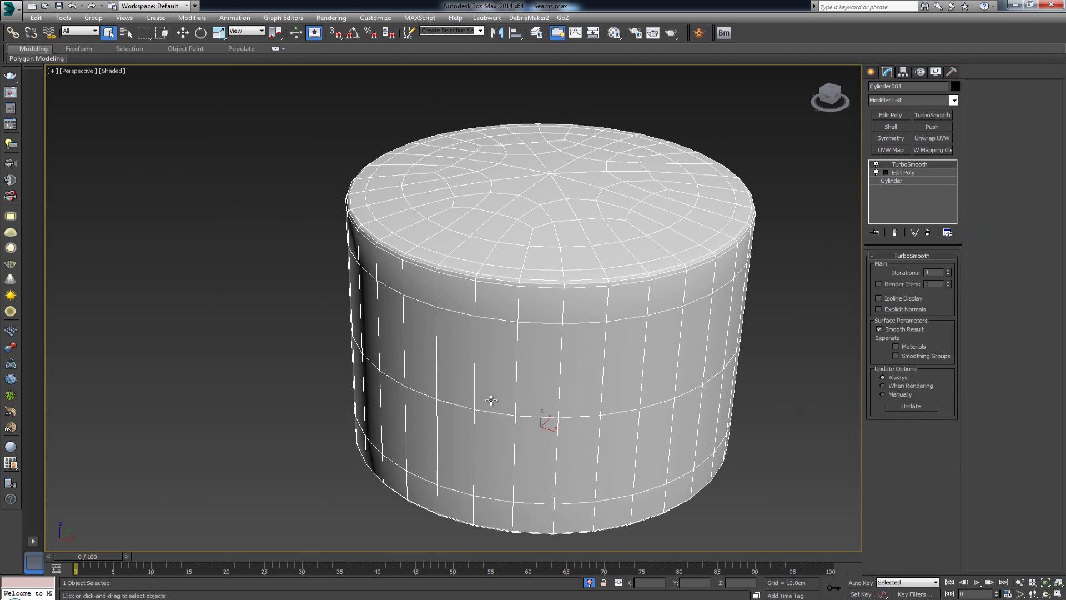
{"action": "middle_click_drag", "start_coordinate": [469, 287], "coordinate": [460, 317], "text": "alt"}
{"action": "scroll", "coordinate": [452, 374], "scroll_direction": "up", "scroll_amount": 6}
{"action": "scroll", "coordinate": [481, 372], "scroll_direction": "down", "scroll_amount": 8}
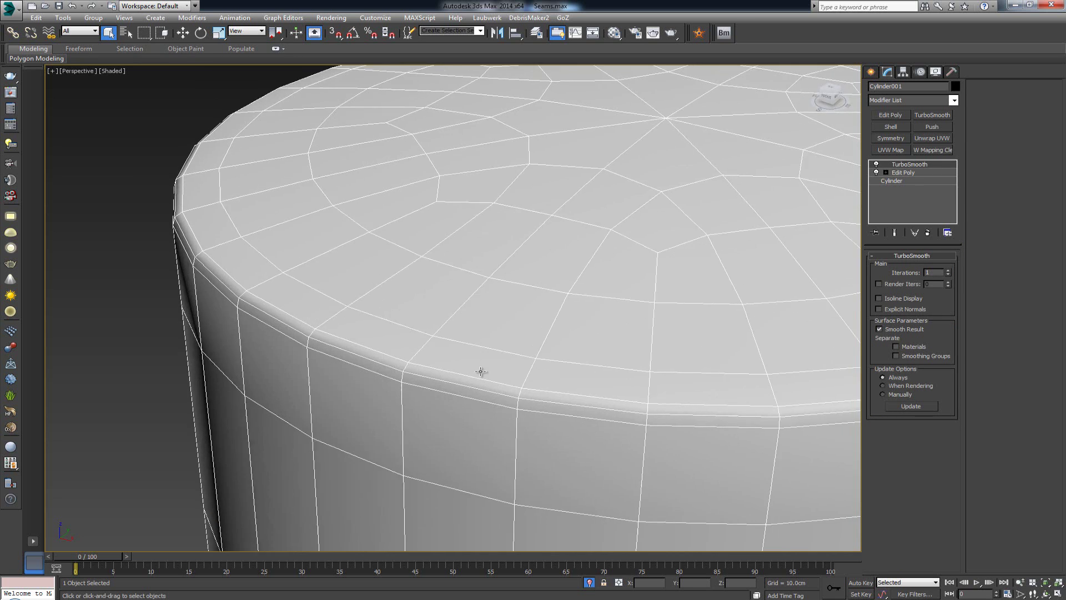
{"action": "middle_click_drag", "start_coordinate": [558, 288], "coordinate": [541, 294]}
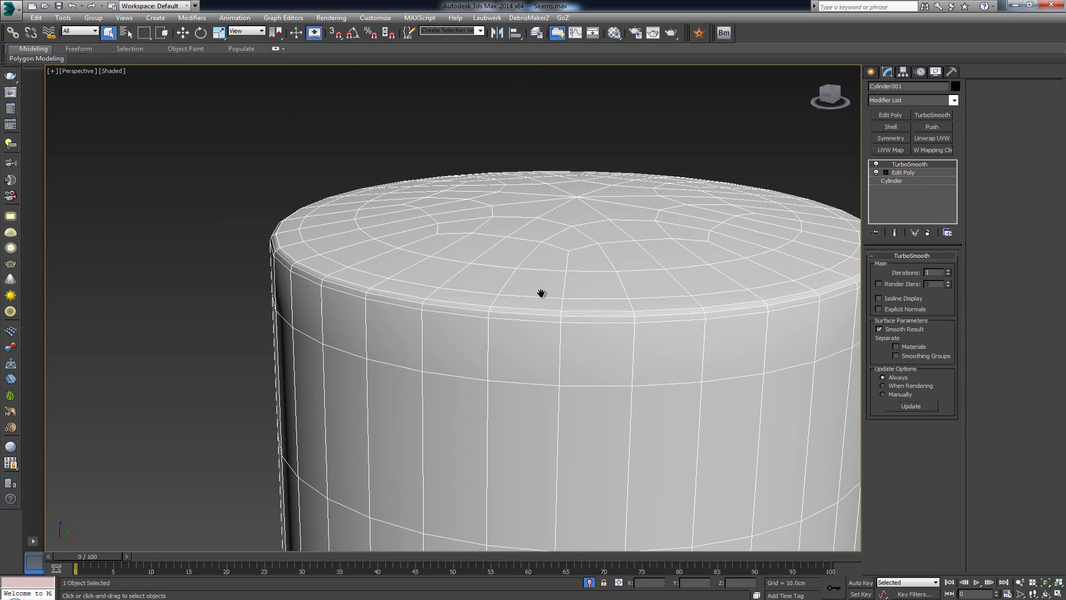
{"action": "scroll", "coordinate": [541, 295], "scroll_direction": "up", "scroll_amount": 3}
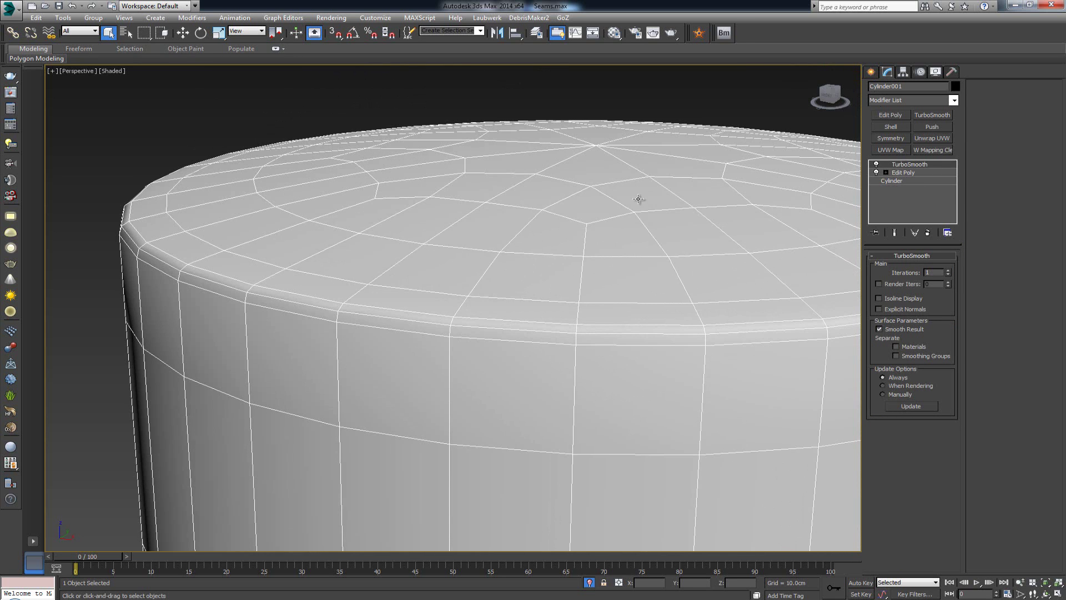
Step: Add an Edit Poly modifier above TurboSmooth and select the two full edge loops bordering the rounded top rim
{"action": "left_click", "coordinate": [891, 115]}
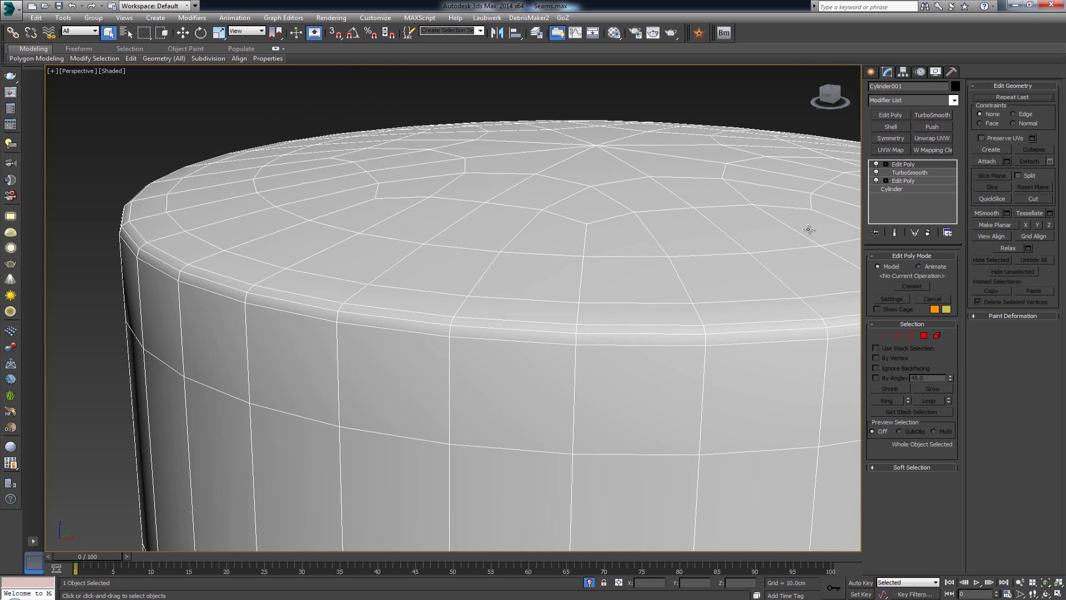
{"action": "scroll", "coordinate": [395, 288], "scroll_direction": "up", "scroll_amount": 4}
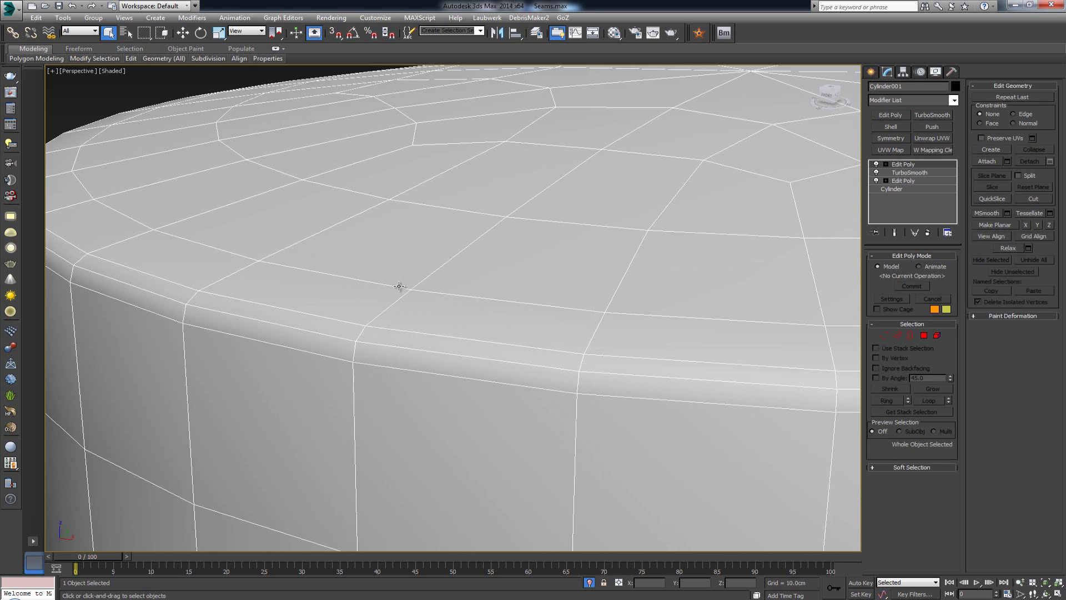
{"action": "key", "text": "2"}
{"action": "left_click", "coordinate": [305, 313]}
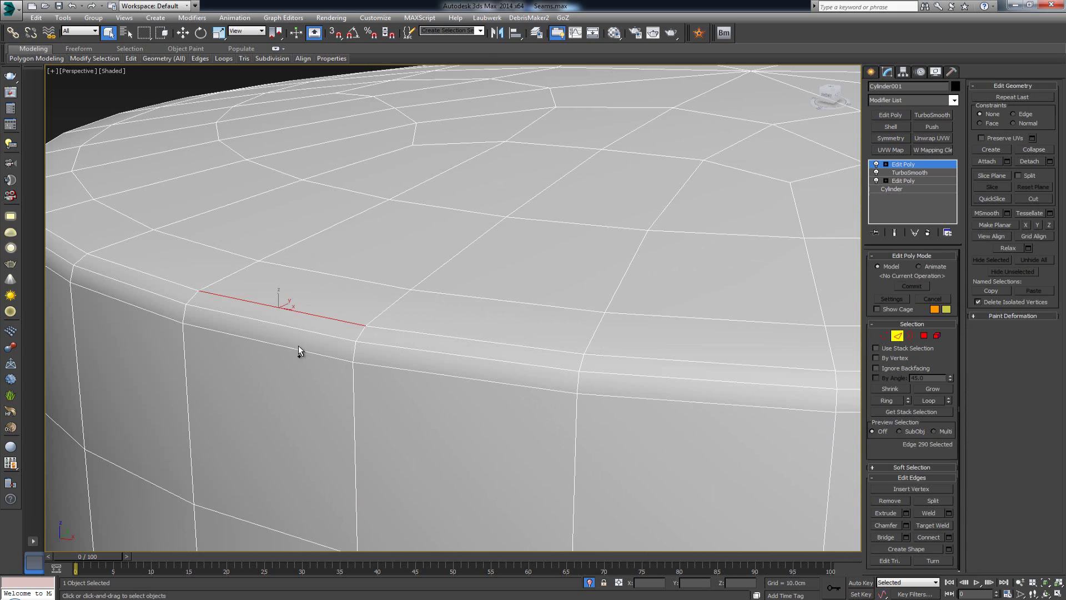
{"action": "left_click", "coordinate": [298, 350], "text": "ctrl"}
{"action": "middle_click_drag", "start_coordinate": [298, 350], "coordinate": [244, 289], "text": "alt"}
{"action": "middle_click_drag", "start_coordinate": [232, 326], "coordinate": [285, 310], "text": "alt"}
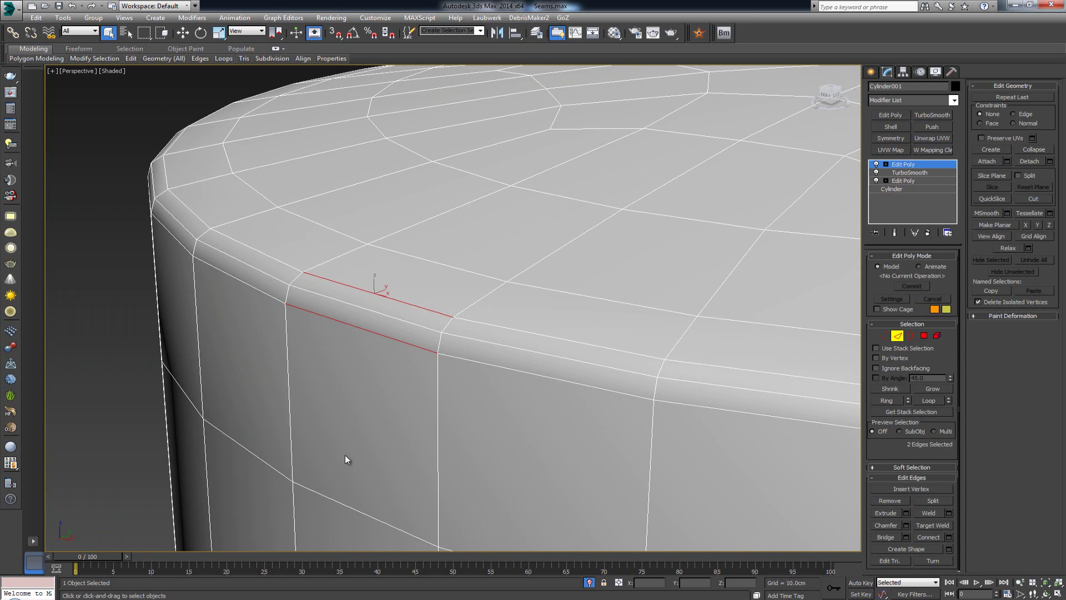
{"action": "left_click", "coordinate": [929, 400]}
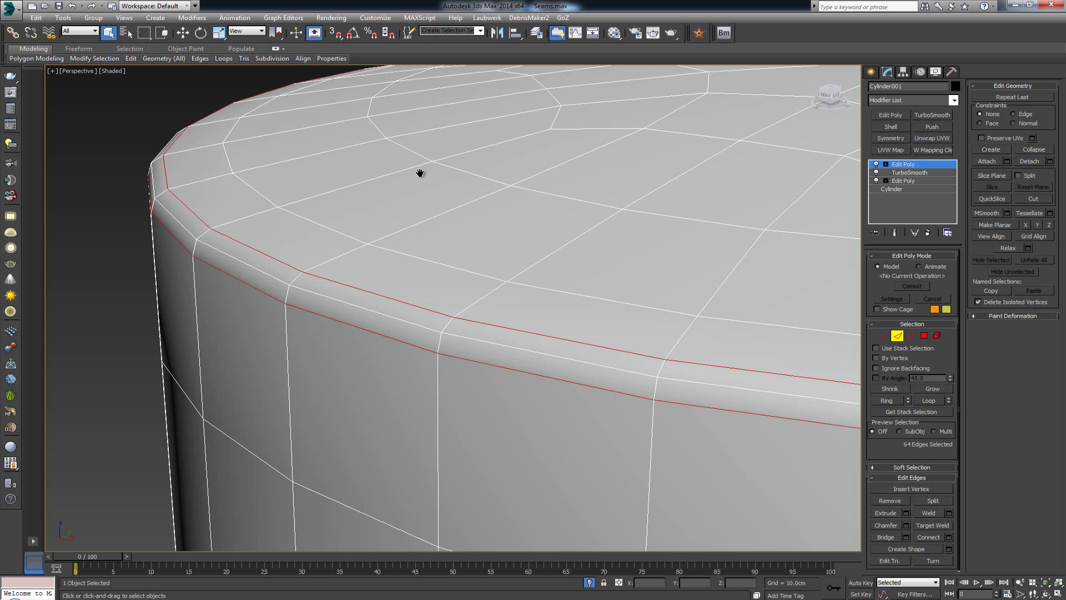
{"action": "middle_click_drag", "start_coordinate": [422, 171], "coordinate": [431, 174]}
{"action": "scroll", "coordinate": [431, 175], "scroll_direction": "up", "scroll_amount": 4}
{"action": "middle_click_drag", "start_coordinate": [452, 219], "coordinate": [532, 173], "text": "alt"}
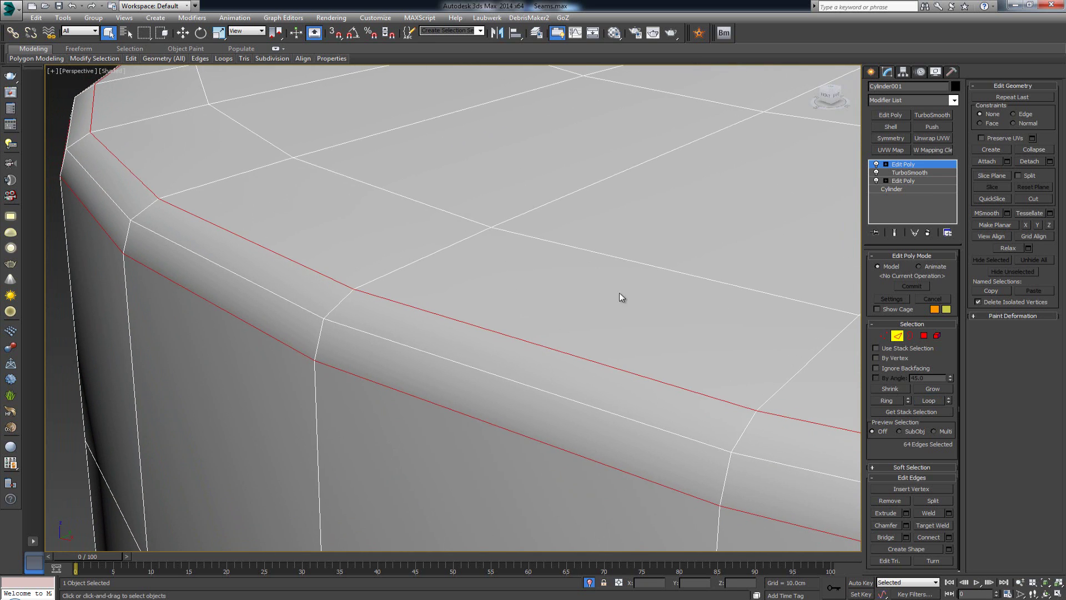
Step: Extrude the two selected rim edge loops inward with a height of -0.303 cm and a width of 0.15 cm
{"action": "left_click", "coordinate": [906, 514]}
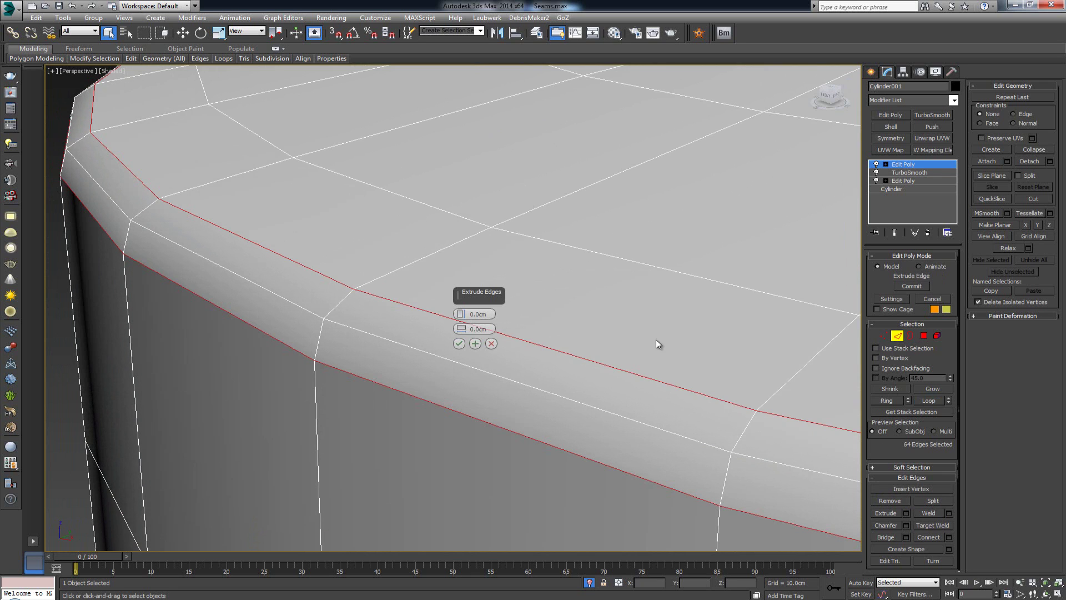
{"action": "left_click_drag", "start_coordinate": [462, 329], "coordinate": [462, 316]}
{"action": "middle_click_drag", "start_coordinate": [424, 341], "coordinate": [417, 346], "text": "alt"}
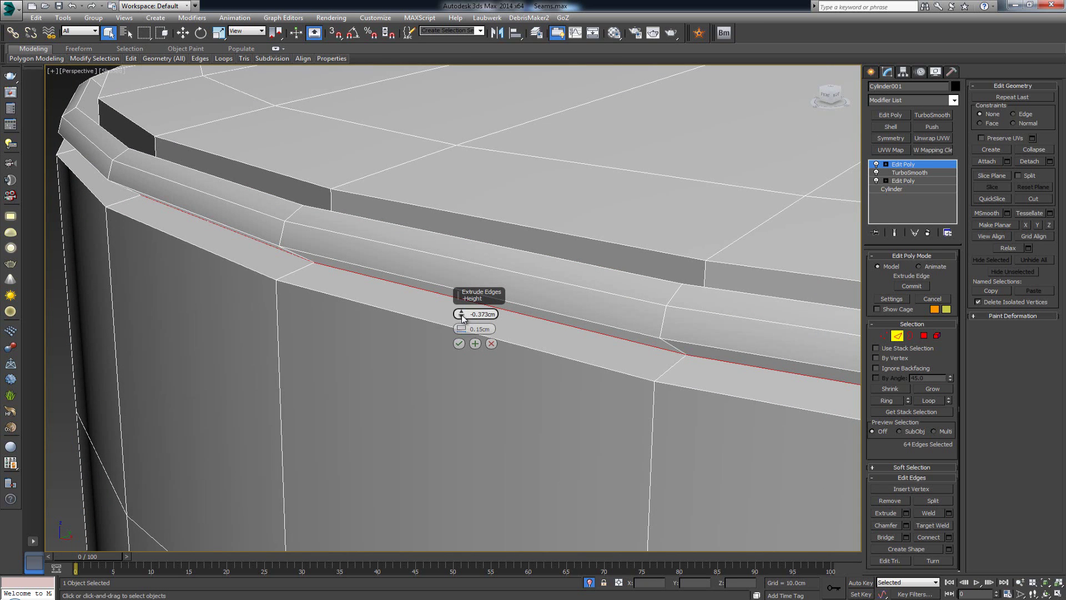
{"action": "left_click_drag", "start_coordinate": [461, 314], "coordinate": [461, 310]}
{"action": "middle_click_drag", "start_coordinate": [365, 279], "coordinate": [366, 275], "text": "alt"}
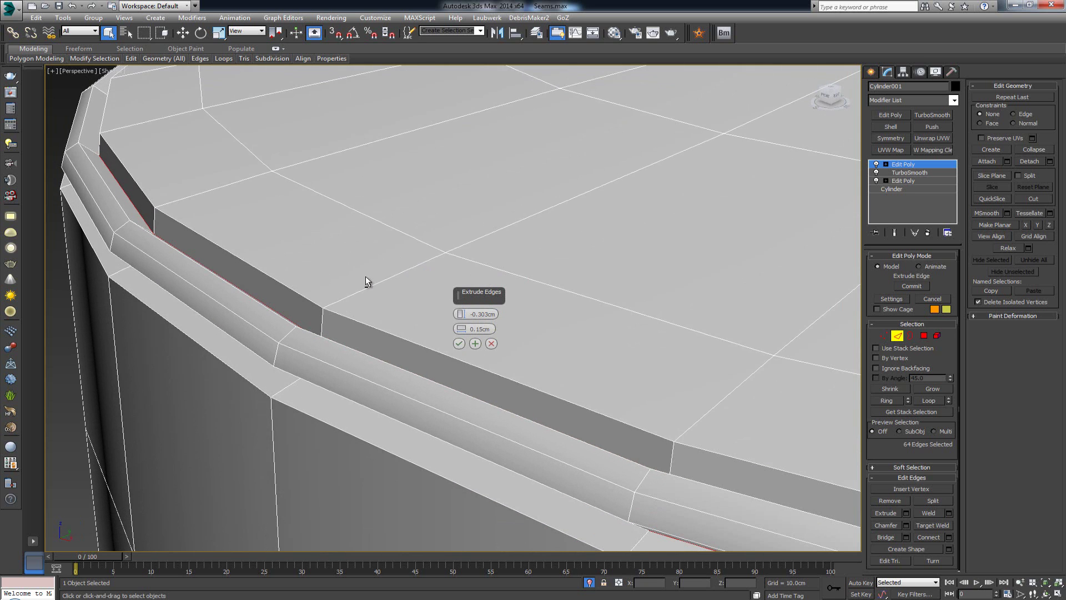
{"action": "left_click", "coordinate": [459, 343]}
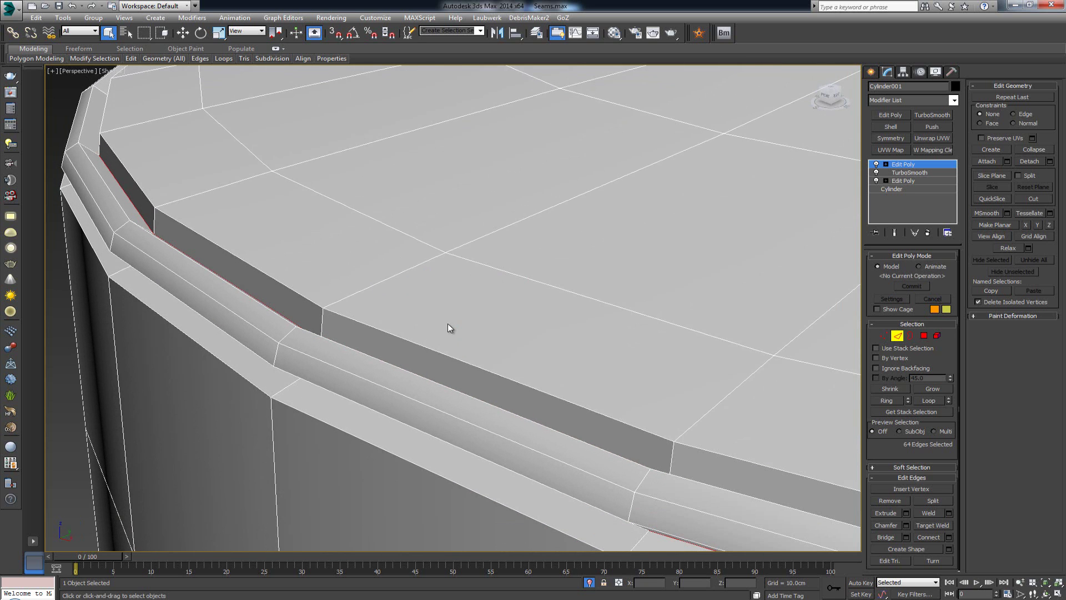
Step: Chamfer the edge loops at the bottom of both rim grooves by 0.1 cm with 2 segments
{"action": "scroll", "coordinate": [450, 327], "scroll_direction": "down", "scroll_amount": 5}
{"action": "scroll", "coordinate": [451, 330], "scroll_direction": "up", "scroll_amount": 4}
{"action": "scroll", "coordinate": [451, 330], "scroll_direction": "up", "scroll_amount": 3}
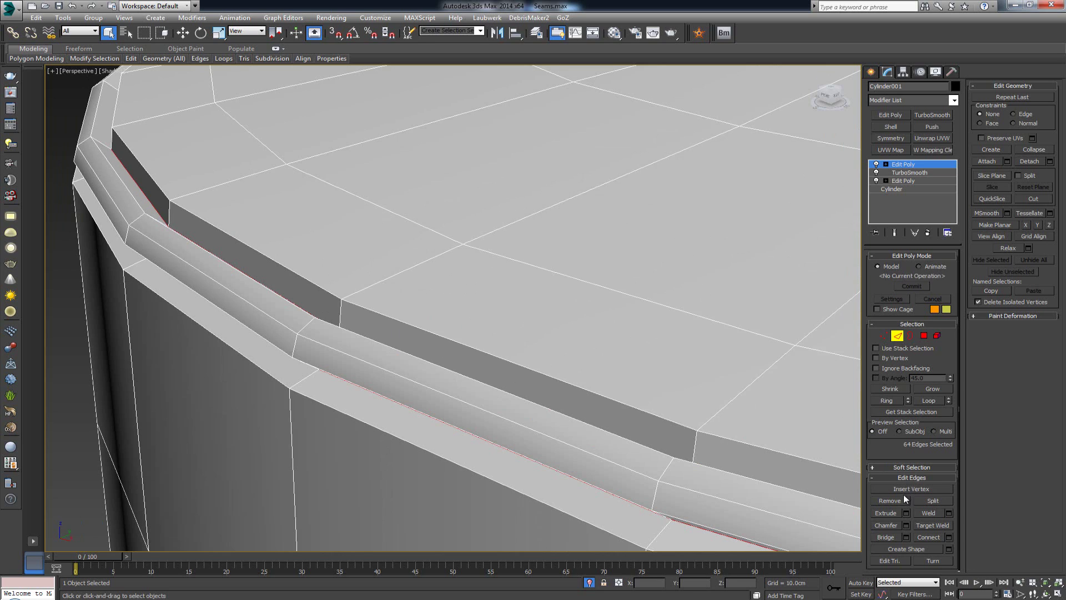
{"action": "left_click", "coordinate": [907, 525]}
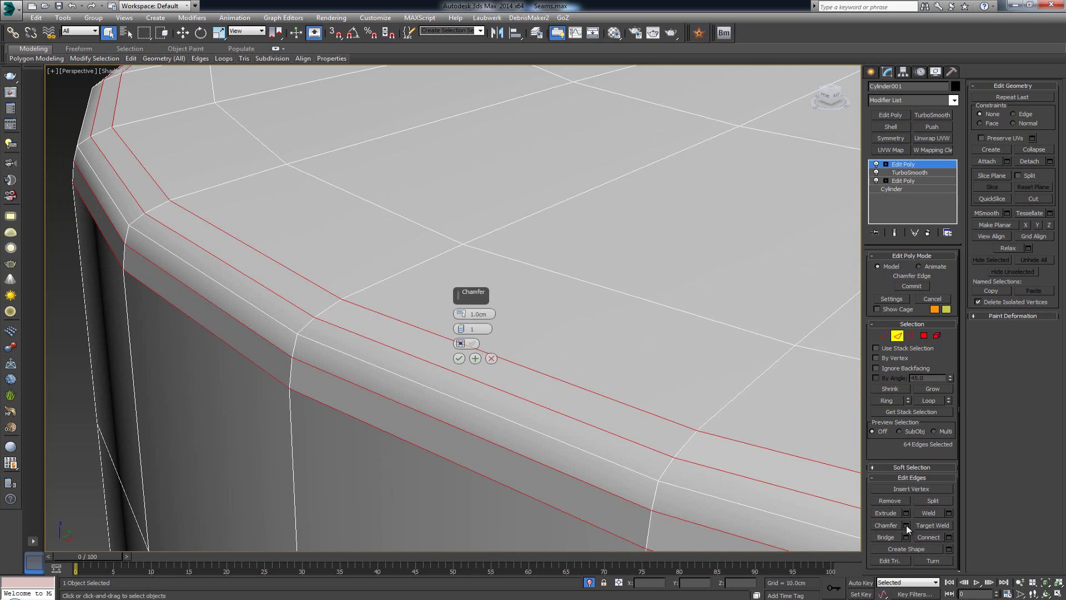
{"action": "right_click", "coordinate": [460, 306]}
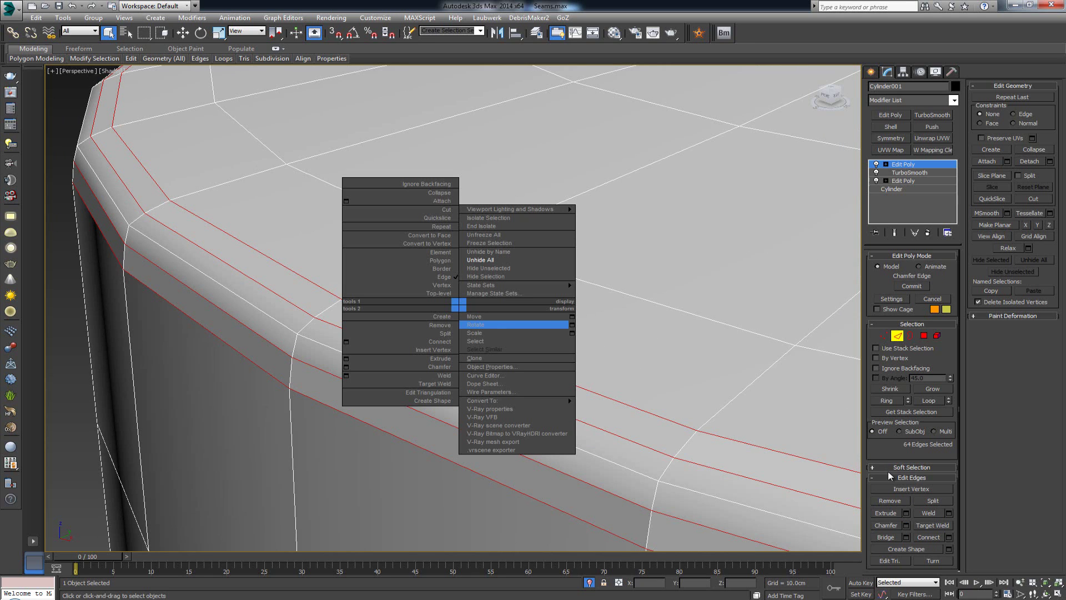
{"action": "left_click_drag", "start_coordinate": [460, 315], "coordinate": [460, 316]}
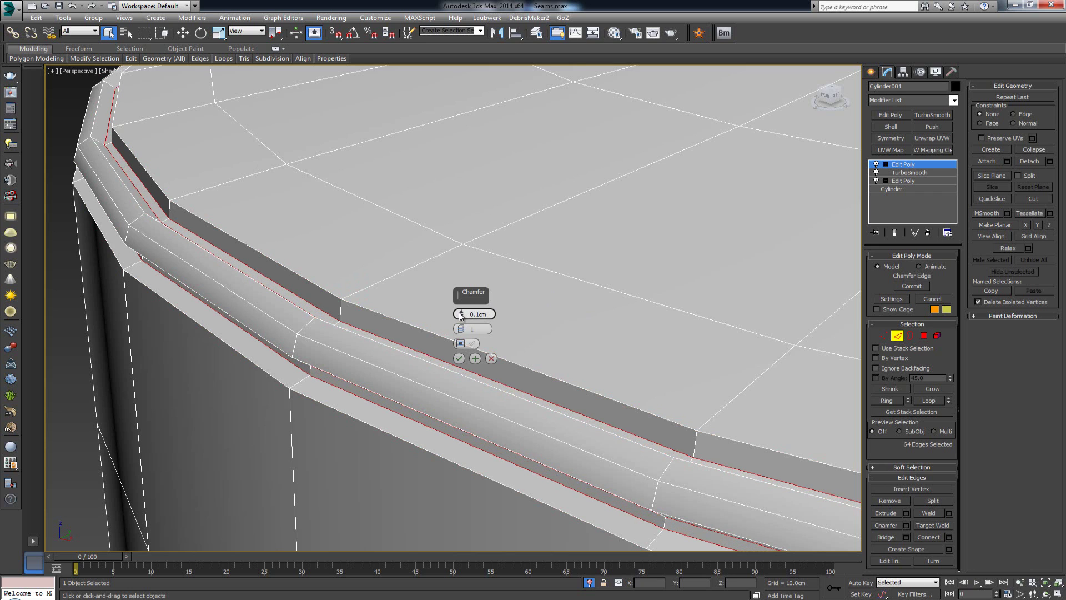
{"action": "left_click", "coordinate": [461, 327]}
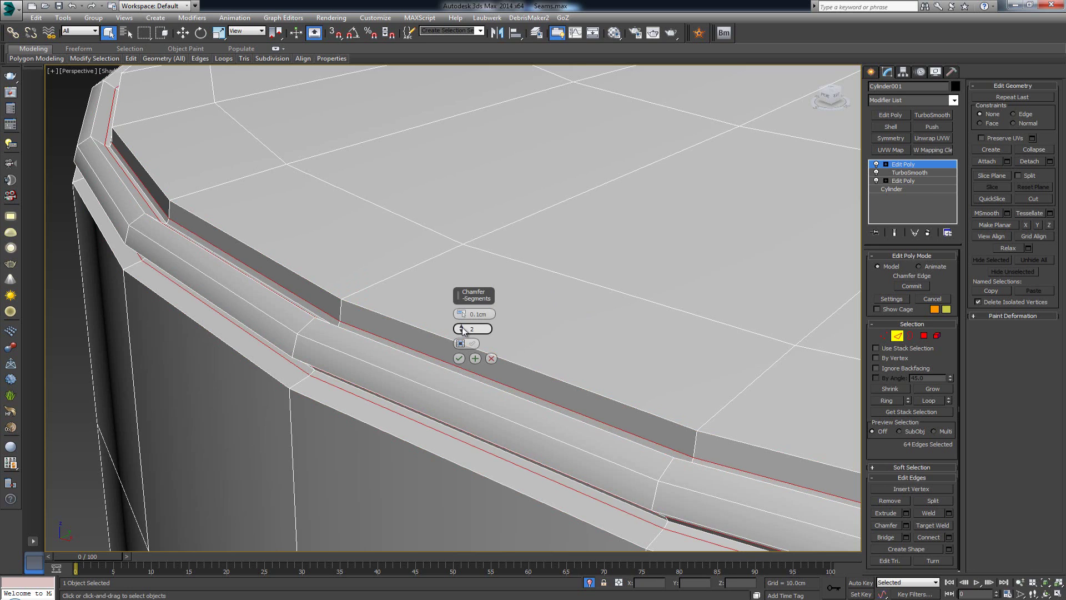
{"action": "left_click", "coordinate": [460, 359]}
Step: Leave edge editing, add a TurboSmooth modifier on top of the stack, and deselect the cylinder to check the smoothed seam
{"action": "left_click", "coordinate": [901, 336]}
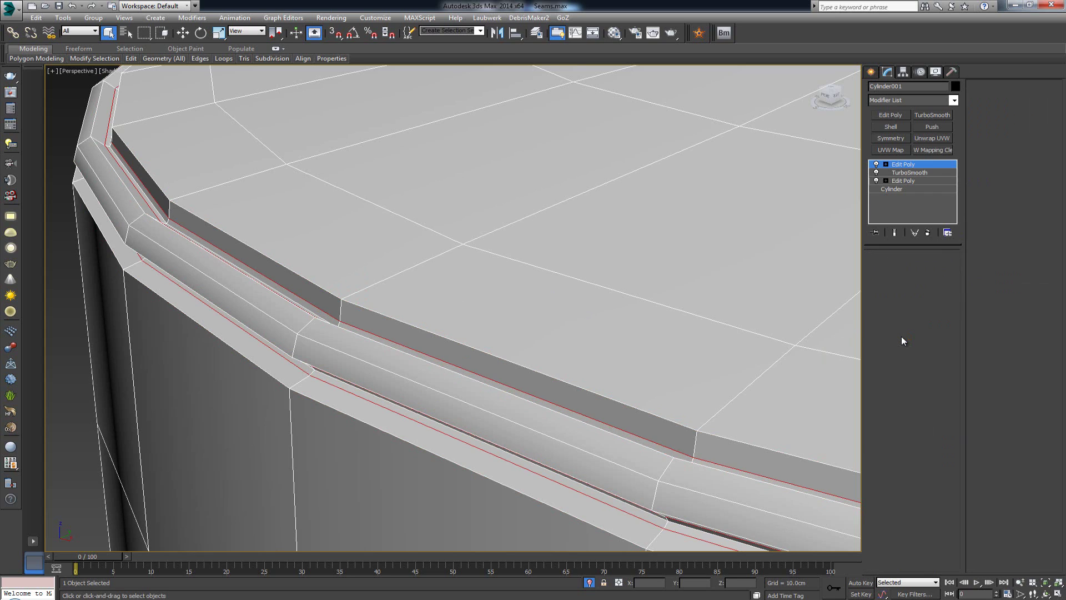
{"action": "left_click", "coordinate": [929, 115]}
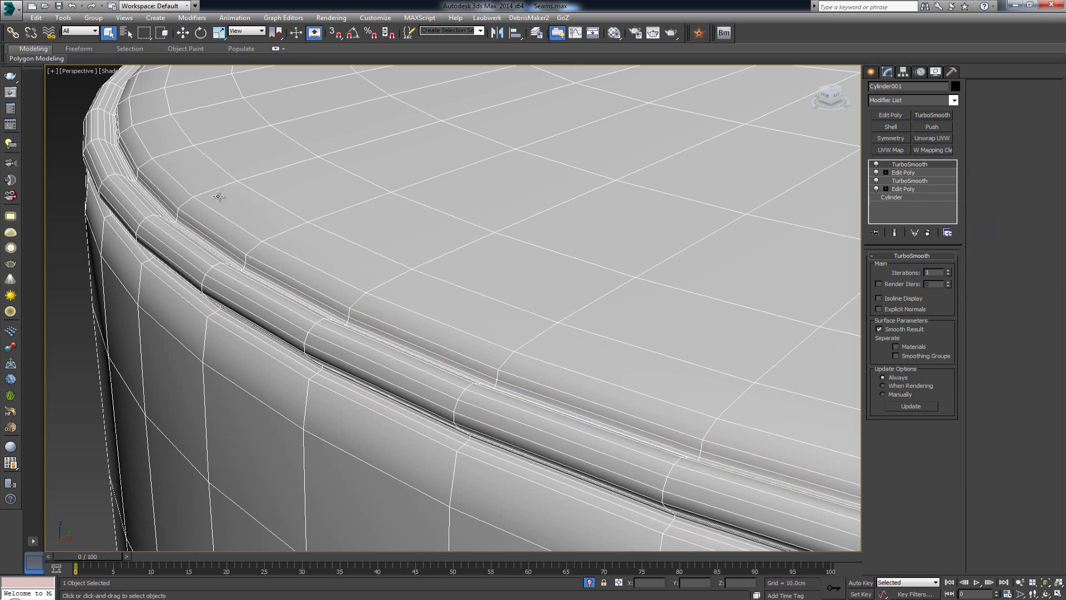
{"action": "left_click", "coordinate": [81, 274]}
{"action": "scroll", "coordinate": [416, 243], "scroll_direction": "down", "scroll_amount": 10}
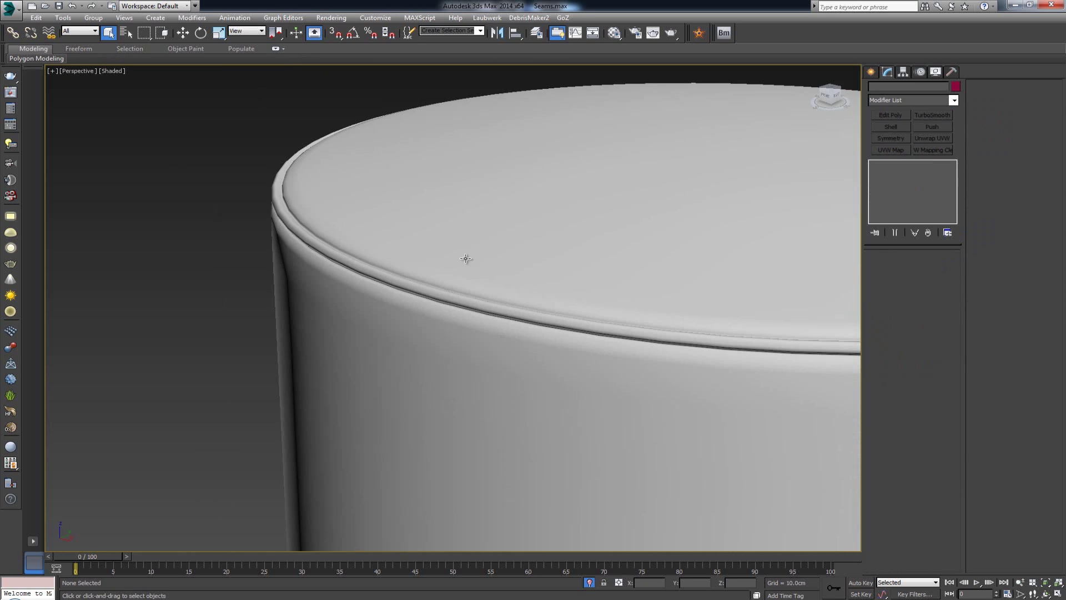
{"action": "scroll", "coordinate": [500, 247], "scroll_direction": "up", "scroll_amount": 5}
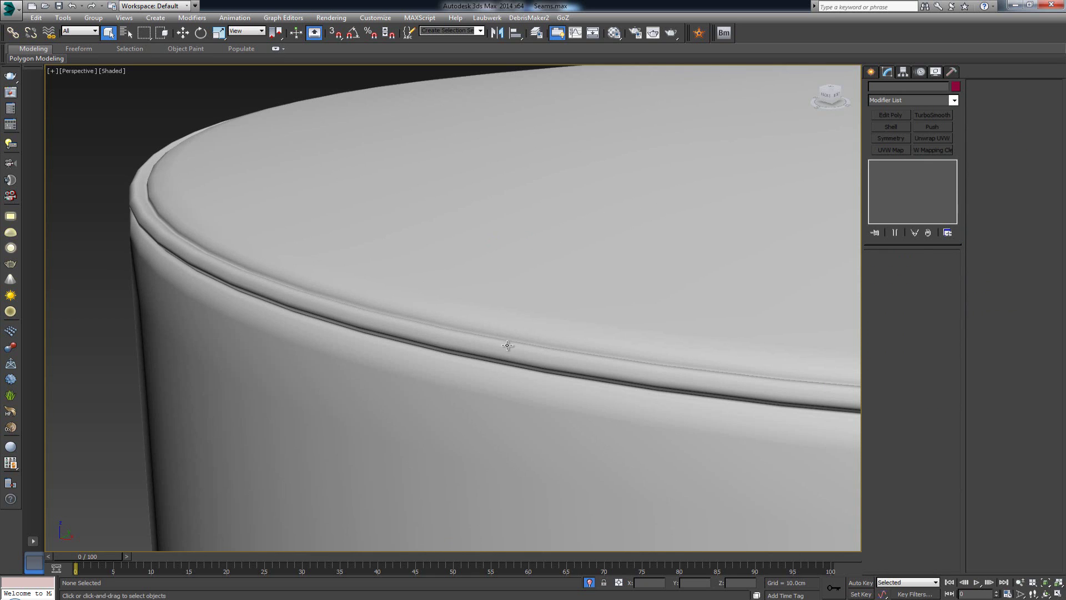
Step: Set the top TurboSmooth to 2 iterations and check the rim seam with the cylinder deselected
{"action": "left_click", "coordinate": [482, 247]}
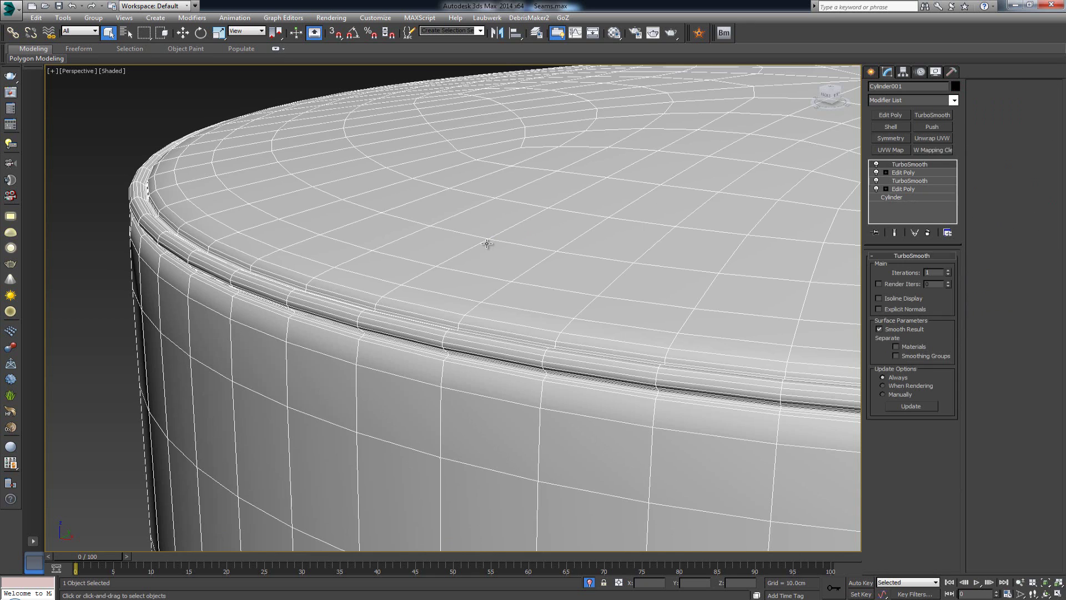
{"action": "left_click", "coordinate": [948, 271]}
{"action": "left_click", "coordinate": [84, 218]}
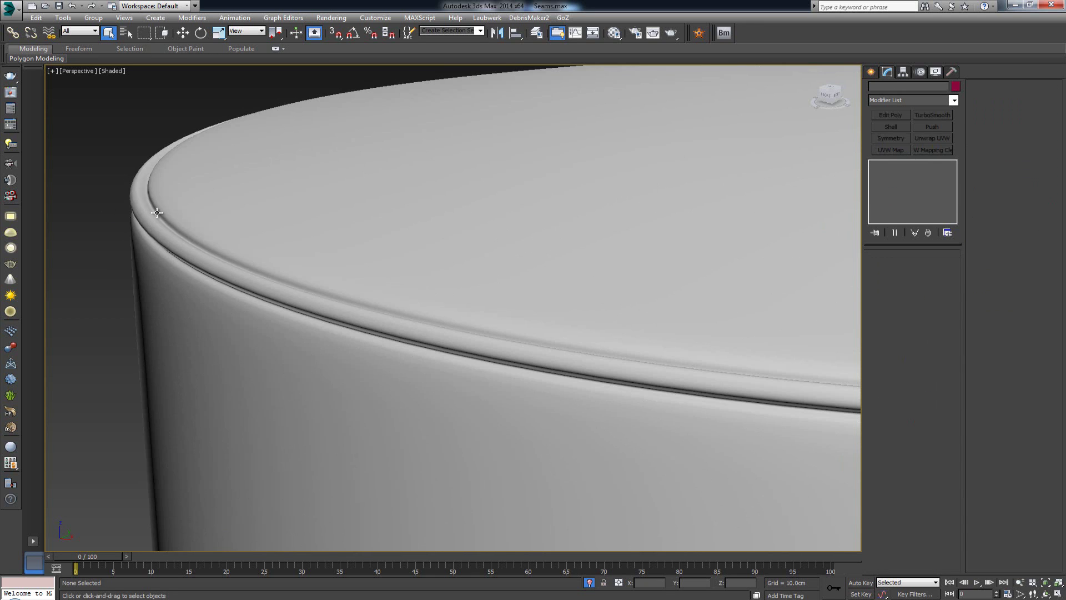
{"action": "scroll", "coordinate": [312, 283], "scroll_direction": "down", "scroll_amount": 5}
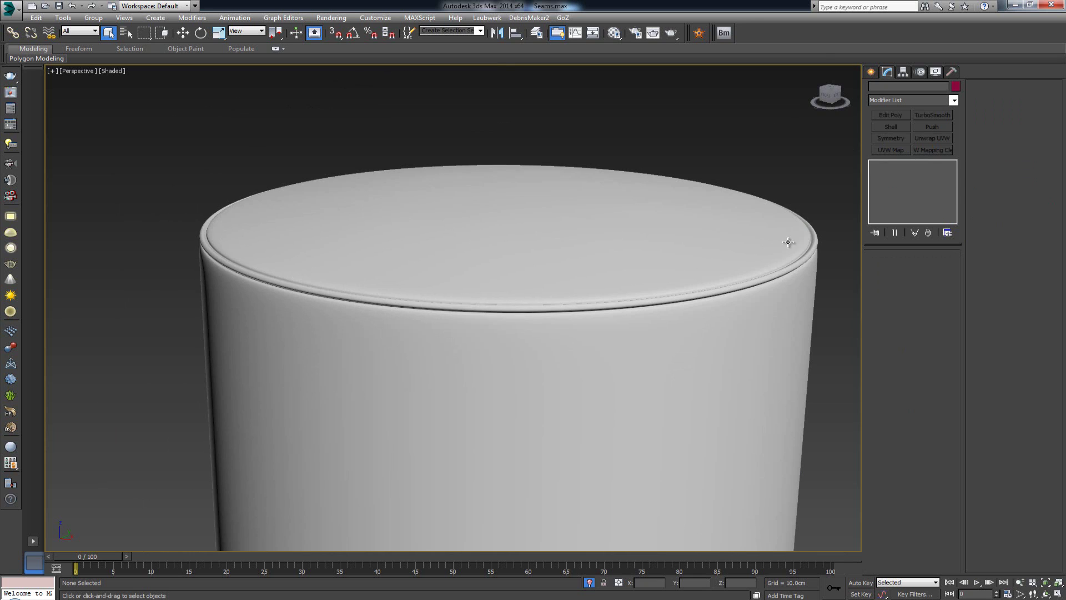
{"action": "middle_click_drag", "start_coordinate": [238, 261], "coordinate": [264, 290]}
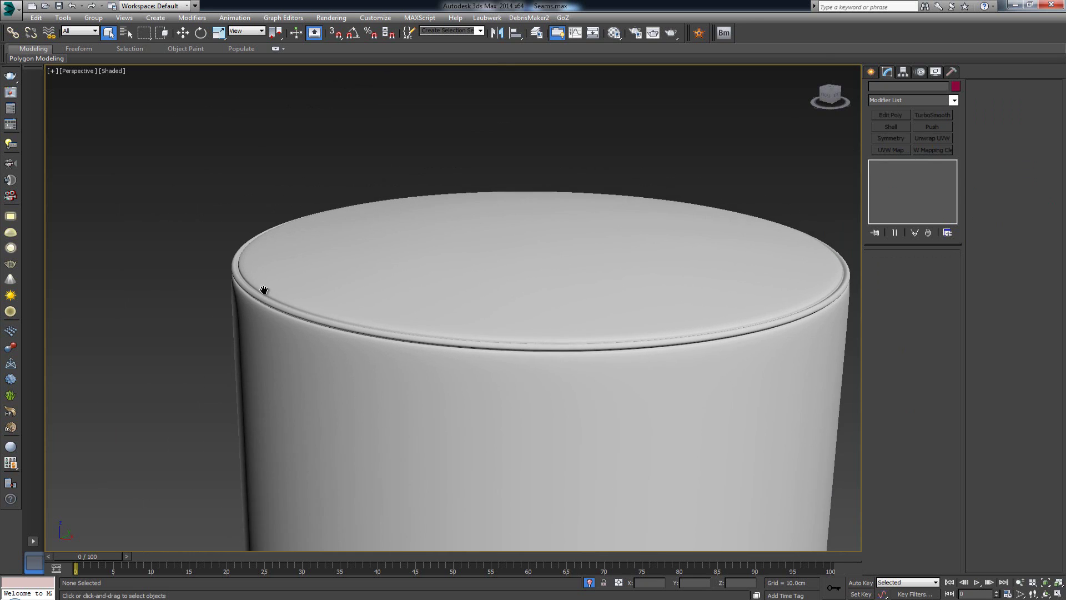
Step: Compare the rim seam's dense smoothed mesh with the unsmoothed Edit Poly level beneath the top TurboSmooth
{"action": "scroll", "coordinate": [264, 290], "scroll_direction": "up", "scroll_amount": 5}
{"action": "left_click", "coordinate": [259, 289]}
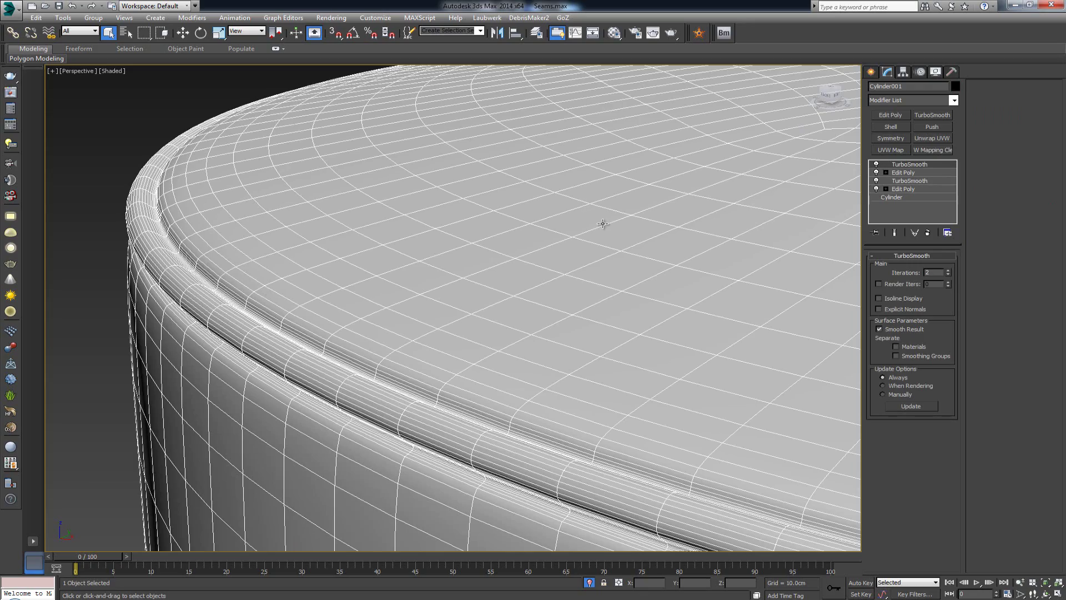
{"action": "middle_click_drag", "start_coordinate": [605, 219], "coordinate": [664, 210], "text": "alt"}
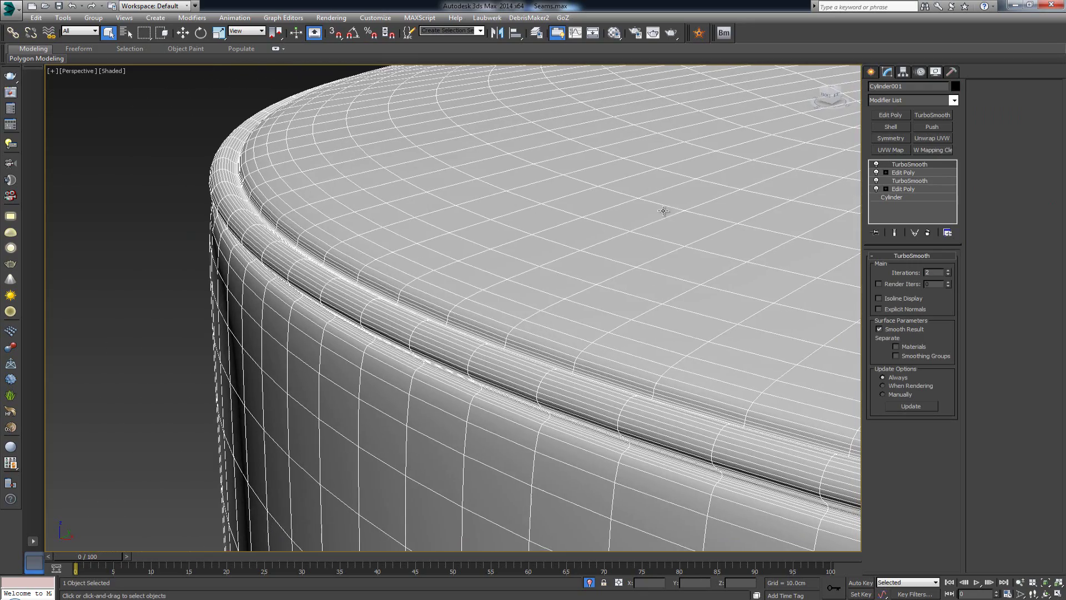
{"action": "left_click", "coordinate": [903, 173]}
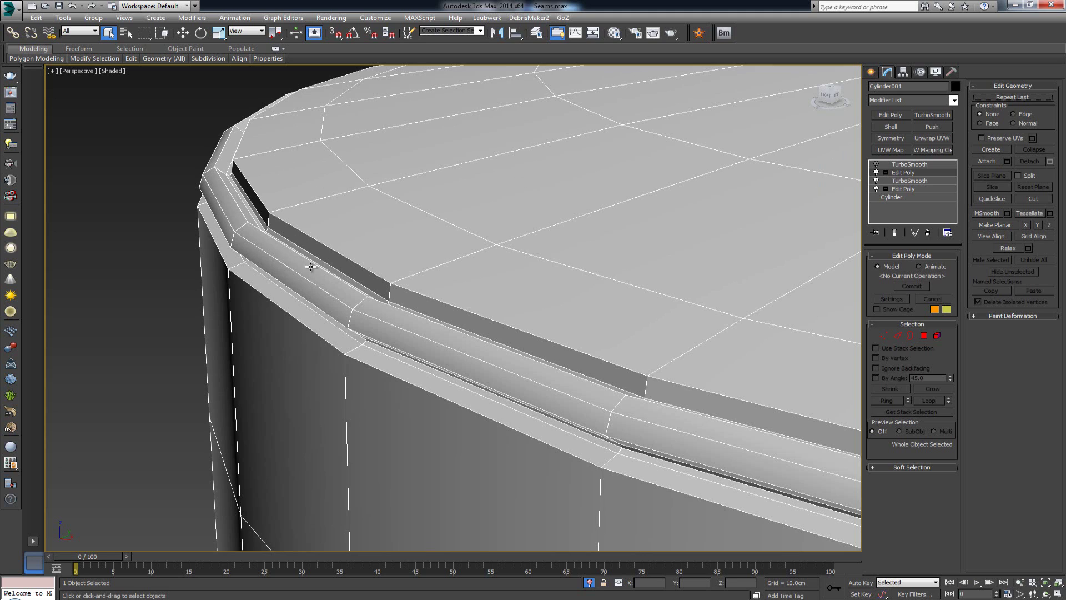
{"action": "left_click", "coordinate": [918, 165]}
{"action": "left_click", "coordinate": [877, 164]}
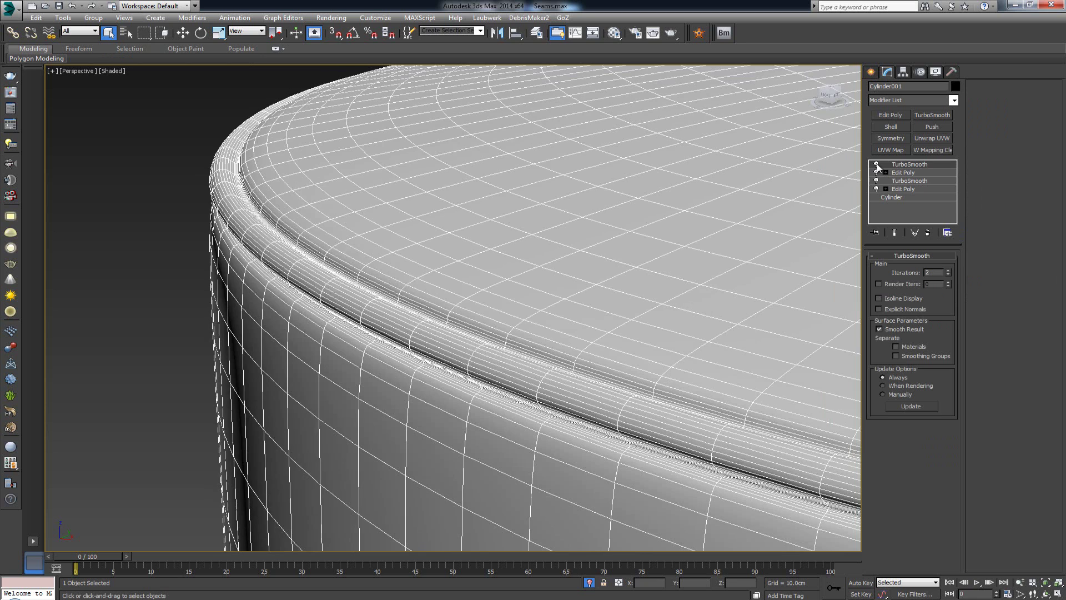
Step: Add another Edit Poly modifier above the top TurboSmooth and switch it to edge editing
{"action": "left_click", "coordinate": [895, 114]}
{"action": "scroll", "coordinate": [469, 328], "scroll_direction": "up", "scroll_amount": 5}
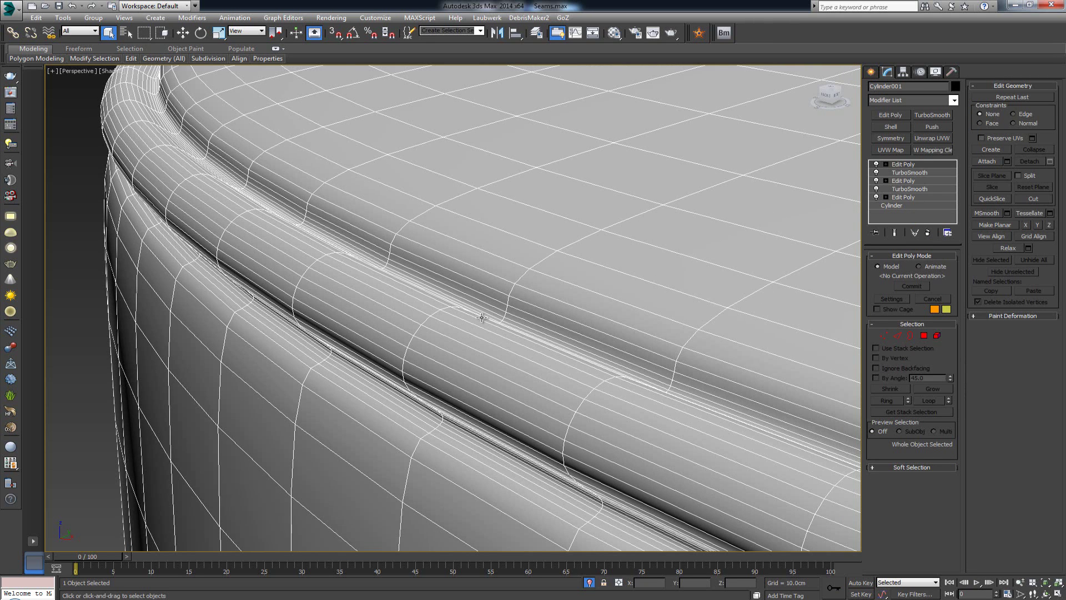
{"action": "middle_click_drag", "start_coordinate": [483, 312], "coordinate": [475, 323], "text": "alt"}
{"action": "key", "text": "2"}
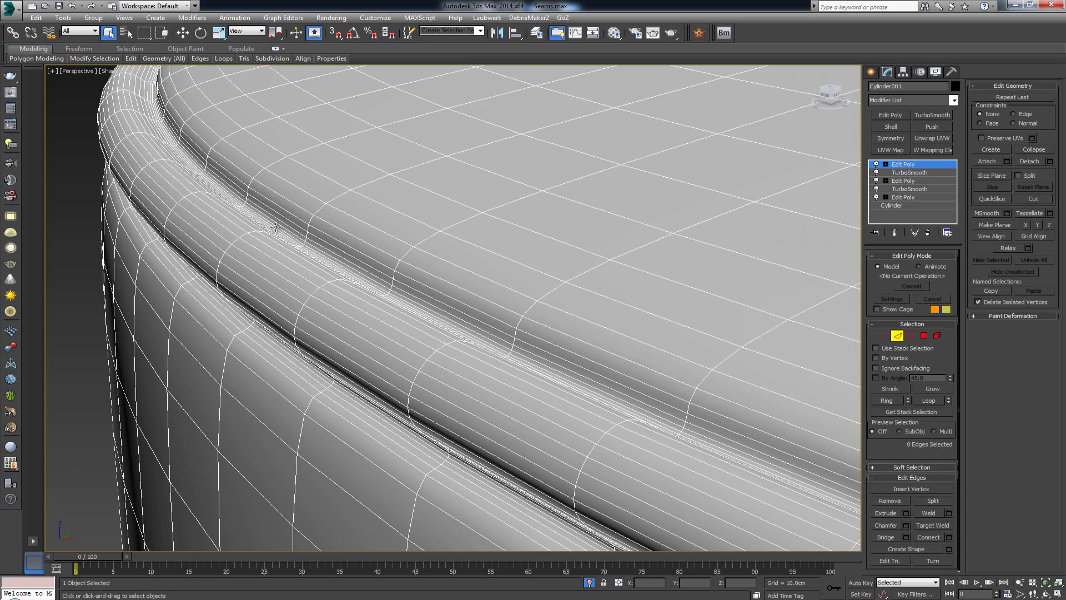
Step: Select the full edge loop running along the upper groove, where the rounded piping meets the stool's top cap
{"action": "left_click", "coordinate": [275, 224]}
{"action": "scroll", "coordinate": [302, 233], "scroll_direction": "down", "scroll_amount": 2}
{"action": "scroll", "coordinate": [450, 315], "scroll_direction": "up", "scroll_amount": 5}
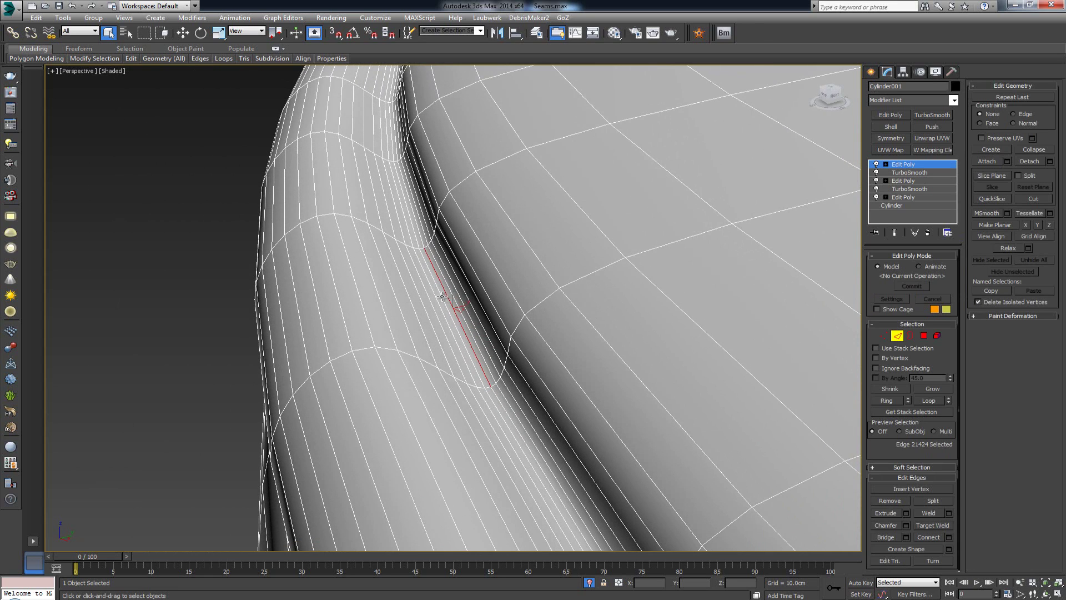
{"action": "left_click", "coordinate": [442, 294]}
{"action": "middle_click_drag", "start_coordinate": [443, 295], "coordinate": [451, 348], "text": "alt"}
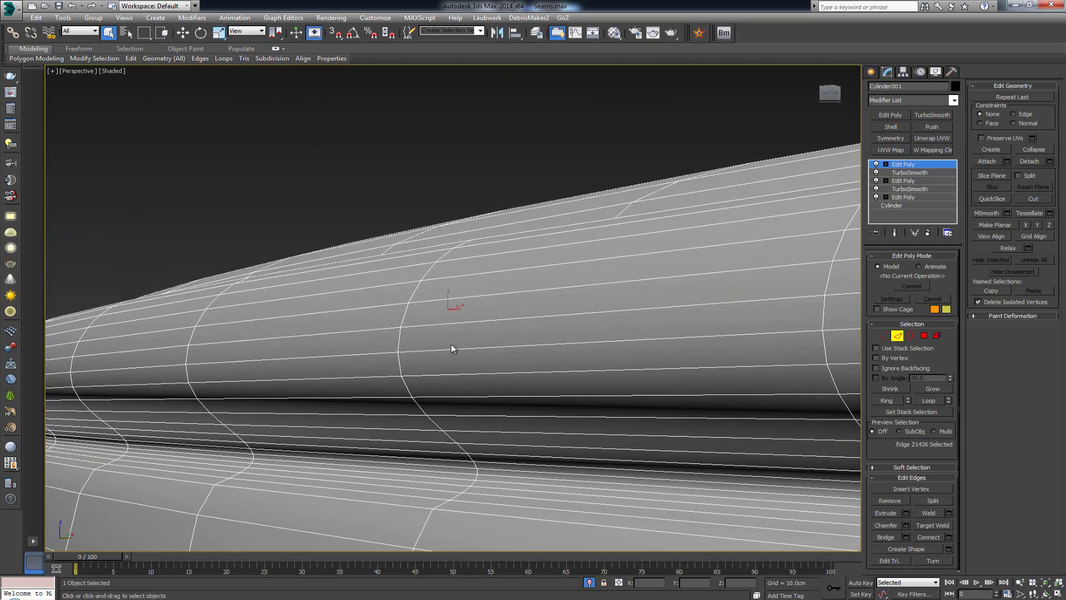
{"action": "left_click", "coordinate": [394, 468], "text": "ctrl"}
{"action": "middle_click_drag", "start_coordinate": [431, 428], "coordinate": [427, 452], "text": "alt"}
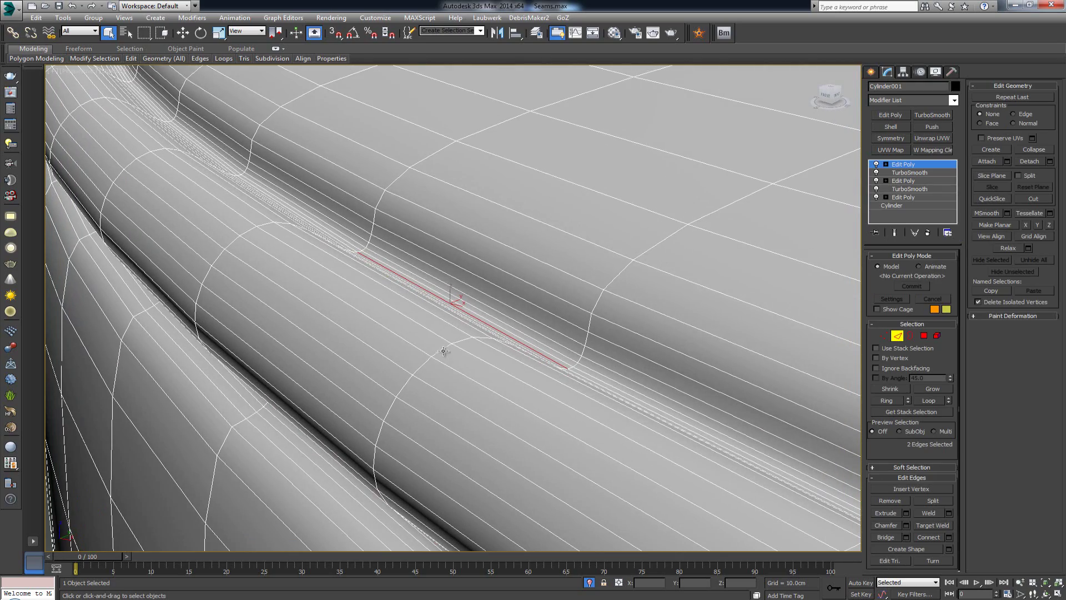
{"action": "left_click", "coordinate": [471, 319]}
{"action": "middle_click_drag", "start_coordinate": [471, 319], "coordinate": [483, 328], "text": "alt"}
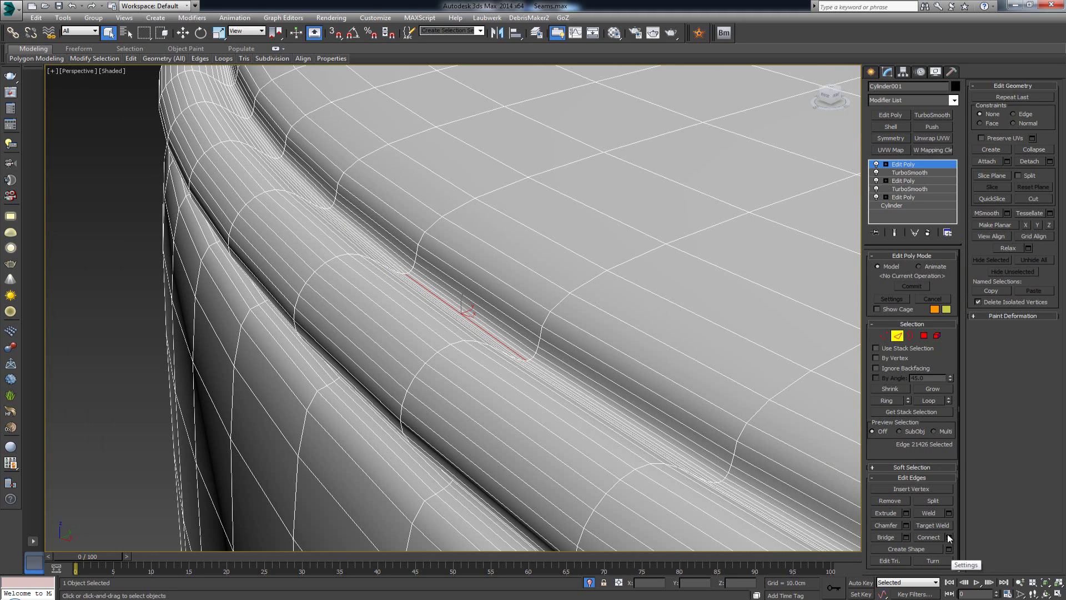
{"action": "left_click", "coordinate": [928, 399]}
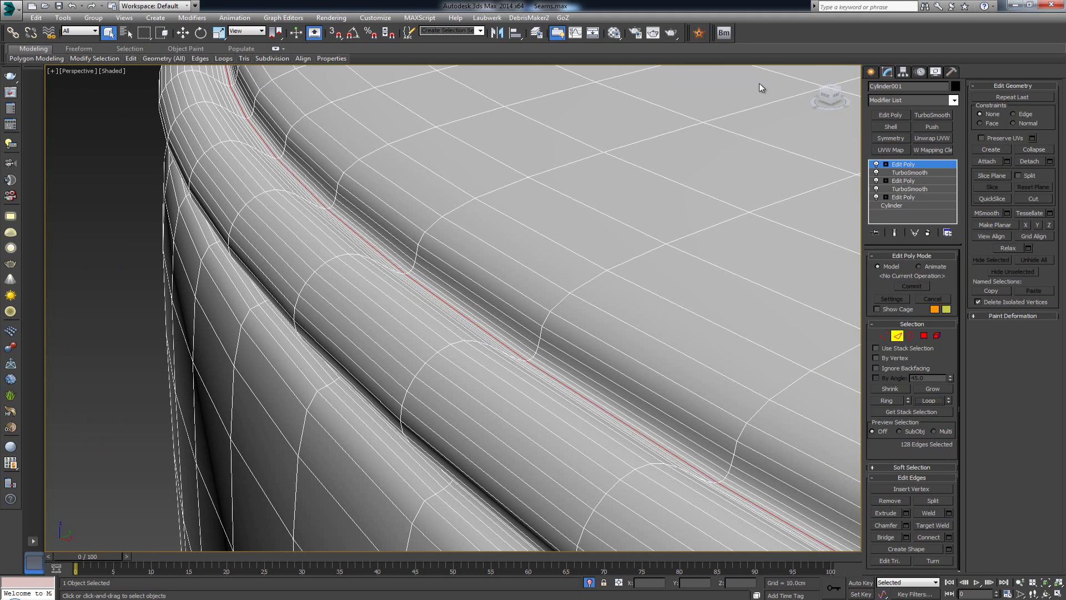
Step: Create a linear shape named Stitching_01 from the selected upper groove edge loop
{"action": "left_click", "coordinate": [950, 548]}
{"action": "type", "text": "Sti"}
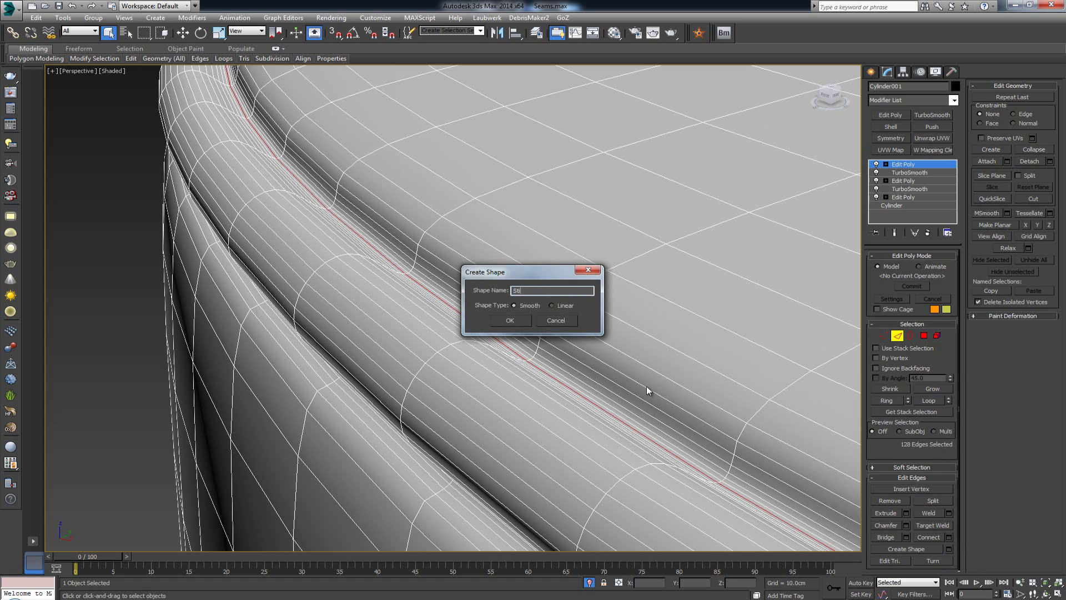
{"action": "type", "text": "tching_01"}
{"action": "left_click", "coordinate": [553, 306]}
{"action": "left_click", "coordinate": [510, 321]}
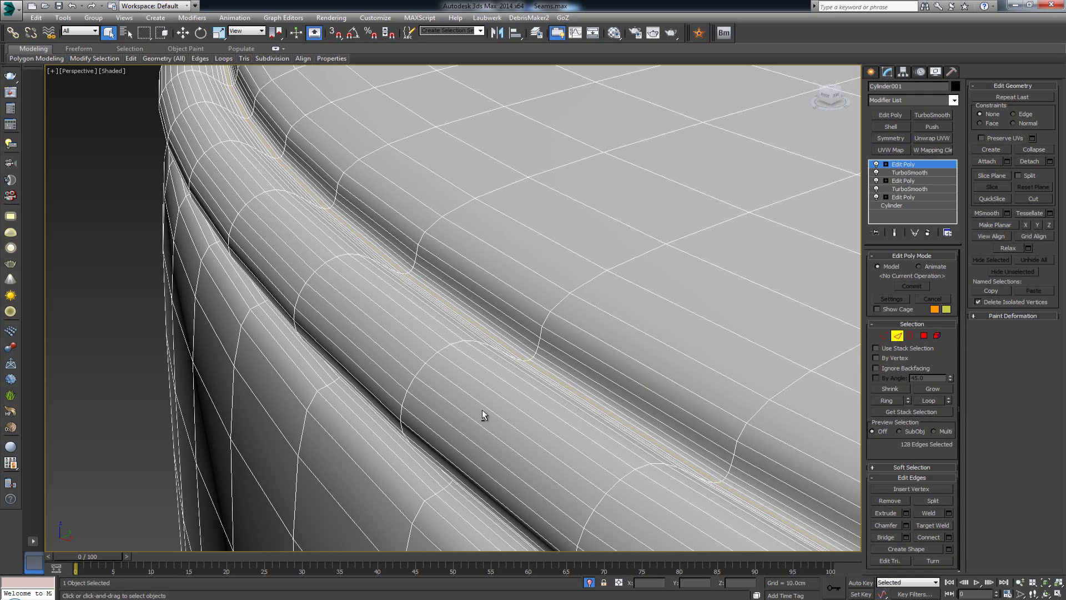
Step: Select the full edge loop deep in the lower groove between the rounded piping and the side wall
{"action": "scroll", "coordinate": [483, 408], "scroll_direction": "down", "scroll_amount": 3}
{"action": "middle_click_drag", "start_coordinate": [491, 408], "coordinate": [489, 404], "text": "alt"}
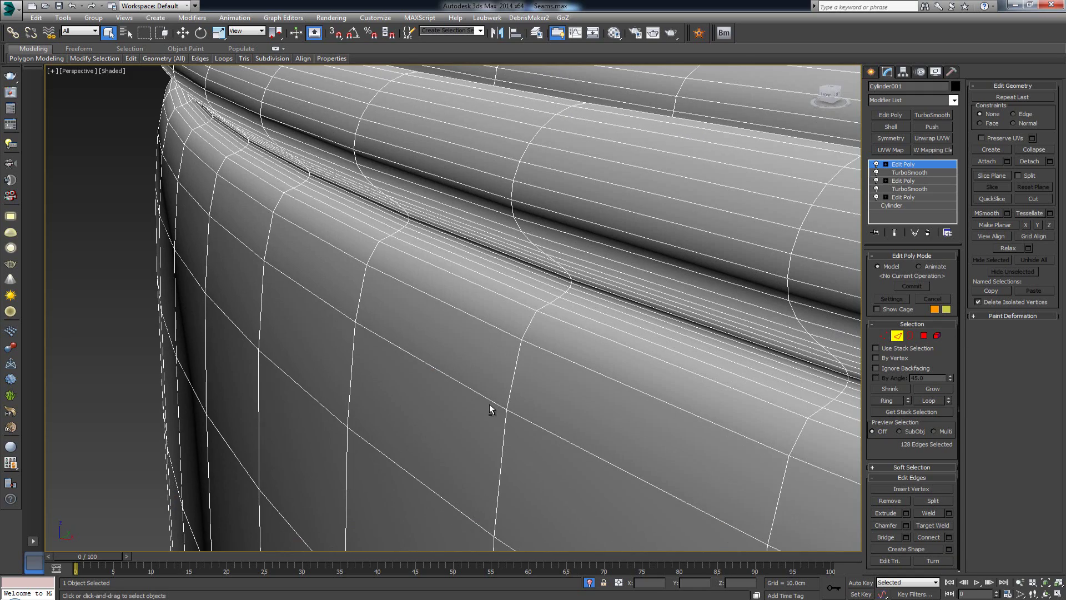
{"action": "left_click", "coordinate": [690, 318]}
{"action": "scroll", "coordinate": [710, 368], "scroll_direction": "down", "scroll_amount": 1}
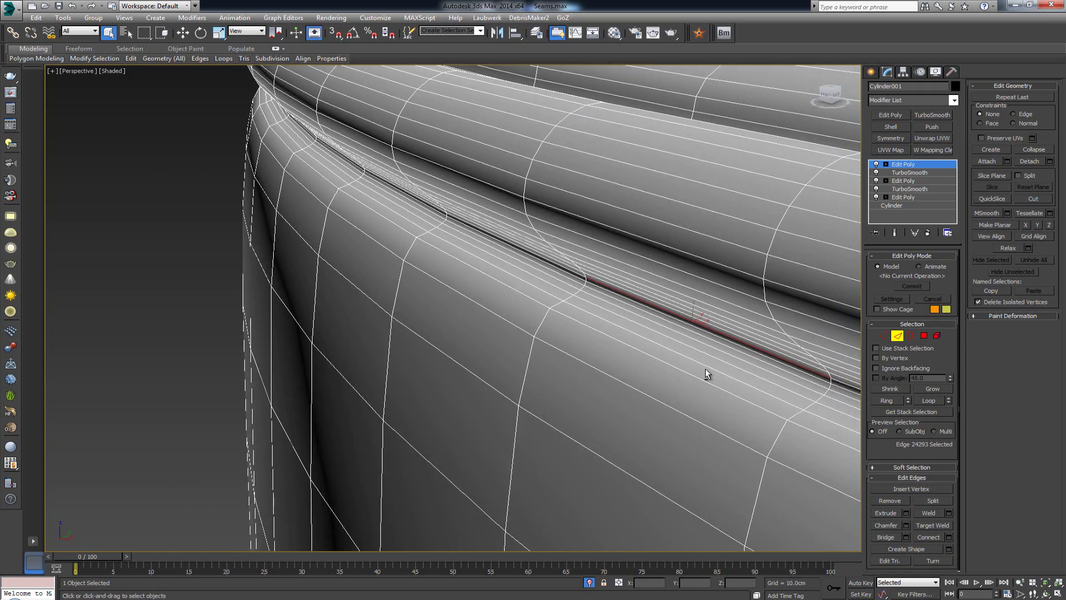
{"action": "left_click", "coordinate": [939, 401]}
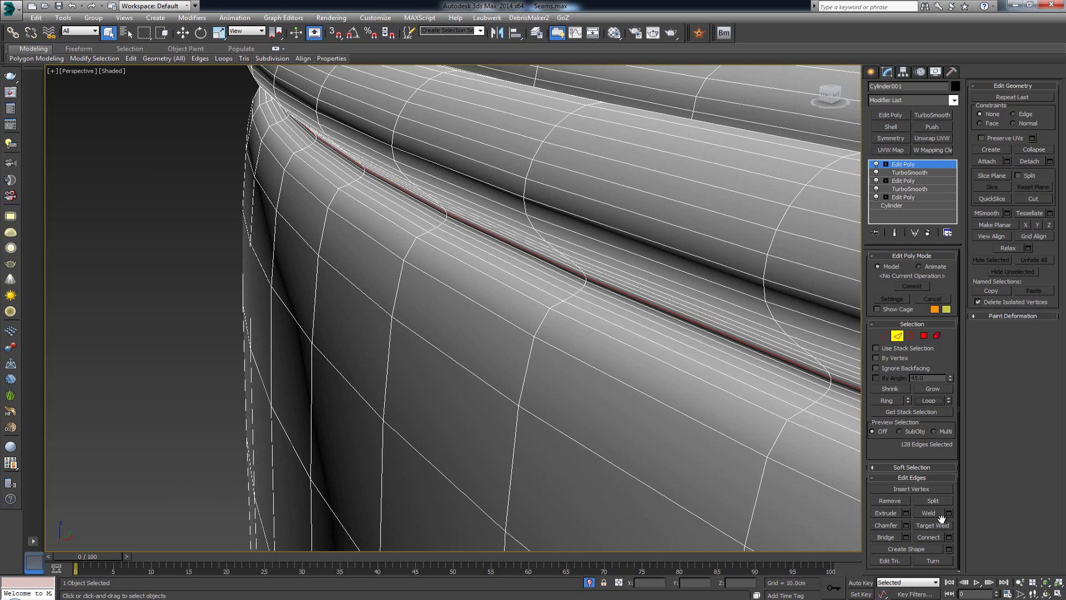
Step: Create a linear shape named Stitching_02 from the lower groove edge loop and leave edge editing
{"action": "left_click", "coordinate": [949, 548]}
{"action": "type", "text": "S"}
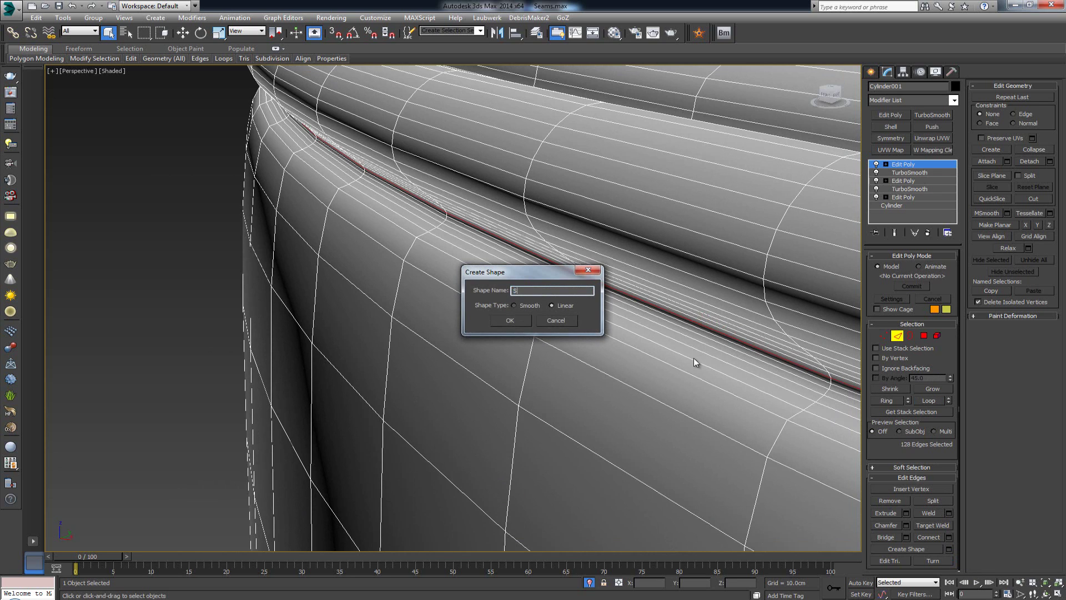
{"action": "type", "text": "titching_02"}
{"action": "left_click", "coordinate": [510, 321]}
{"action": "left_click", "coordinate": [898, 336]}
{"action": "middle_click_drag", "start_coordinate": [588, 261], "coordinate": [552, 281]}
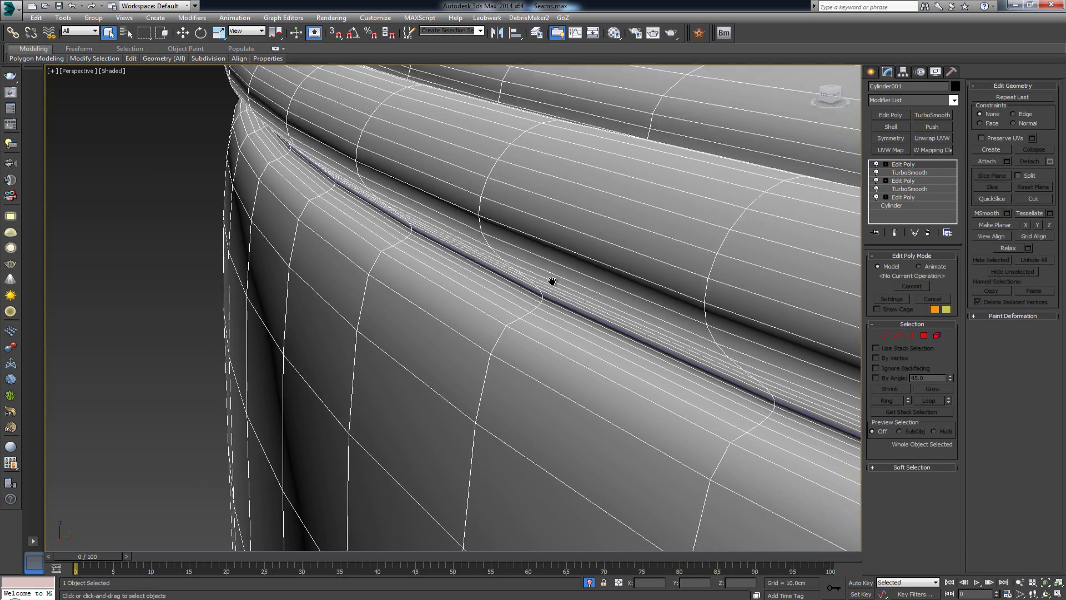
Step: Select the Stitching_01 spline in the upper groove and enable it in the renderer and in the viewport
{"action": "scroll", "coordinate": [369, 316], "scroll_direction": "down", "scroll_amount": 5}
{"action": "scroll", "coordinate": [398, 317], "scroll_direction": "down", "scroll_amount": 4}
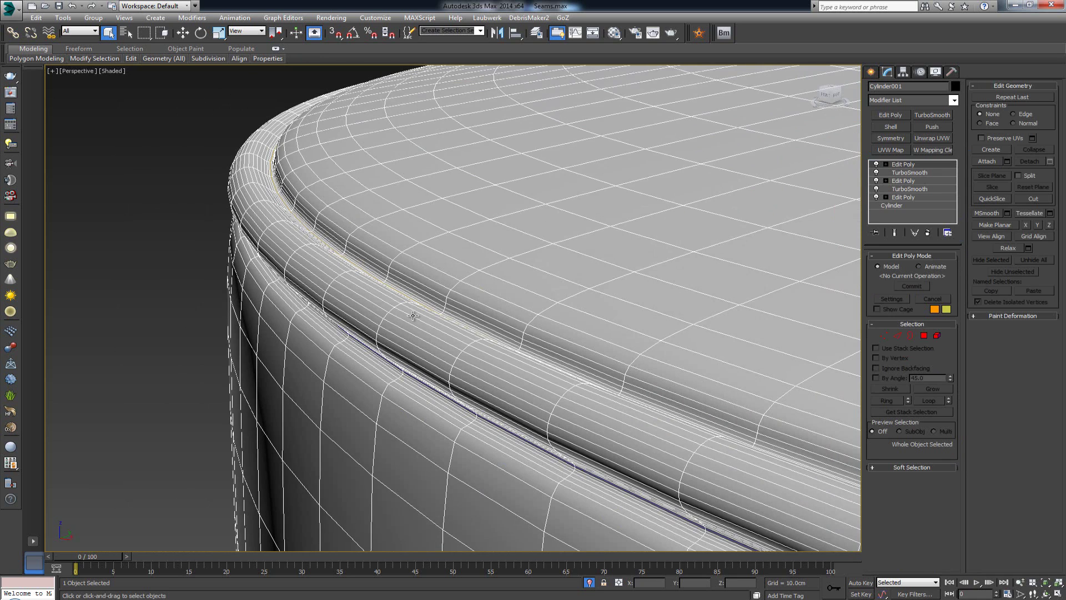
{"action": "scroll", "coordinate": [412, 315], "scroll_direction": "down", "scroll_amount": 2}
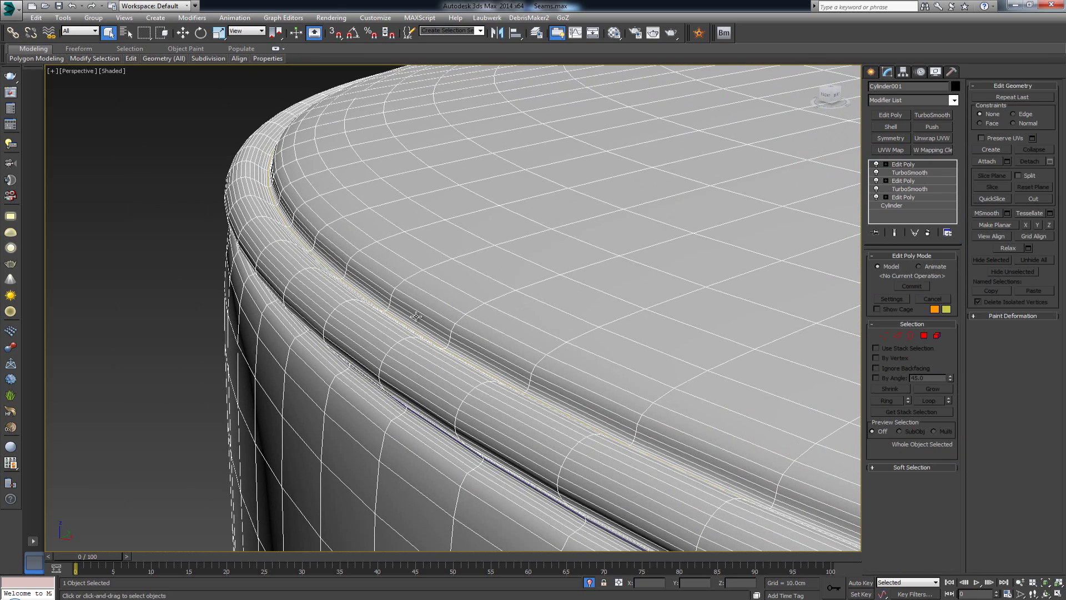
{"action": "left_click", "coordinate": [471, 362]}
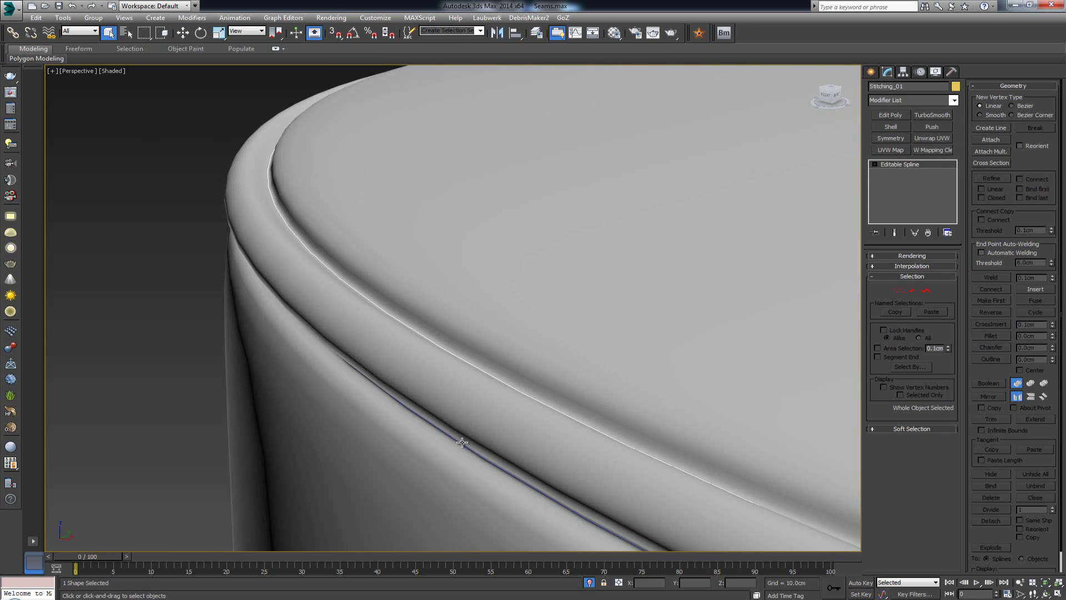
{"action": "middle_click_drag", "start_coordinate": [716, 342], "coordinate": [718, 340]}
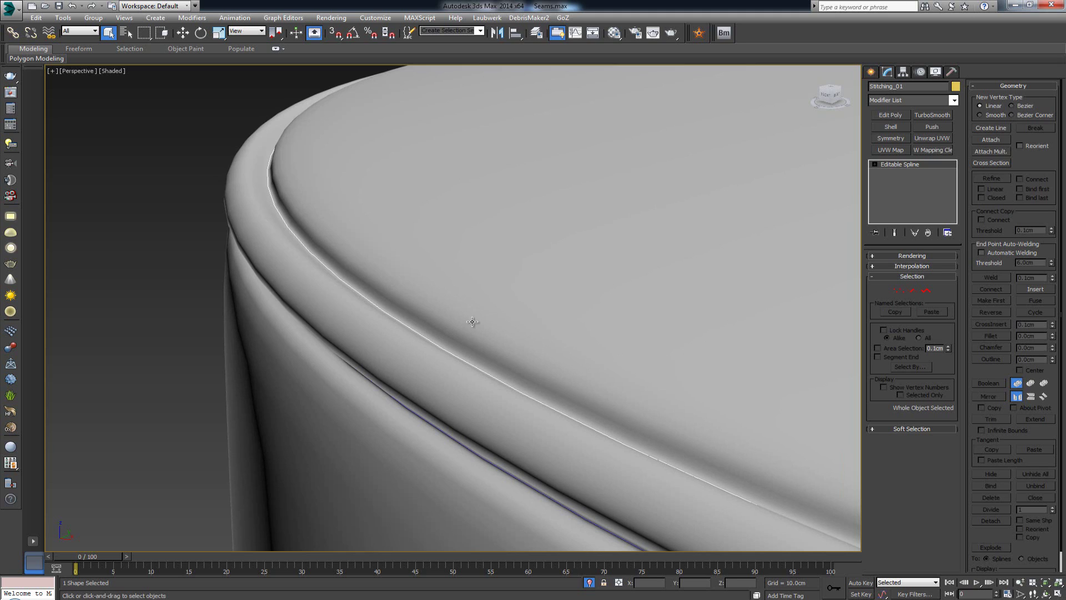
{"action": "left_click", "coordinate": [917, 255]}
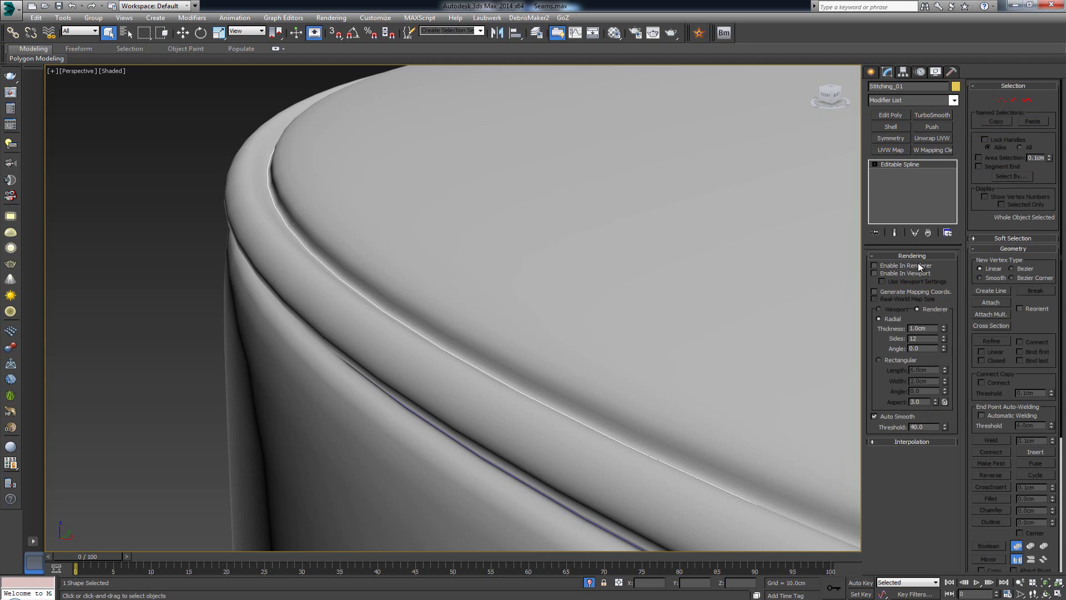
{"action": "left_click", "coordinate": [918, 274]}
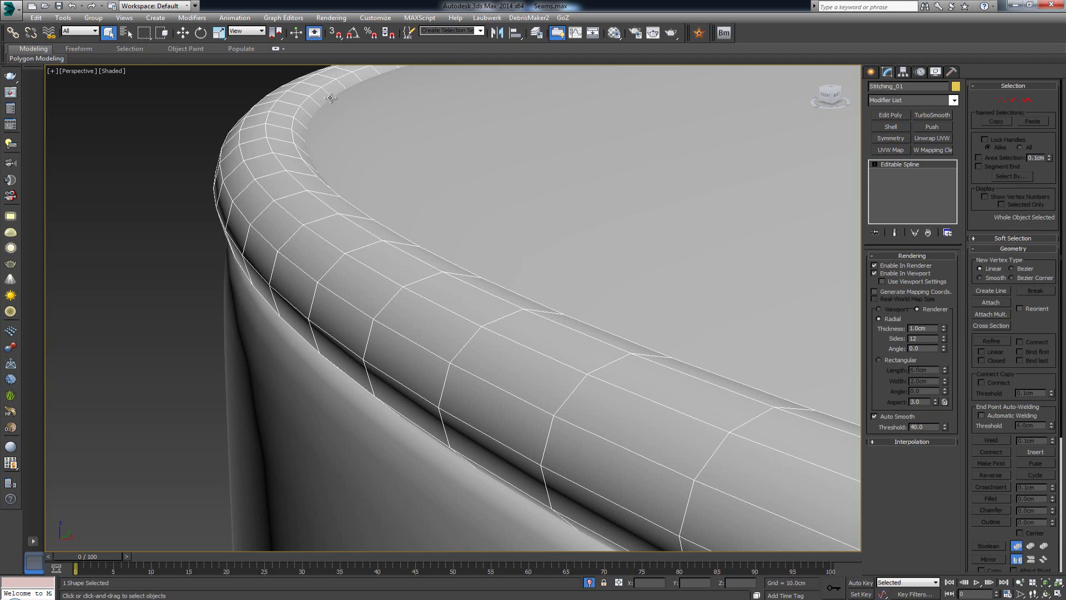
Step: Set the radial thickness of the Stitching_01 spline to 0.1 cm
{"action": "scroll", "coordinate": [471, 306], "scroll_direction": "down", "scroll_amount": 5}
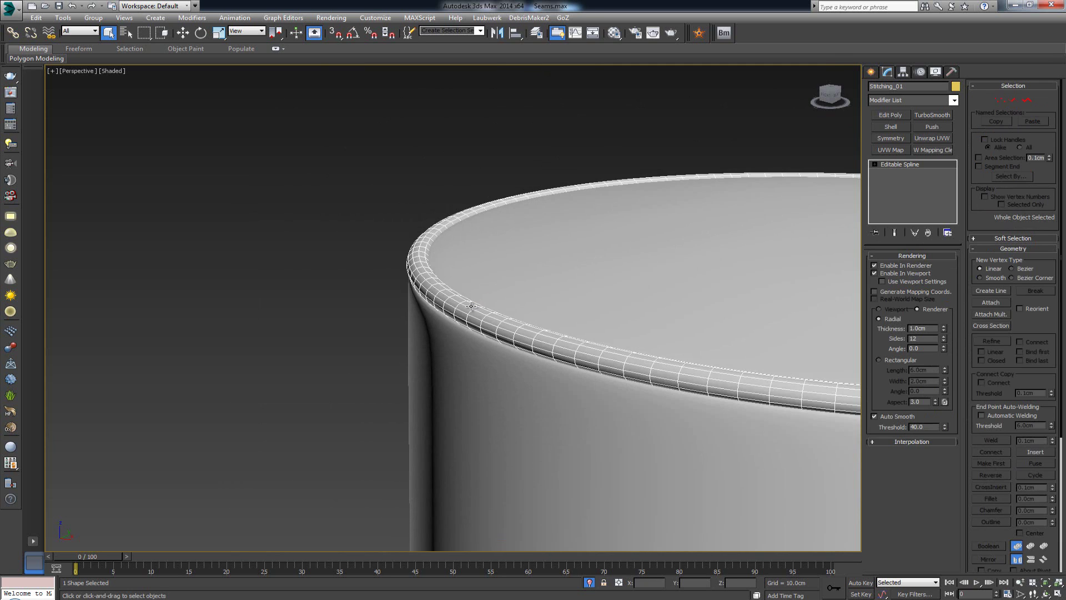
{"action": "scroll", "coordinate": [470, 306], "scroll_direction": "up", "scroll_amount": 5}
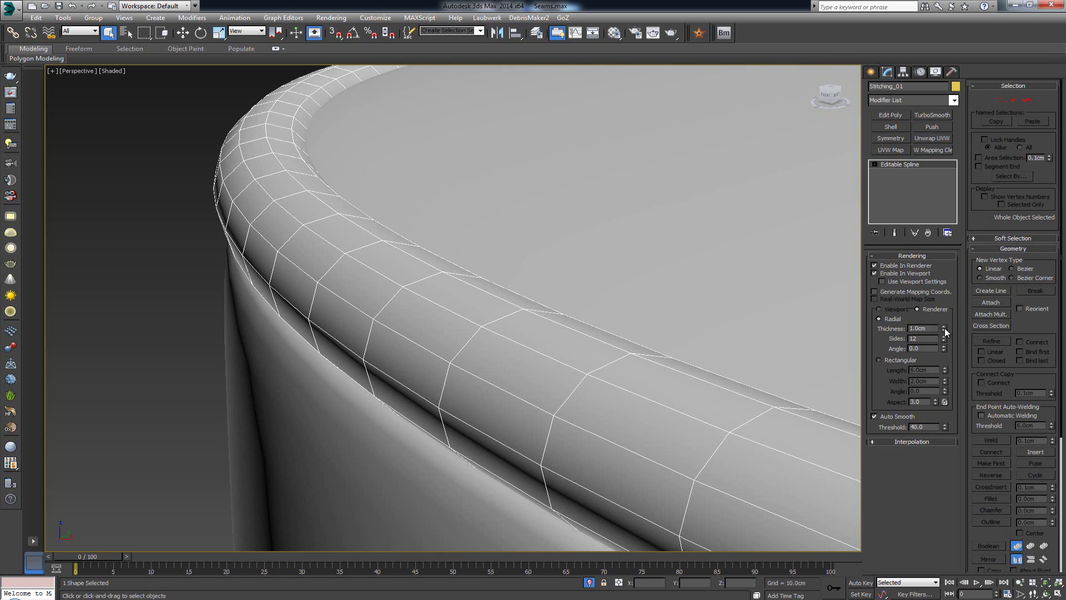
{"action": "left_click_drag", "start_coordinate": [936, 328], "coordinate": [887, 330]}
{"action": "type", "text": "0.1"}
{"action": "key", "text": "Return"}
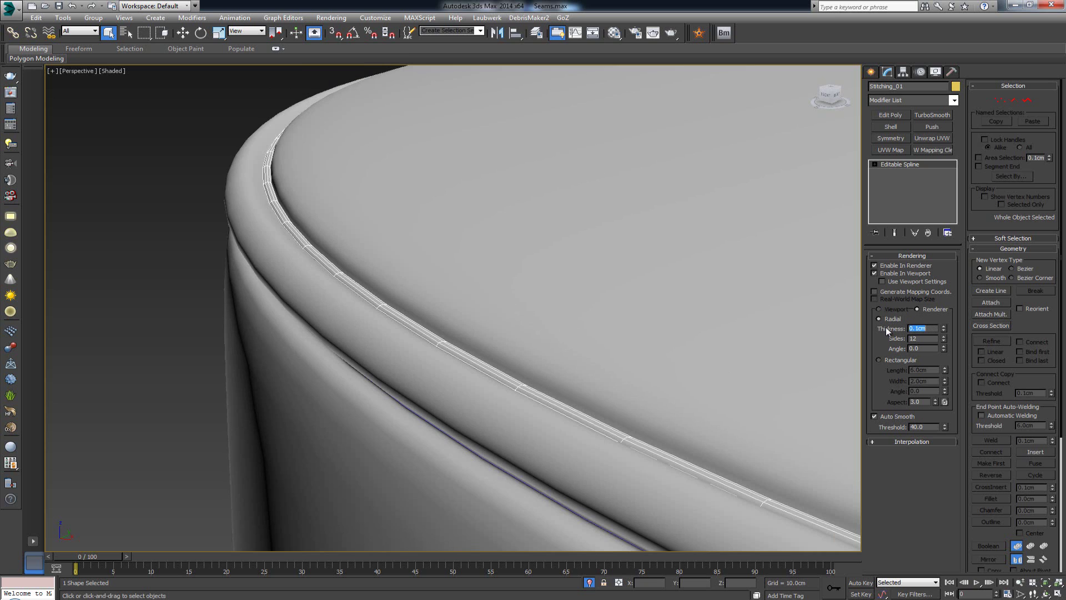
{"action": "middle_click_drag", "start_coordinate": [548, 274], "coordinate": [433, 196]}
{"action": "middle_click_drag", "start_coordinate": [352, 205], "coordinate": [445, 252]}
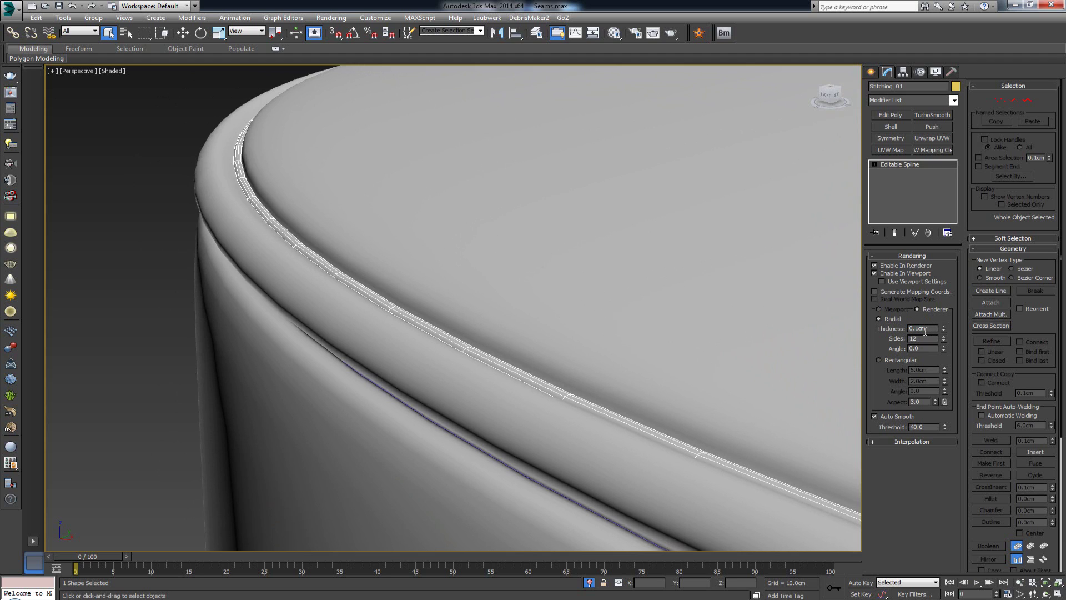
Step: Try a thinner radial thickness of 0.05 cm on the Stitching_01 spline
{"action": "left_click_drag", "start_coordinate": [925, 332], "coordinate": [917, 332]}
{"action": "type", "text": "6"}
{"action": "key", "text": "Return"}
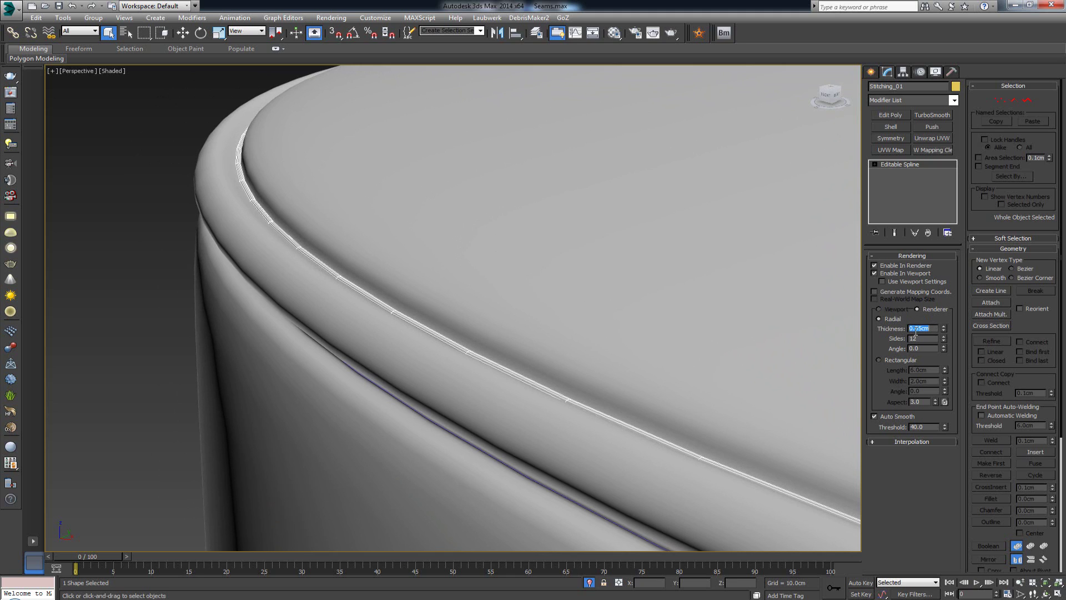
Step: Return the Stitching_01 thickness to 0.1 cm and enable generated mapping coordinates for it
{"action": "left_click_drag", "start_coordinate": [938, 328], "coordinate": [916, 328]}
{"action": "type", "text": "1"}
{"action": "key", "text": "Return"}
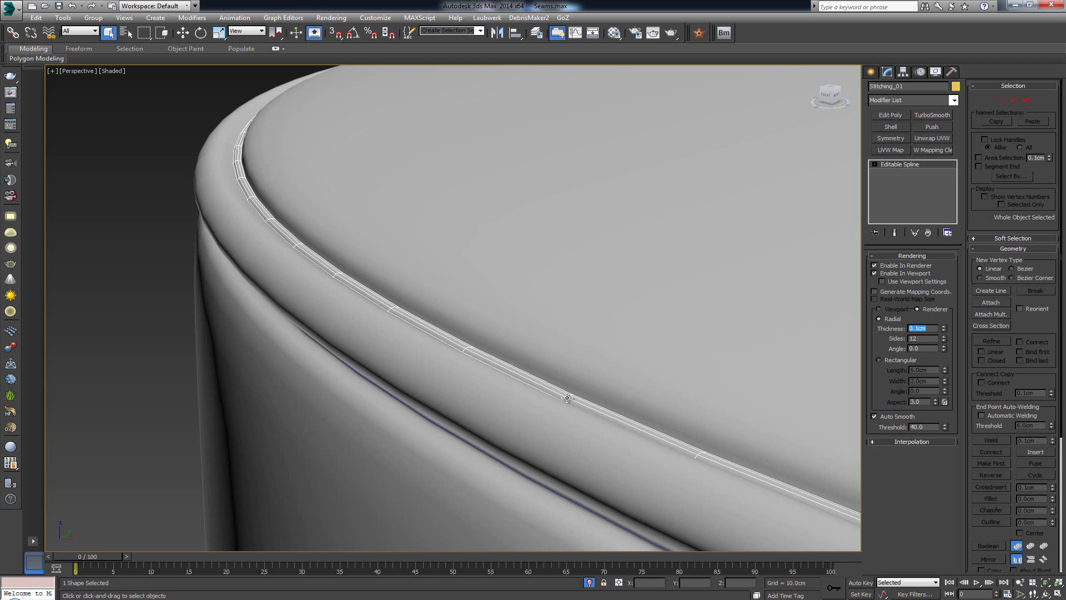
{"action": "left_click", "coordinate": [904, 292]}
Step: Make the Stitching_02 spline in the lower groove visible in renderer and viewport, with mapping coordinates and a 0.1 cm thickness
{"action": "left_click", "coordinate": [443, 427]}
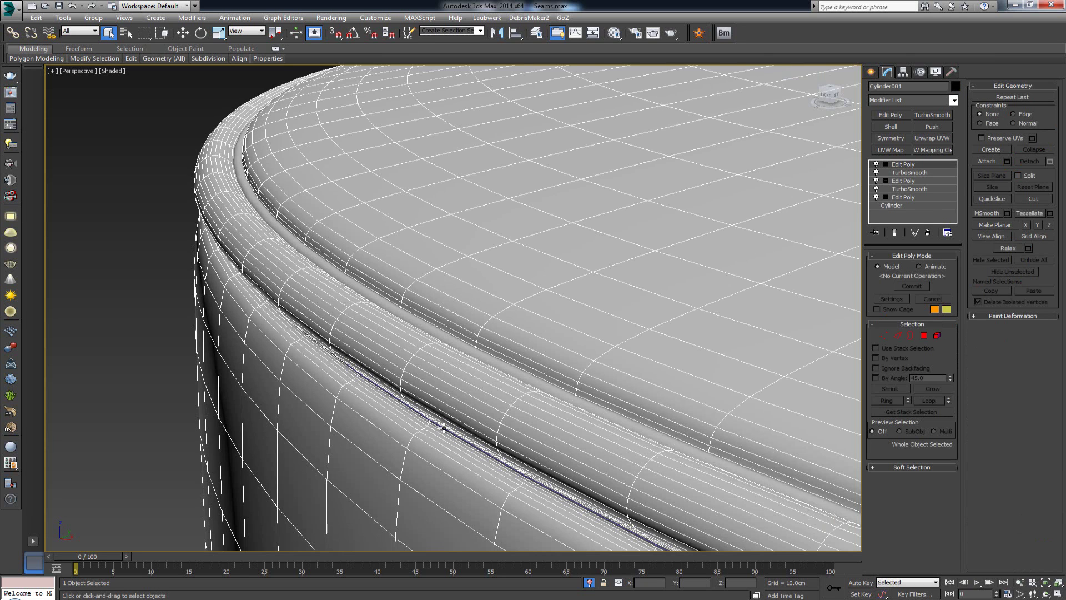
{"action": "left_click", "coordinate": [495, 455]}
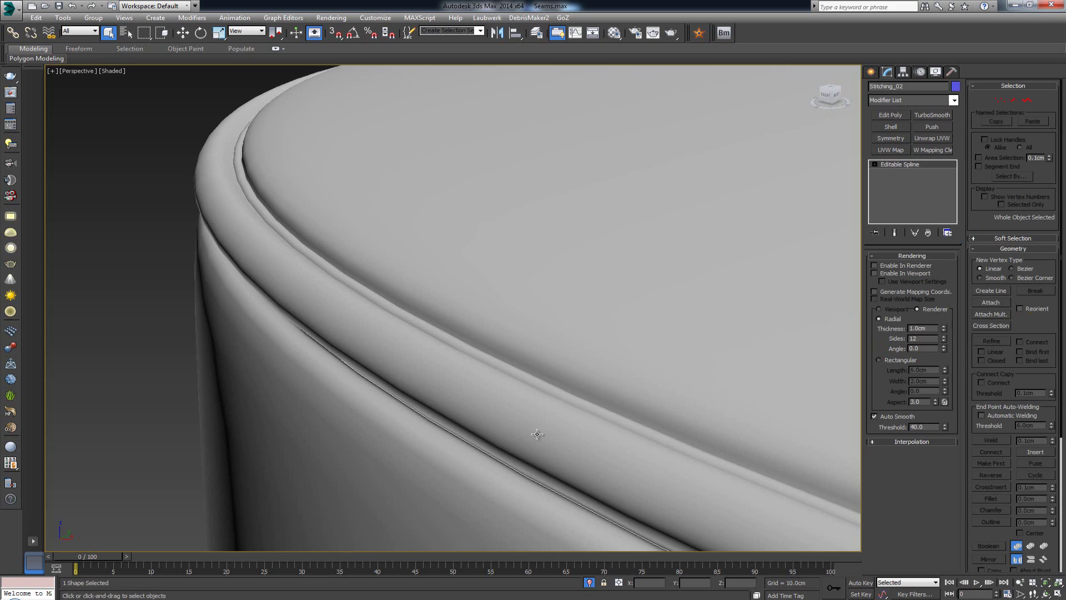
{"action": "left_click", "coordinate": [889, 272]}
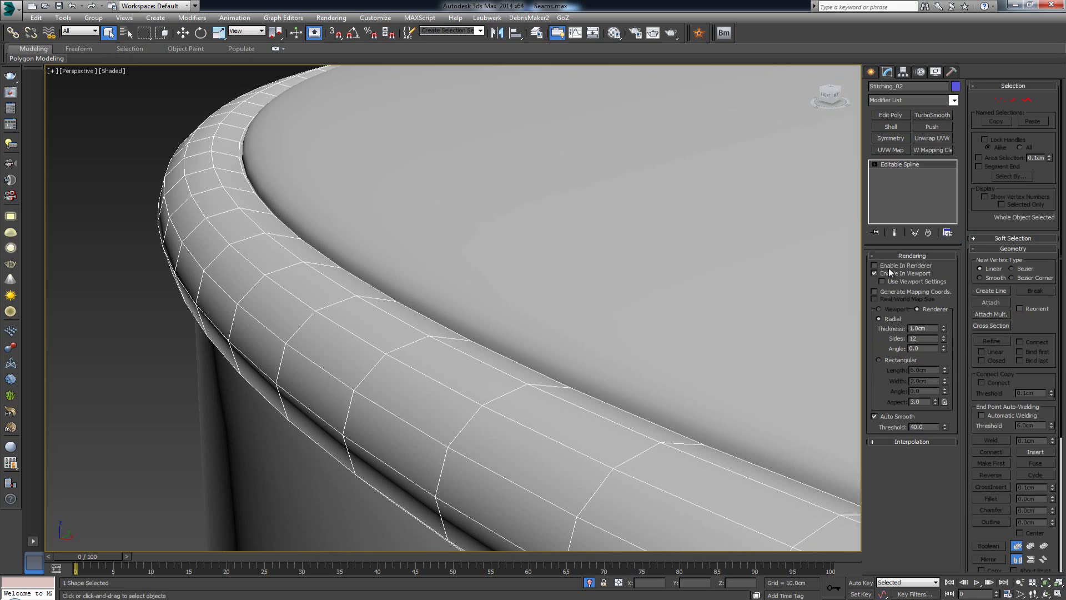
{"action": "double_click", "coordinate": [922, 328]}
{"action": "type", "text": "0.1"}
{"action": "key", "text": "Return"}
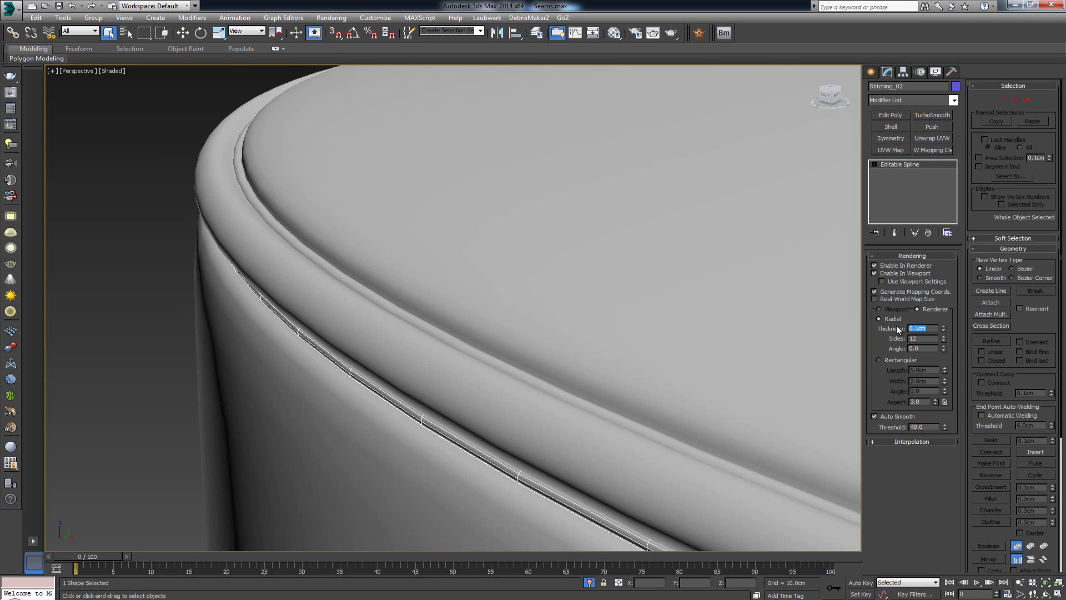
{"action": "scroll", "coordinate": [445, 191], "scroll_direction": "down", "scroll_amount": 2}
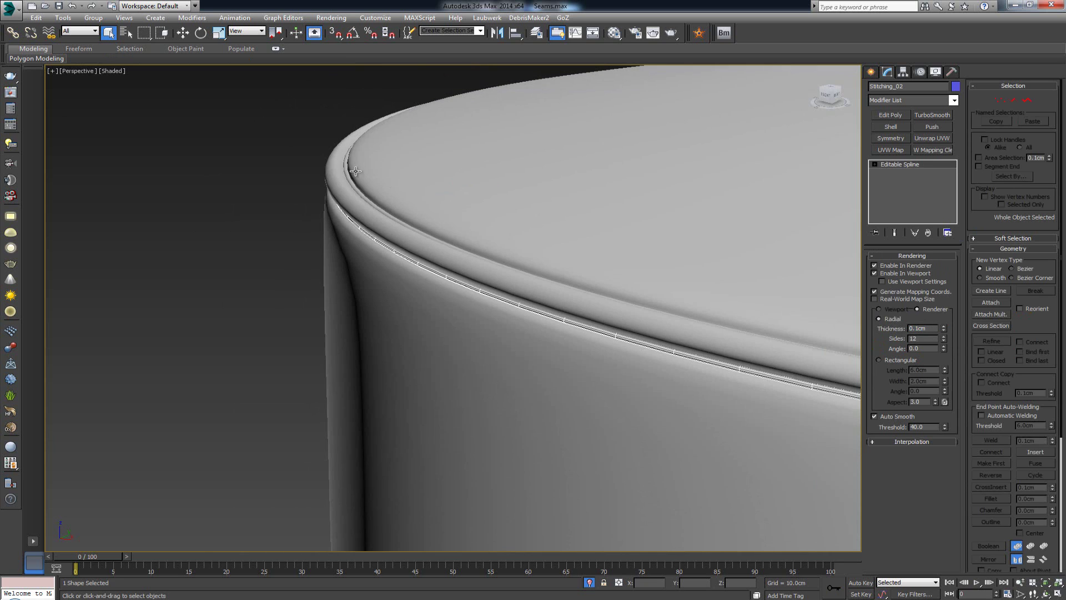
Step: Clear the selection, look through Normal_Camera with safe frames shown, and unhide all objects in the scene
{"action": "left_click", "coordinate": [185, 183]}
{"action": "middle_click_drag", "start_coordinate": [602, 274], "coordinate": [473, 265], "text": "alt"}
{"action": "key", "text": "c"}
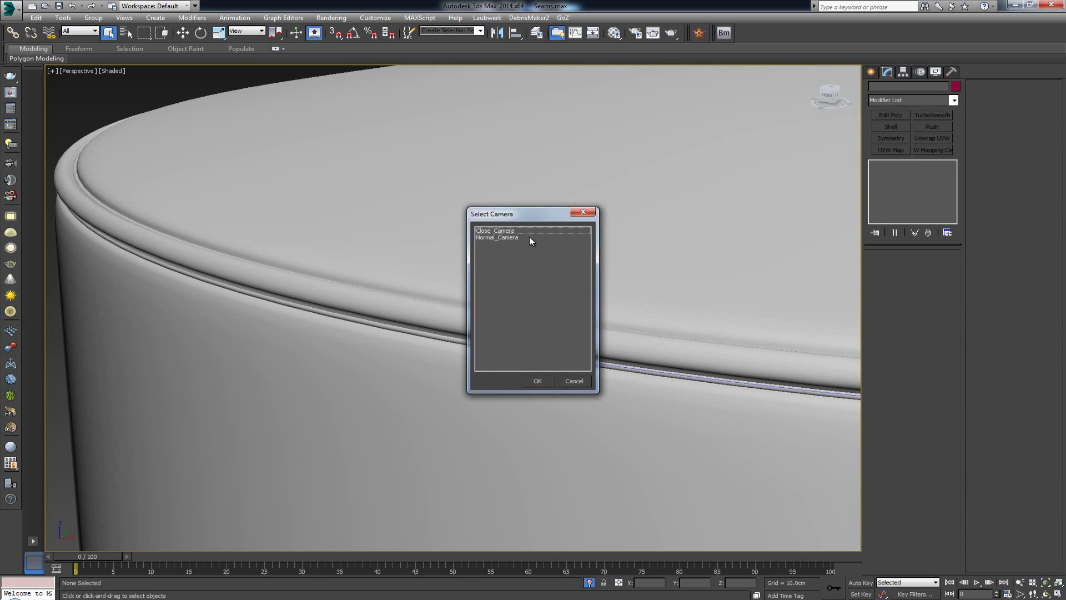
{"action": "double_click", "coordinate": [529, 237]}
{"action": "key", "text": "shift+f"}
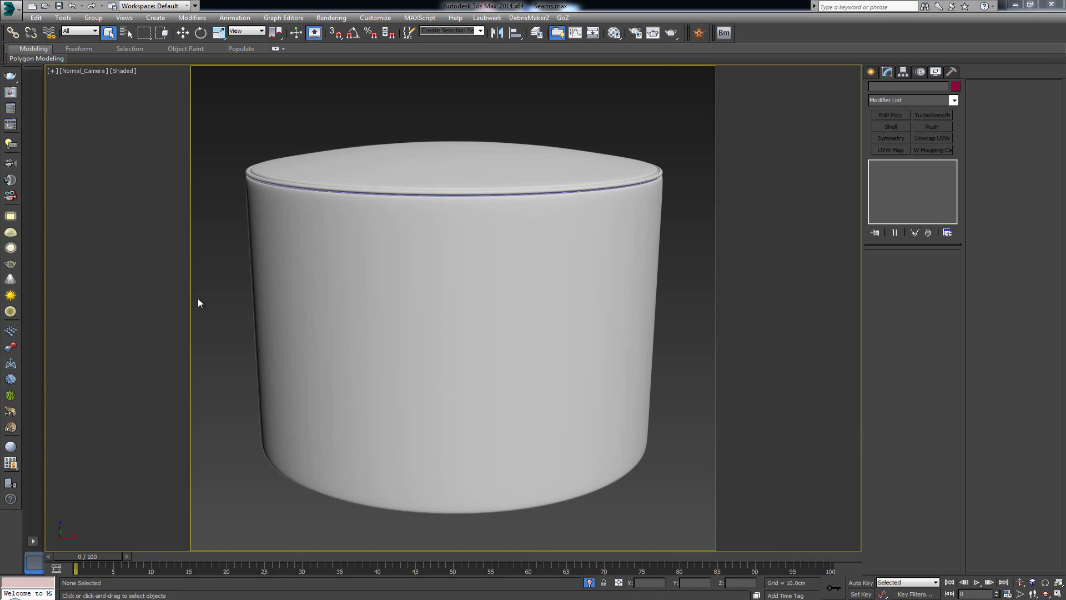
{"action": "right_click", "coordinate": [224, 248]}
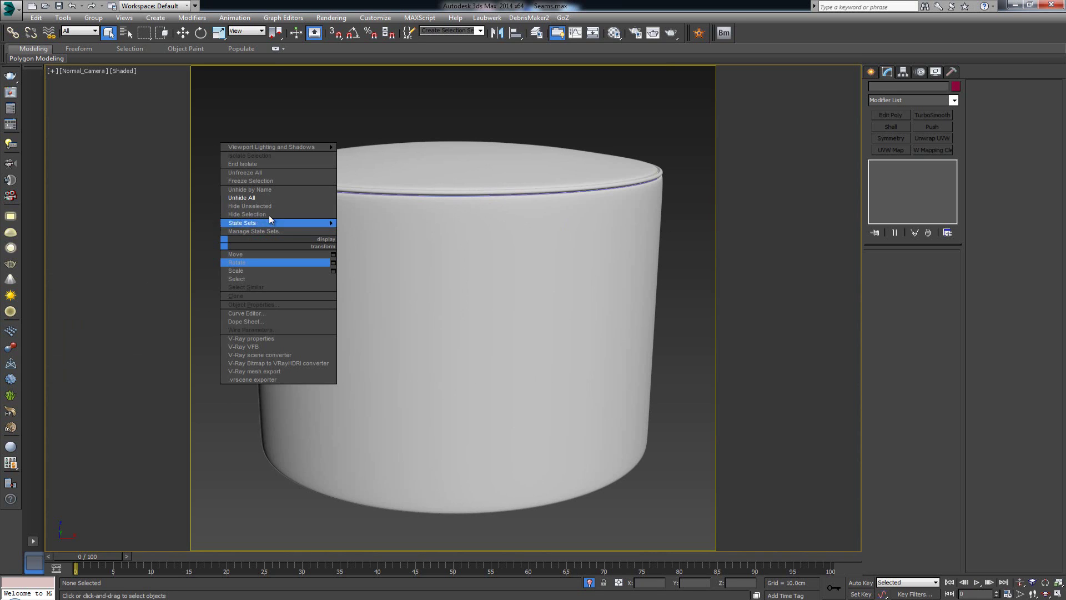
{"action": "left_click", "coordinate": [275, 199]}
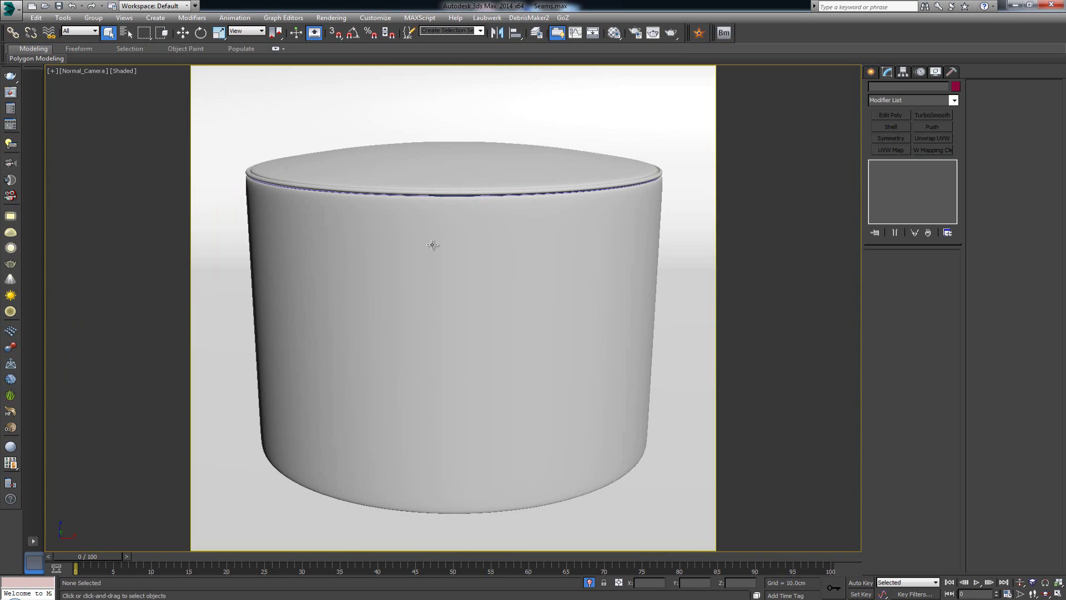
Step: Return to a perspective view without safe frames, framed closely on the seam along the stool's rim
{"action": "key", "text": "p"}
{"action": "scroll", "coordinate": [399, 244], "scroll_direction": "up", "scroll_amount": 5}
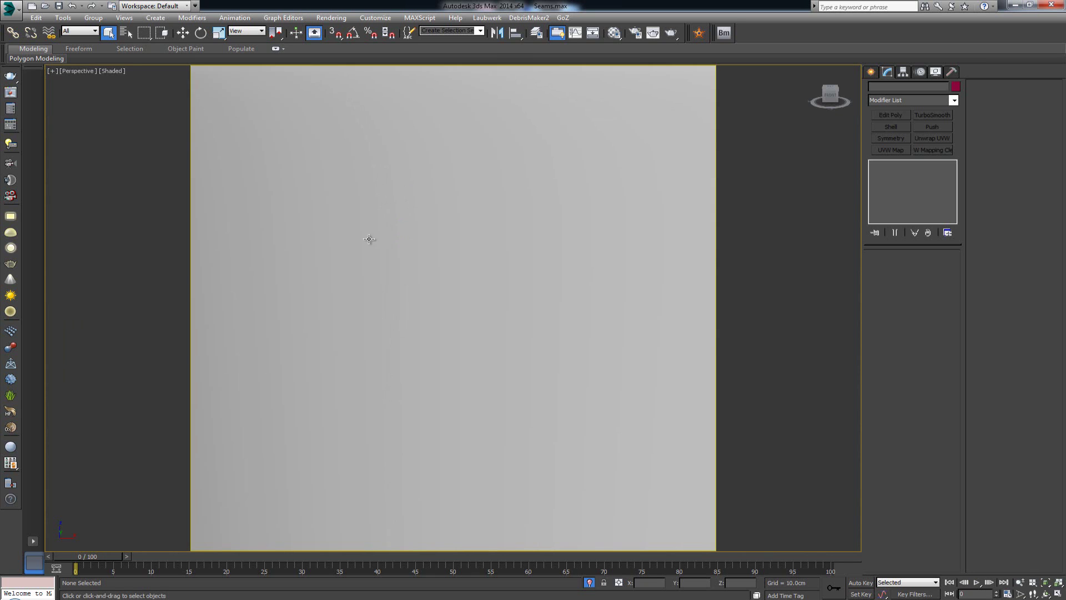
{"action": "middle_click_drag", "start_coordinate": [369, 238], "coordinate": [380, 267]}
{"action": "scroll", "coordinate": [381, 267], "scroll_direction": "down", "scroll_amount": 5}
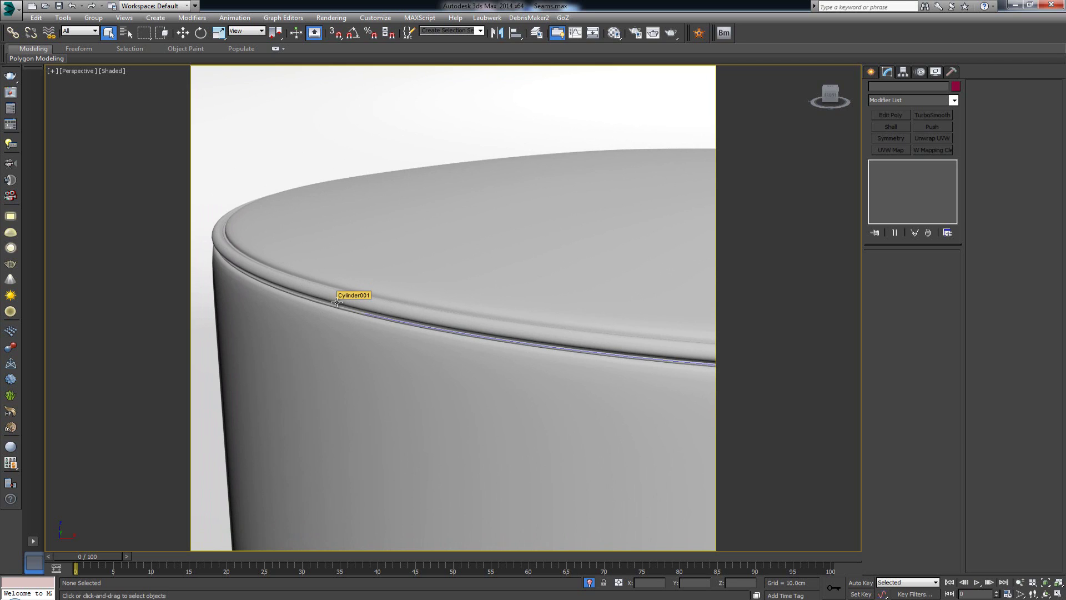
{"action": "key", "text": "shift+f"}
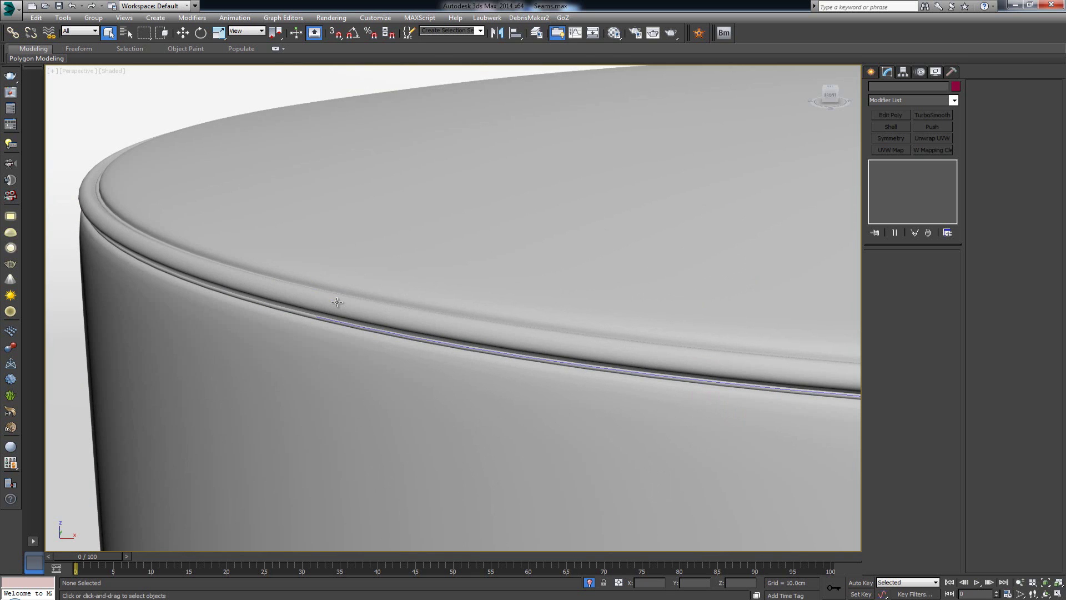
{"action": "scroll", "coordinate": [336, 303], "scroll_direction": "up", "scroll_amount": 3}
{"action": "scroll", "coordinate": [333, 312], "scroll_direction": "down", "scroll_amount": 2}
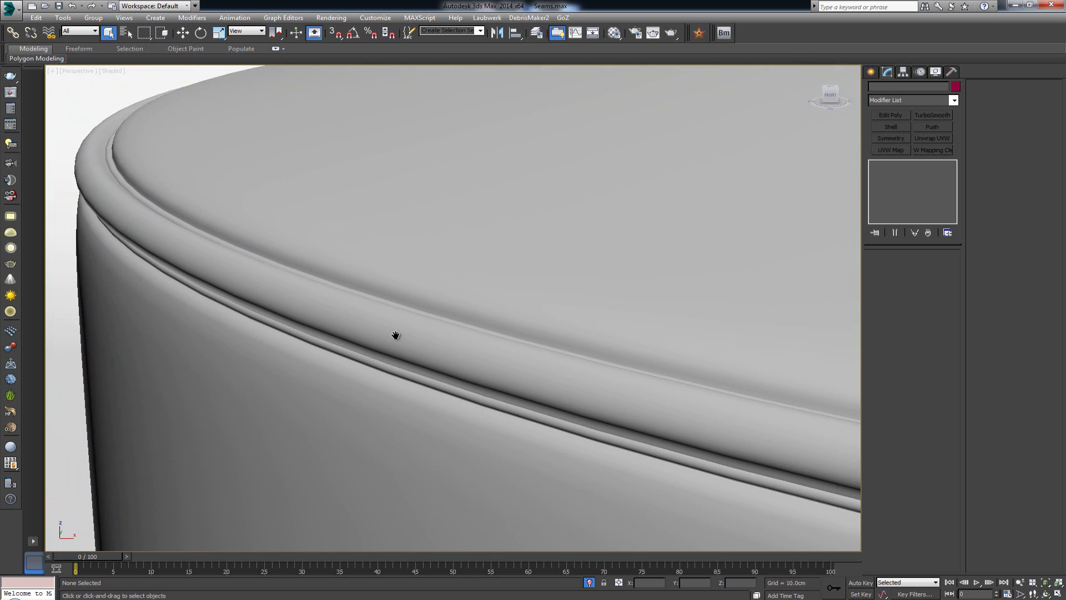
Step: Select both stitching splines, Stitching_01 and Stitching_02, using the wireframe display, and return to shaded display
{"action": "left_click", "coordinate": [359, 291]}
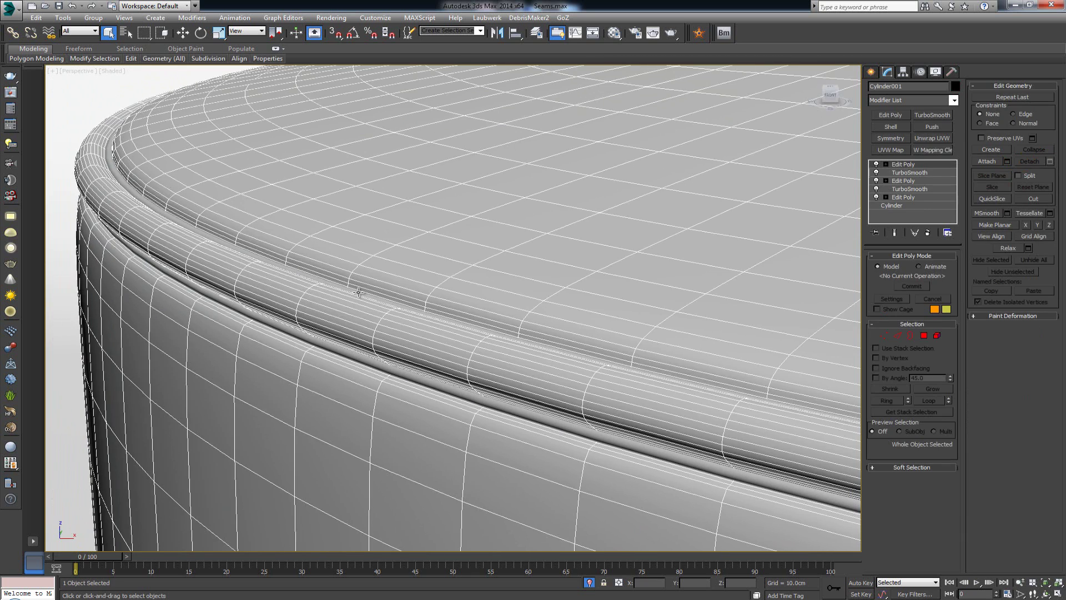
{"action": "left_click", "coordinate": [360, 292]}
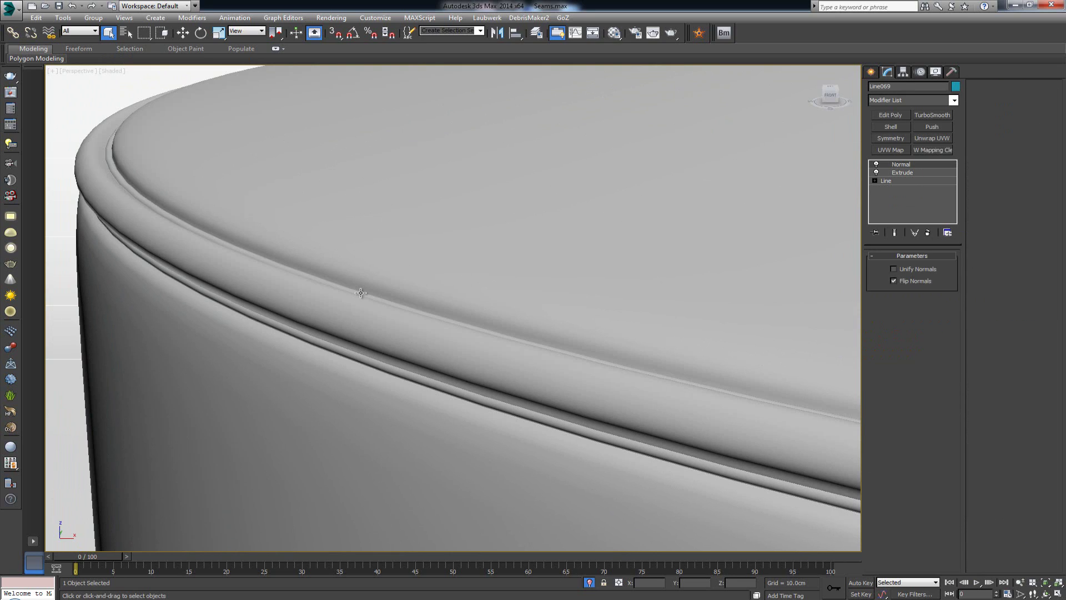
{"action": "key", "text": "F3"}
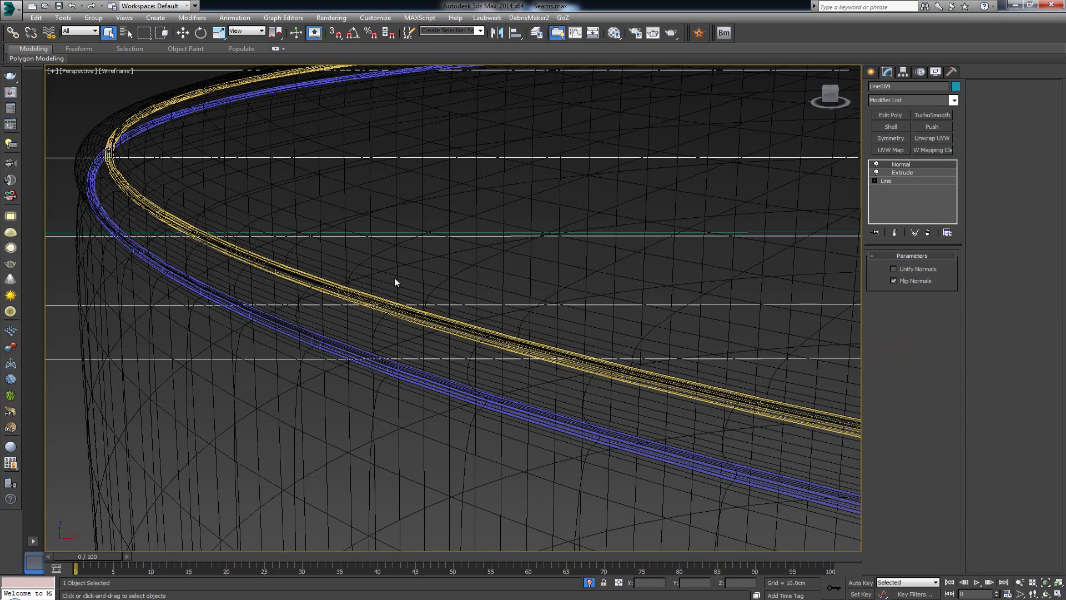
{"action": "left_click", "coordinate": [360, 291]}
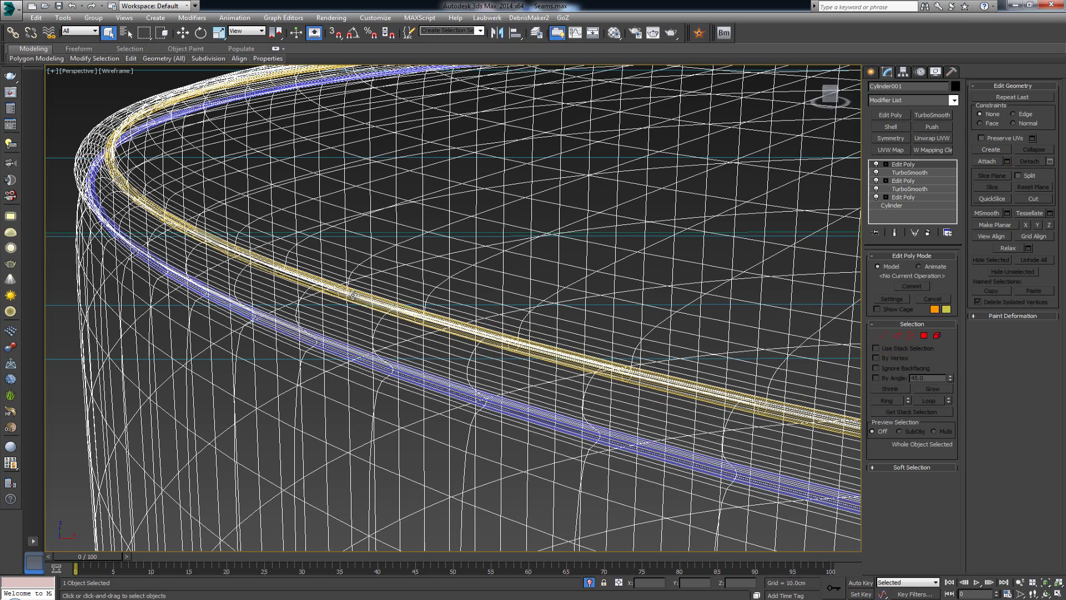
{"action": "left_click", "coordinate": [126, 186]}
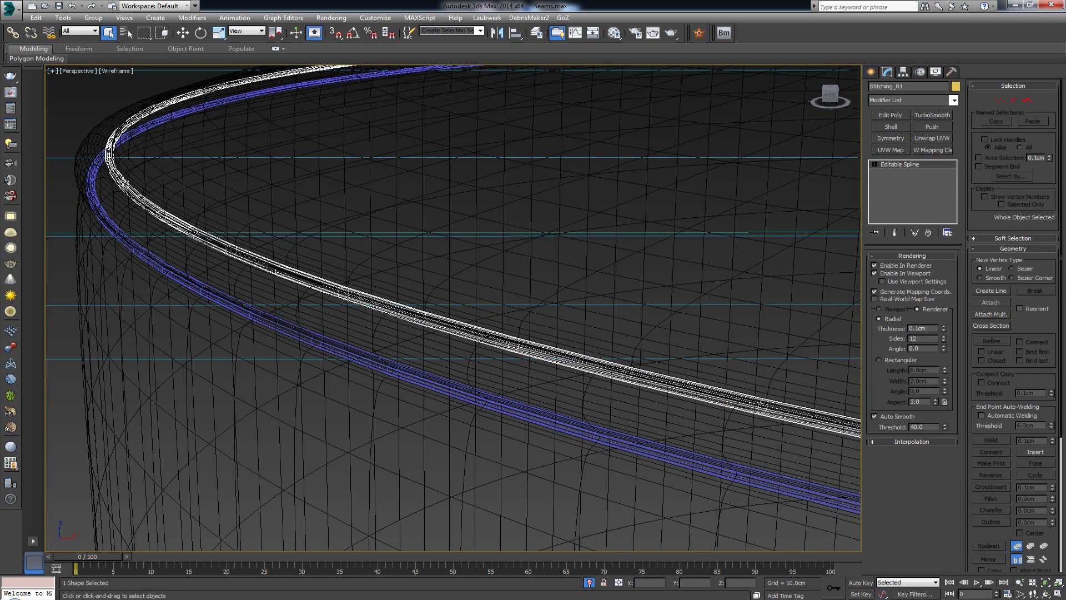
{"action": "left_click", "coordinate": [134, 248], "text": "ctrl"}
{"action": "key", "text": "F3"}
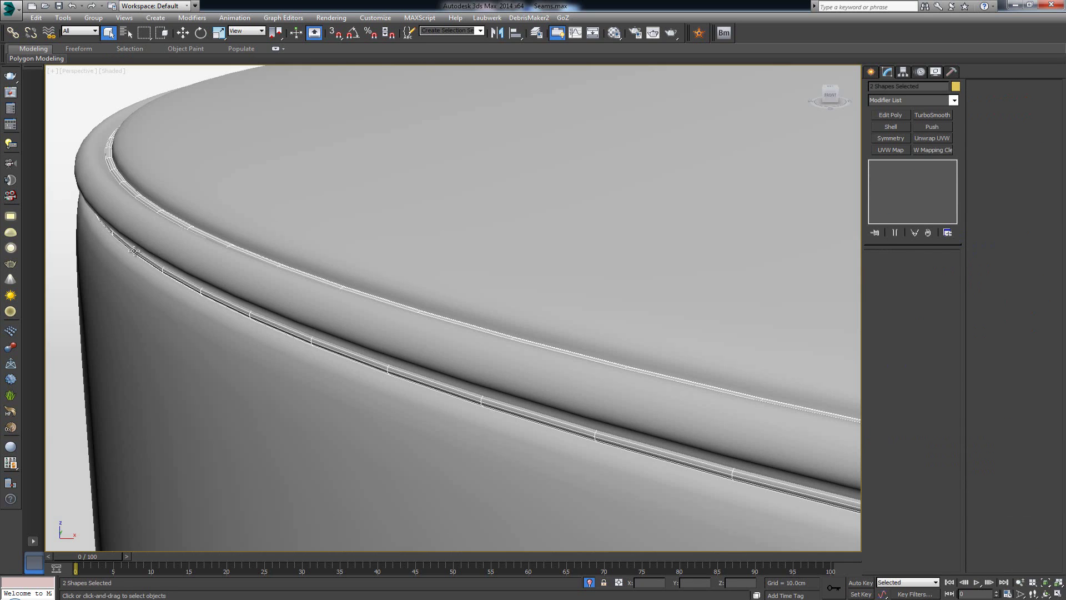
Step: Rename the grey VRayMtl material Material #7 as Stitching and assign it to the two selected splines
{"action": "key", "text": "m"}
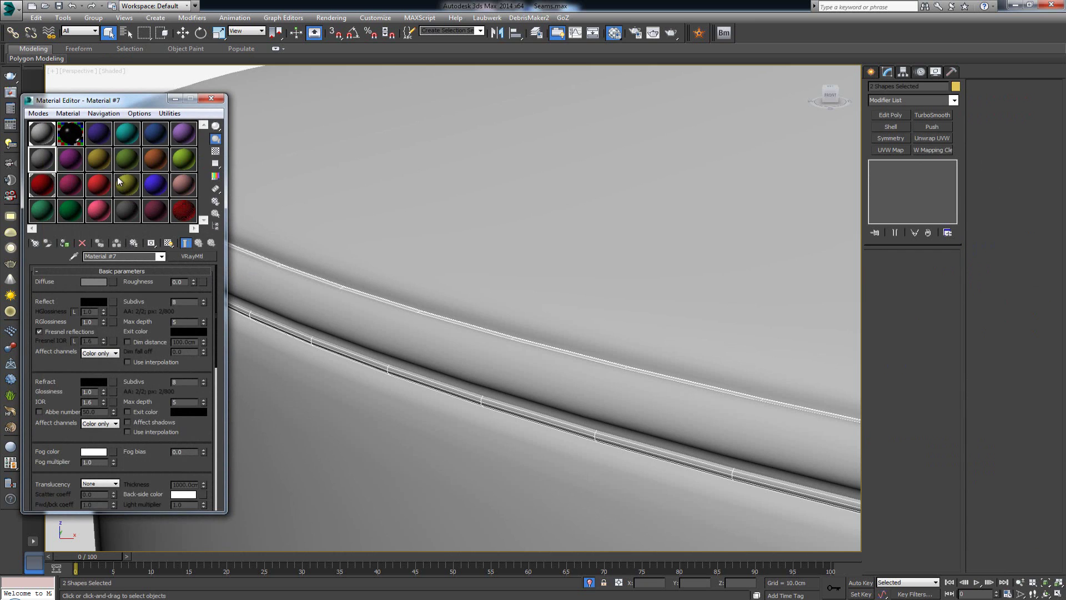
{"action": "left_click_drag", "start_coordinate": [127, 110], "coordinate": [661, 115]}
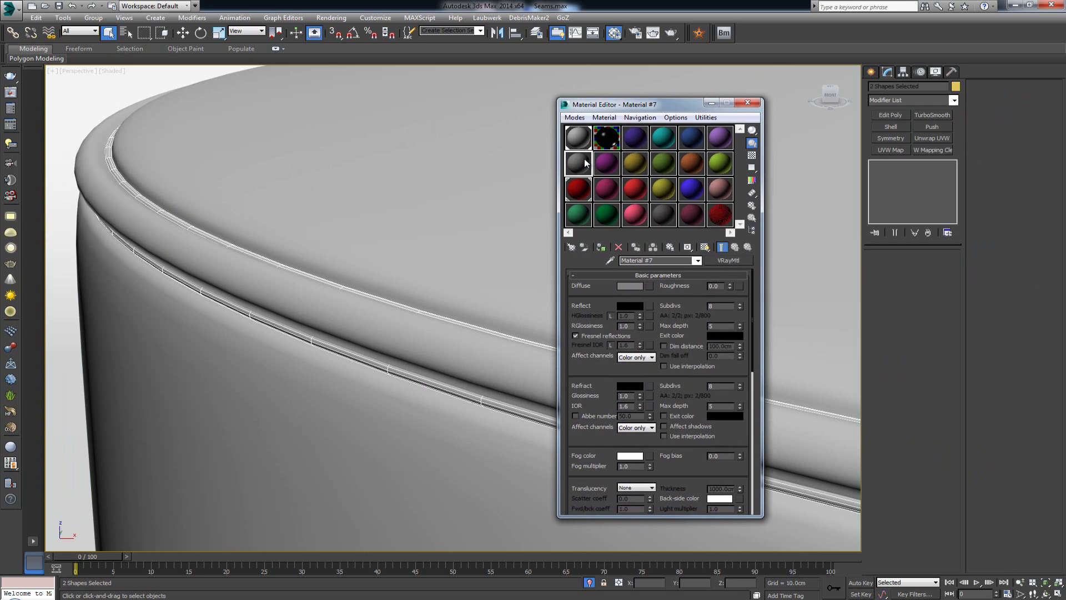
{"action": "left_click", "coordinate": [602, 249]}
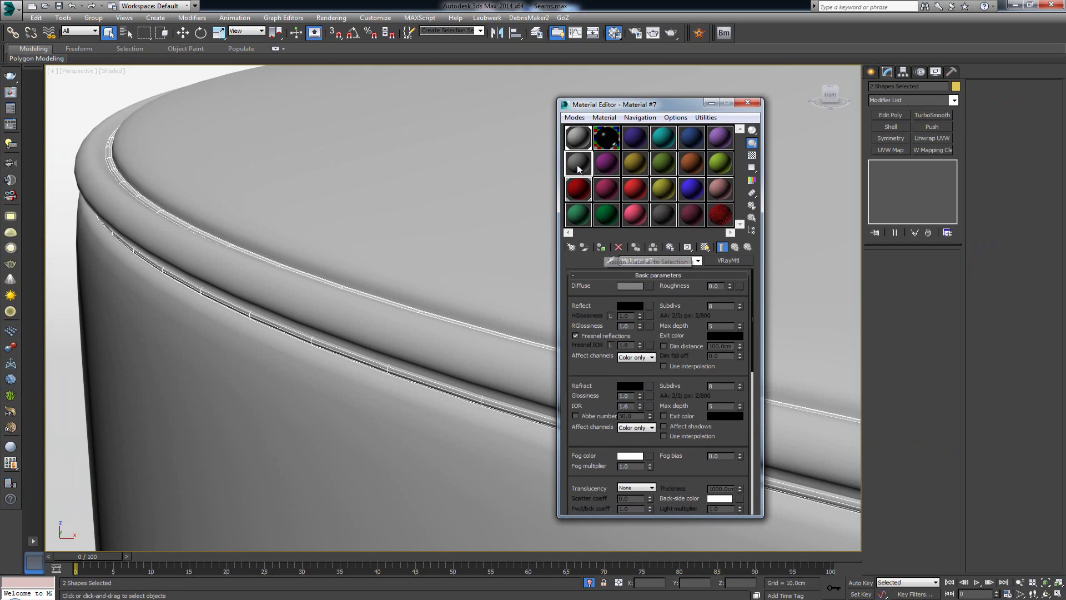
{"action": "left_click", "coordinate": [665, 260]}
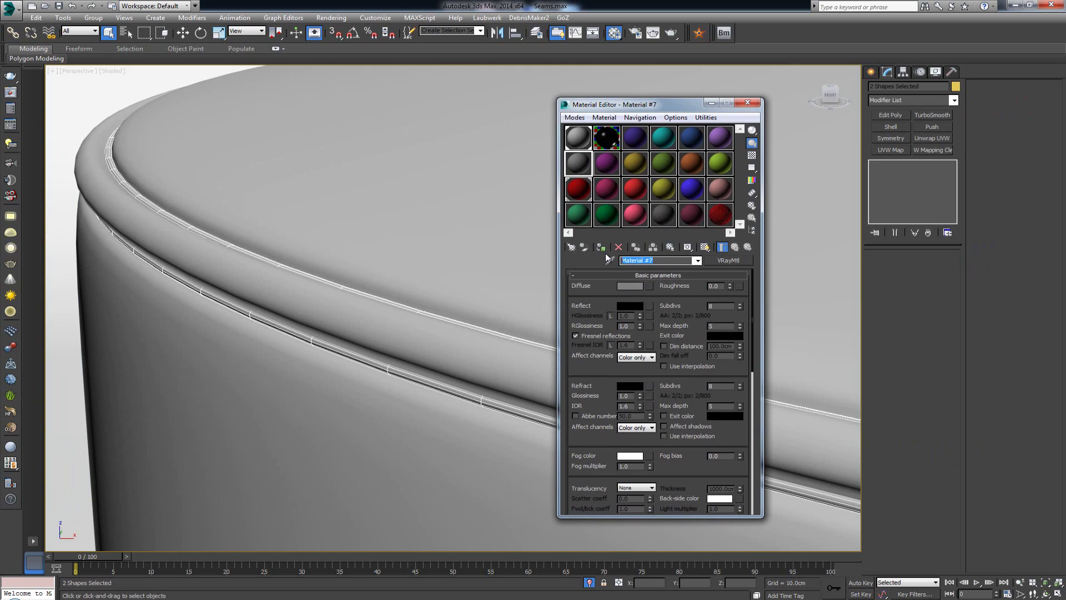
{"action": "type", "text": "Stitching"}
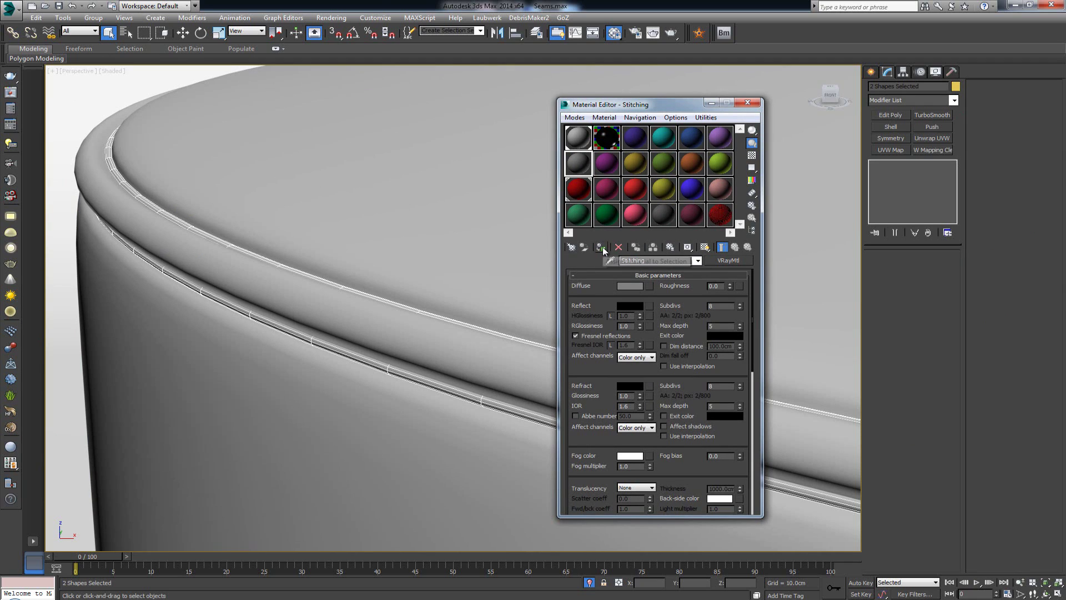
{"action": "left_click", "coordinate": [636, 246]}
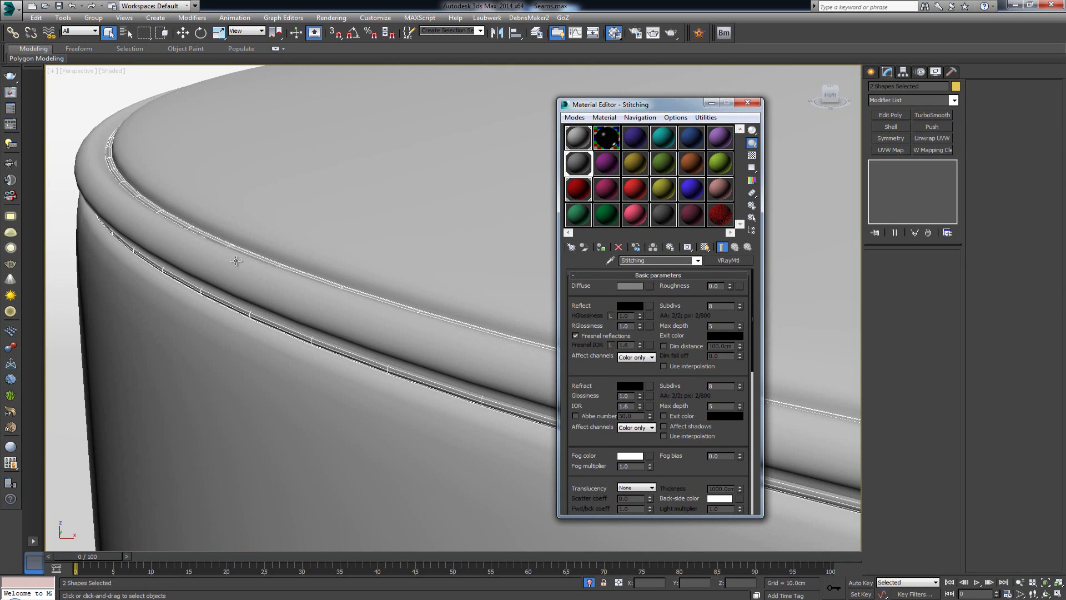
{"action": "left_click", "coordinate": [747, 104]}
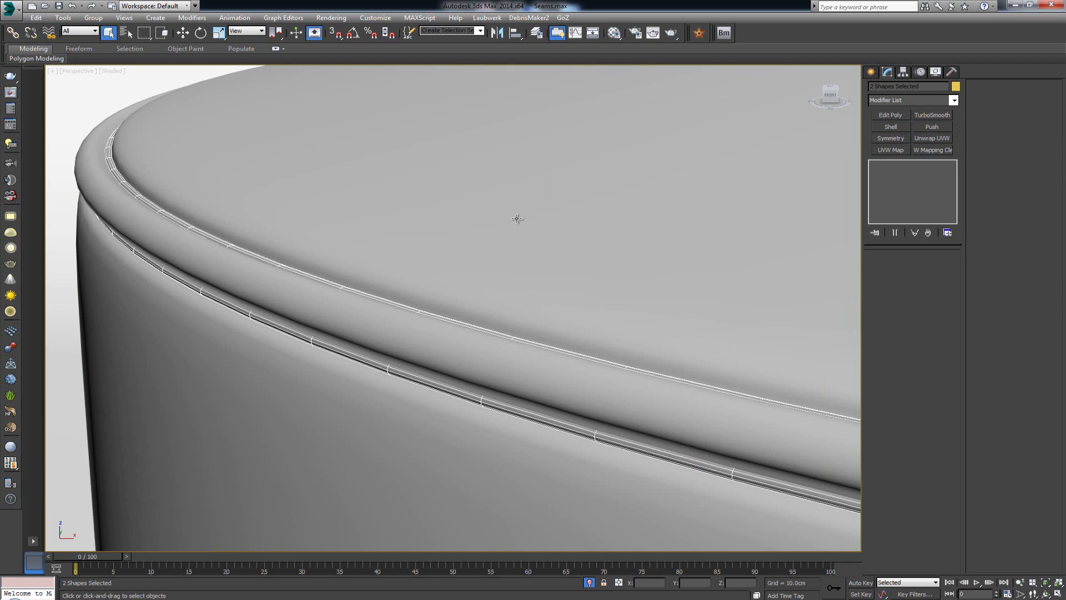
Step: Render the stool through Normal_Camera with safe frames shown and inspect the rim seam in the rendered image
{"action": "key", "text": "c"}
{"action": "double_click", "coordinate": [512, 237]}
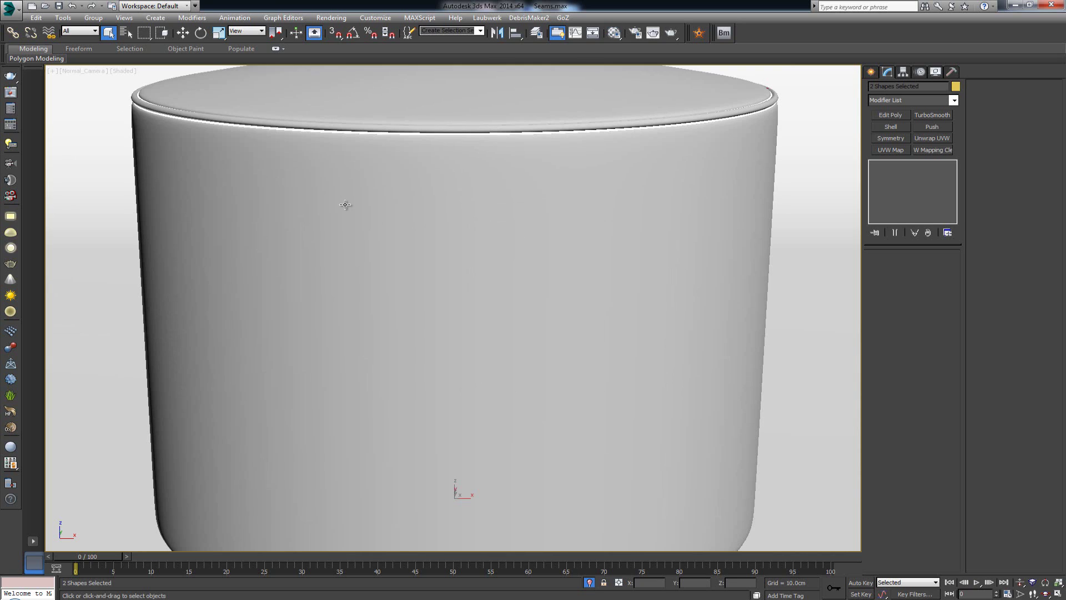
{"action": "key", "text": "shift+f"}
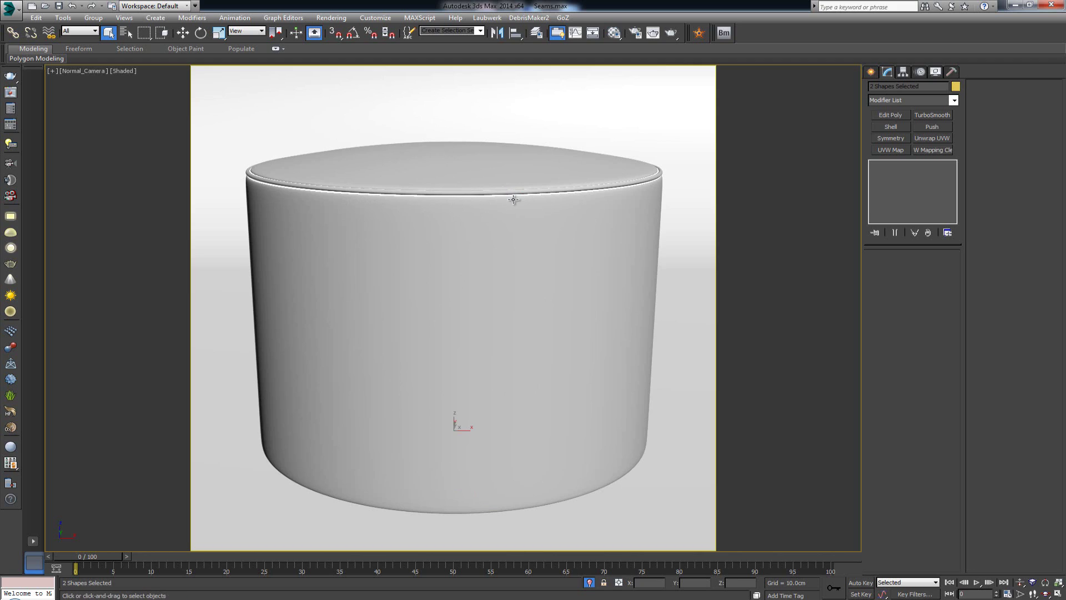
{"action": "left_click", "coordinate": [11, 77]}
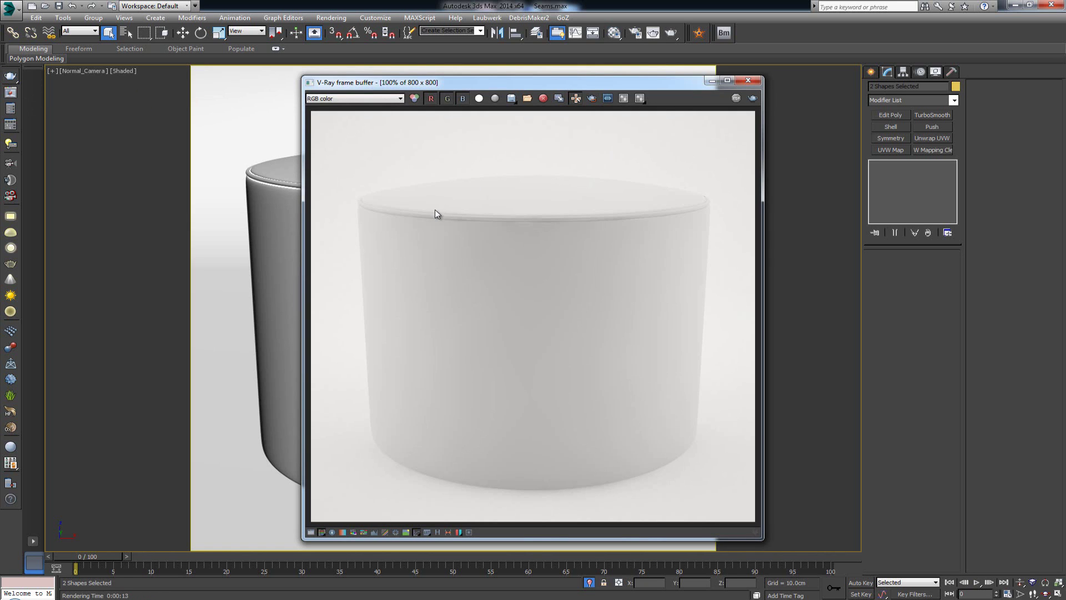
{"action": "scroll", "coordinate": [351, 202], "scroll_direction": "up", "scroll_amount": 4}
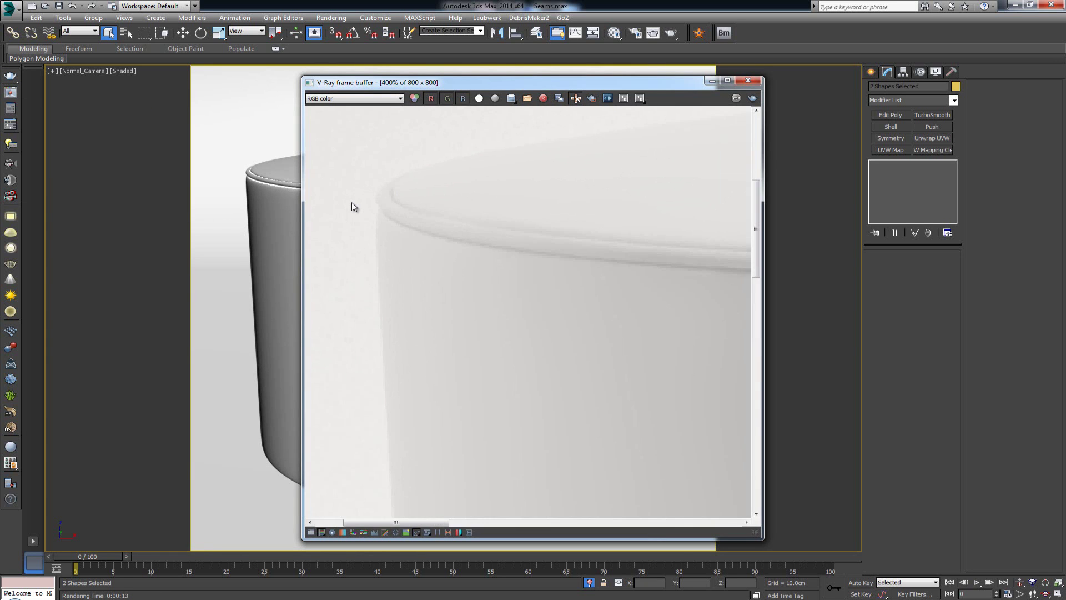
{"action": "scroll", "coordinate": [576, 228], "scroll_direction": "down", "scroll_amount": 2}
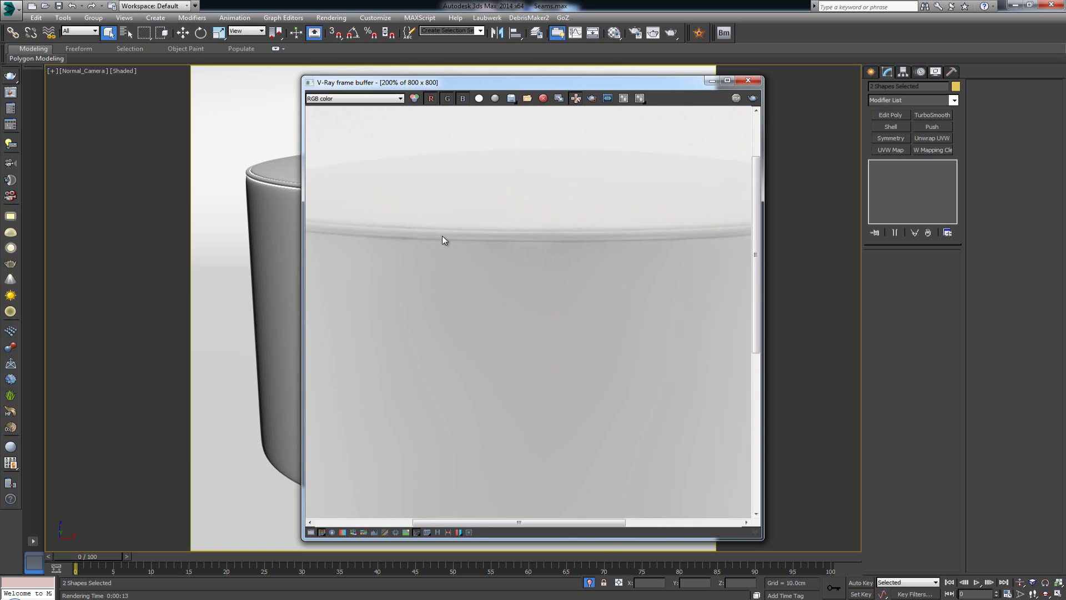
{"action": "scroll", "coordinate": [557, 238], "scroll_direction": "down", "scroll_amount": 2}
{"action": "scroll", "coordinate": [525, 256], "scroll_direction": "up", "scroll_amount": 1}
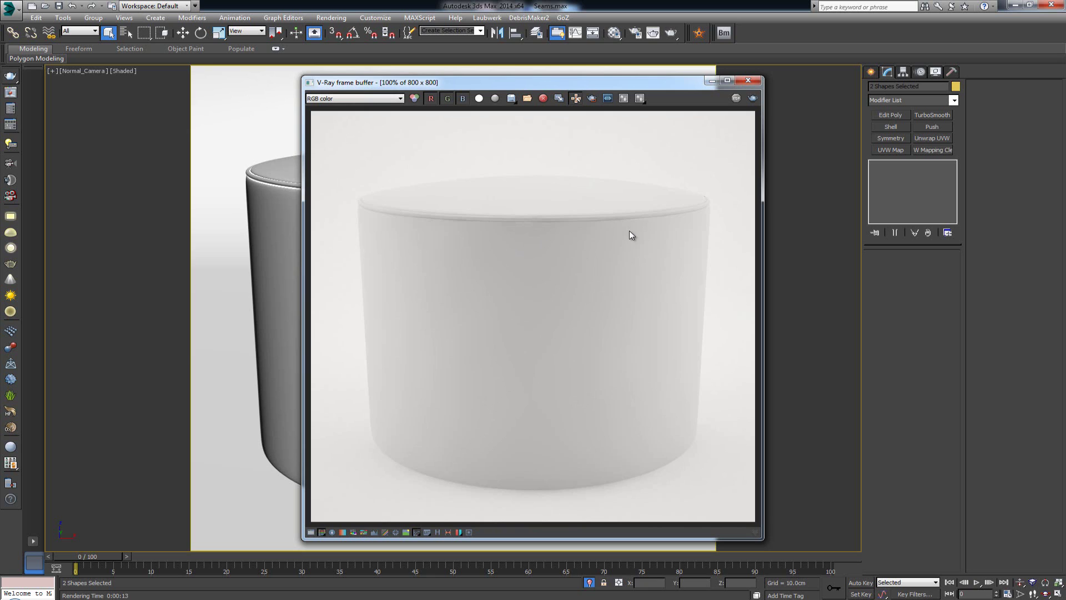
{"action": "left_click", "coordinate": [748, 83]}
Step: Return to a perspective view without safe frames and examine the stitching splines along the rim from near and far
{"action": "key", "text": "p"}
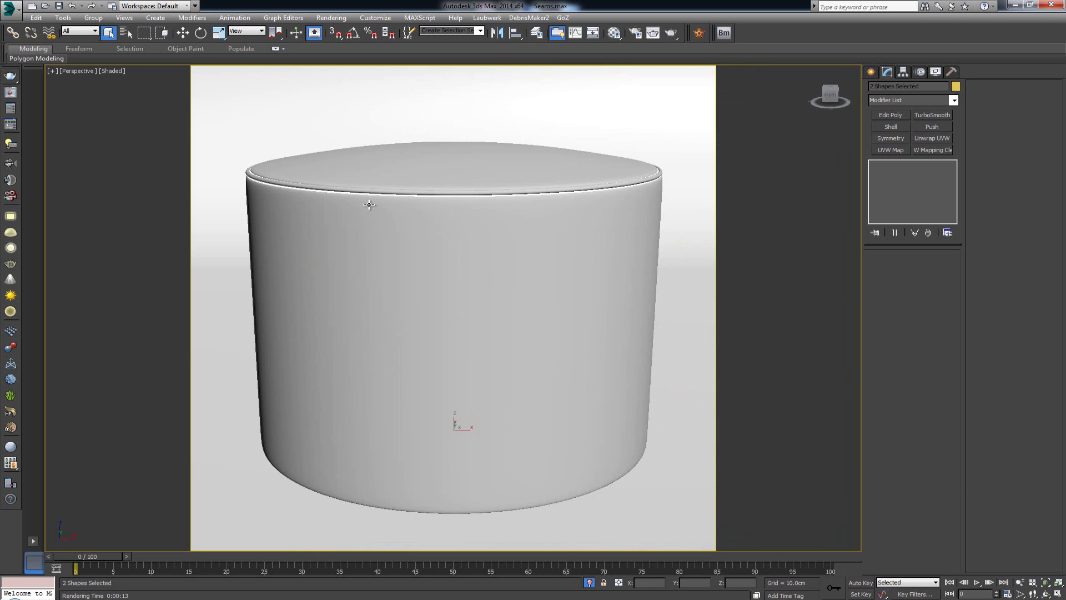
{"action": "scroll", "coordinate": [370, 205], "scroll_direction": "up", "scroll_amount": 3}
{"action": "middle_click_drag", "start_coordinate": [307, 168], "coordinate": [332, 262], "text": "alt"}
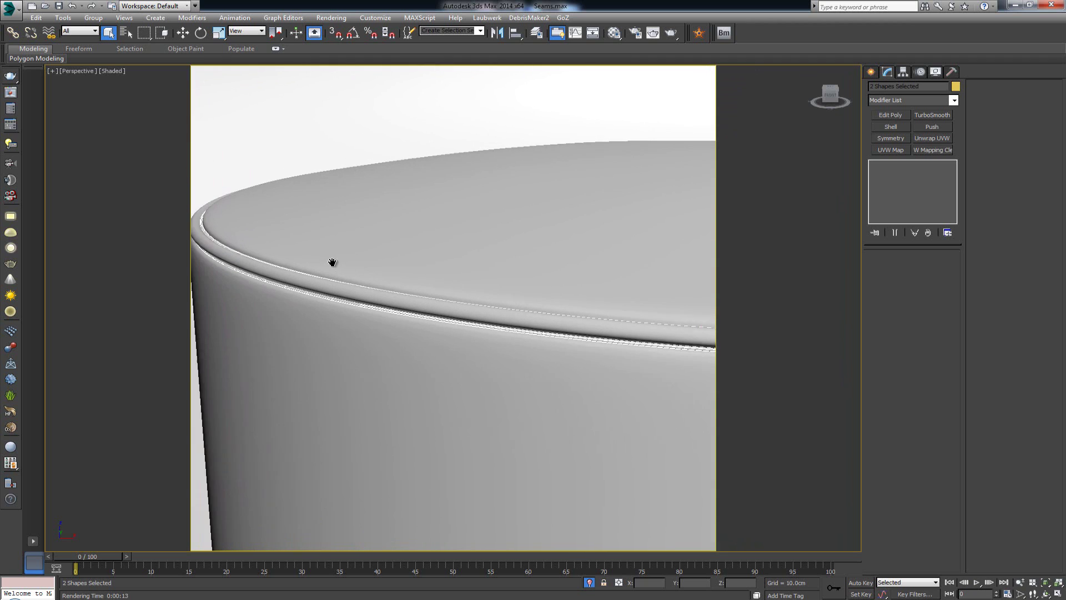
{"action": "scroll", "coordinate": [393, 302], "scroll_direction": "down", "scroll_amount": 2}
{"action": "key", "text": "shift+f"}
{"action": "scroll", "coordinate": [393, 298], "scroll_direction": "up", "scroll_amount": 3}
{"action": "scroll", "coordinate": [336, 277], "scroll_direction": "up", "scroll_amount": 5}
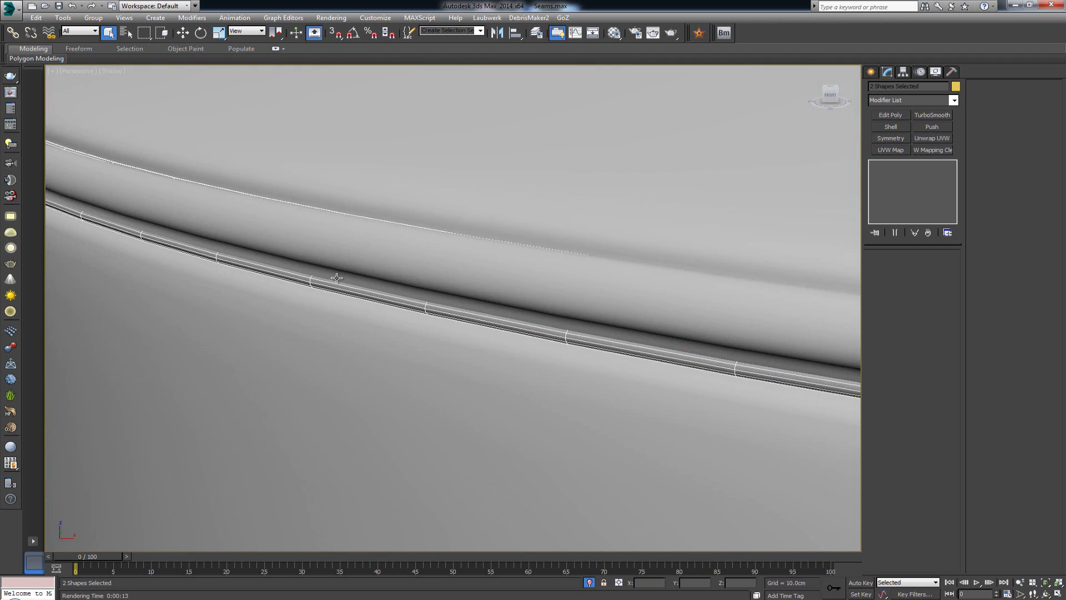
{"action": "scroll", "coordinate": [336, 278], "scroll_direction": "down", "scroll_amount": 5}
{"action": "scroll", "coordinate": [313, 268], "scroll_direction": "down", "scroll_amount": 1}
{"action": "scroll", "coordinate": [350, 281], "scroll_direction": "up", "scroll_amount": 2}
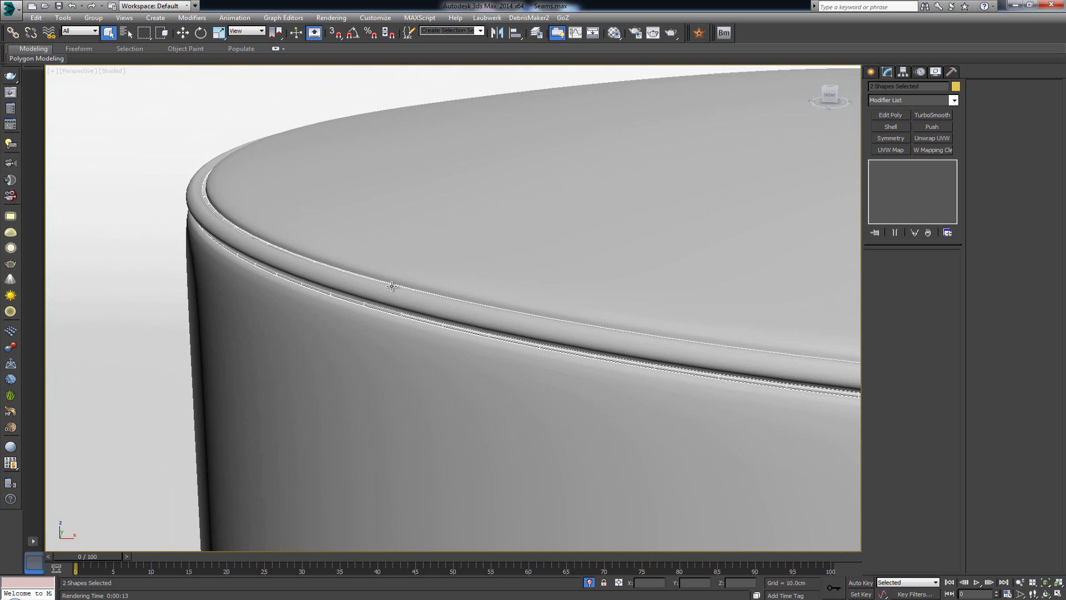
{"action": "scroll", "coordinate": [361, 314], "scroll_direction": "down", "scroll_amount": 6}
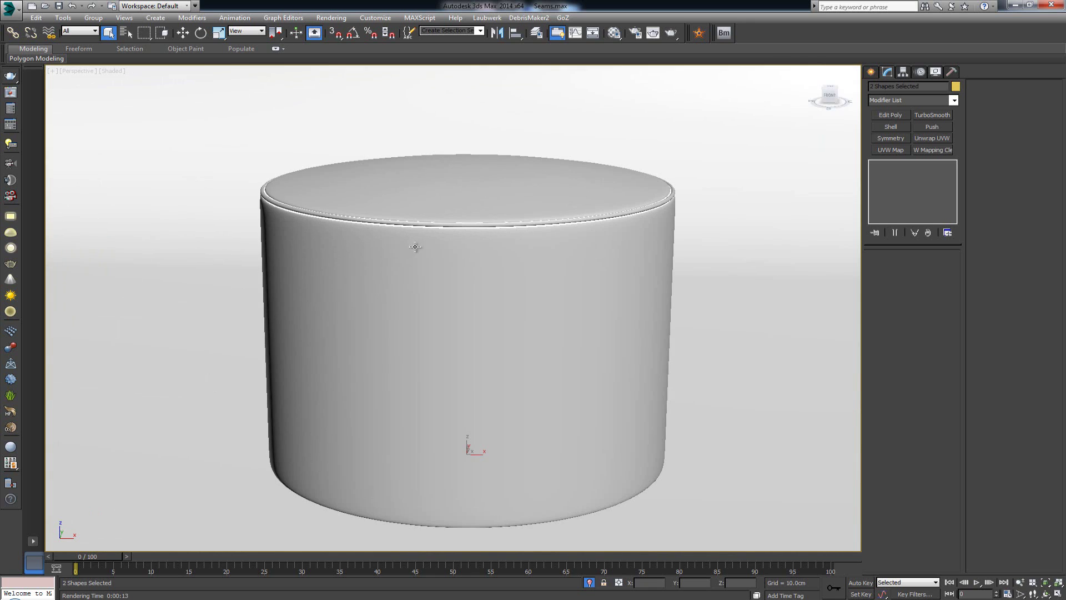
{"action": "scroll", "coordinate": [436, 292], "scroll_direction": "up", "scroll_amount": 6}
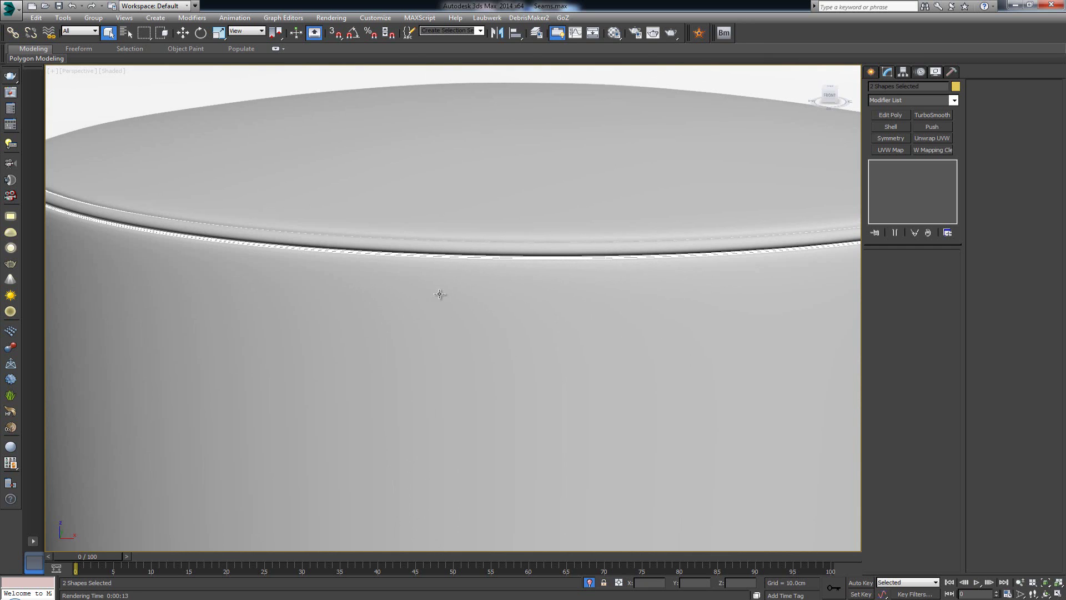
{"action": "middle_click_drag", "start_coordinate": [102, 167], "coordinate": [340, 238], "text": "alt"}
{"action": "scroll", "coordinate": [252, 251], "scroll_direction": "up", "scroll_amount": 2}
Step: Set the Stitching material's diffuse color to black
{"action": "key", "text": "m"}
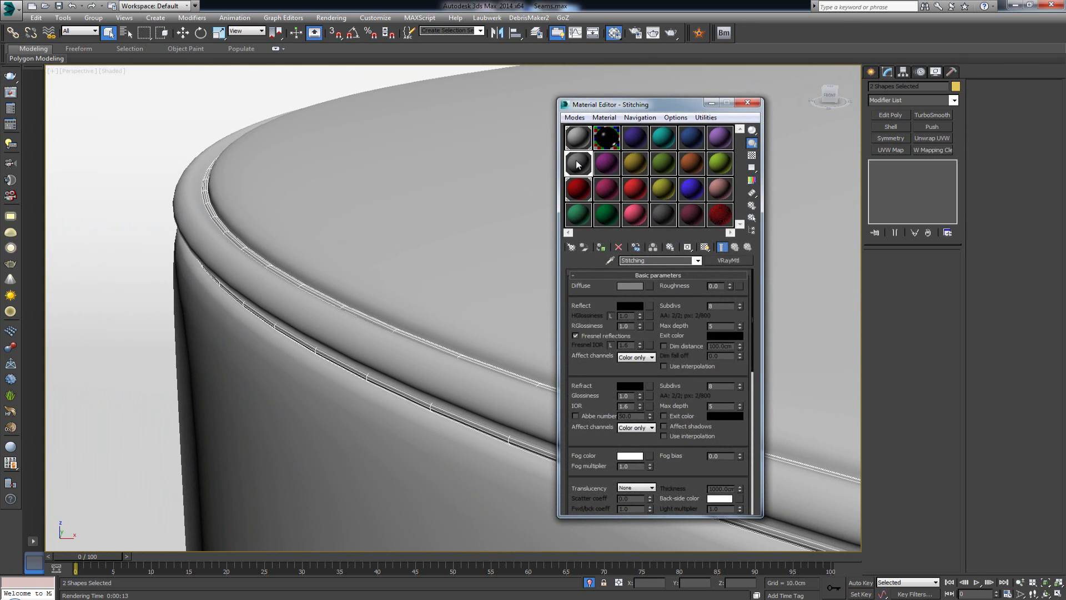
{"action": "left_click", "coordinate": [633, 285]}
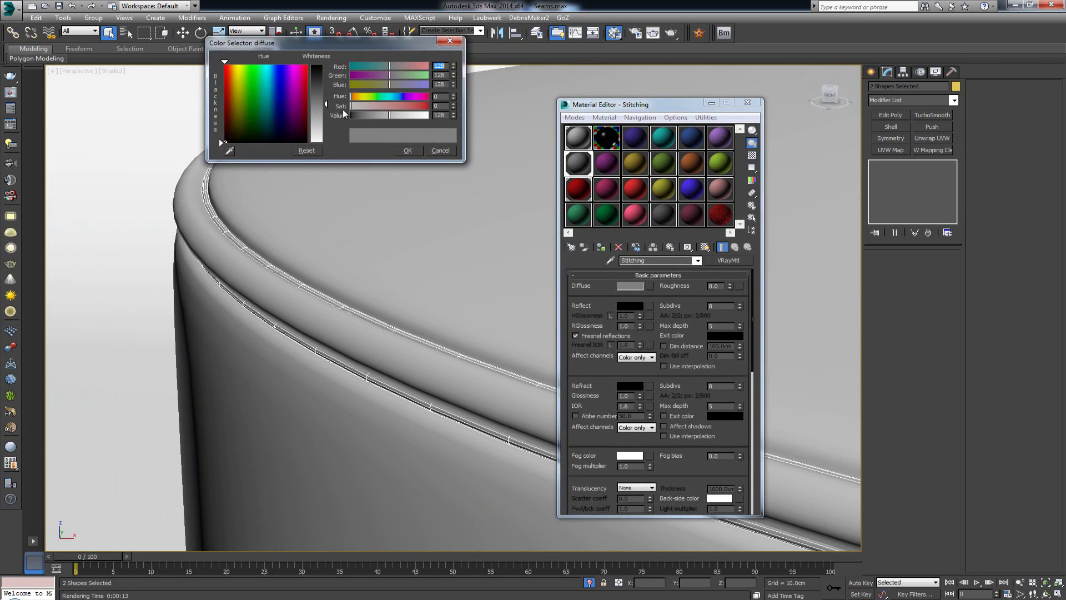
{"action": "left_click_drag", "start_coordinate": [319, 89], "coordinate": [319, 64]}
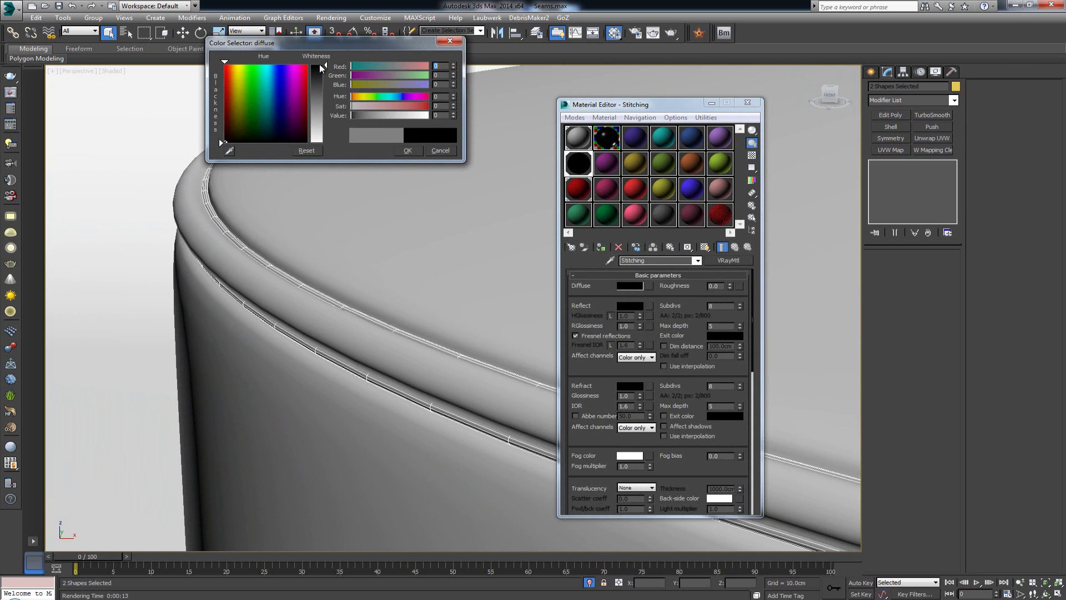
{"action": "left_click", "coordinate": [411, 152]}
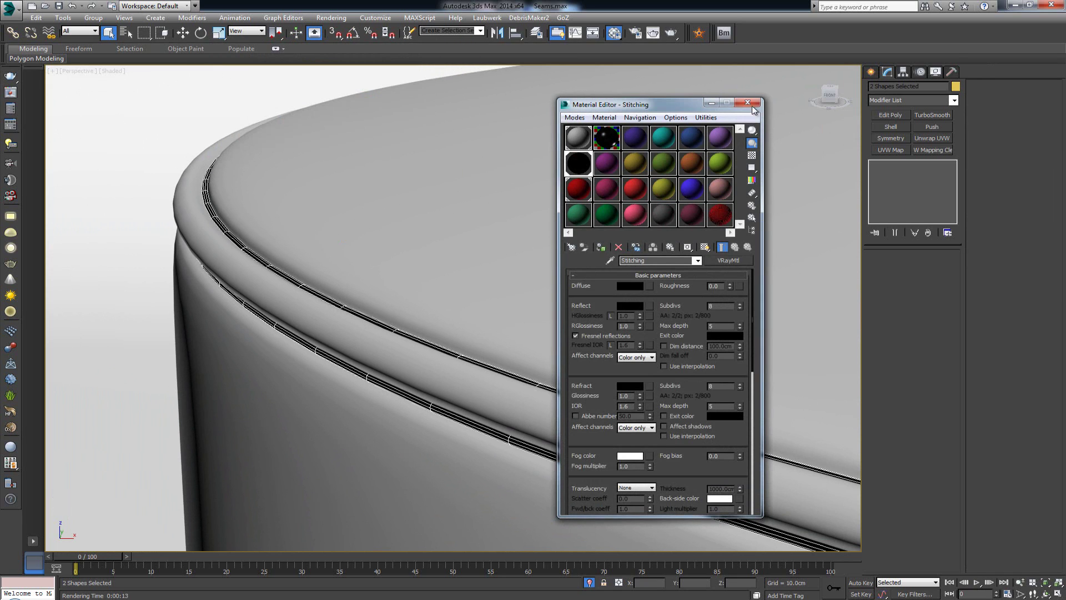
{"action": "left_click", "coordinate": [747, 103]}
Step: Render the stool through Normal_Camera with safe frames shown and inspect the black stitching lines along the rim
{"action": "key", "text": "c"}
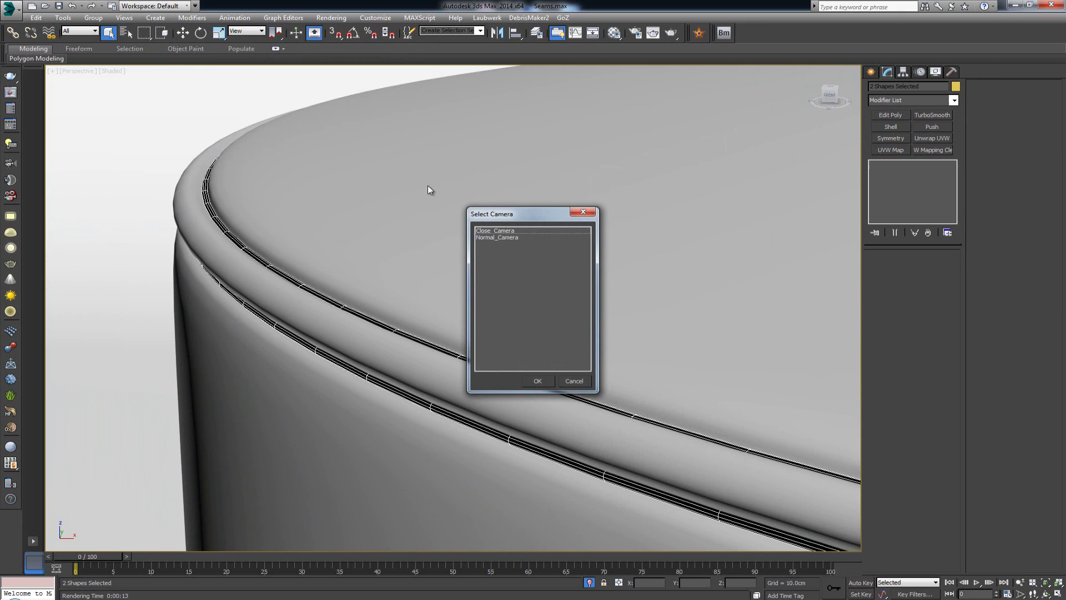
{"action": "left_click", "coordinate": [506, 238]}
{"action": "double_click", "coordinate": [507, 239]}
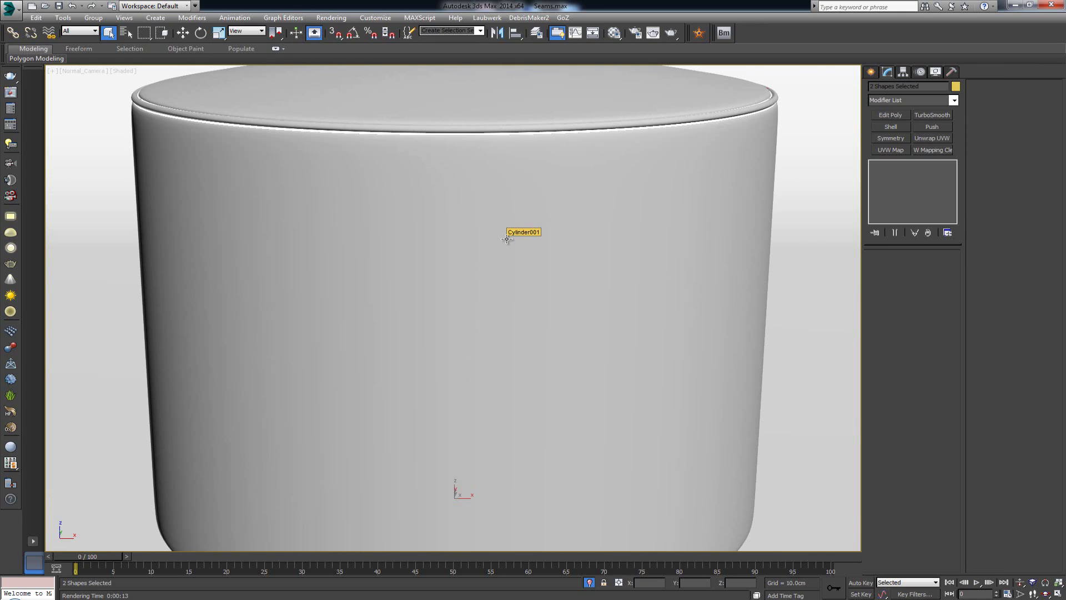
{"action": "key", "text": "shift+f"}
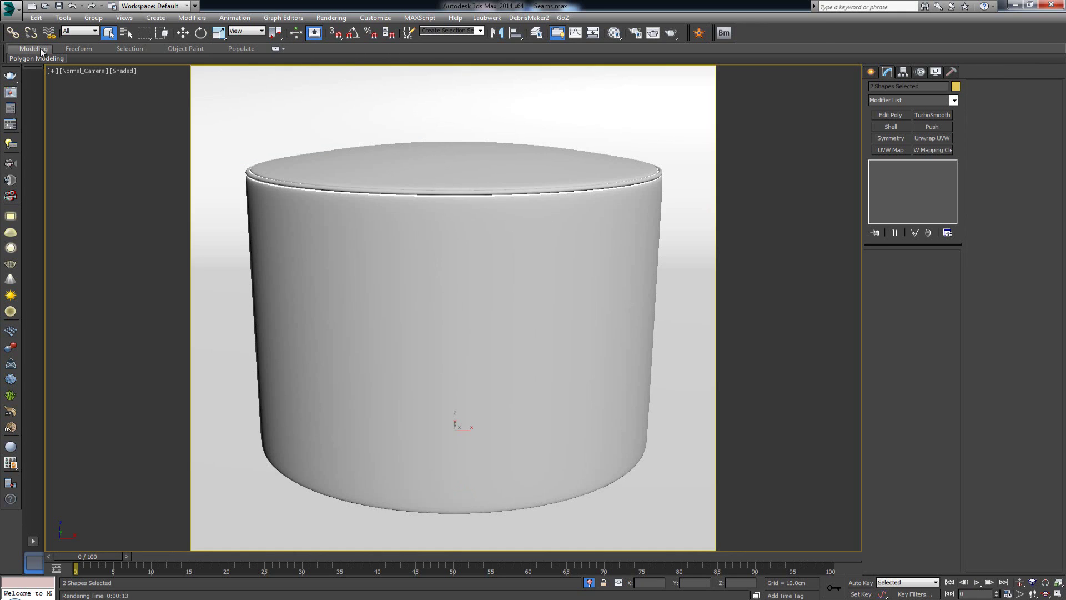
{"action": "left_click", "coordinate": [9, 76]}
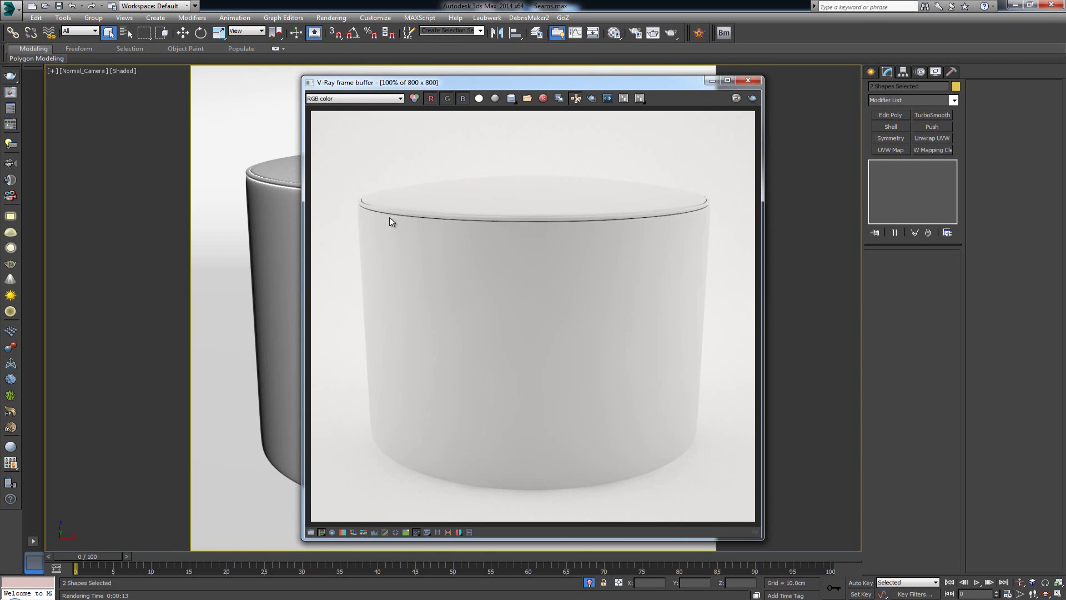
{"action": "scroll", "coordinate": [389, 218], "scroll_direction": "up", "scroll_amount": 2}
{"action": "scroll", "coordinate": [534, 203], "scroll_direction": "down", "scroll_amount": 1}
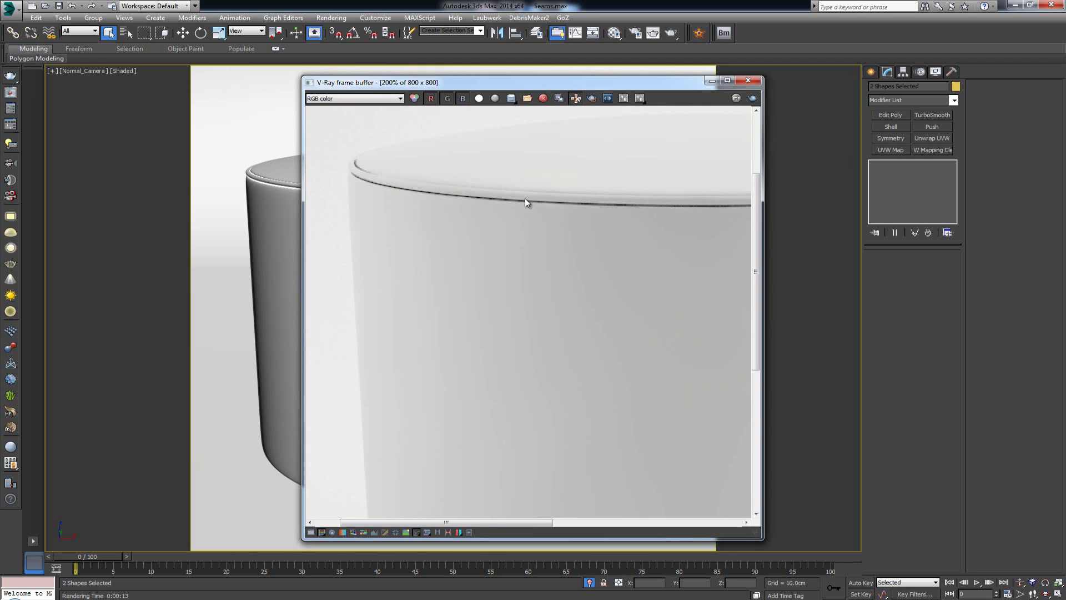
{"action": "scroll", "coordinate": [518, 218], "scroll_direction": "down", "scroll_amount": 1}
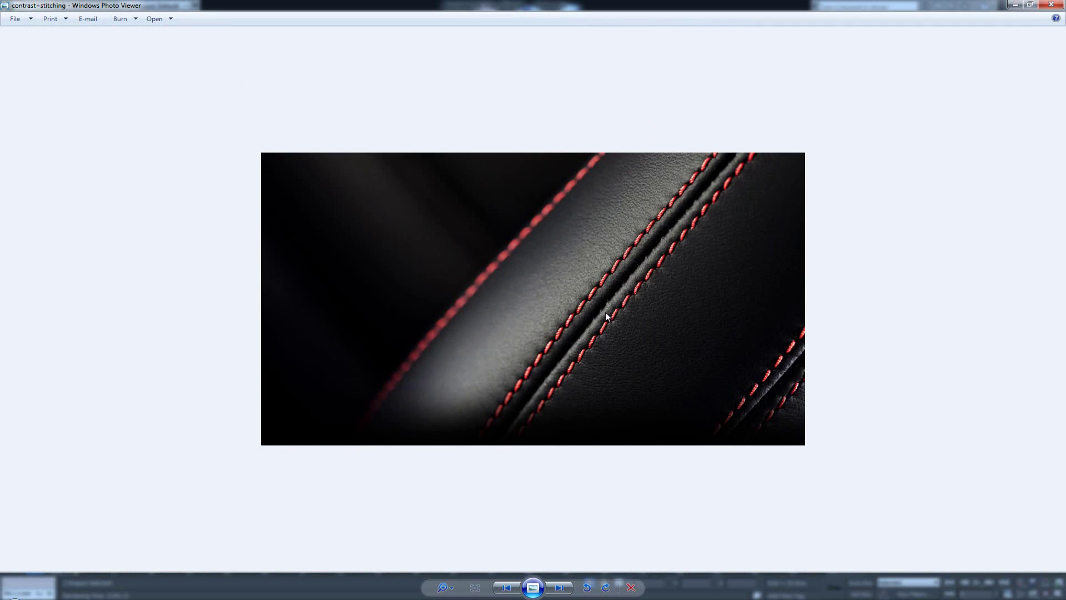
Step: Examine the leather stitches up close in the contrast+stitching reference photo in Windows Photo Viewer
{"action": "scroll", "coordinate": [607, 316], "scroll_direction": "up", "scroll_amount": 3}
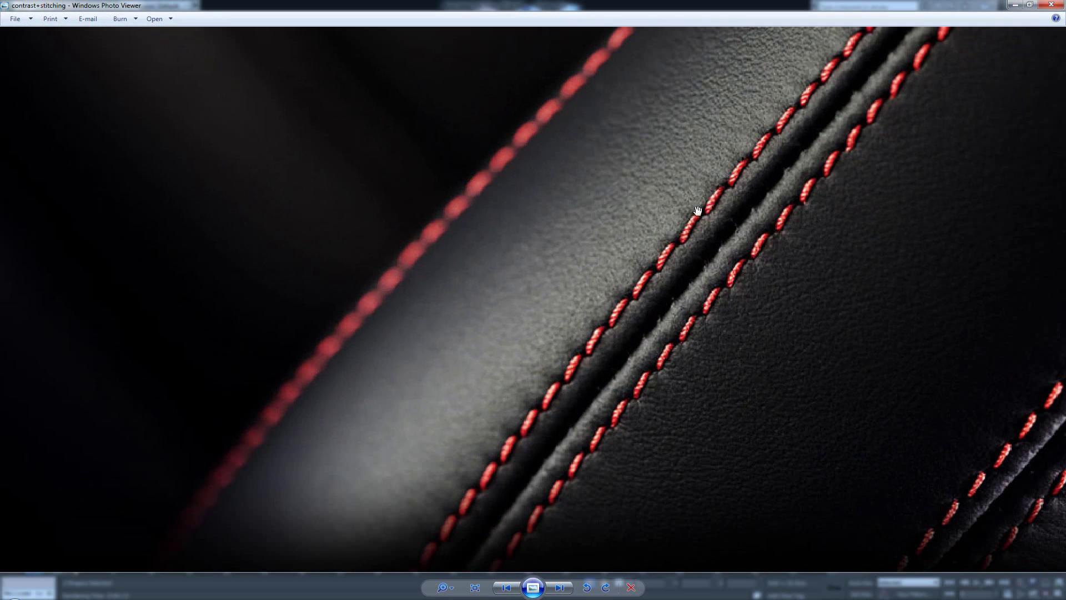
{"action": "left_click", "coordinate": [1059, 5]}
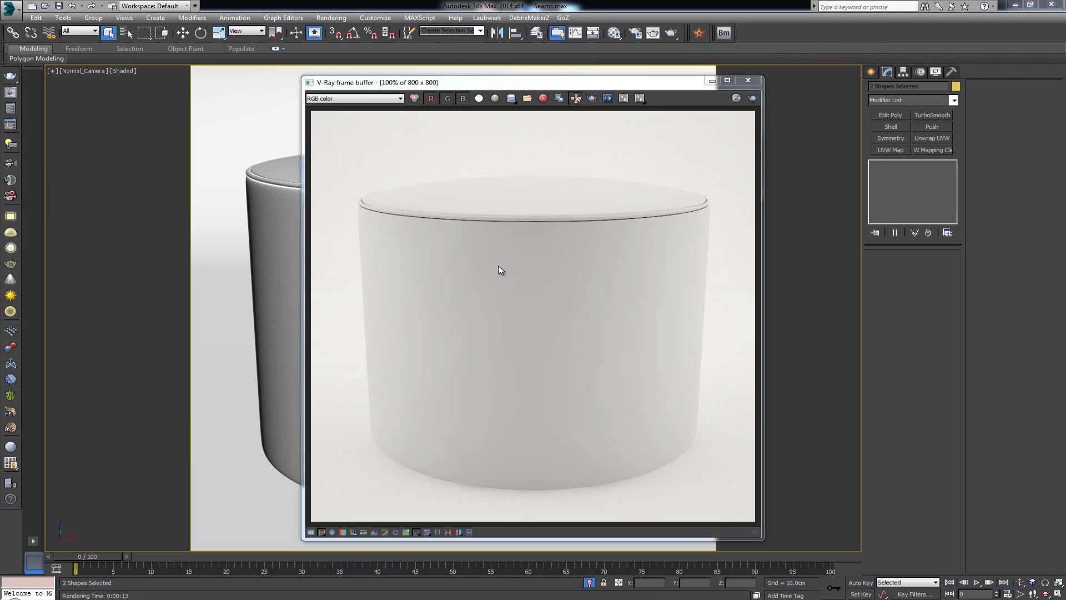
Step: Assign a Gradient Ramp map to the Opacity slot of the Stitching material
{"action": "middle_click", "coordinate": [223, 306]}
{"action": "key", "text": "m"}
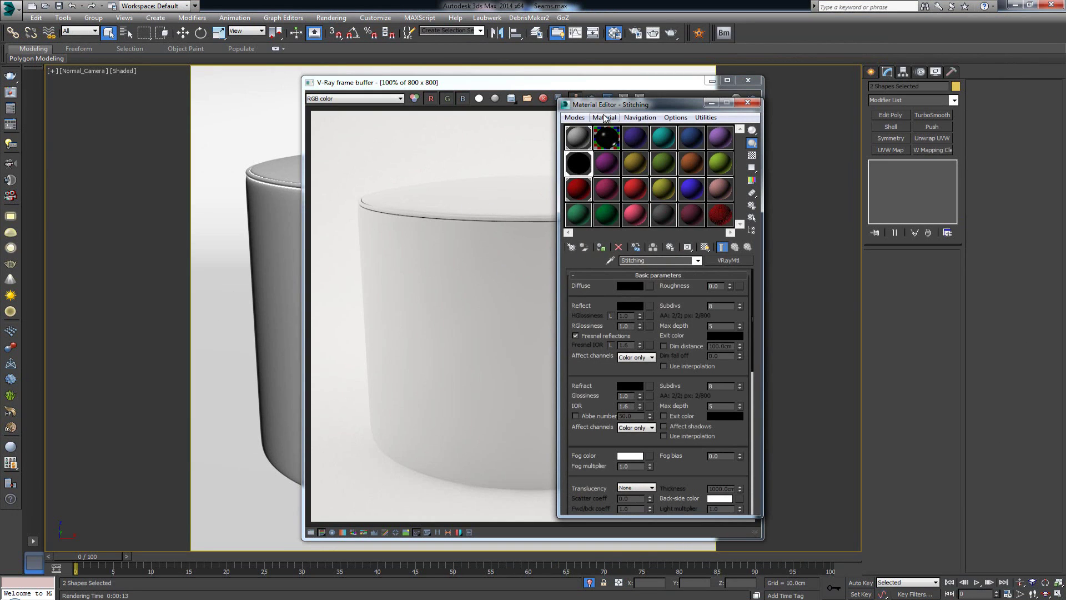
{"action": "left_click_drag", "start_coordinate": [611, 104], "coordinate": [112, 102]}
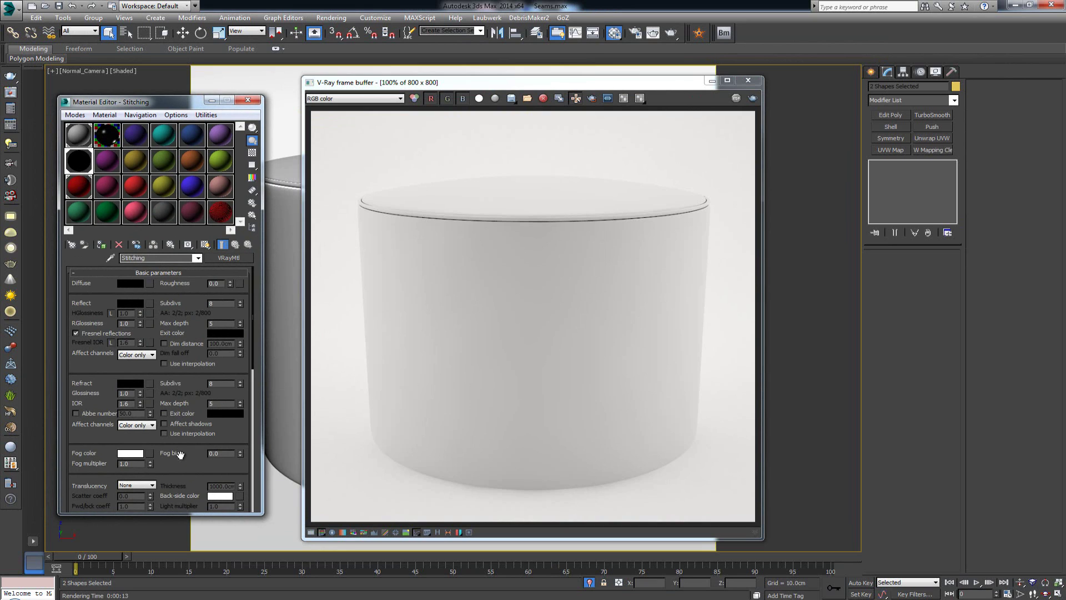
{"action": "left_click_drag", "start_coordinate": [184, 477], "coordinate": [191, 135]}
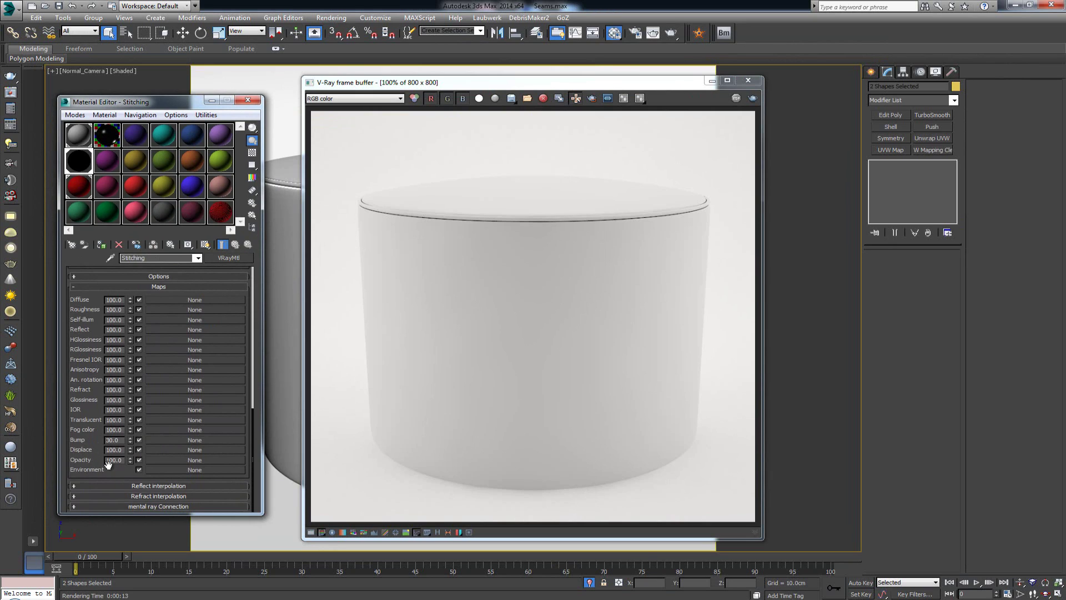
{"action": "left_click", "coordinate": [178, 460]}
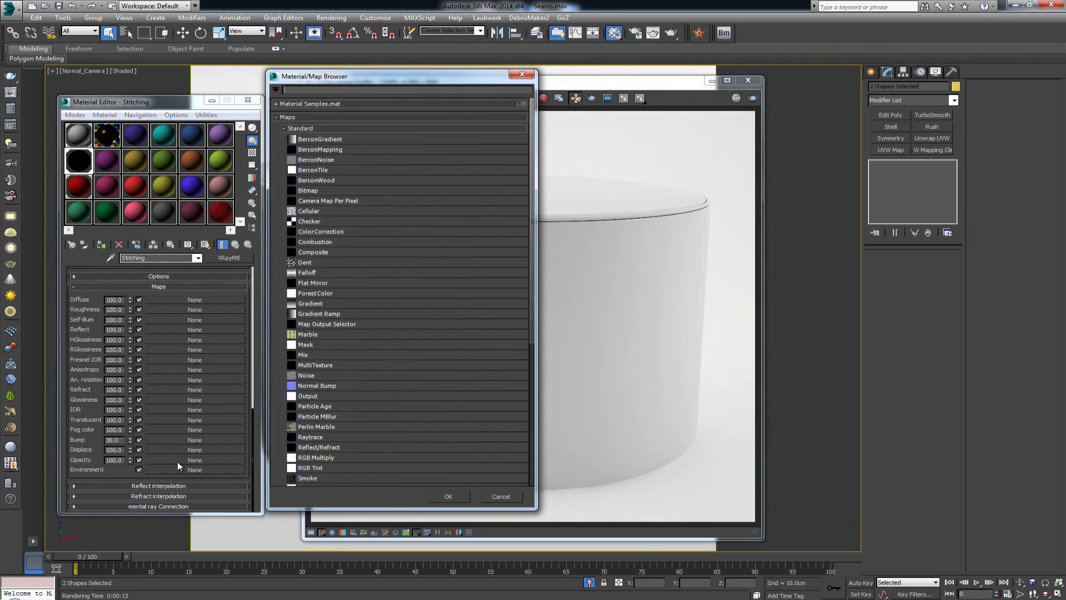
{"action": "left_click", "coordinate": [336, 458]}
{"action": "left_click", "coordinate": [323, 314]}
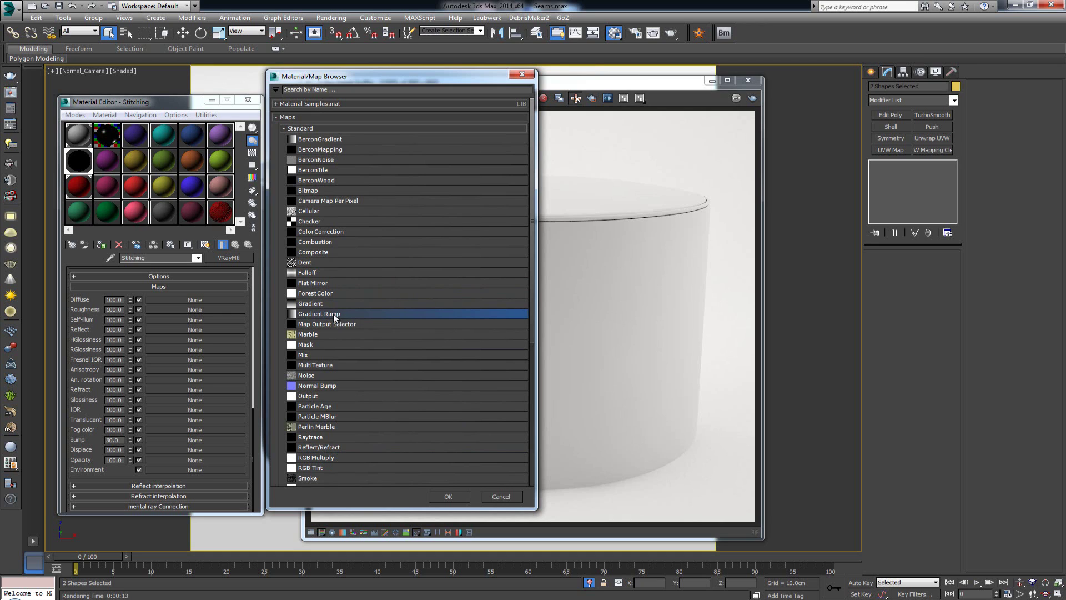
{"action": "double_click", "coordinate": [334, 314]}
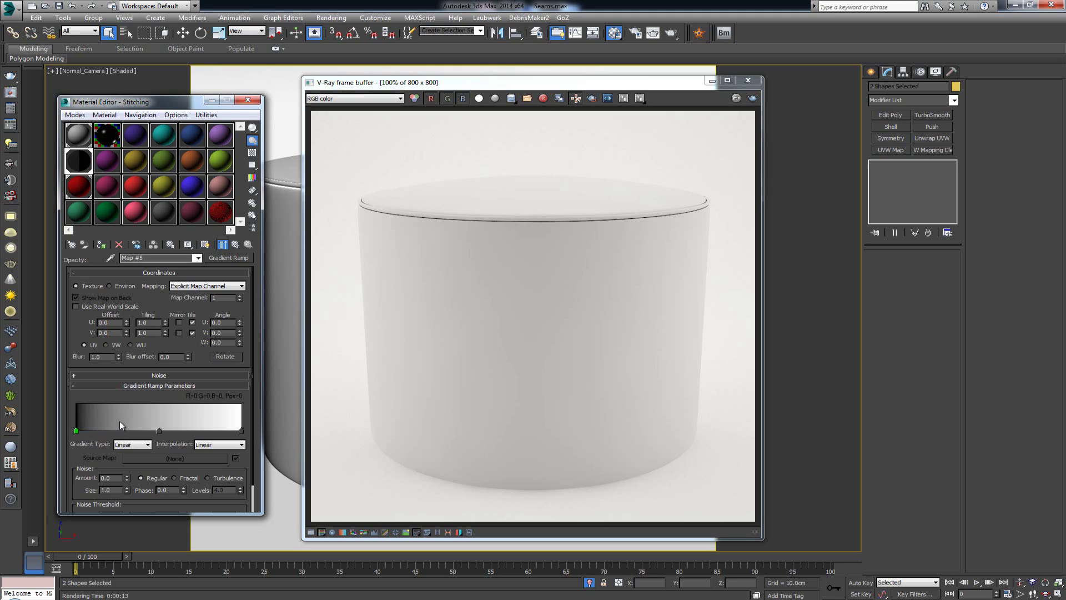
Step: Set the gradient ramp's end flag at position 100 to black and its middle flag at position 50 to white
{"action": "double_click", "coordinate": [241, 431]}
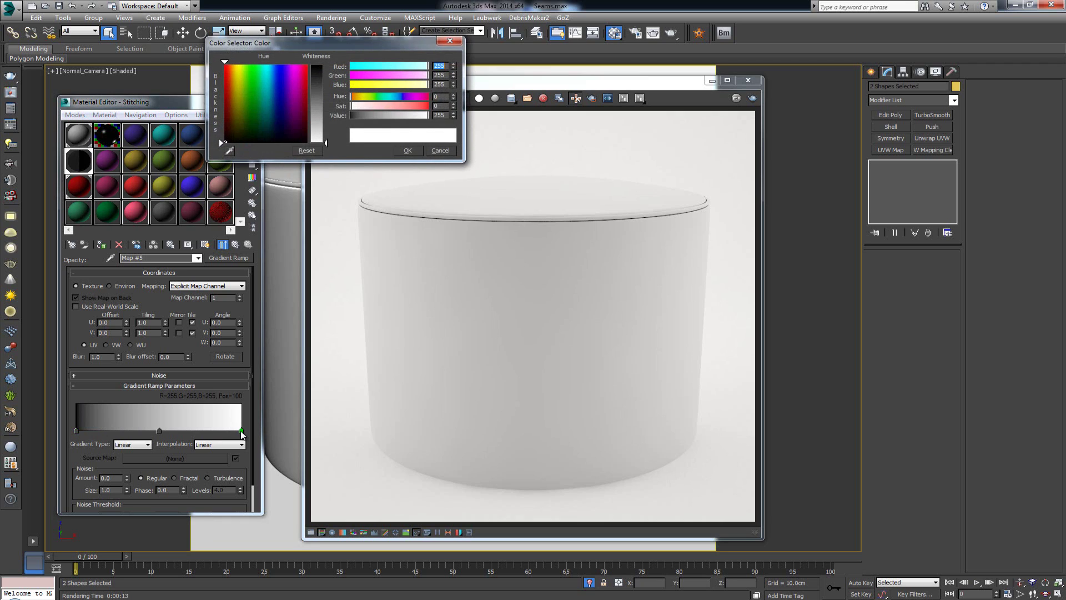
{"action": "left_click_drag", "start_coordinate": [321, 133], "coordinate": [325, 64]}
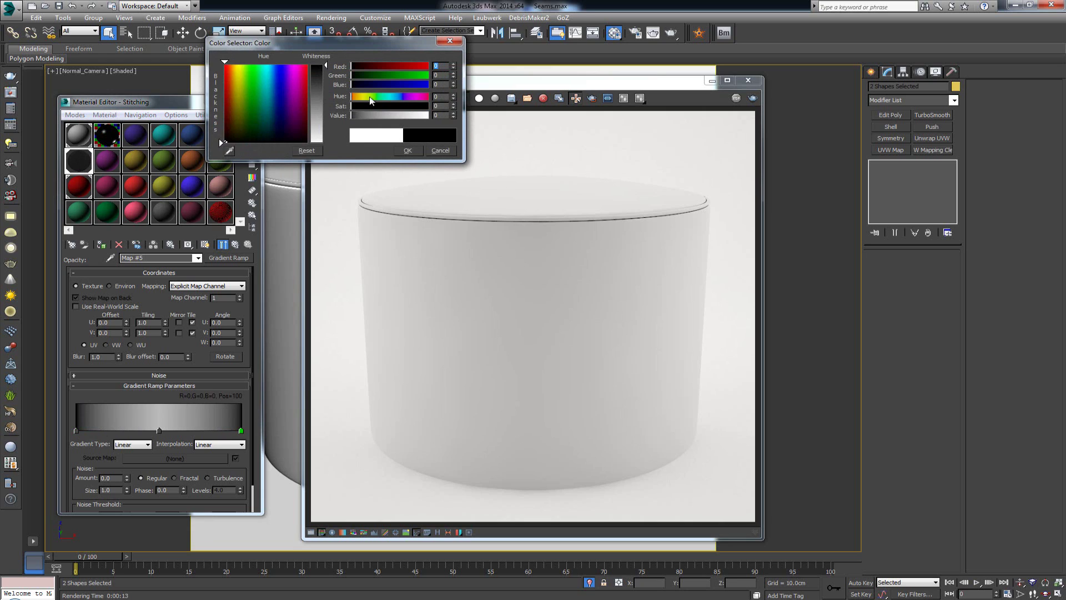
{"action": "left_click", "coordinate": [408, 150]}
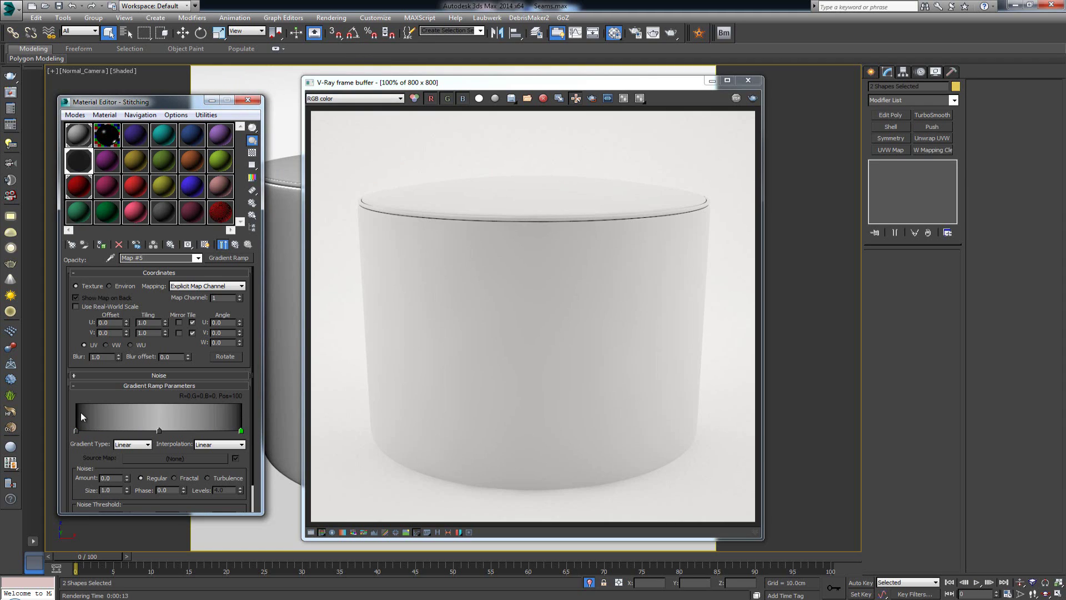
{"action": "double_click", "coordinate": [159, 431]}
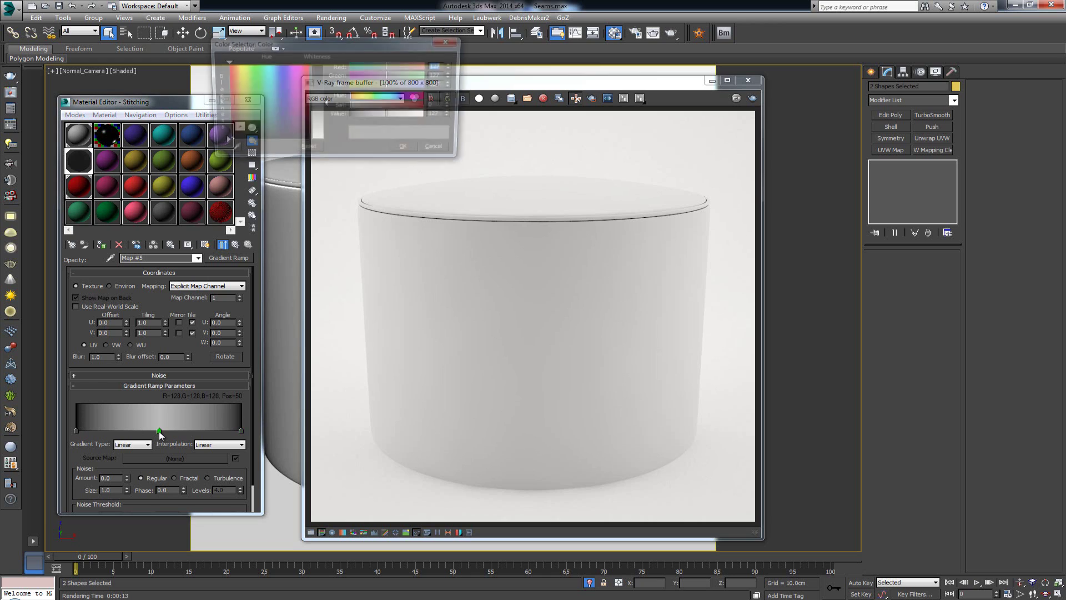
{"action": "left_click_drag", "start_coordinate": [326, 105], "coordinate": [329, 153]}
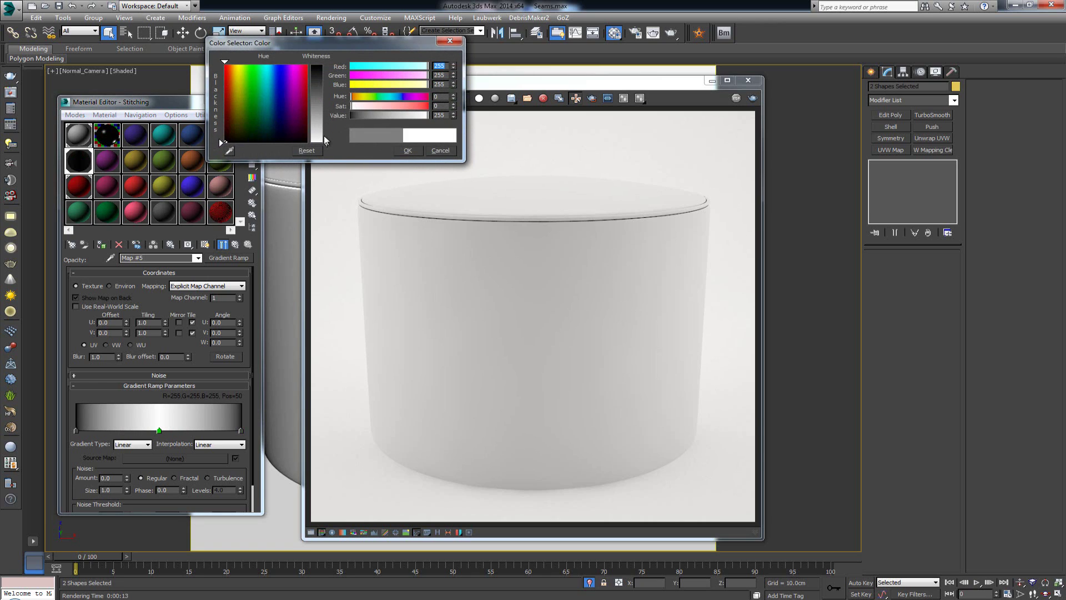
{"action": "left_click", "coordinate": [415, 149]}
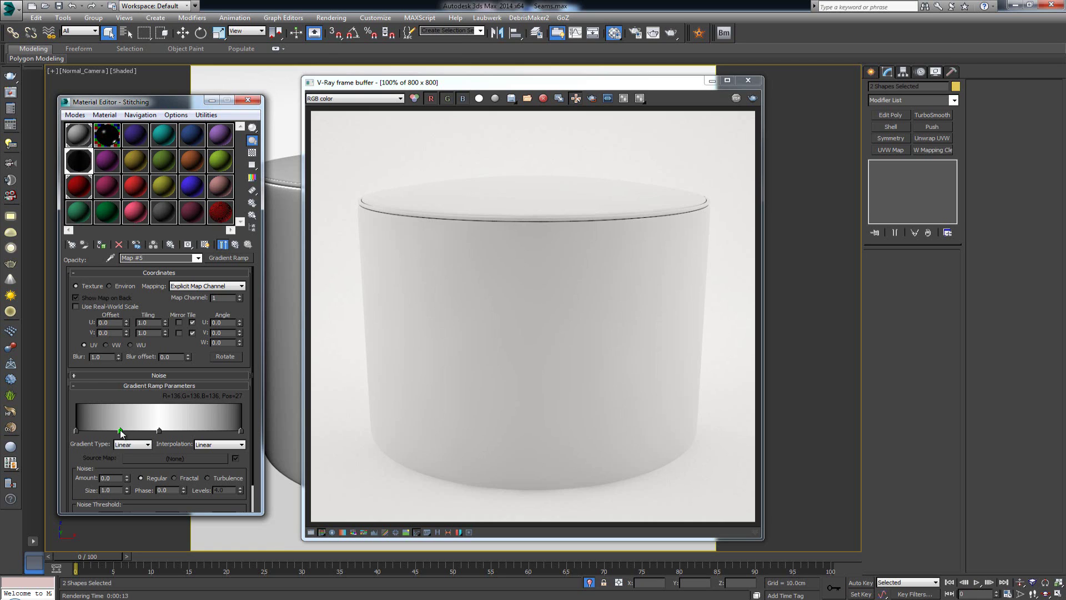
Step: Add white flags to the gradient ramp at about positions 27 and 72
{"action": "double_click", "coordinate": [121, 431]}
{"action": "left_click_drag", "start_coordinate": [324, 126], "coordinate": [325, 143]}
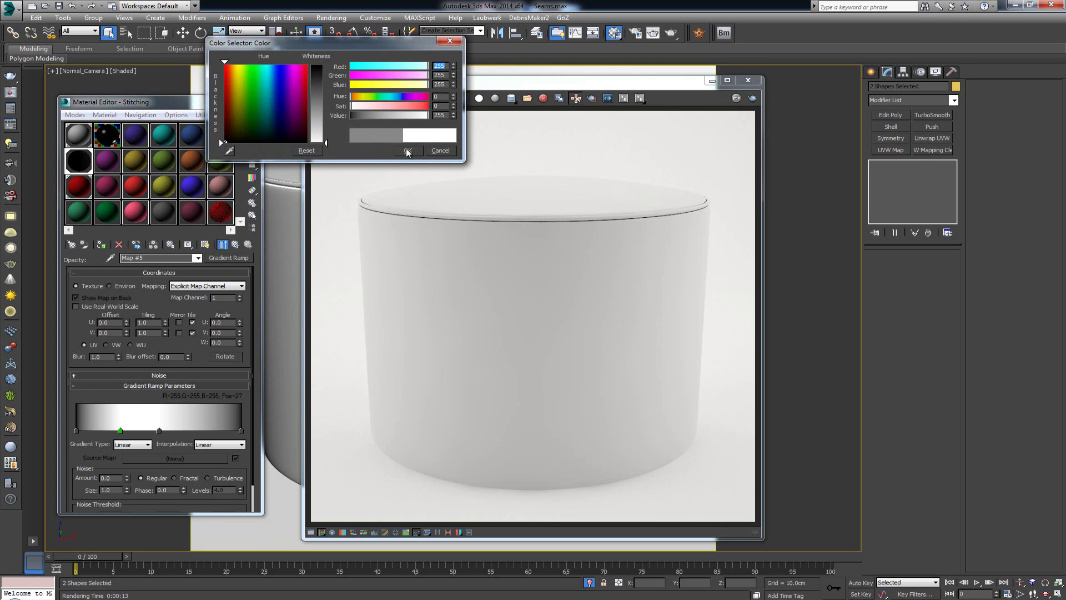
{"action": "left_click", "coordinate": [419, 151]}
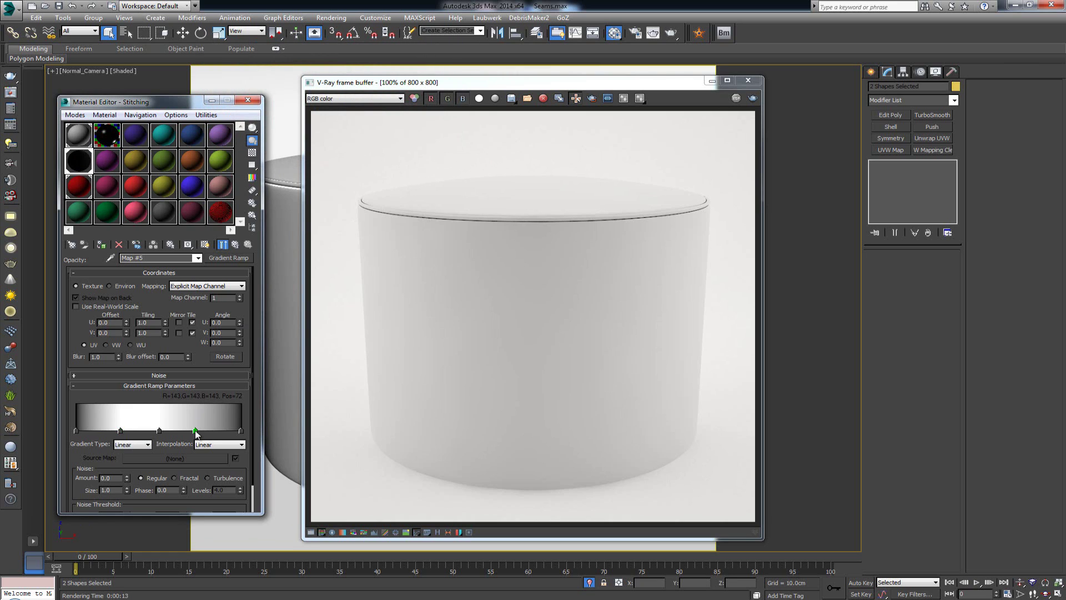
{"action": "double_click", "coordinate": [195, 431]}
{"action": "left_click_drag", "start_coordinate": [325, 128], "coordinate": [348, 146]}
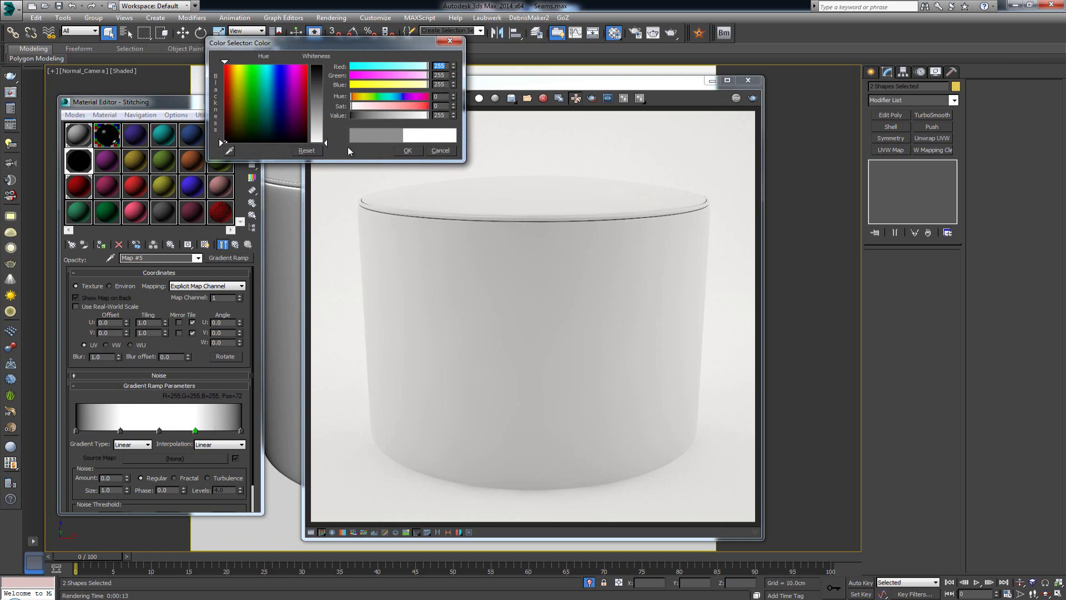
{"action": "left_click", "coordinate": [407, 151]}
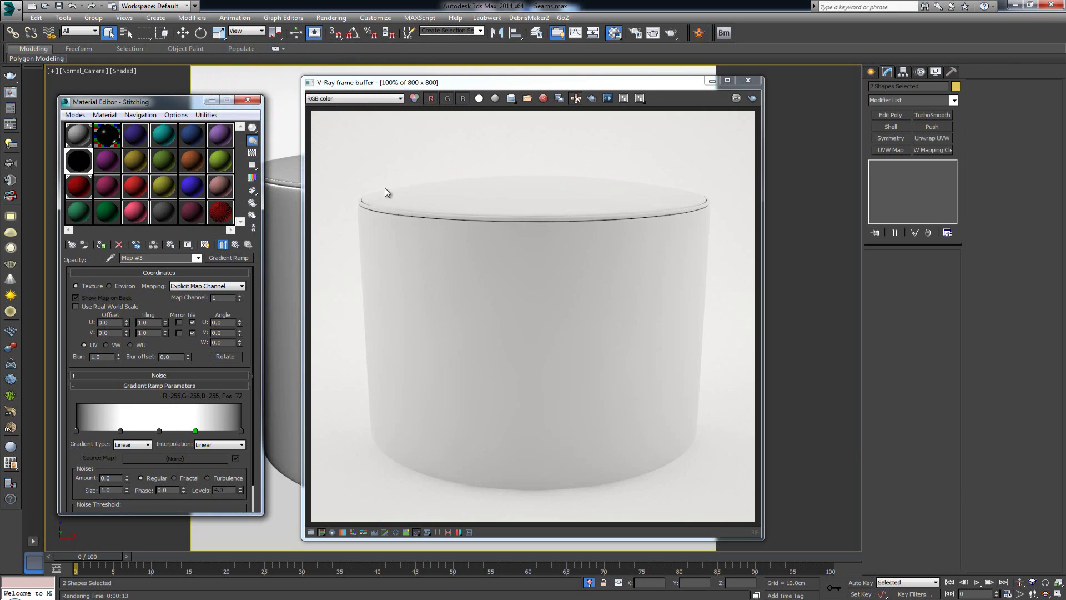
Step: Add a dark grey flag (RGB 57) at about position 88 and copy its color to a new flag at about position 12
{"action": "left_click", "coordinate": [222, 432]}
{"action": "double_click", "coordinate": [222, 431]}
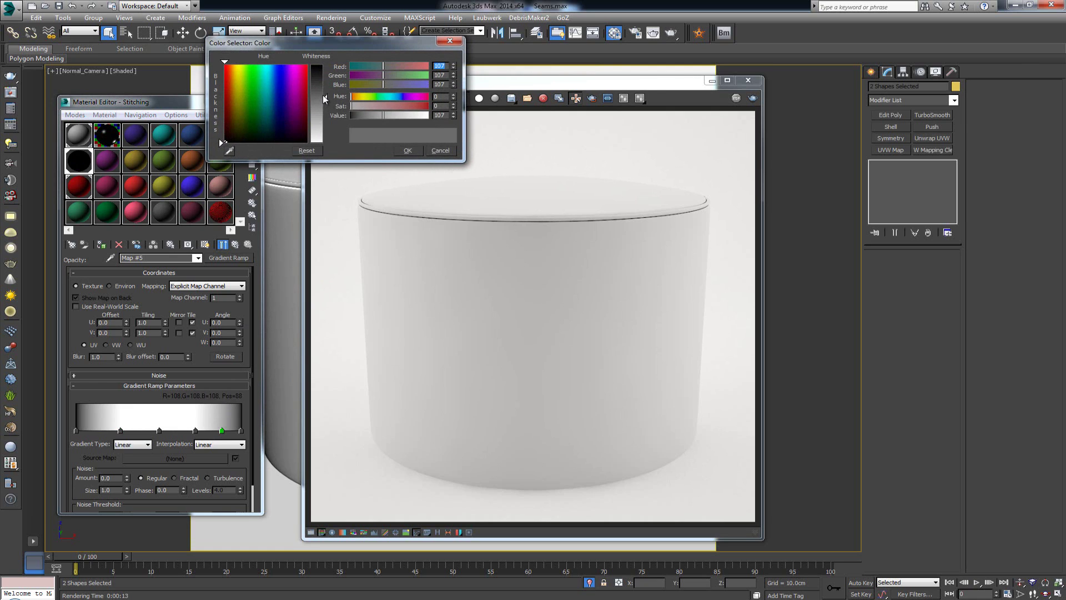
{"action": "left_click_drag", "start_coordinate": [324, 99], "coordinate": [328, 82]}
{"action": "left_click", "coordinate": [408, 150]}
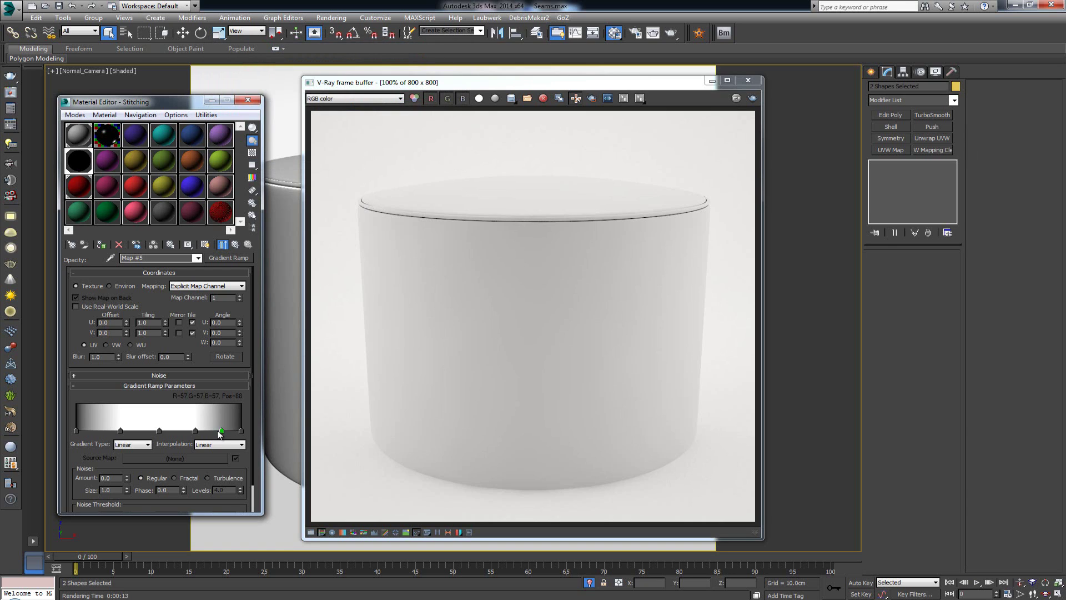
{"action": "right_click", "coordinate": [222, 432]}
{"action": "left_click", "coordinate": [246, 454]}
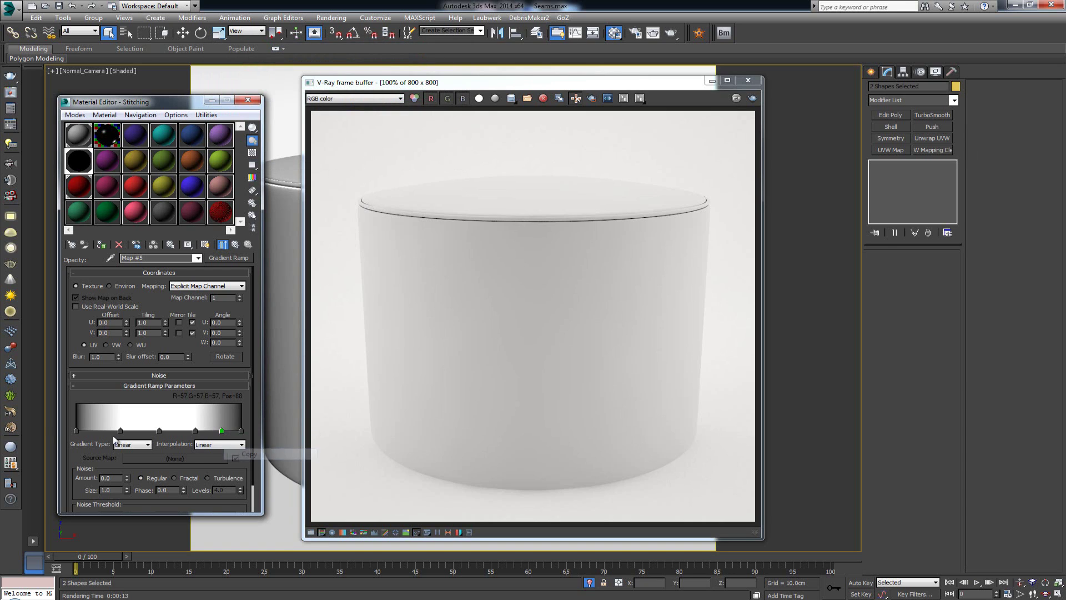
{"action": "left_click", "coordinate": [95, 430]}
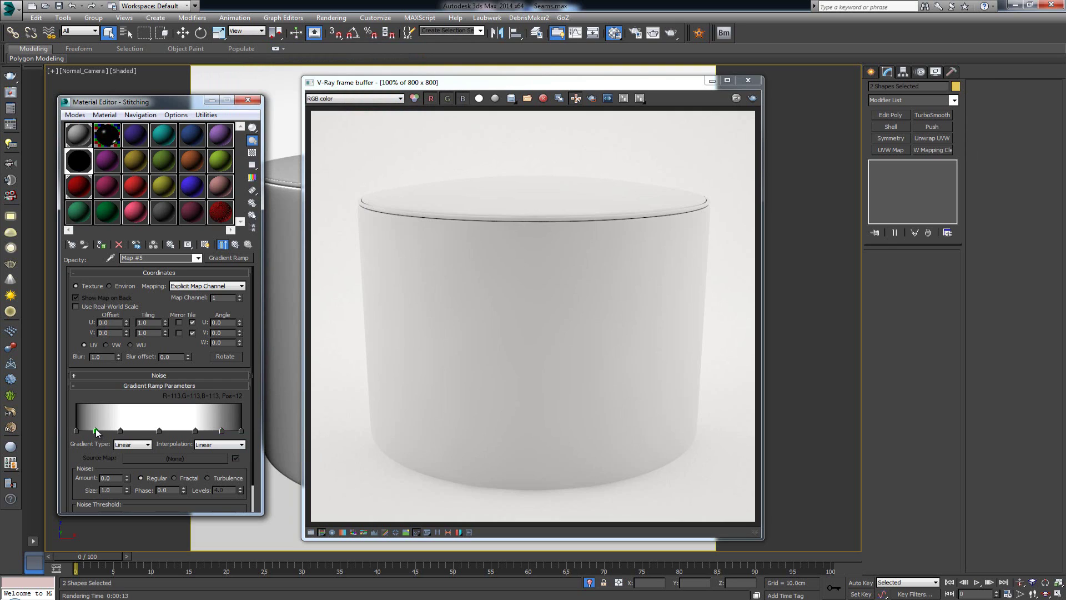
{"action": "right_click", "coordinate": [95, 430]}
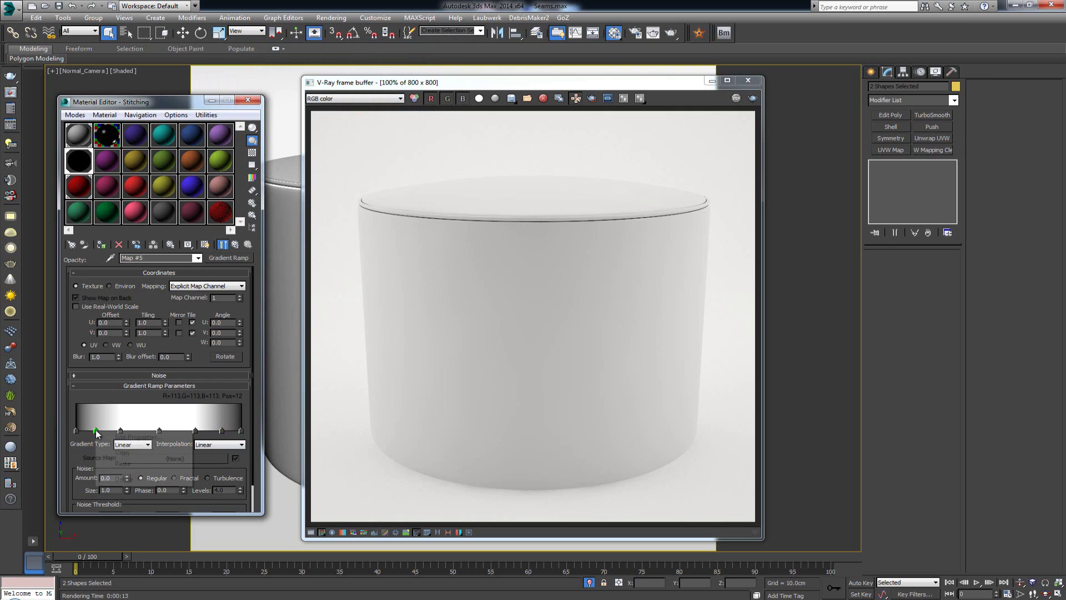
{"action": "left_click", "coordinate": [122, 464]}
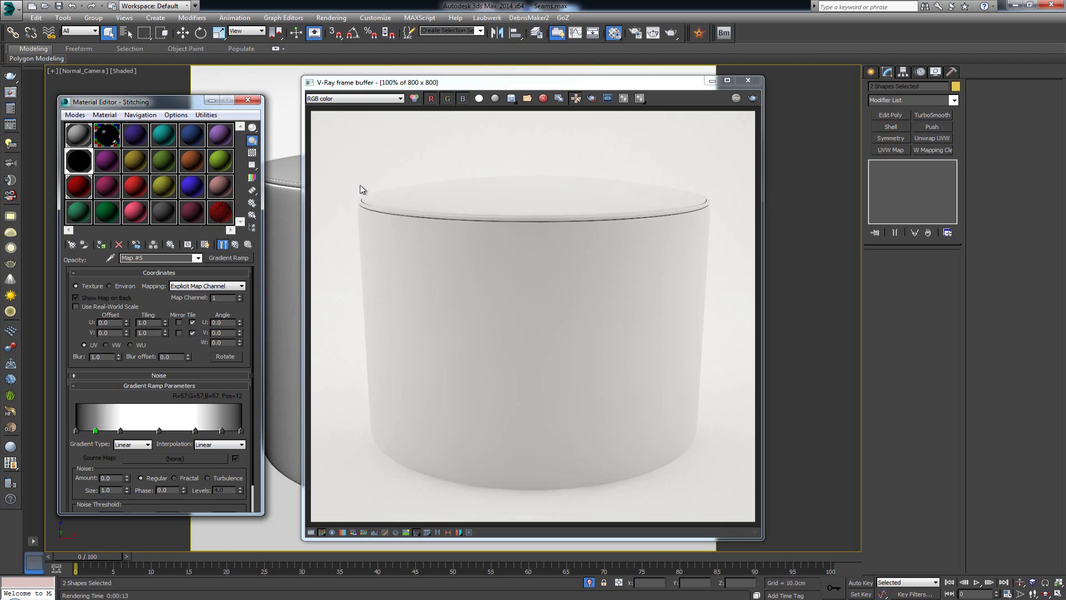
Step: Render the stool with the opacity gradient and isolate the two stitching splines up close in a perspective view
{"action": "left_click", "coordinate": [753, 99]}
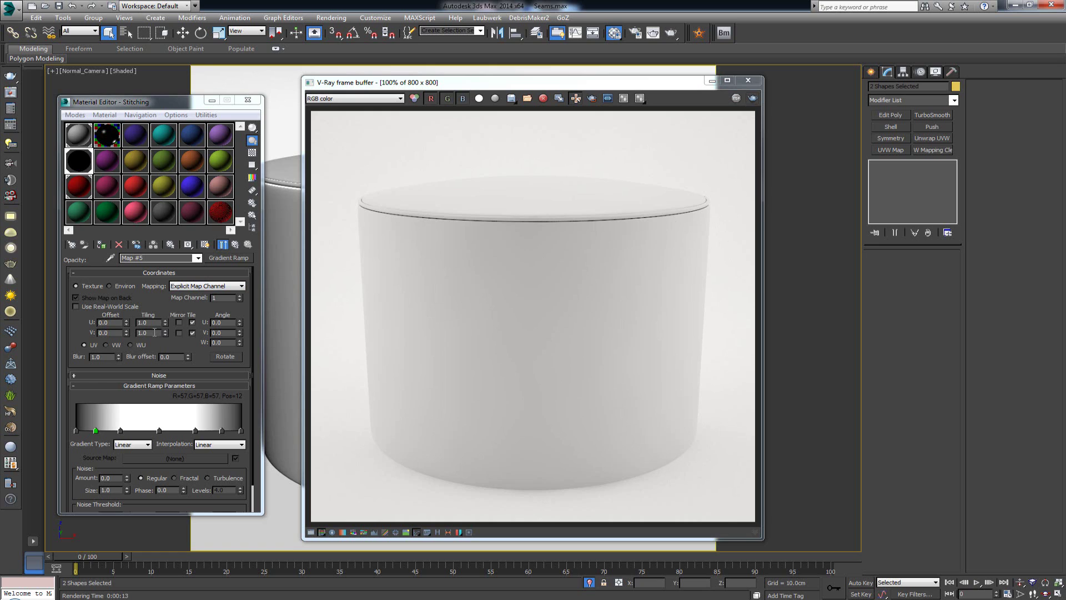
{"action": "left_click", "coordinate": [711, 82]}
{"action": "key", "text": "p"}
{"action": "scroll", "coordinate": [465, 238], "scroll_direction": "up", "scroll_amount": 4}
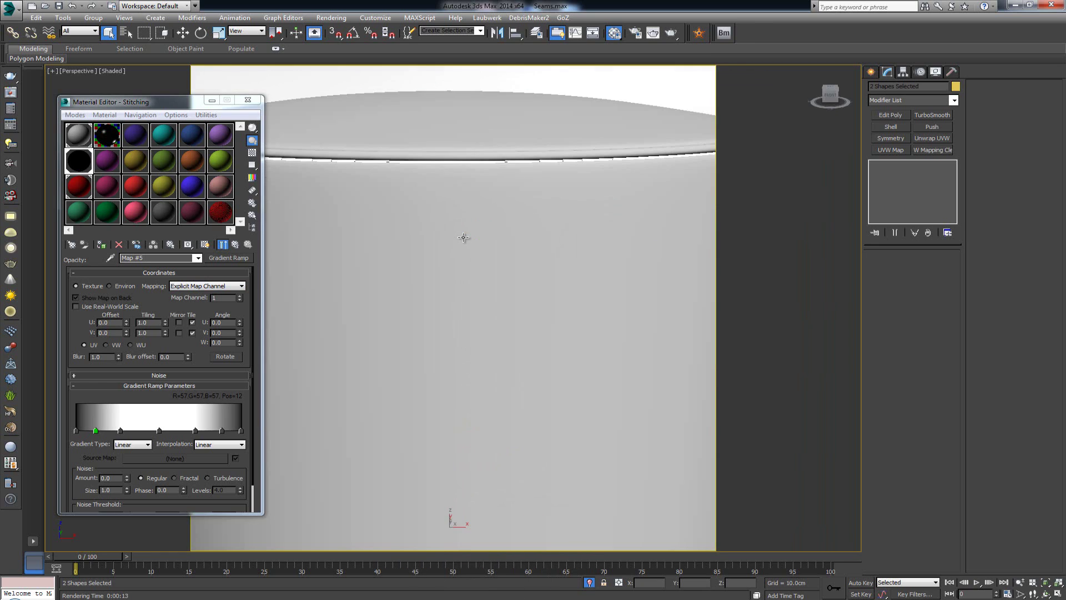
{"action": "scroll", "coordinate": [493, 310], "scroll_direction": "up", "scroll_amount": 3}
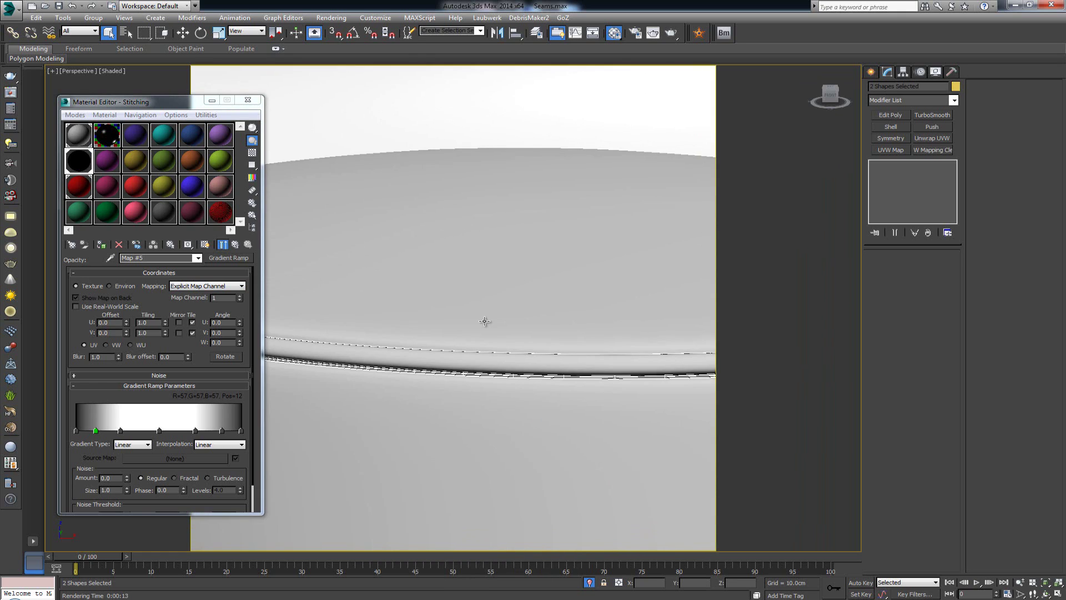
{"action": "scroll", "coordinate": [442, 345], "scroll_direction": "up", "scroll_amount": 3}
{"action": "key", "text": "z"}
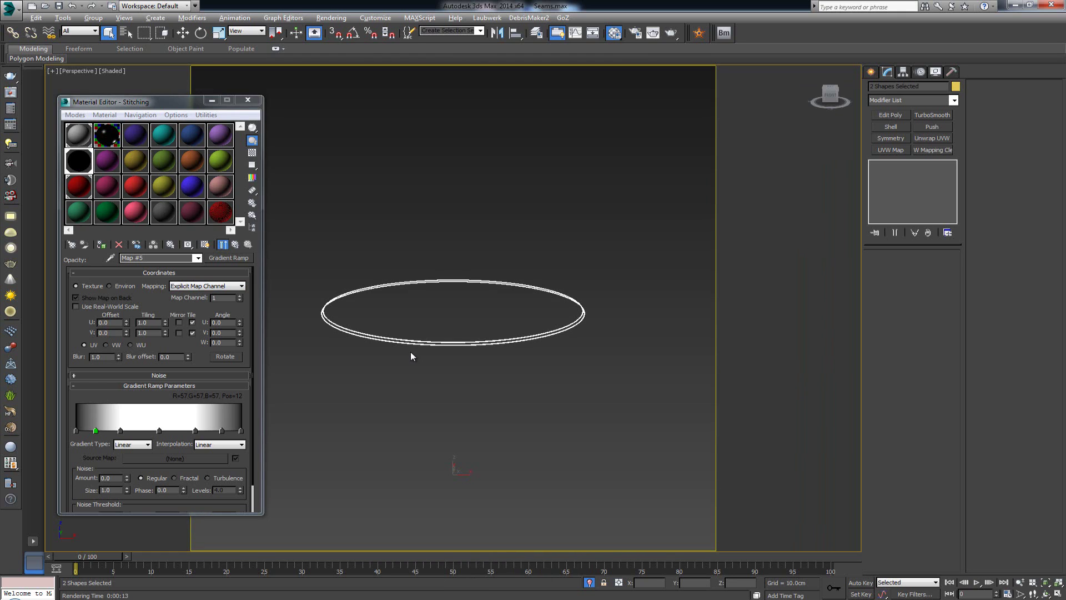
{"action": "scroll", "coordinate": [431, 336], "scroll_direction": "up", "scroll_amount": 6}
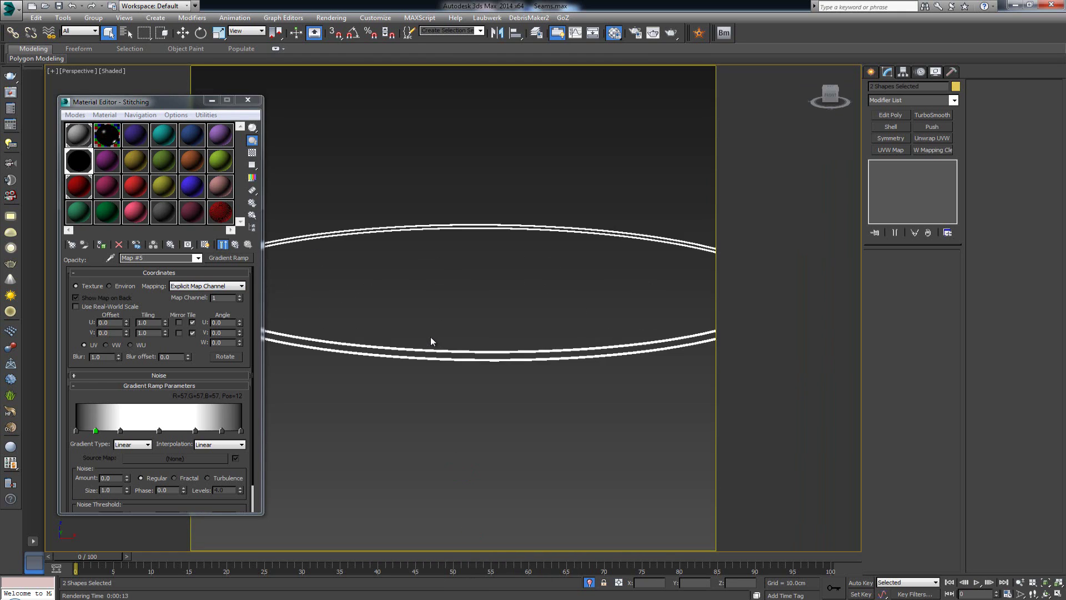
{"action": "scroll", "coordinate": [337, 355], "scroll_direction": "up", "scroll_amount": 2}
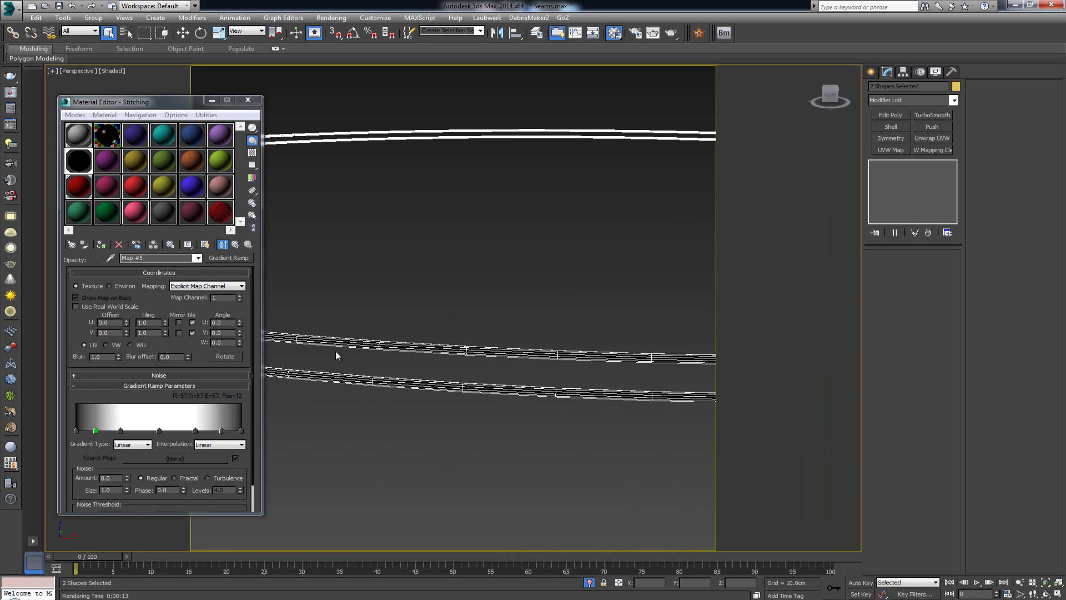
Step: Set the gradient ramp's V tiling to 200 and deselect the stitching splines
{"action": "double_click", "coordinate": [149, 333]}
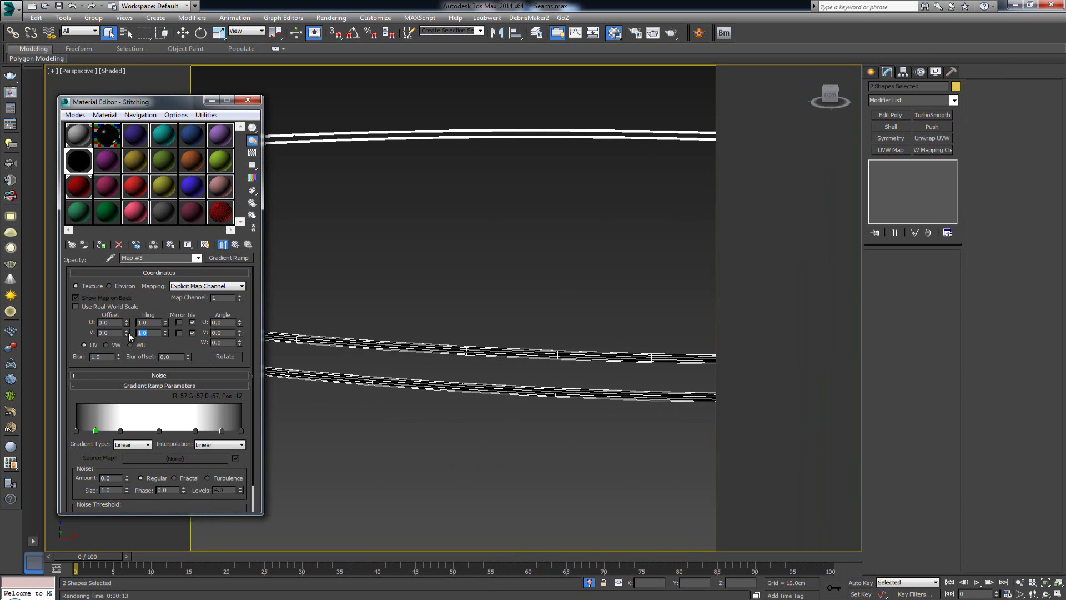
{"action": "type", "text": "200"}
{"action": "key", "text": "Return"}
{"action": "left_click", "coordinate": [404, 312]}
{"action": "middle_click_drag", "start_coordinate": [407, 322], "coordinate": [344, 340]}
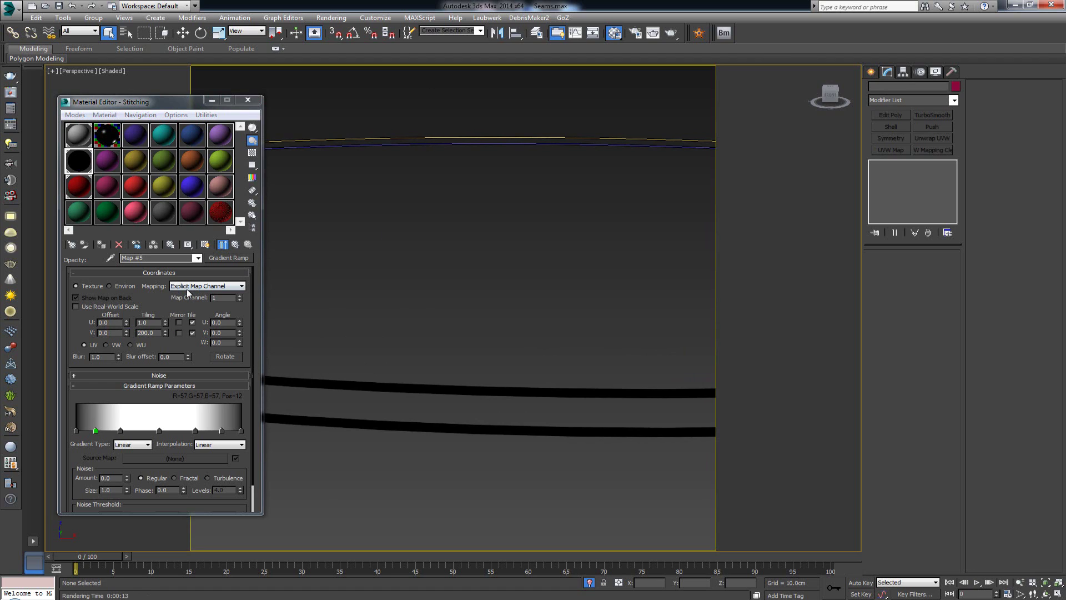
Step: Set the gradient ramp's W angle to 90 and show the map on the splines in the viewport
{"action": "left_click", "coordinate": [225, 343]}
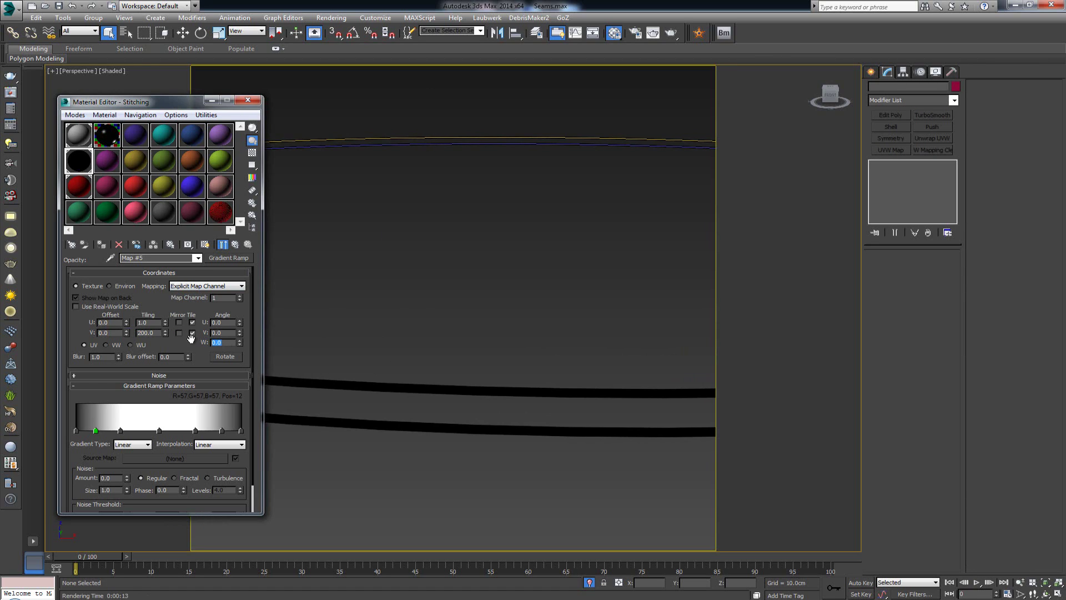
{"action": "type", "text": "90"}
{"action": "key", "text": "Return"}
{"action": "left_click", "coordinate": [205, 245]}
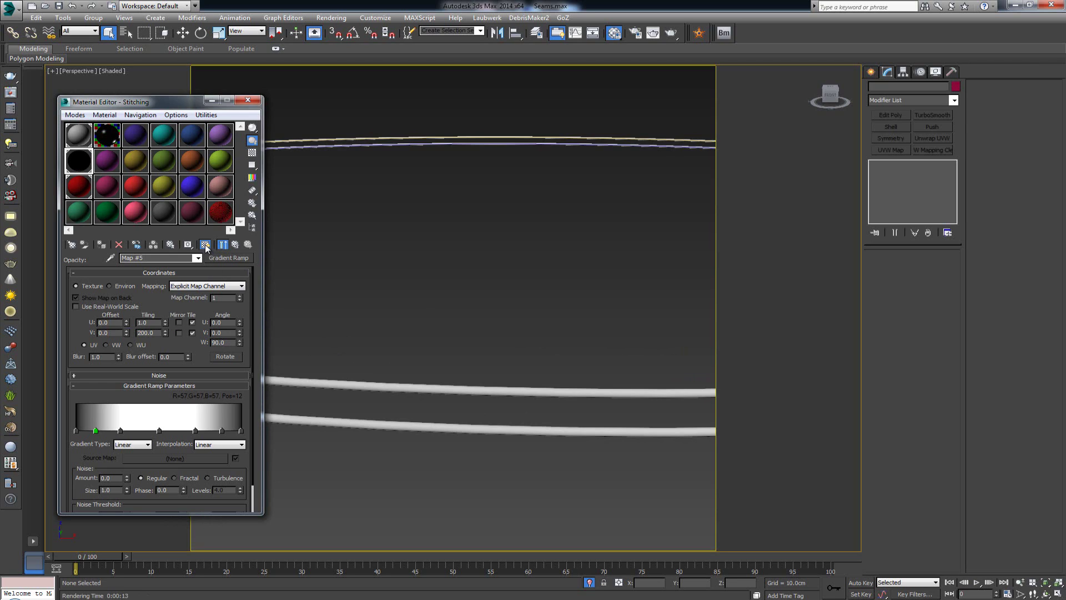
{"action": "scroll", "coordinate": [345, 287], "scroll_direction": "down", "scroll_amount": 3}
{"action": "scroll", "coordinate": [344, 286], "scroll_direction": "up", "scroll_amount": 3}
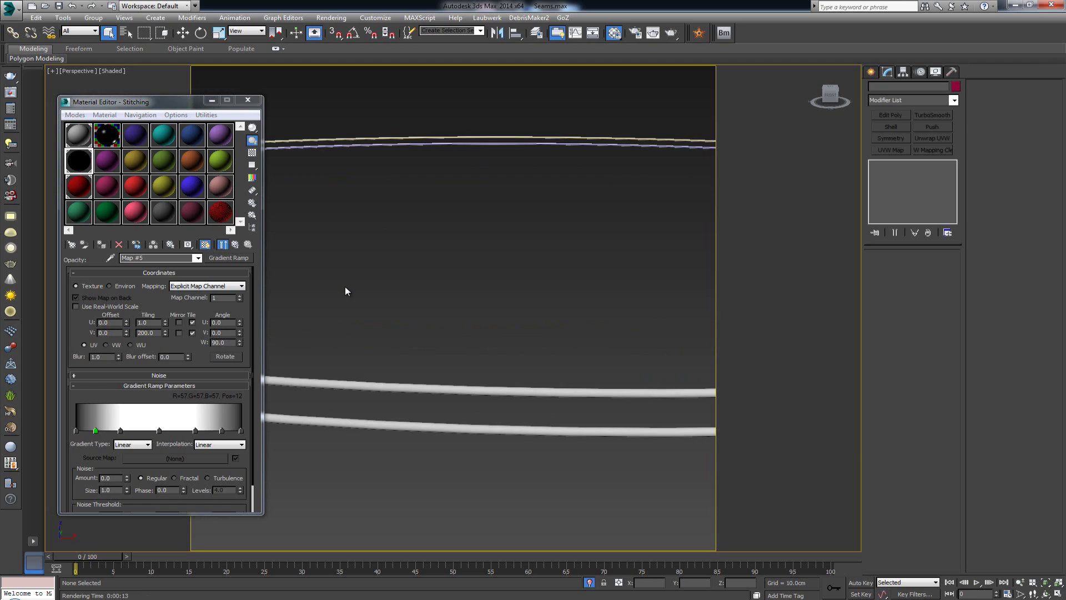
Step: Try a W angle of 0 on the gradient ramp and set it back to 90
{"action": "double_click", "coordinate": [231, 342]}
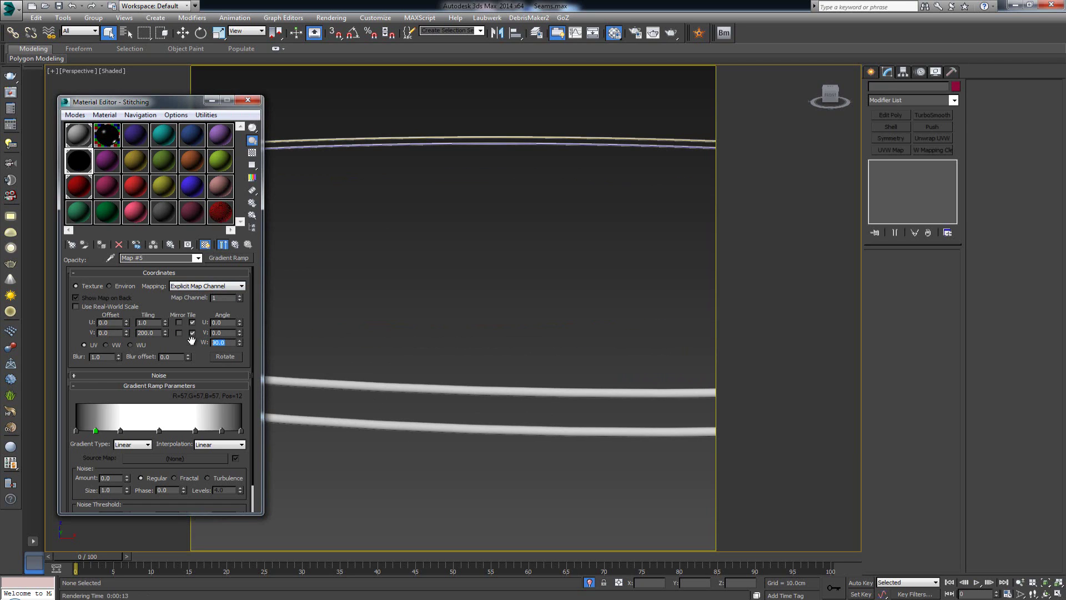
{"action": "type", "text": "0"}
{"action": "key", "text": "Return"}
{"action": "type", "text": "90"}
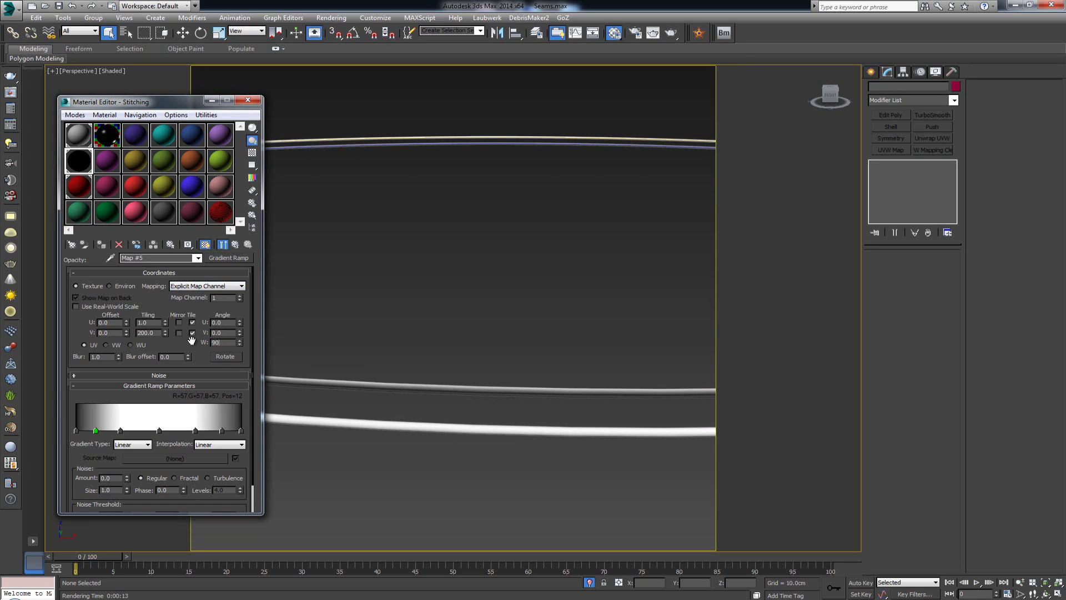
{"action": "key", "text": "Return"}
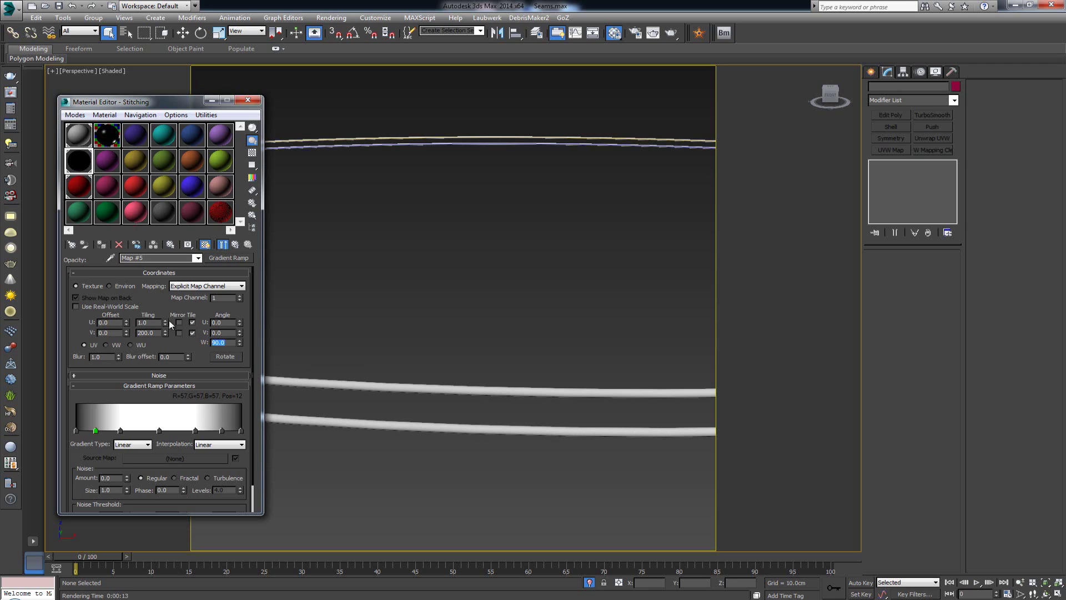
Step: Set the gradient ramp's V tiling to 1 and its U tiling to 200
{"action": "double_click", "coordinate": [149, 333]}
{"action": "type", "text": "1"}
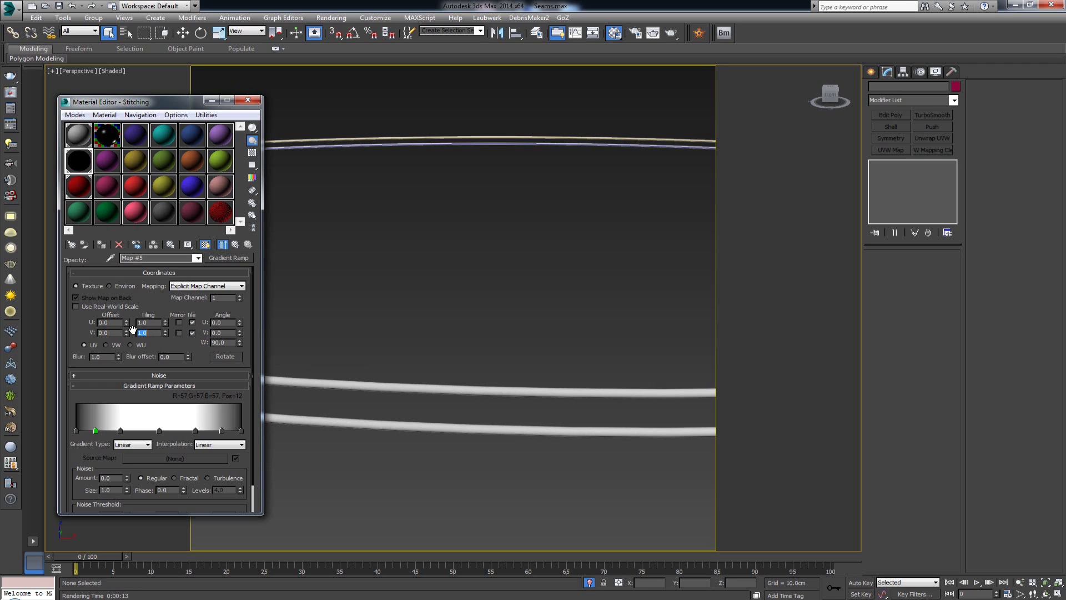
{"action": "key", "text": "Return"}
{"action": "double_click", "coordinate": [145, 323]}
{"action": "type", "text": "20"}
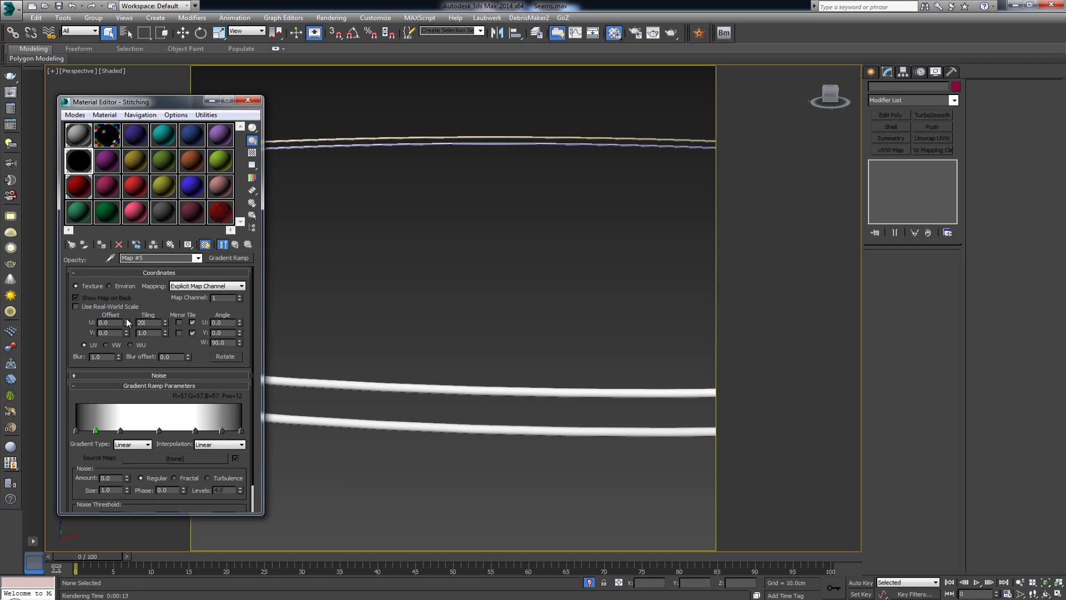
{"action": "type", "text": "0"}
{"action": "key", "text": "Return"}
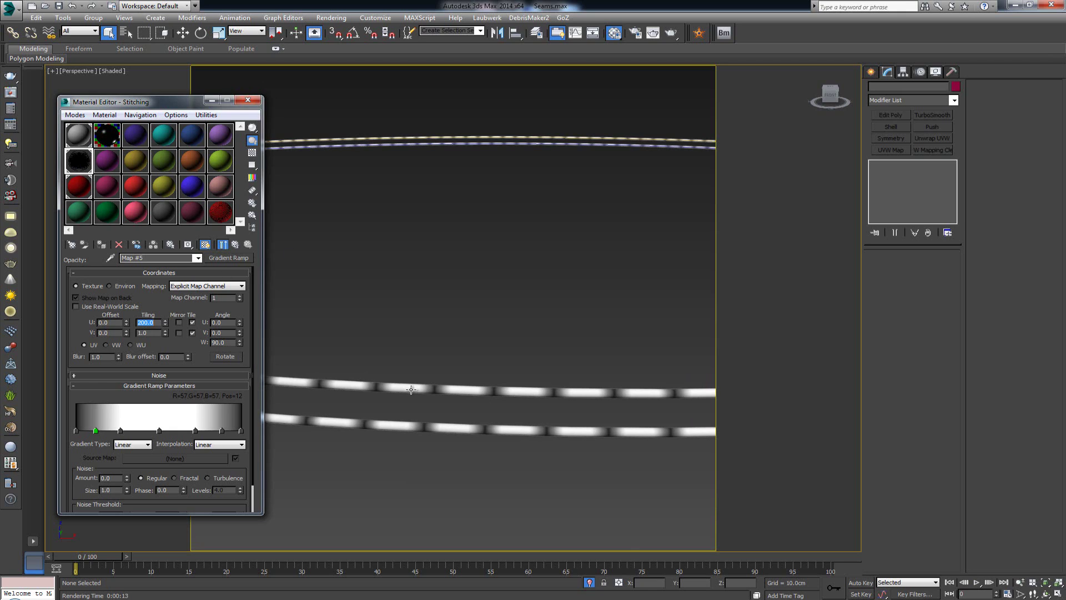
{"action": "scroll", "coordinate": [409, 389], "scroll_direction": "down", "scroll_amount": 2}
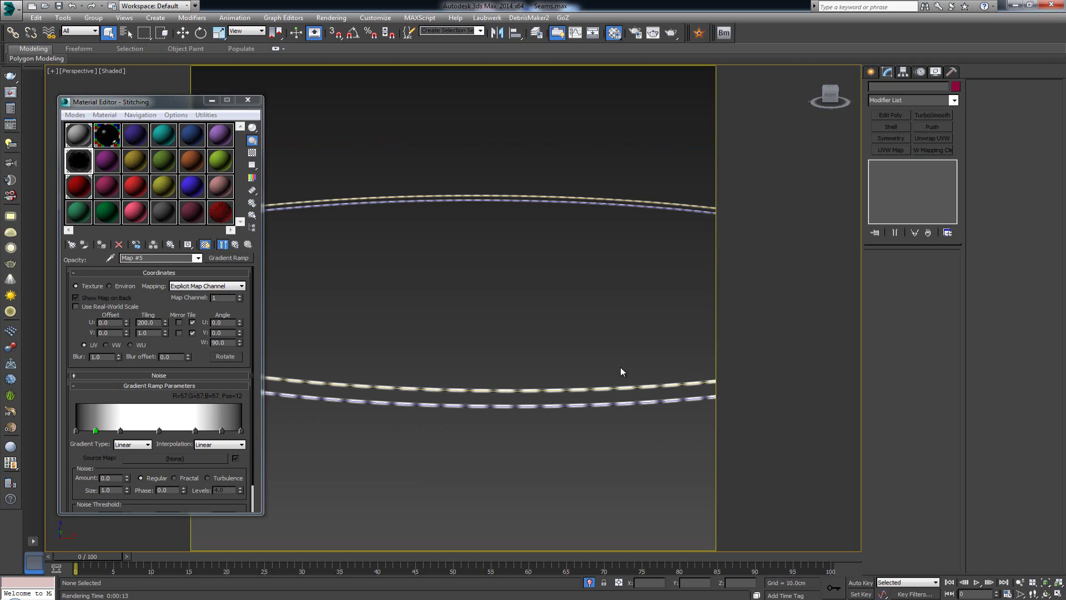
Step: End the isolation of the stitching splines and switch the viewport to Normal_Camera
{"action": "right_click", "coordinate": [428, 293]}
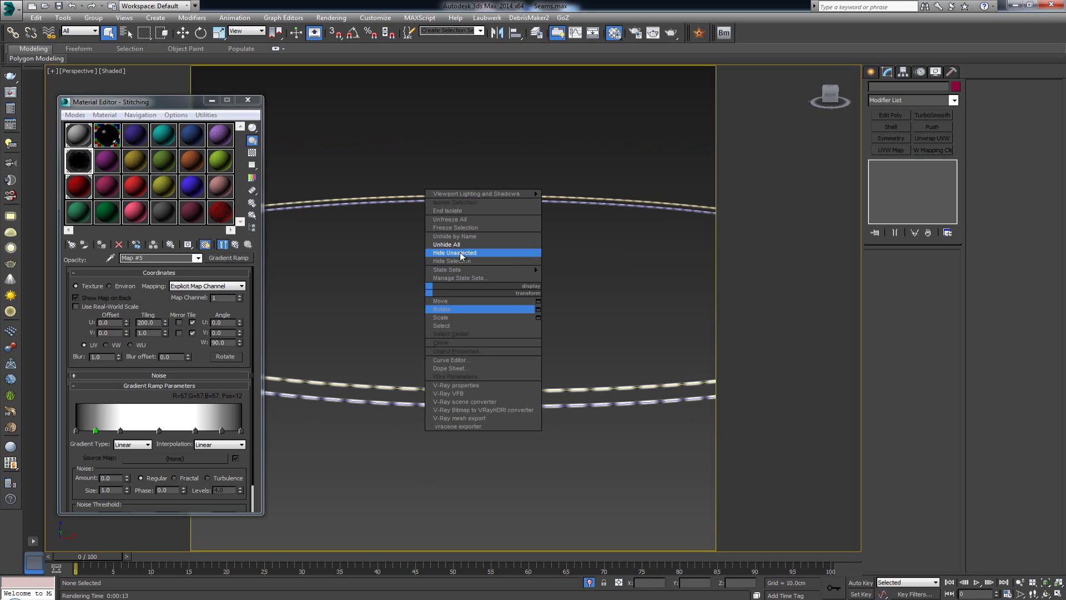
{"action": "left_click", "coordinate": [468, 211]}
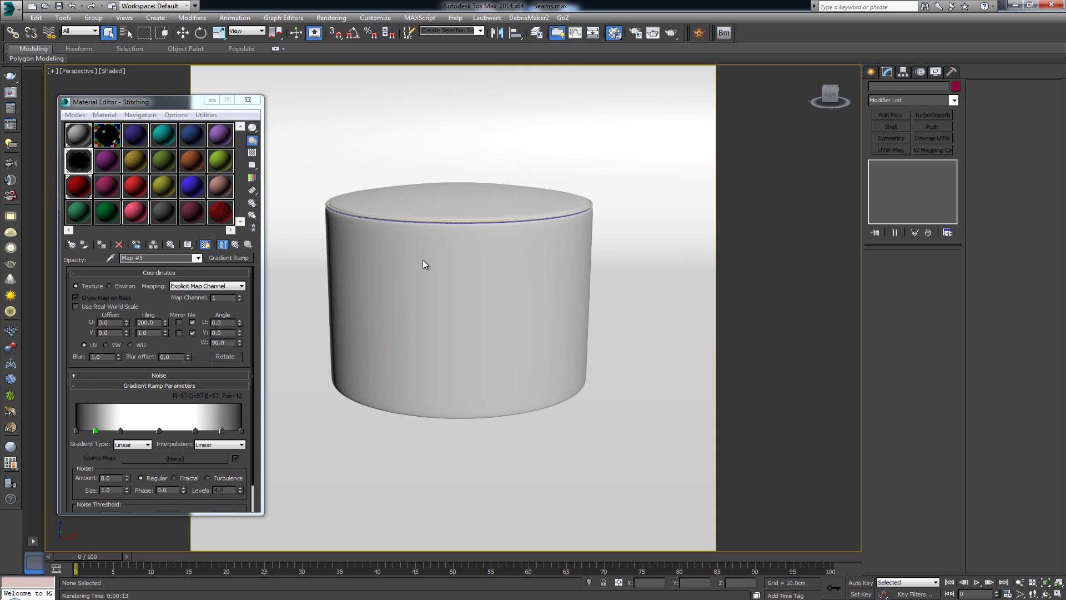
{"action": "key", "text": "c"}
{"action": "double_click", "coordinate": [489, 236]}
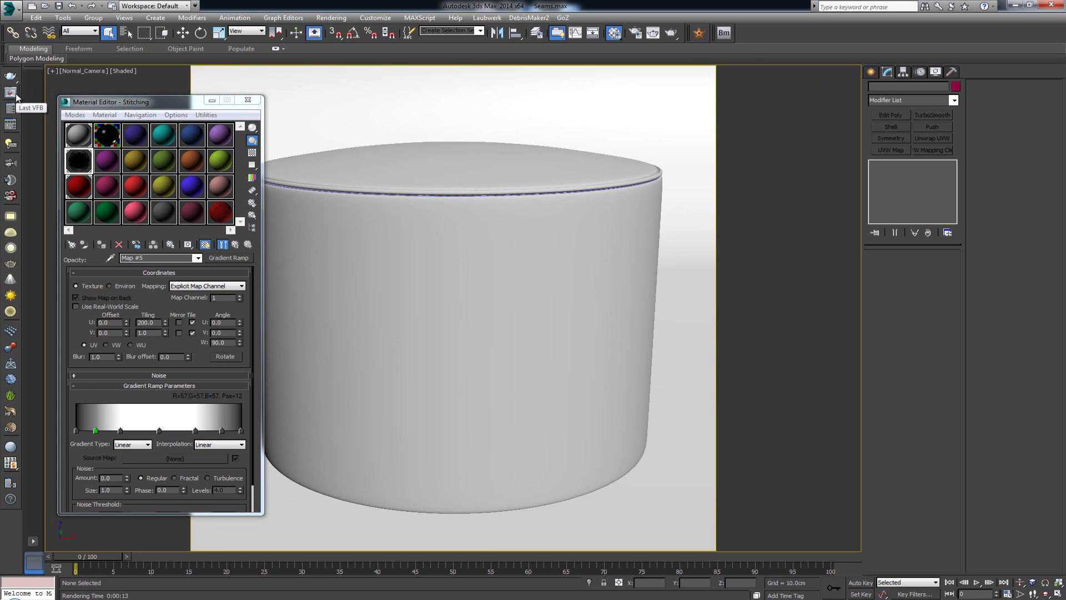
Step: Render the stool from Normal_Camera and inspect the stitches along the whole rim up close in the frame buffer
{"action": "left_click", "coordinate": [19, 94]}
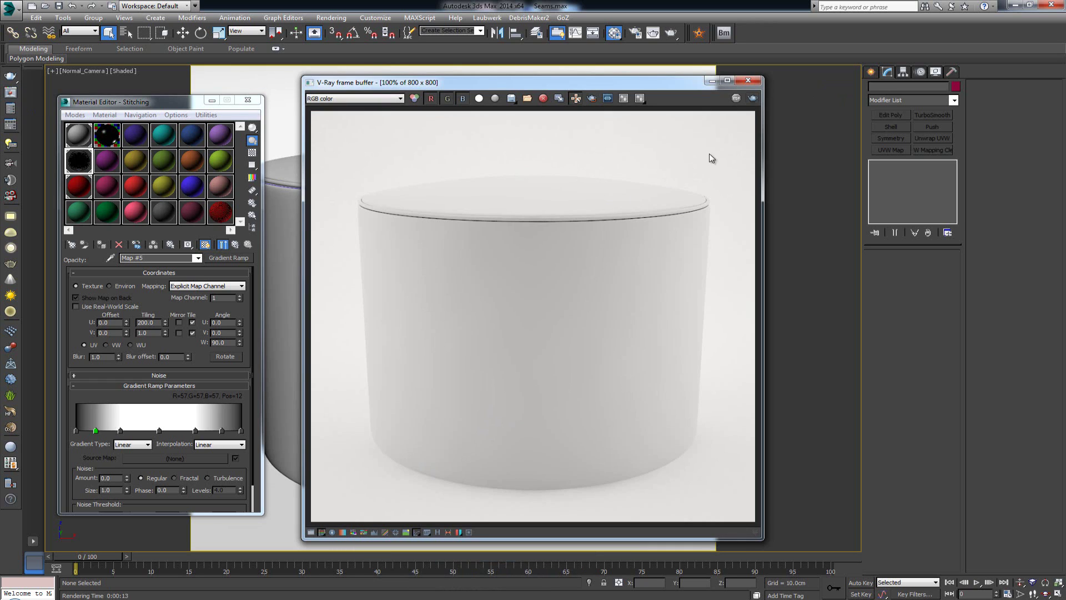
{"action": "left_click", "coordinate": [752, 98]}
{"action": "scroll", "coordinate": [448, 228], "scroll_direction": "up", "scroll_amount": 1}
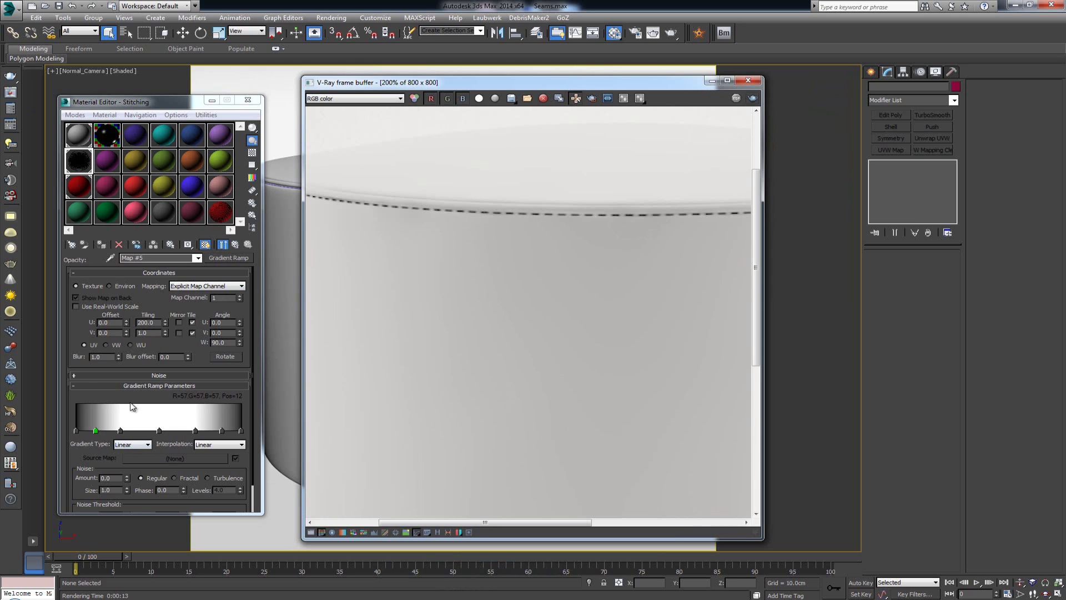
{"action": "middle_click_drag", "start_coordinate": [405, 237], "coordinate": [488, 272]}
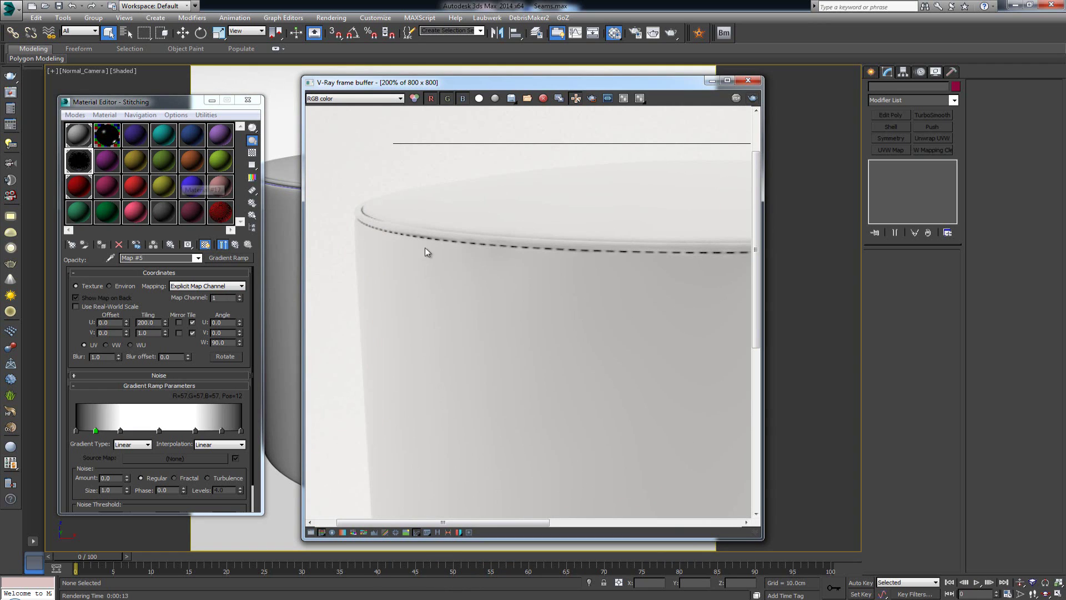
{"action": "middle_click_drag", "start_coordinate": [610, 259], "coordinate": [575, 258]}
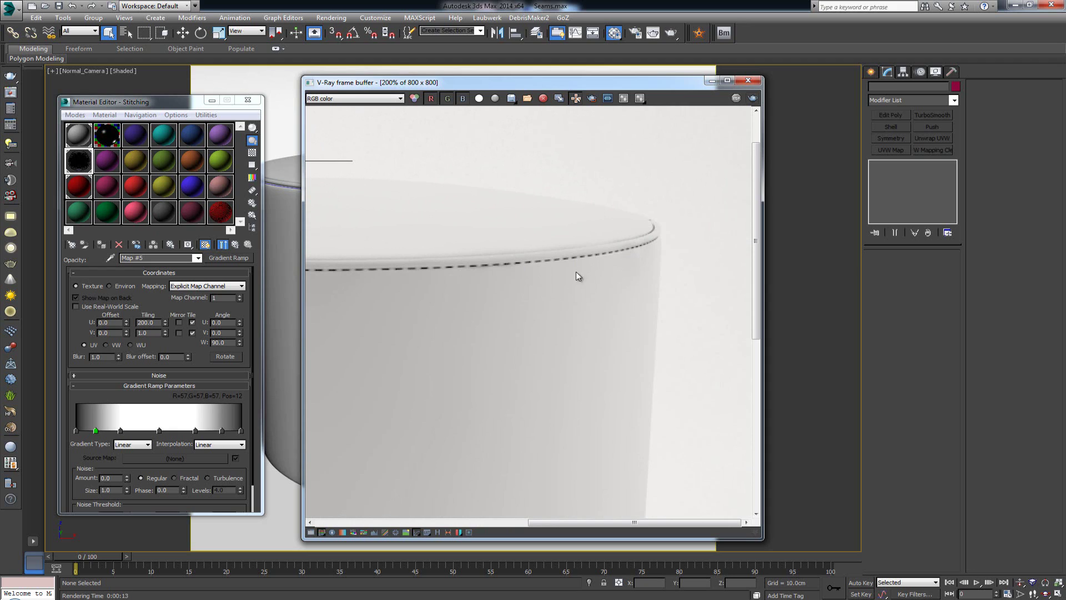
{"action": "scroll", "coordinate": [514, 283], "scroll_direction": "down", "scroll_amount": 3}
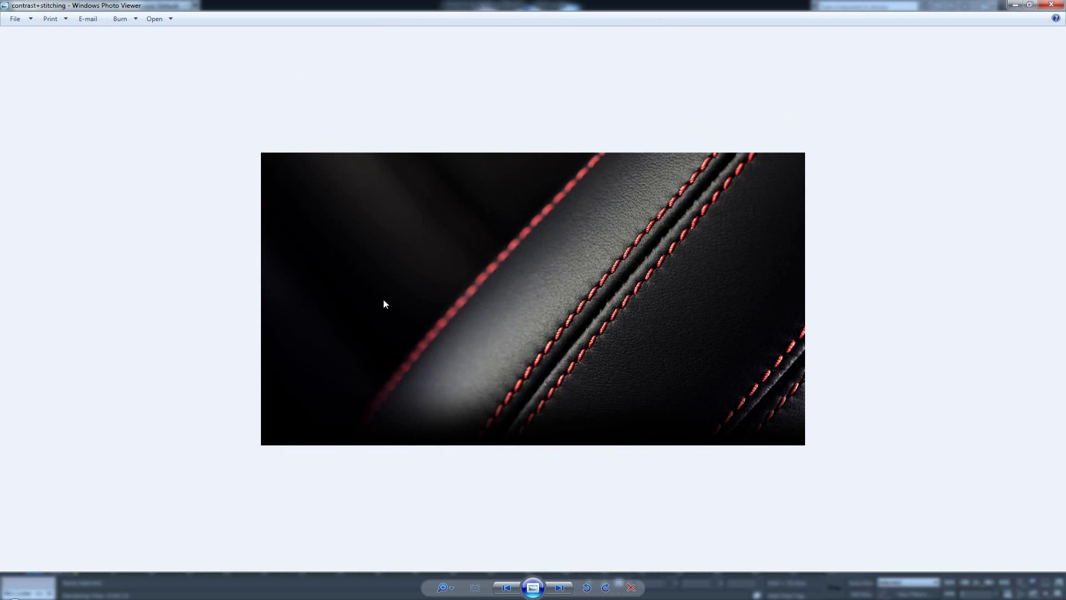
Step: Examine the contrast stitching reference photo up close, and close the photo, the frame buffer and the material editor
{"action": "scroll", "coordinate": [603, 346], "scroll_direction": "up", "scroll_amount": 1, "text": "ctrl"}
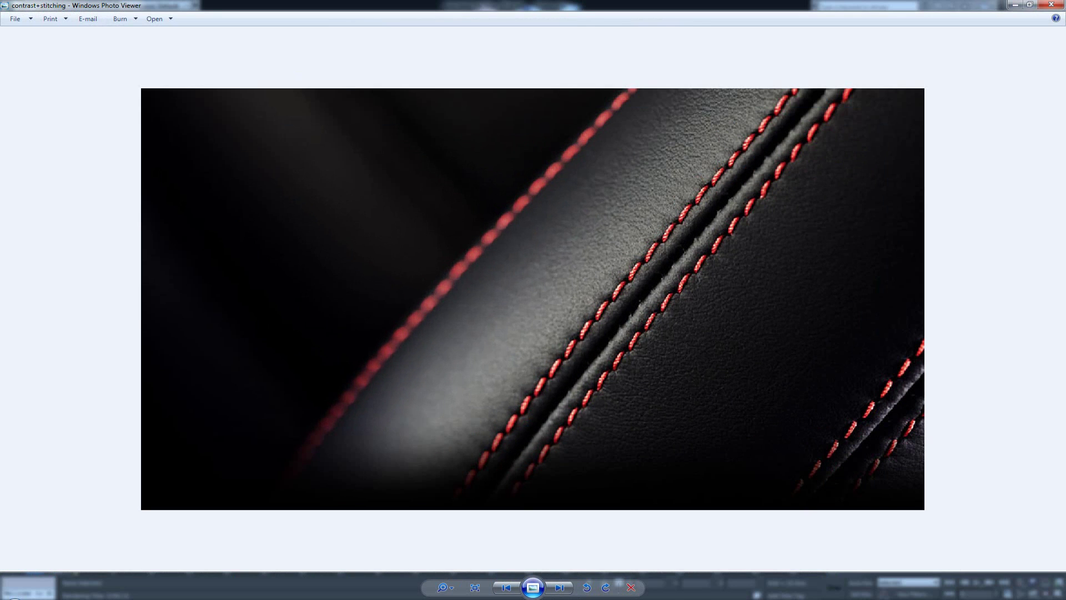
{"action": "left_click", "coordinate": [1051, 4]}
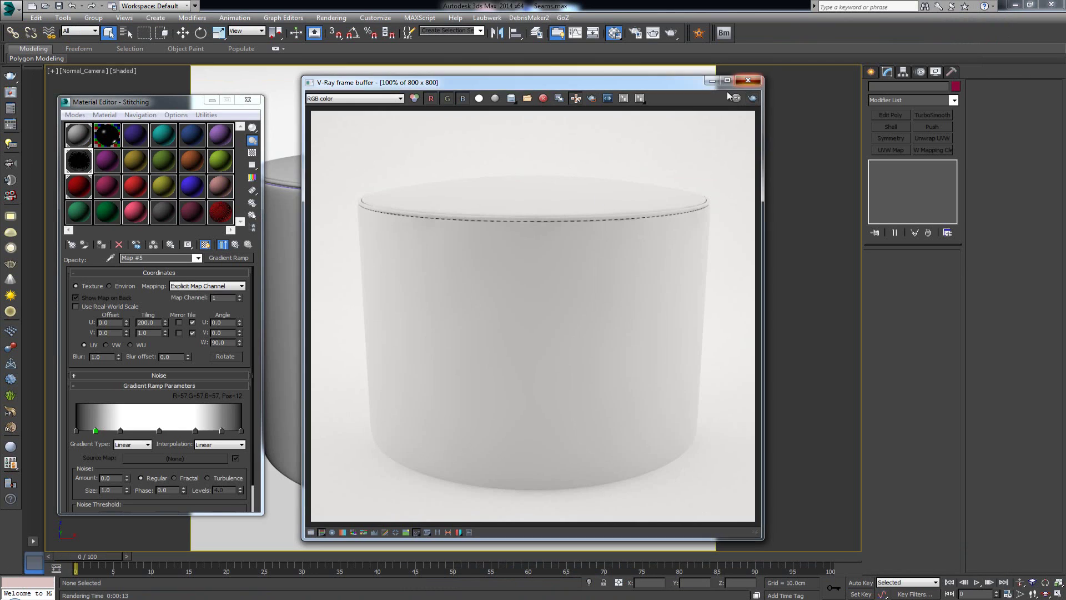
{"action": "left_click", "coordinate": [748, 80]}
{"action": "left_click", "coordinate": [248, 99]}
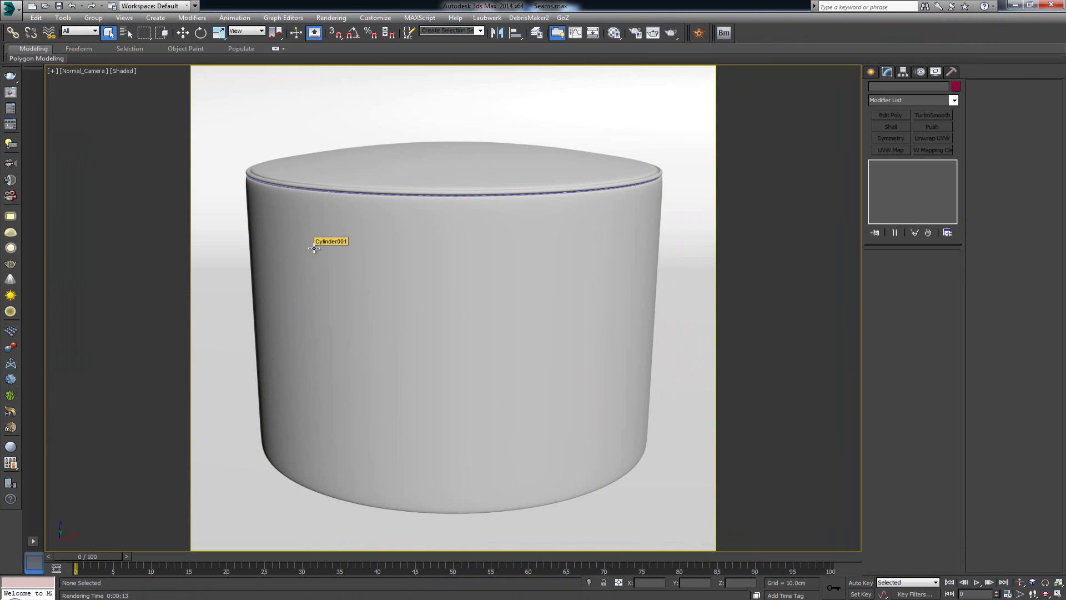
Step: Switch the viewport to Close_Camera and render the rim to check the stitches in close-up
{"action": "key", "text": "p"}
{"action": "key", "text": "c"}
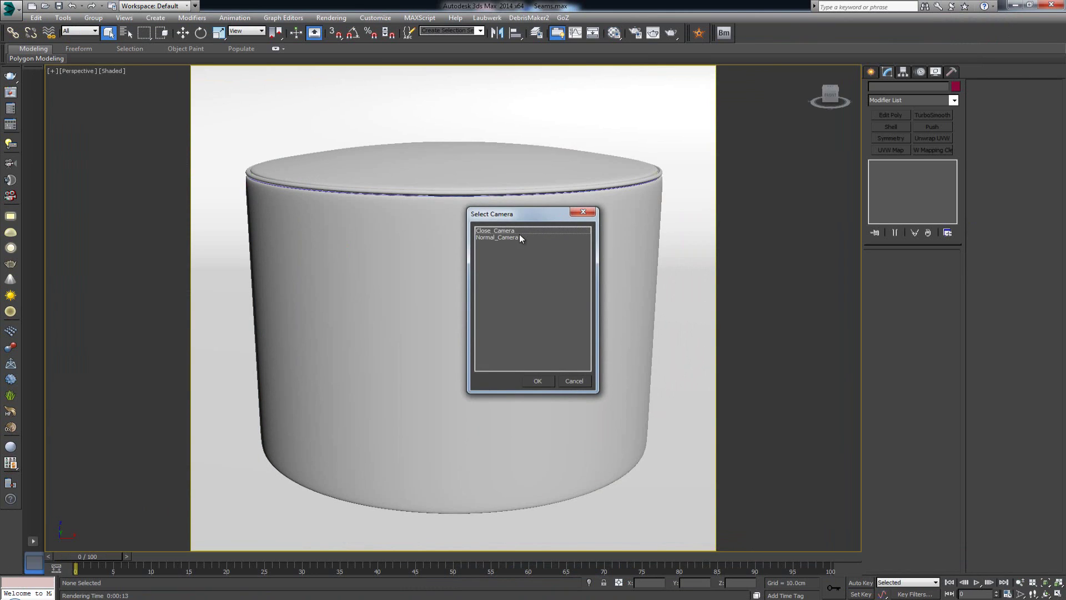
{"action": "double_click", "coordinate": [499, 230]}
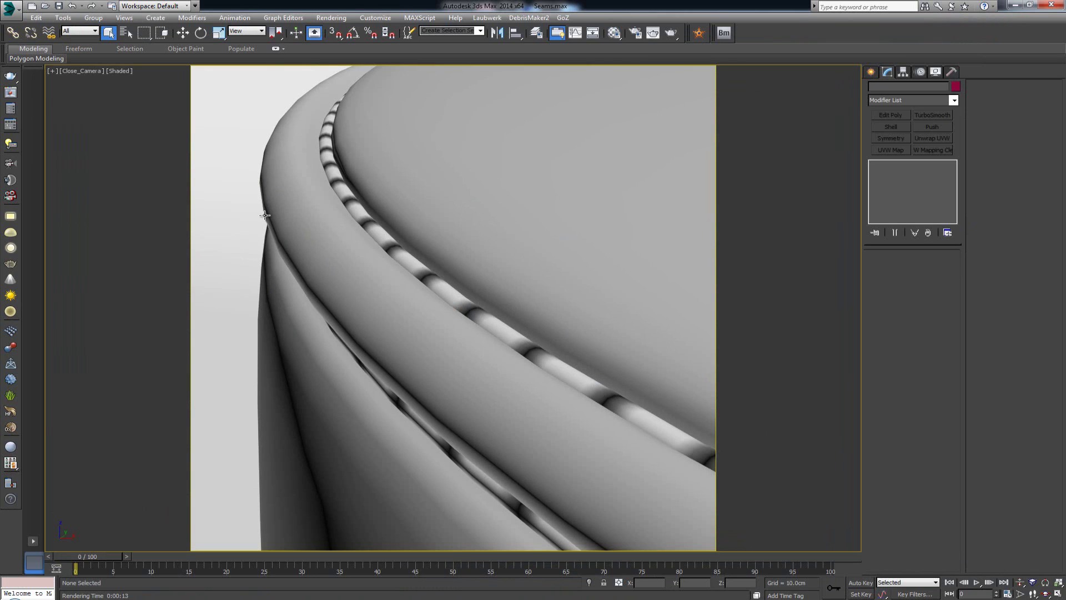
{"action": "left_click", "coordinate": [11, 77]}
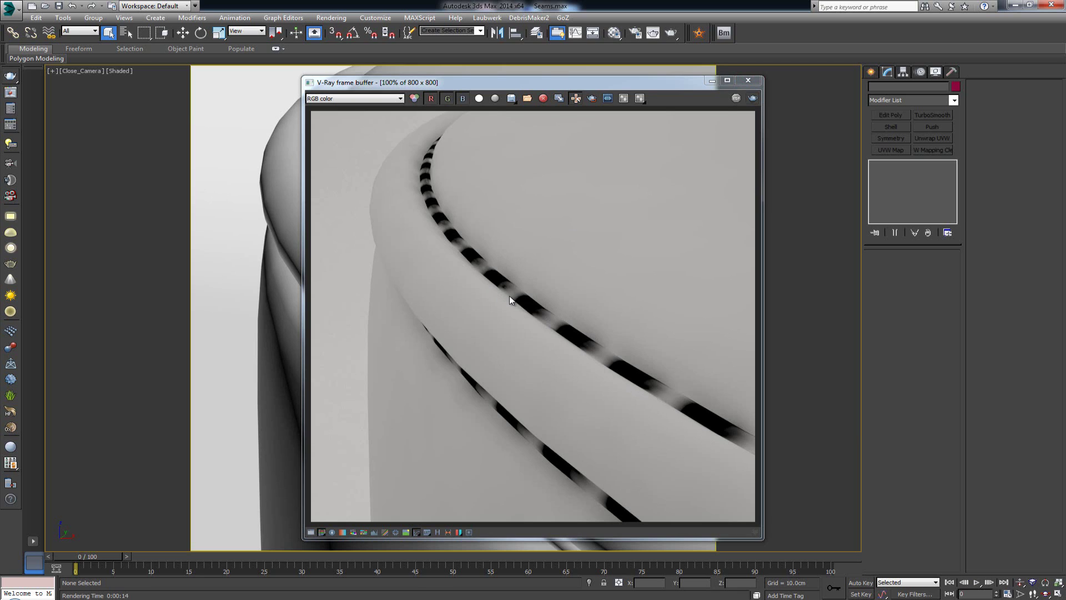
{"action": "left_click", "coordinate": [748, 81]}
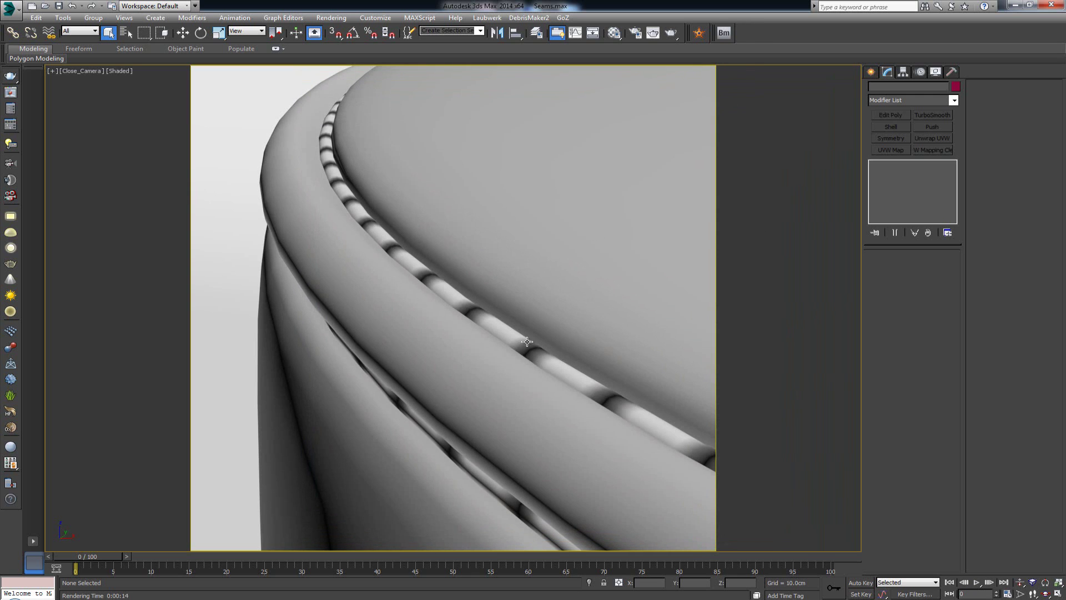
Step: In a perspective view without safe frames, disable the renderer and viewport display of the upper stitching spline, Stitching_01
{"action": "key", "text": "p"}
{"action": "scroll", "coordinate": [527, 342], "scroll_direction": "down", "scroll_amount": 5}
{"action": "middle_click_drag", "start_coordinate": [616, 362], "coordinate": [506, 363]}
{"action": "key", "text": "shift+f"}
{"action": "scroll", "coordinate": [433, 333], "scroll_direction": "down", "scroll_amount": 2}
{"action": "scroll", "coordinate": [445, 374], "scroll_direction": "up", "scroll_amount": 5}
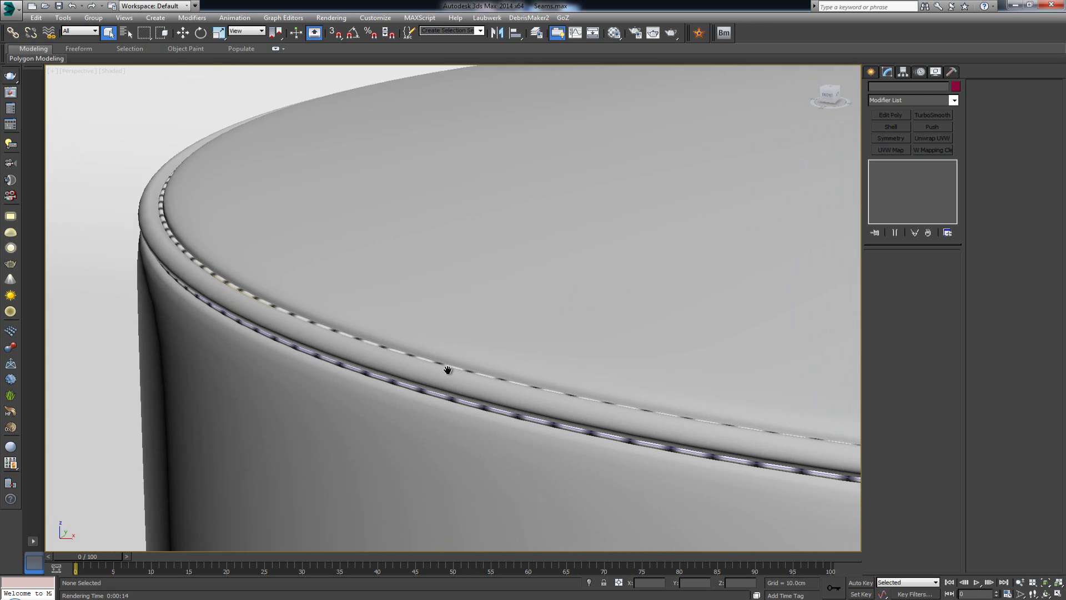
{"action": "left_click", "coordinate": [447, 359]}
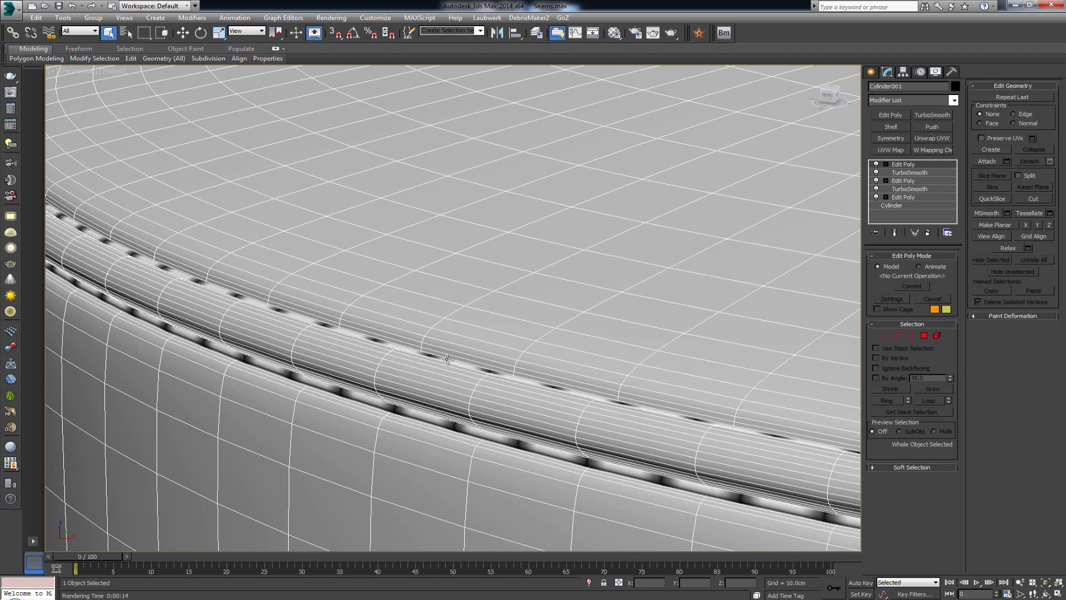
{"action": "key", "text": "shift+z"}
{"action": "left_click", "coordinate": [227, 472]}
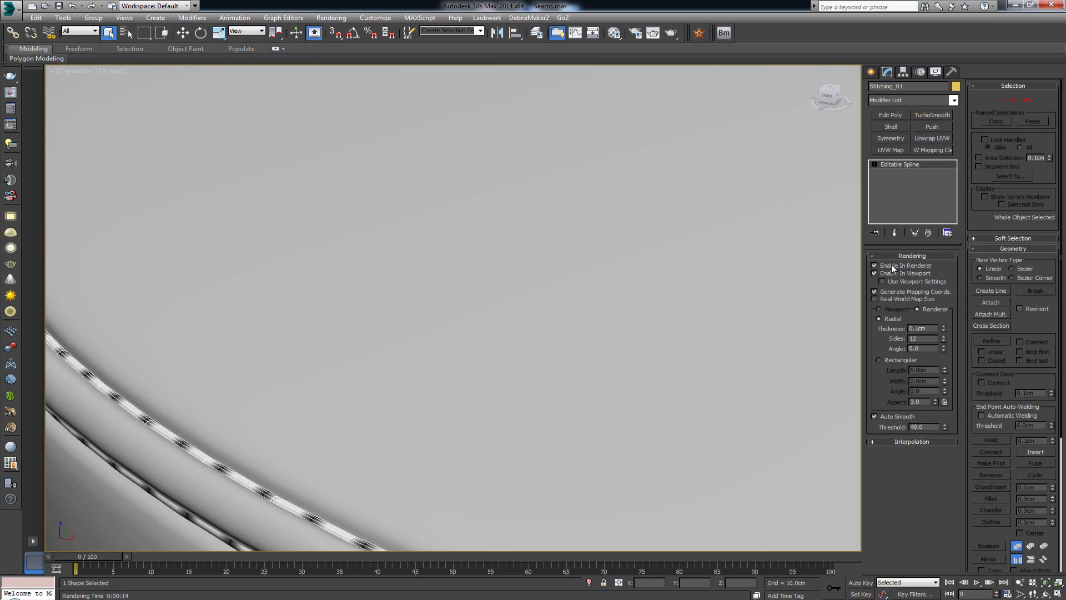
{"action": "left_click", "coordinate": [891, 273]}
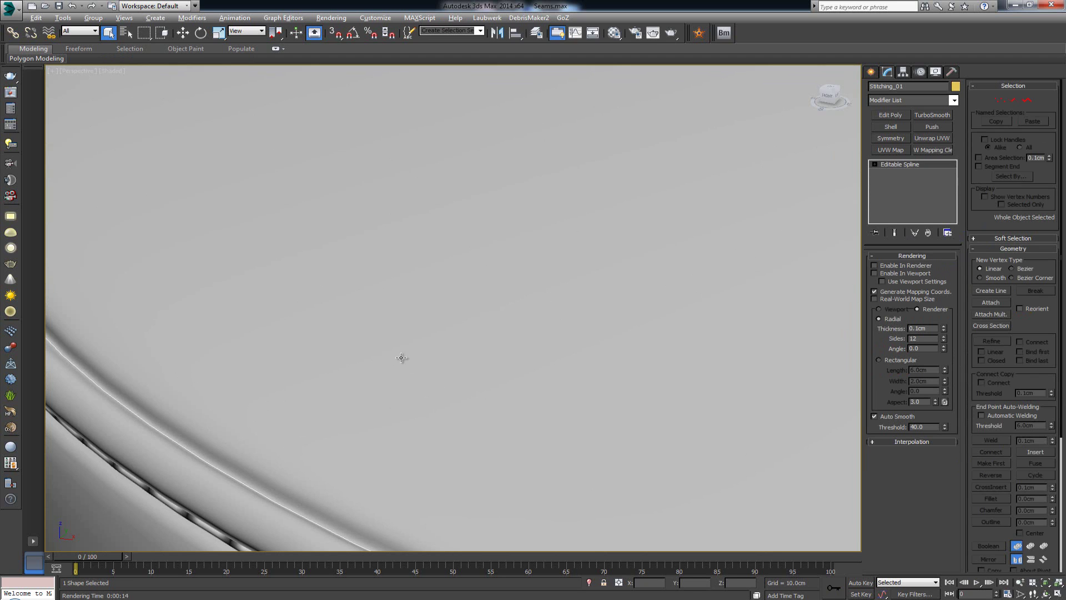
Step: Disable the renderer and viewport display of the lower stitching spline, Stitching_02
{"action": "middle_click_drag", "start_coordinate": [401, 356], "coordinate": [403, 343], "text": "alt"}
{"action": "left_click", "coordinate": [402, 347]}
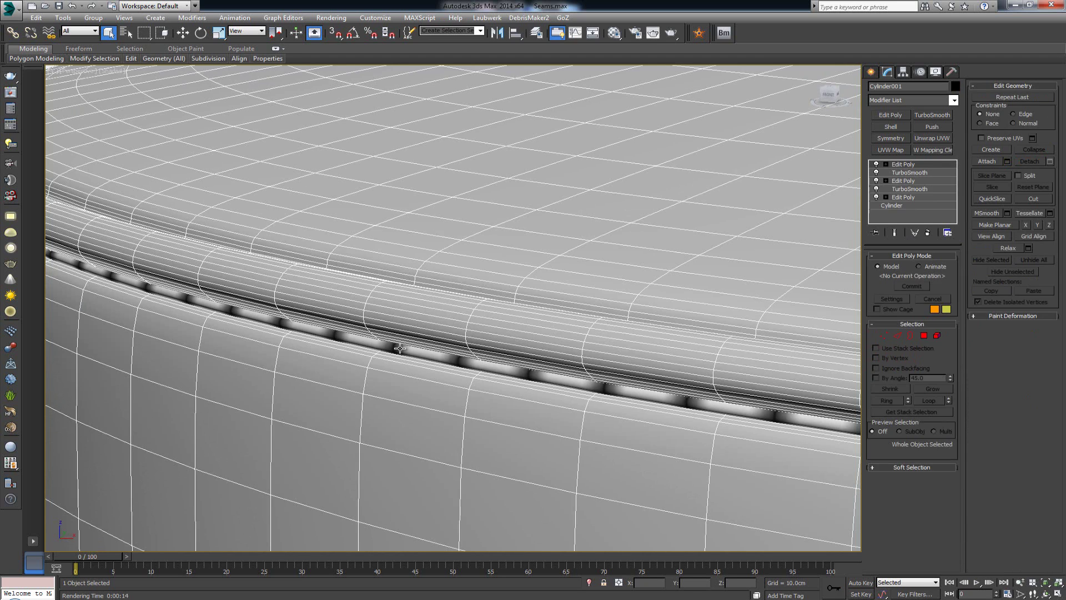
{"action": "left_click", "coordinate": [401, 350]}
{"action": "left_click", "coordinate": [915, 266]}
{"action": "left_click", "coordinate": [915, 273]}
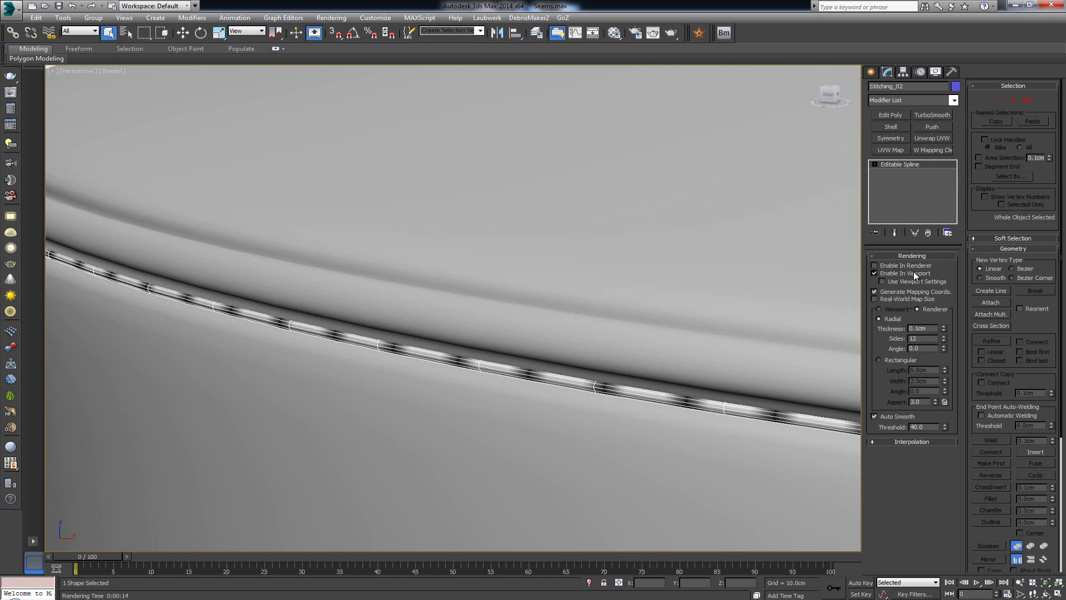
{"action": "scroll", "coordinate": [614, 302], "scroll_direction": "down", "scroll_amount": 5}
{"action": "scroll", "coordinate": [519, 295], "scroll_direction": "down", "scroll_amount": 3}
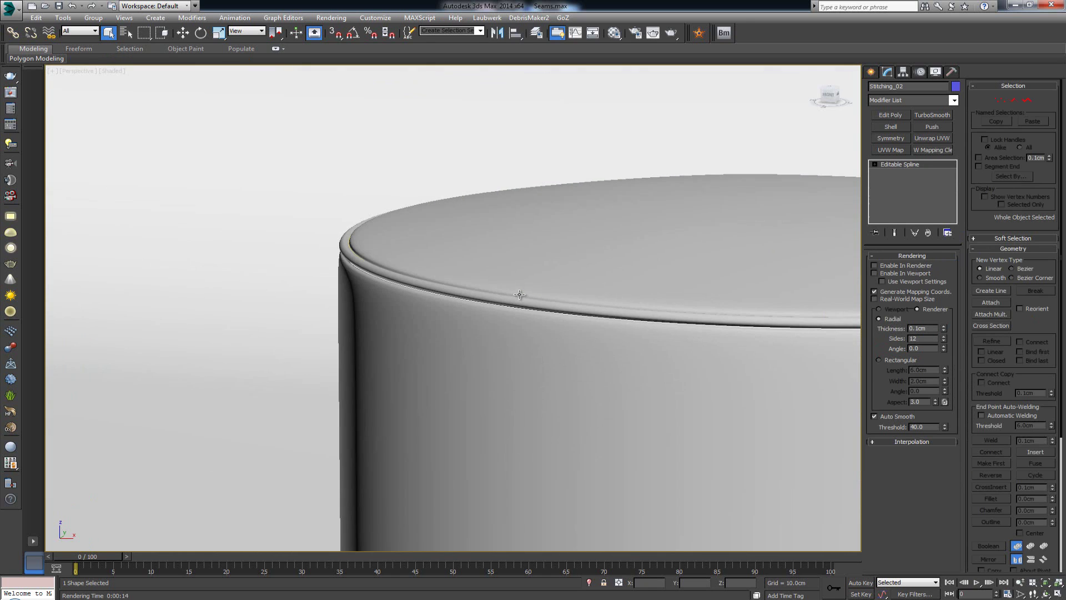
Step: Isolate the stool together with its rim splines, leaving the backdrop out, and deselect everything
{"action": "middle_click_drag", "start_coordinate": [683, 305], "coordinate": [478, 318]}
{"action": "scroll", "coordinate": [479, 319], "scroll_direction": "down", "scroll_amount": 8}
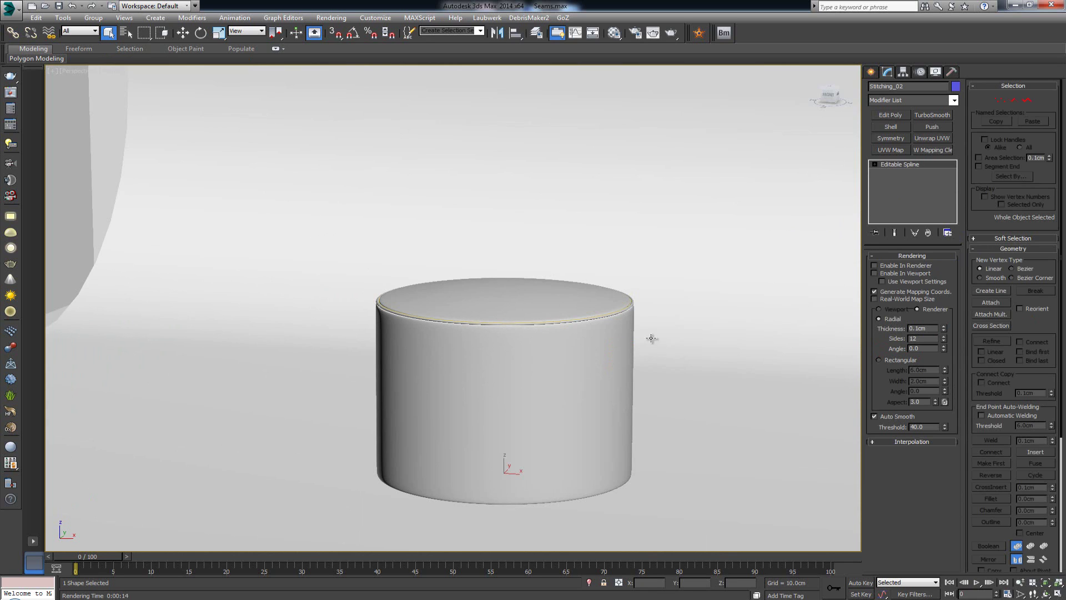
{"action": "key", "text": "q"}
{"action": "left_click_drag", "start_coordinate": [650, 288], "coordinate": [600, 331]}
{"action": "left_click_drag", "start_coordinate": [773, 307], "coordinate": [735, 361], "text": "alt"}
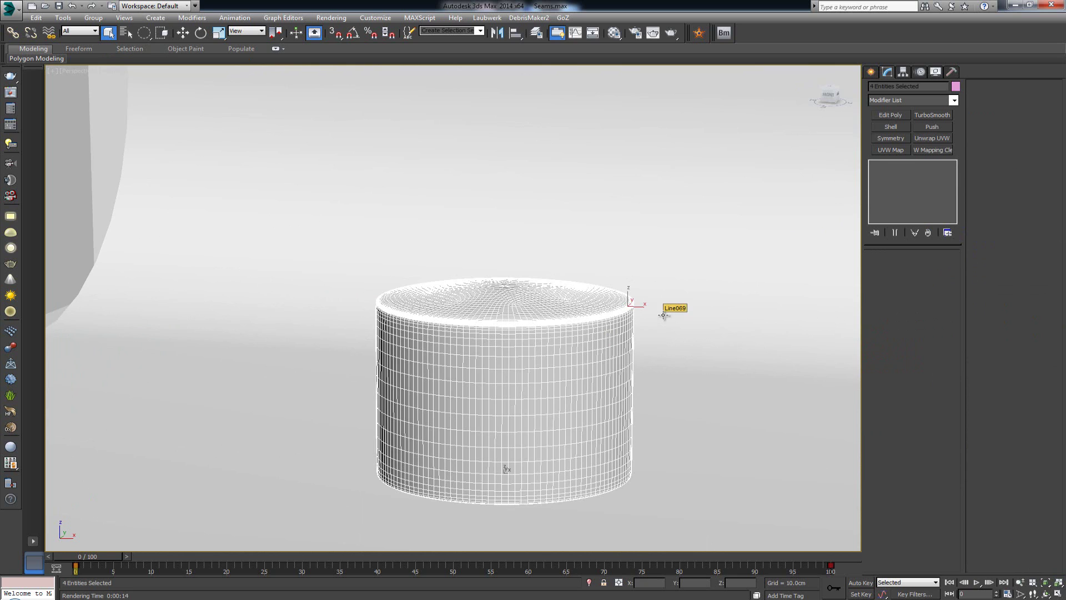
{"action": "key", "text": "alt+q"}
{"action": "key", "text": "q"}
{"action": "key", "text": "q"}
{"action": "key", "text": "q"}
{"action": "key", "text": "q"}
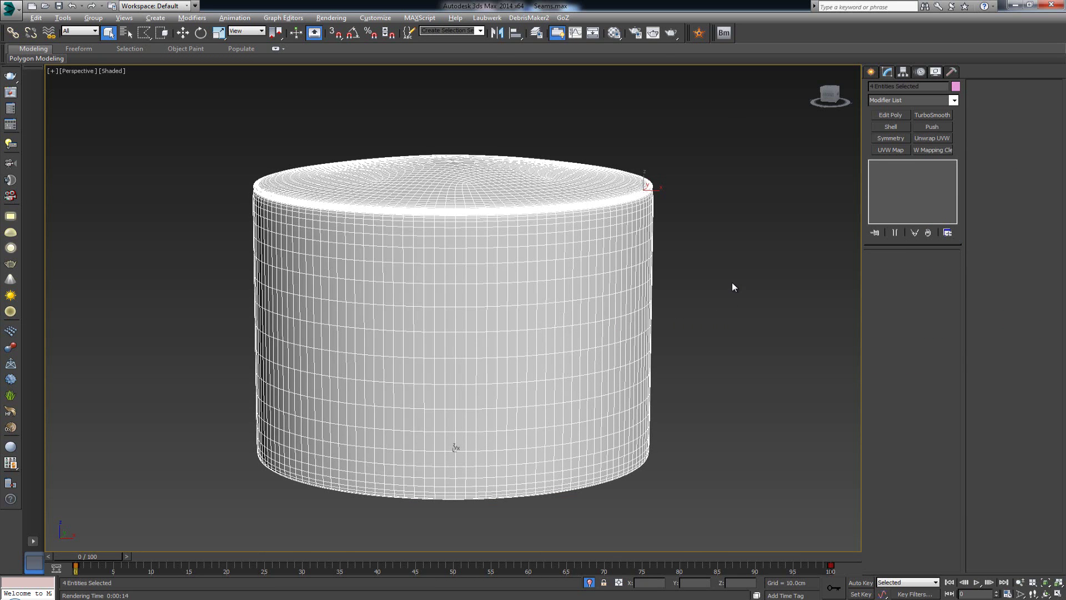
{"action": "left_click", "coordinate": [724, 272]}
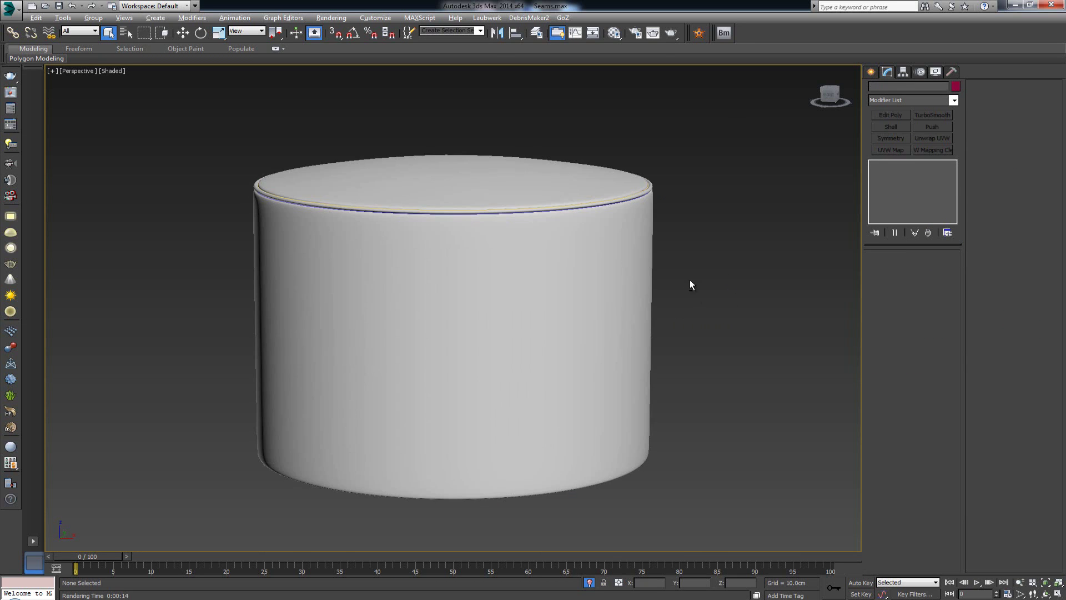
{"action": "middle_click_drag", "start_coordinate": [689, 279], "coordinate": [631, 280], "text": "alt"}
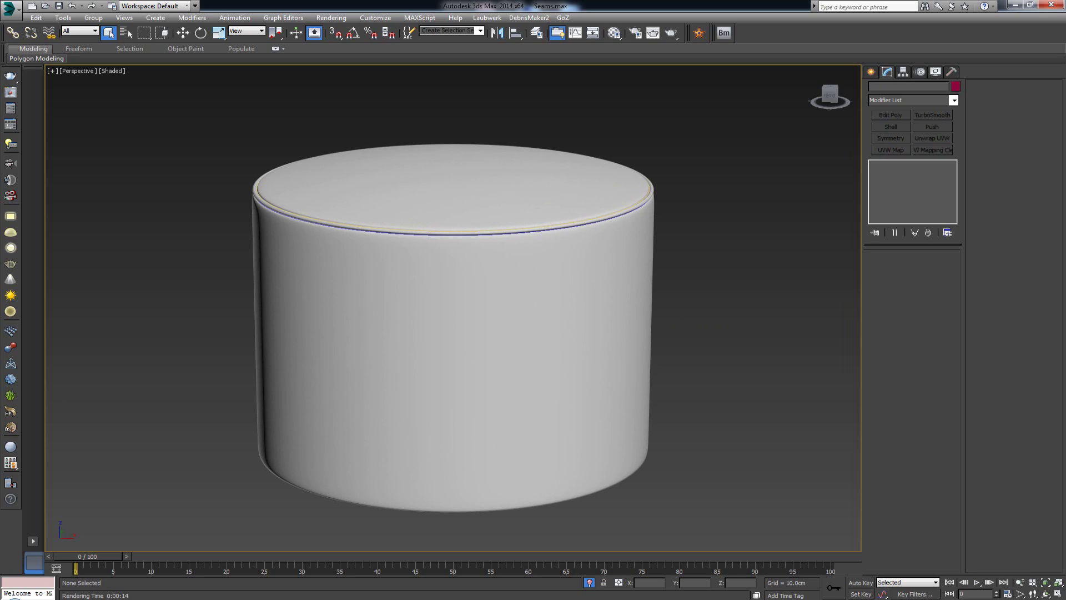
Step: Switch to the cross-stitched leather reference photo, enlarge it to study the stitches, and return to 3ds Max
{"action": "key", "text": "alt+Tab"}
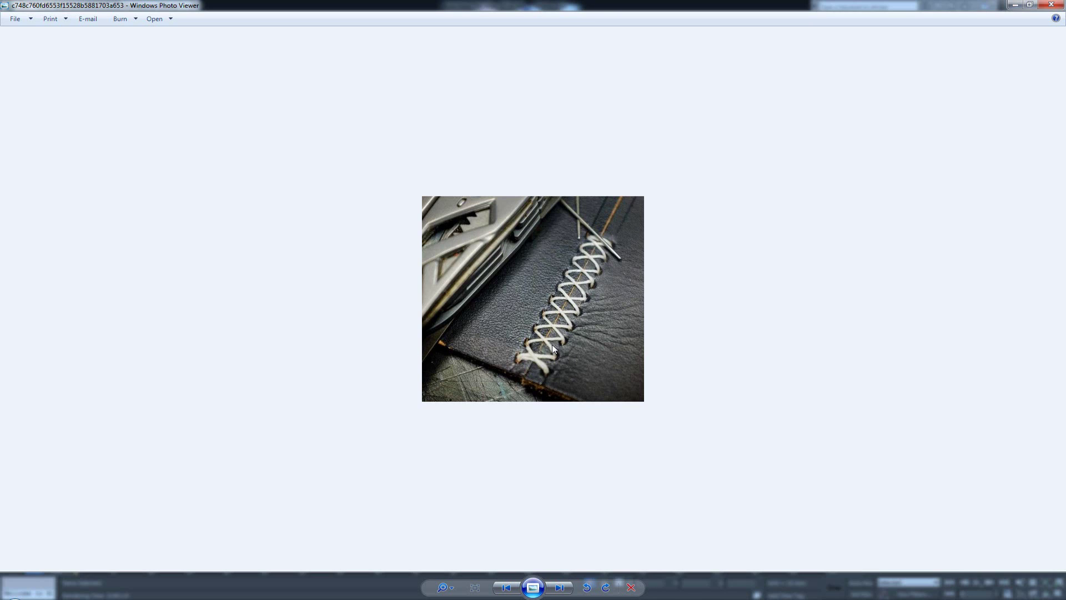
{"action": "scroll", "coordinate": [547, 365], "scroll_direction": "up", "scroll_amount": 2}
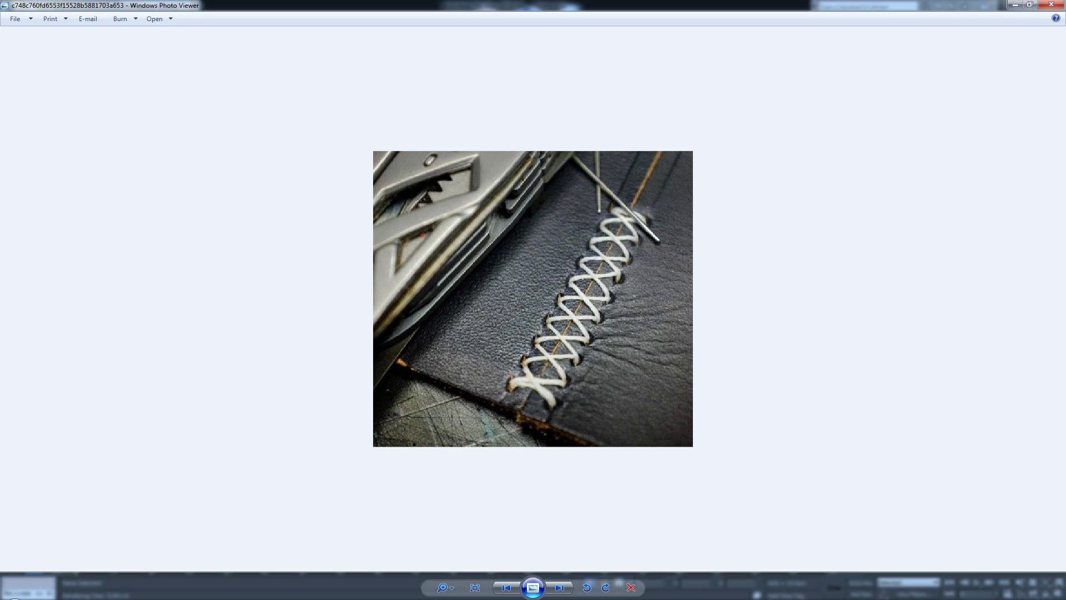
{"action": "left_click", "coordinate": [431, 587]}
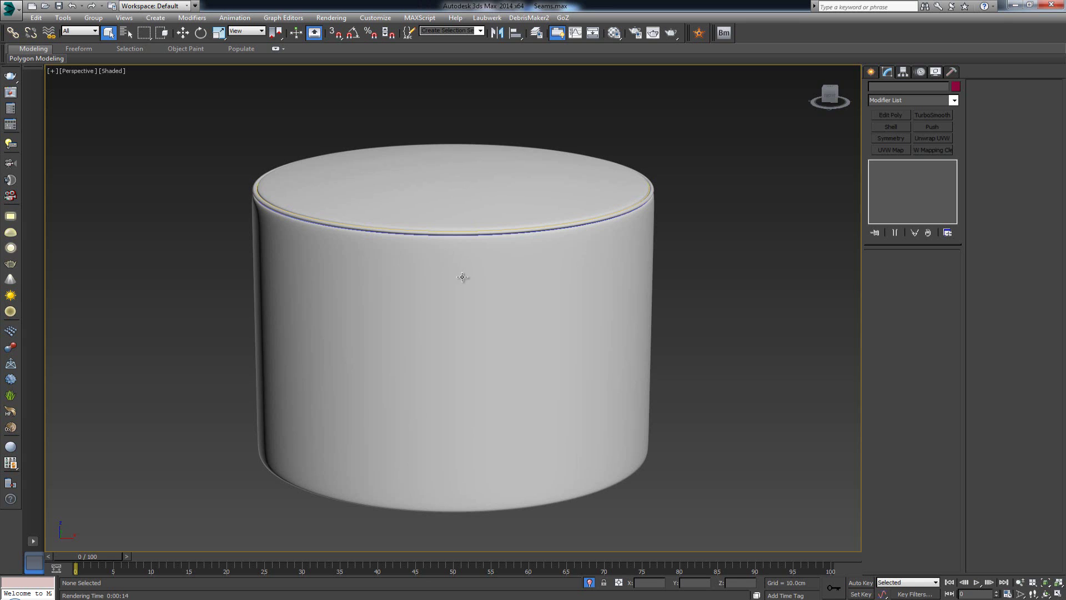
Step: In the Left viewport, draw an open four-point bracket-shaped line about 0.56 cm tall beside the stool's rim, with its open side facing the stool
{"action": "key", "text": "alt+w"}
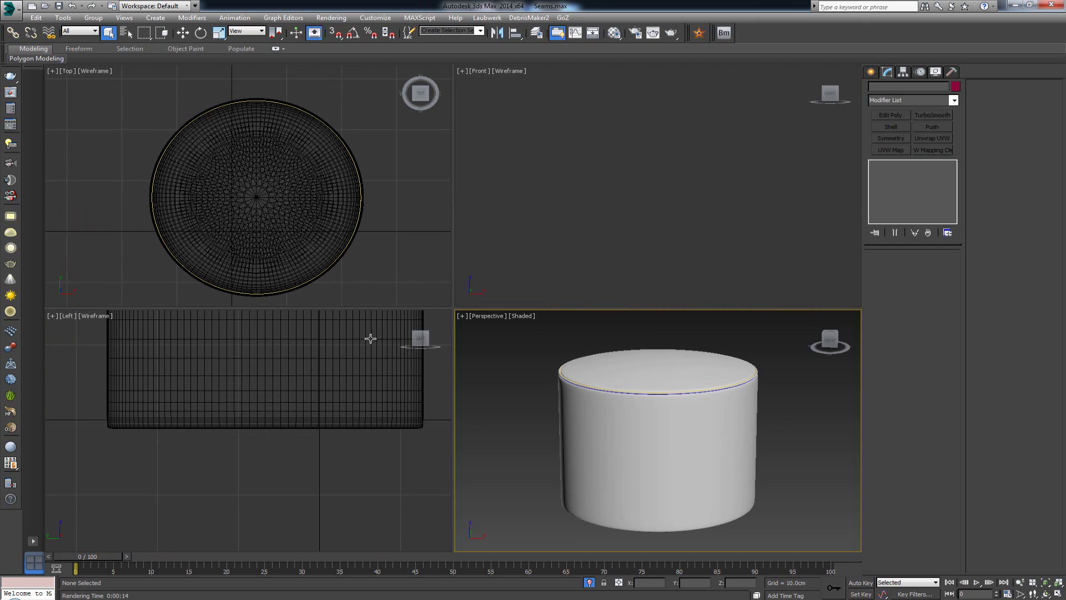
{"action": "middle_click_drag", "start_coordinate": [370, 338], "coordinate": [289, 452]}
{"action": "scroll", "coordinate": [288, 444], "scroll_direction": "down", "scroll_amount": 2}
{"action": "key", "text": "alt+w"}
{"action": "scroll", "coordinate": [533, 278], "scroll_direction": "up", "scroll_amount": 3}
{"action": "middle_click_drag", "start_coordinate": [533, 278], "coordinate": [270, 423]}
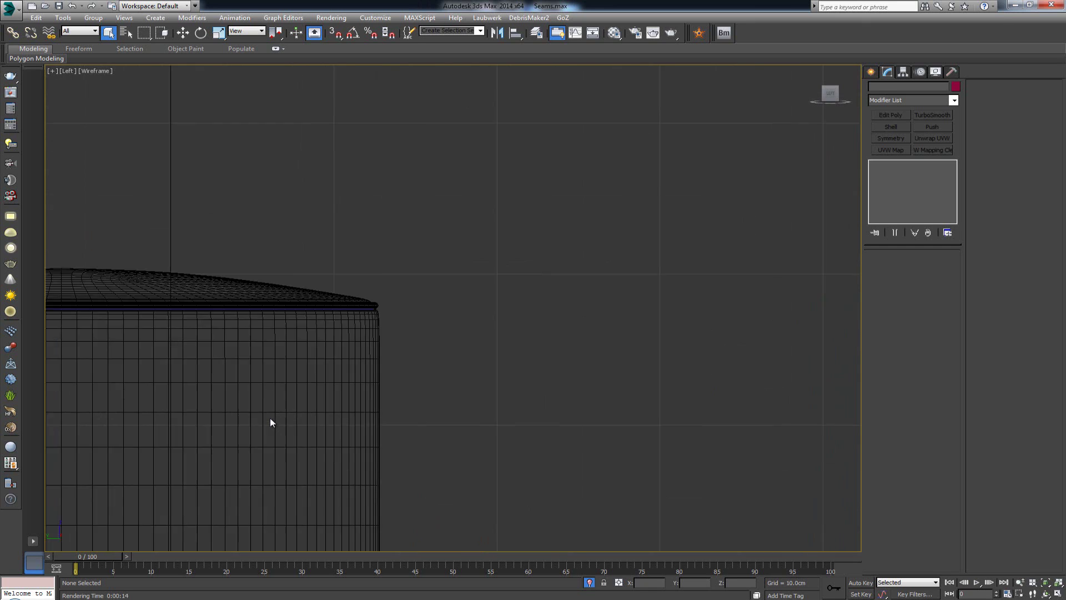
{"action": "scroll", "coordinate": [270, 423], "scroll_direction": "up", "scroll_amount": 2}
{"action": "right_click", "coordinate": [530, 263], "text": "ctrl"}
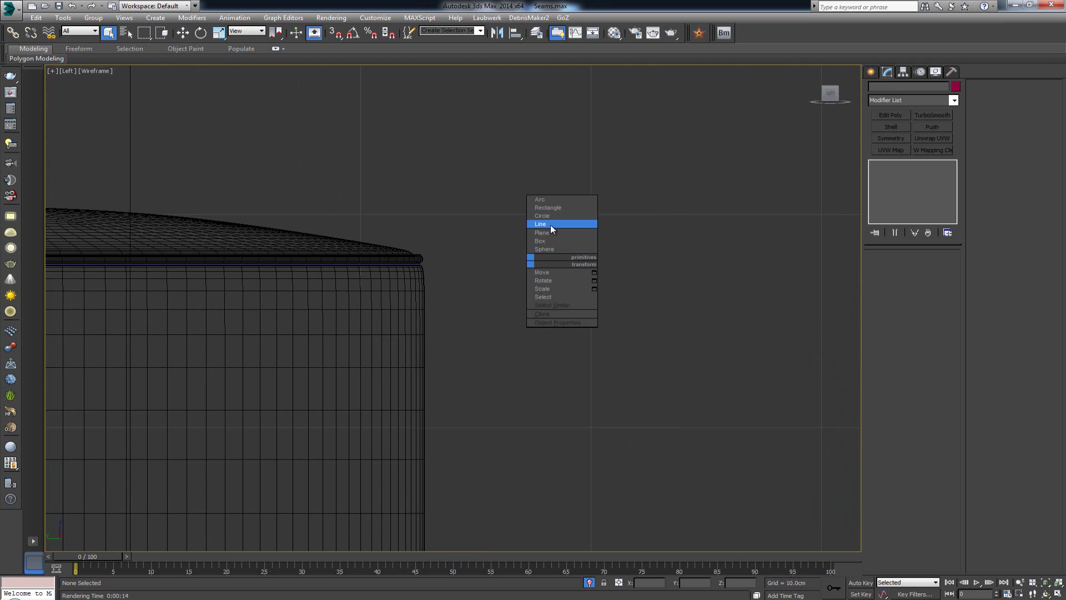
{"action": "left_click", "coordinate": [493, 291]}
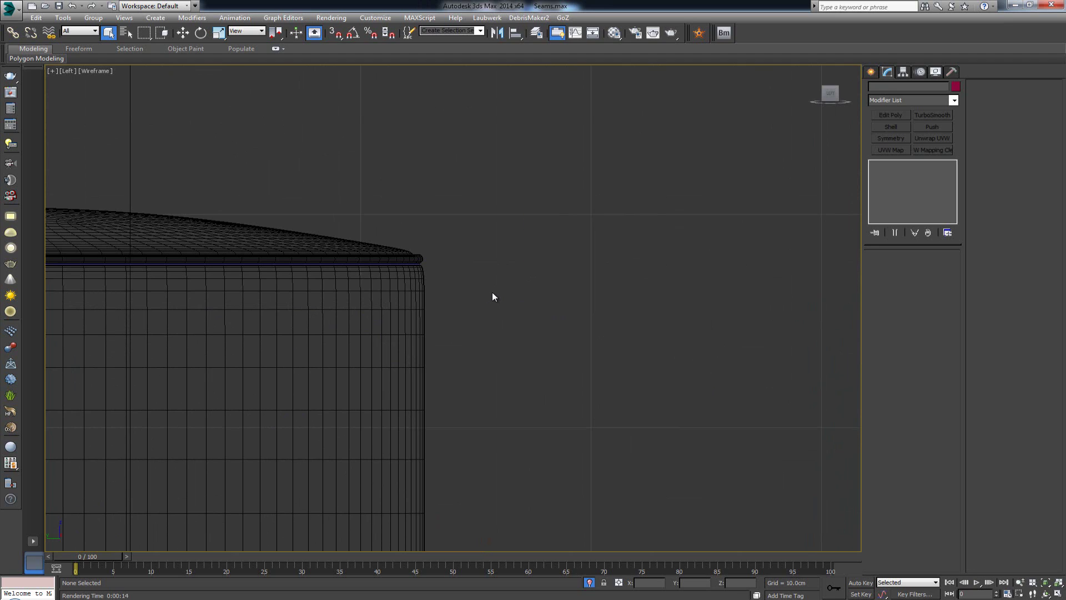
{"action": "right_click", "coordinate": [492, 292], "text": "ctrl"}
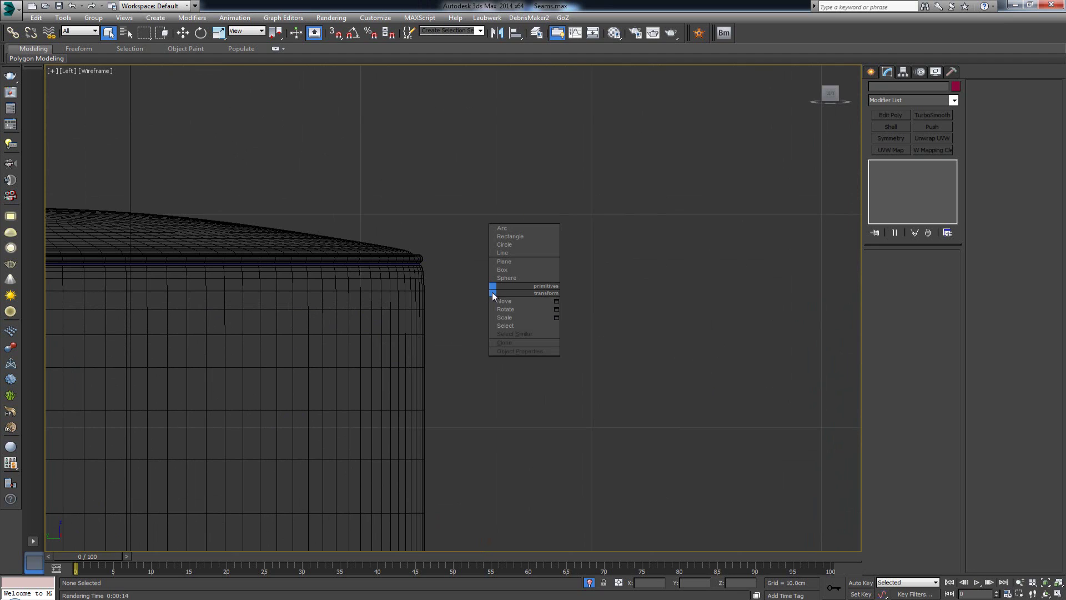
{"action": "left_click", "coordinate": [519, 252]}
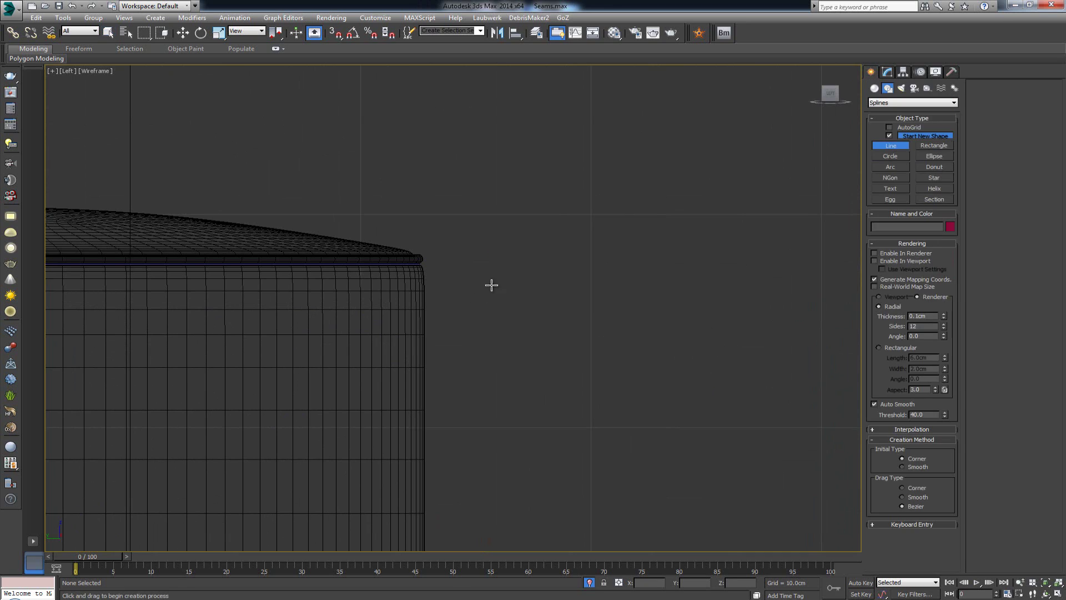
{"action": "scroll", "coordinate": [467, 369], "scroll_direction": "up", "scroll_amount": 4}
{"action": "left_click", "coordinate": [448, 192]}
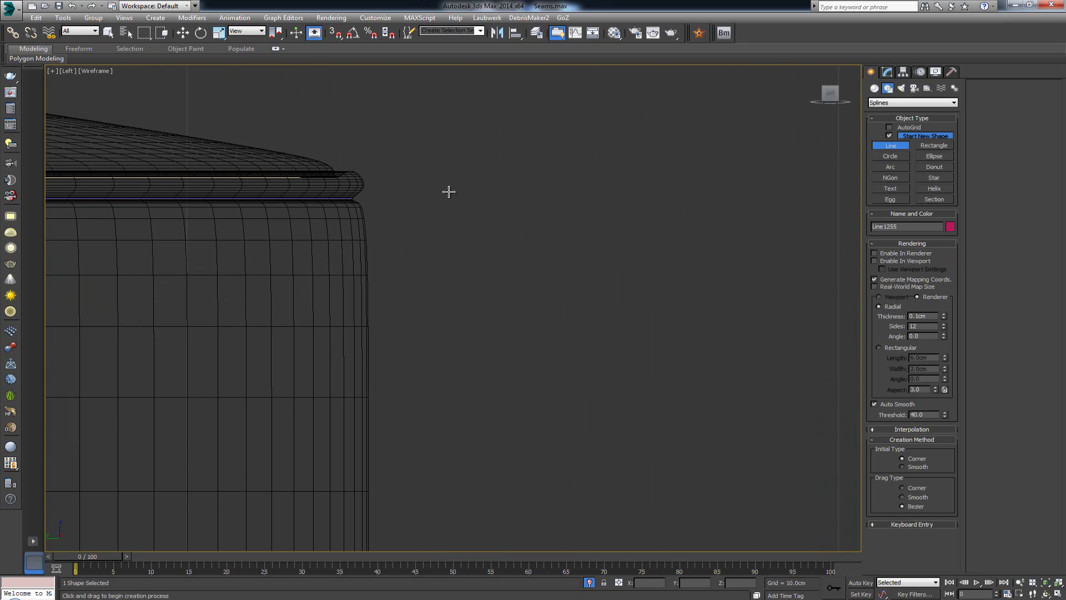
{"action": "left_click", "coordinate": [464, 192]}
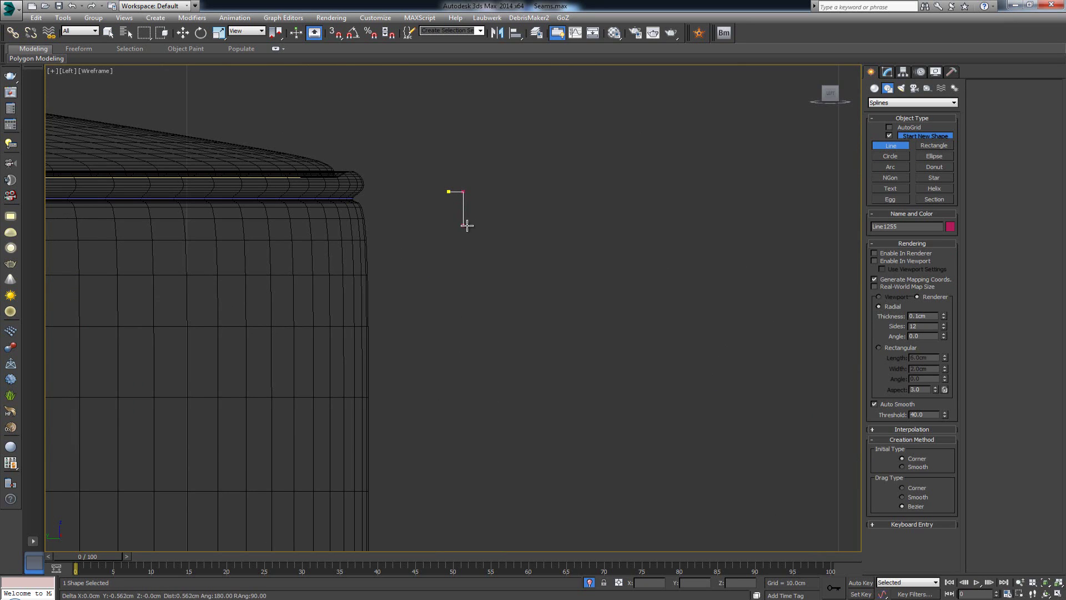
{"action": "left_click", "coordinate": [464, 225]}
{"action": "left_click", "coordinate": [451, 225]}
{"action": "right_click", "coordinate": [459, 247]}
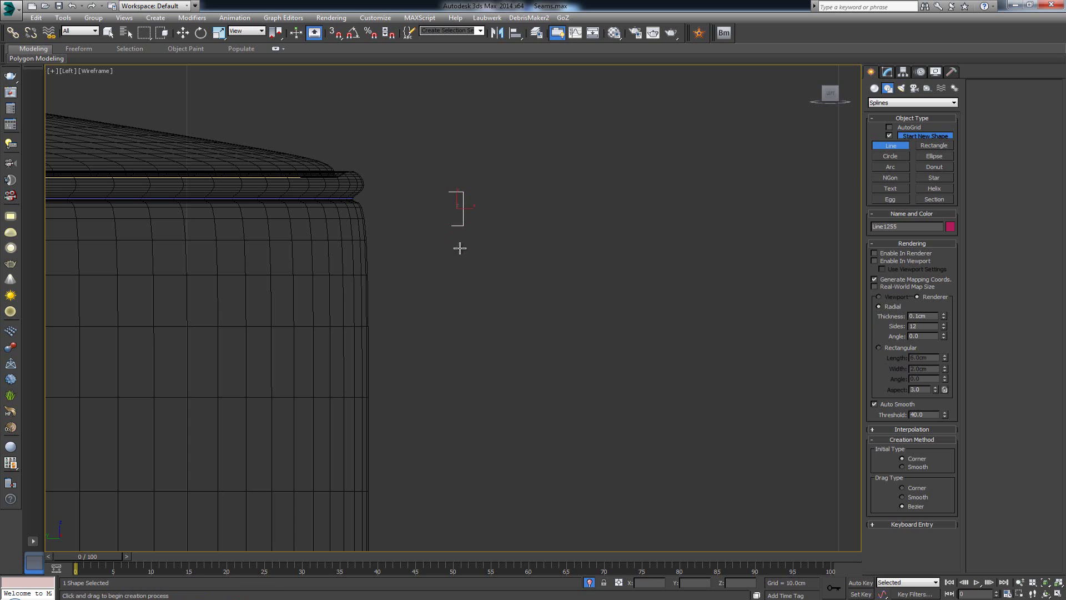
Step: Fillet both outer corner vertices of the bracket-shaped line by about 0.119 cm
{"action": "middle_click_drag", "start_coordinate": [461, 209], "coordinate": [464, 290]}
{"action": "scroll", "coordinate": [464, 291], "scroll_direction": "up", "scroll_amount": 2}
{"action": "left_click_drag", "start_coordinate": [435, 268], "coordinate": [467, 282]}
{"action": "key", "text": "w"}
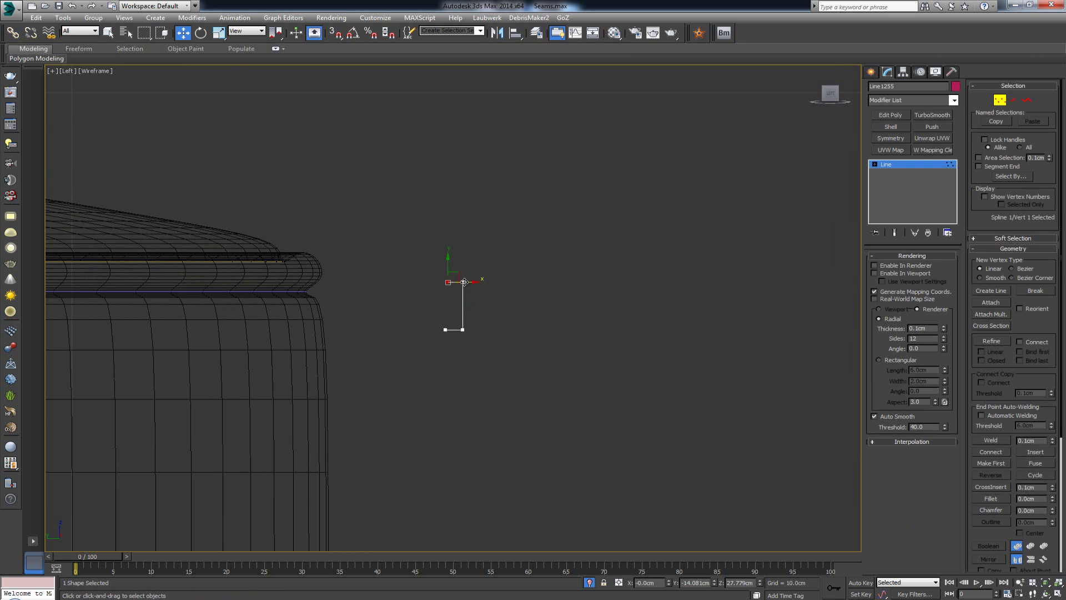
{"action": "scroll", "coordinate": [459, 294], "scroll_direction": "up", "scroll_amount": 2}
{"action": "scroll", "coordinate": [459, 297], "scroll_direction": "up", "scroll_amount": 2}
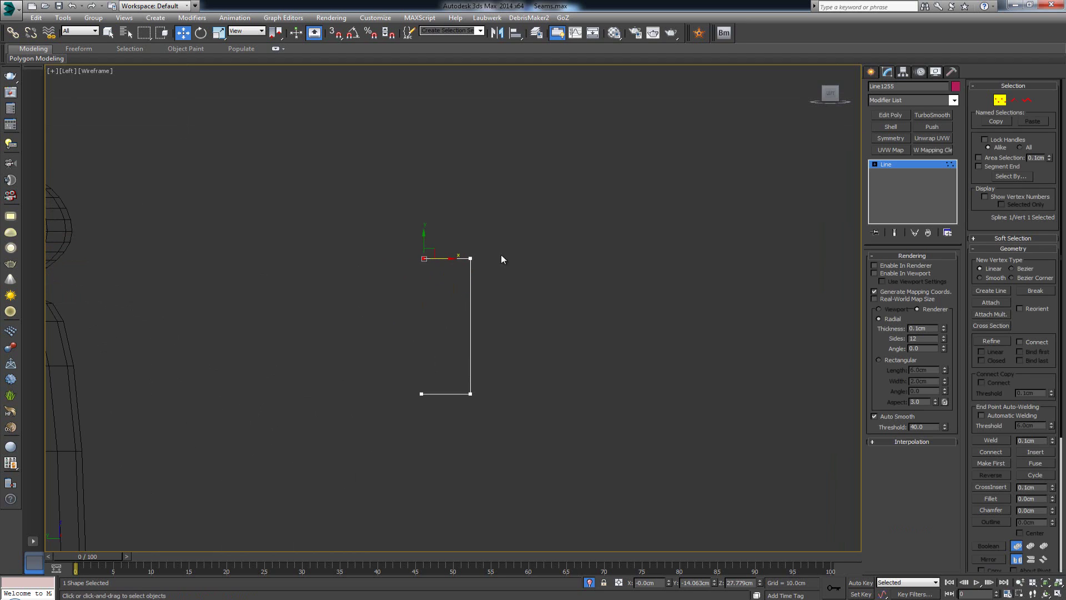
{"action": "left_click_drag", "start_coordinate": [456, 446], "coordinate": [456, 444]}
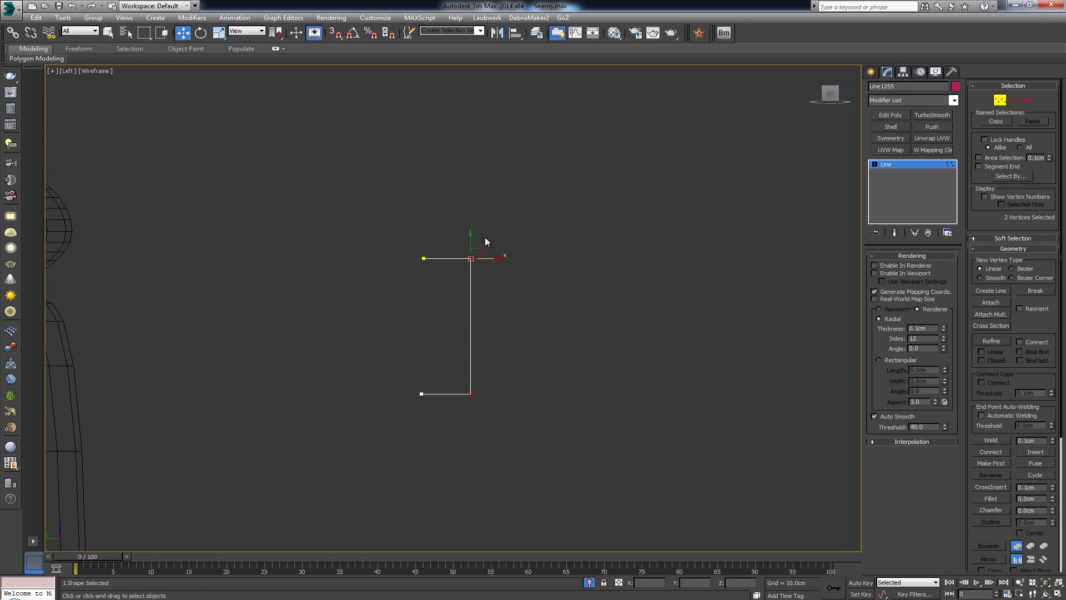
{"action": "left_click", "coordinate": [1002, 501]}
{"action": "left_click_drag", "start_coordinate": [471, 394], "coordinate": [476, 364]}
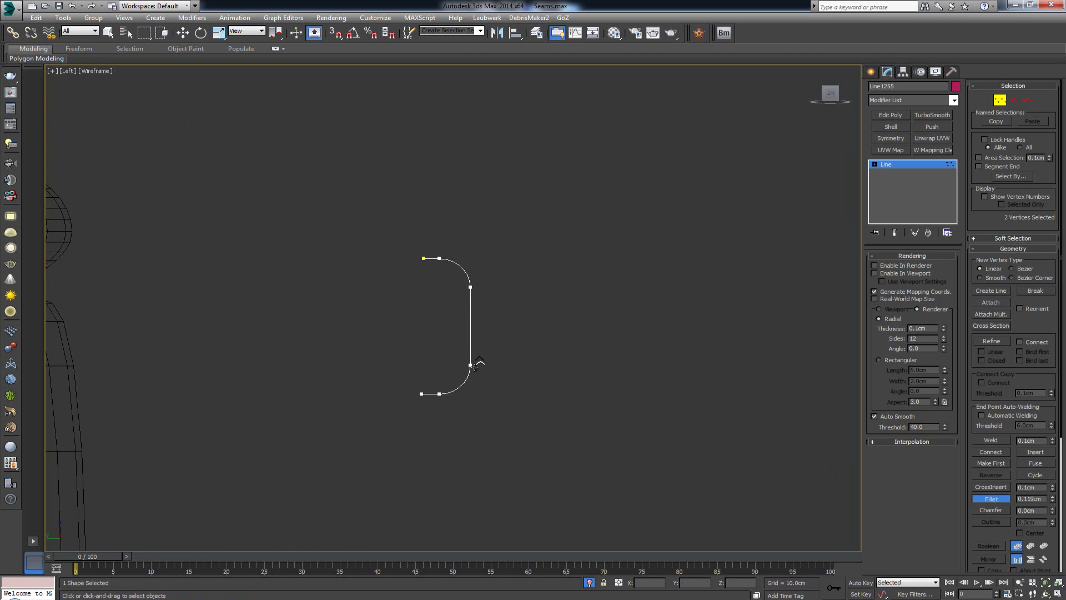
Step: Leave vertex editing and enable the stitch line in both the renderer and the viewport
{"action": "left_click", "coordinate": [1000, 101]}
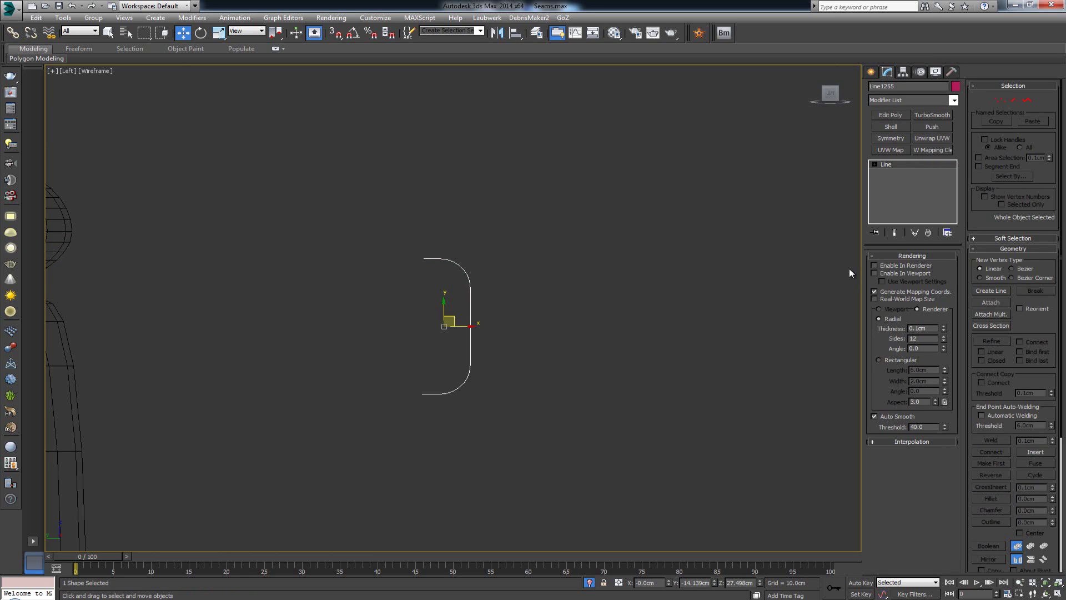
{"action": "left_click", "coordinate": [915, 266]}
{"action": "left_click", "coordinate": [917, 273]}
Step: In the Perspective viewport, move the stitch along Y onto the stool's rim and lower it to a height of about 27.72 cm
{"action": "middle_click_drag", "start_coordinate": [383, 328], "coordinate": [450, 360]}
{"action": "key", "text": "alt+w"}
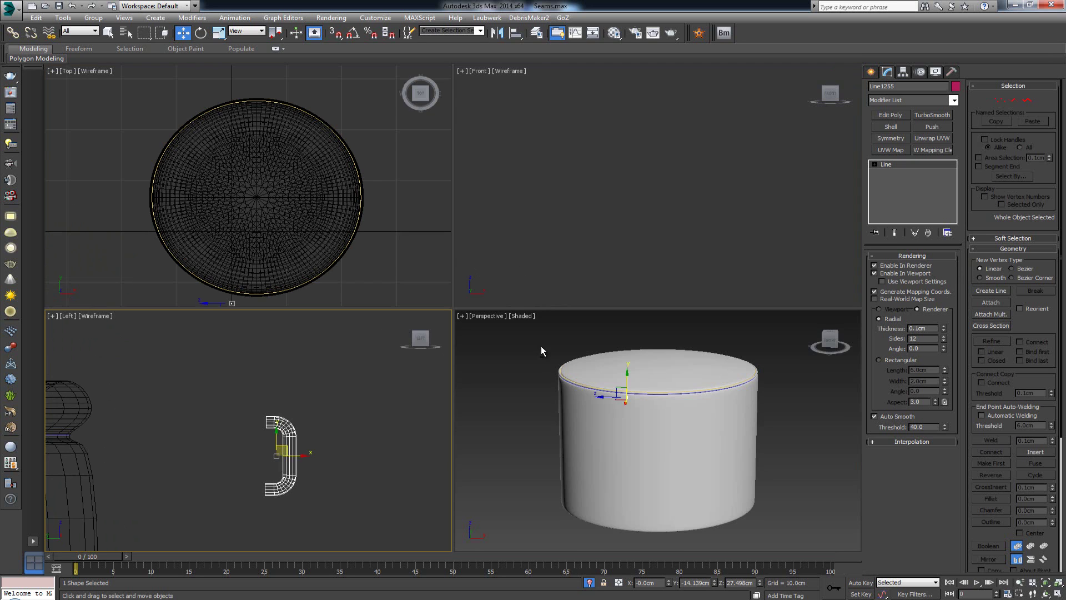
{"action": "key", "text": "alt+w"}
{"action": "key", "text": "z"}
{"action": "middle_click_drag", "start_coordinate": [583, 366], "coordinate": [589, 324], "text": "alt"}
{"action": "scroll", "coordinate": [586, 332], "scroll_direction": "down", "scroll_amount": 10}
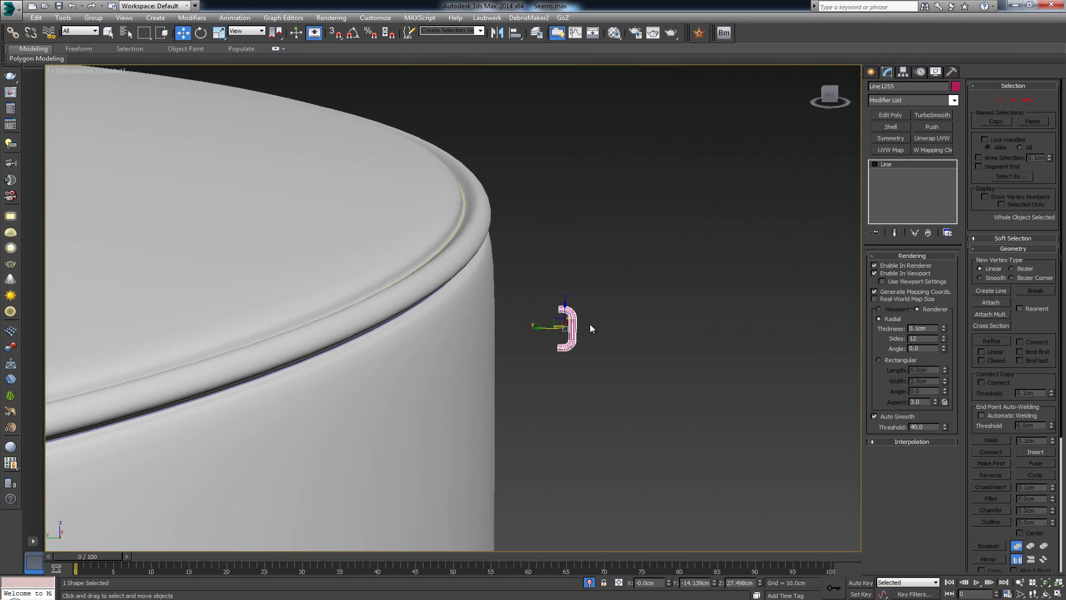
{"action": "key", "text": "z"}
{"action": "scroll", "coordinate": [609, 355], "scroll_direction": "down", "scroll_amount": 10}
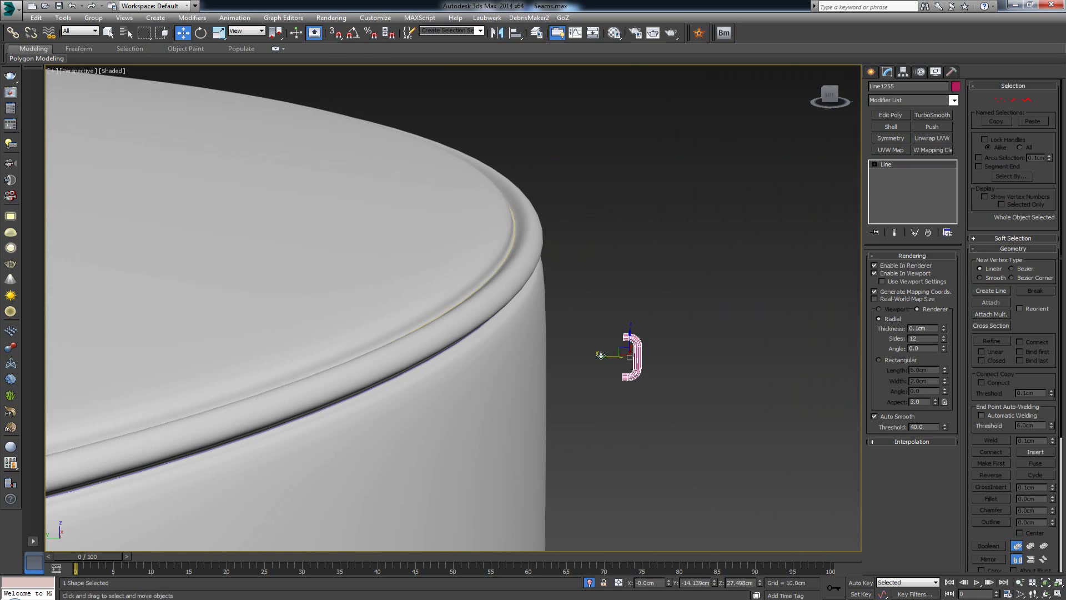
{"action": "left_click_drag", "start_coordinate": [609, 354], "coordinate": [470, 339]}
{"action": "middle_click_drag", "start_coordinate": [485, 313], "coordinate": [416, 342], "text": "alt"}
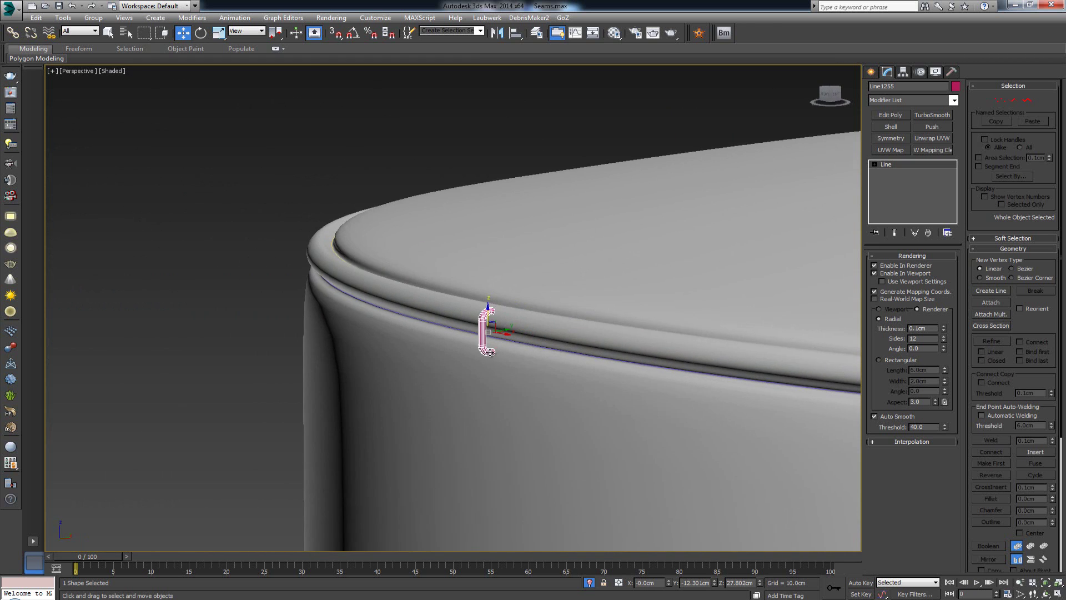
{"action": "key", "text": "z"}
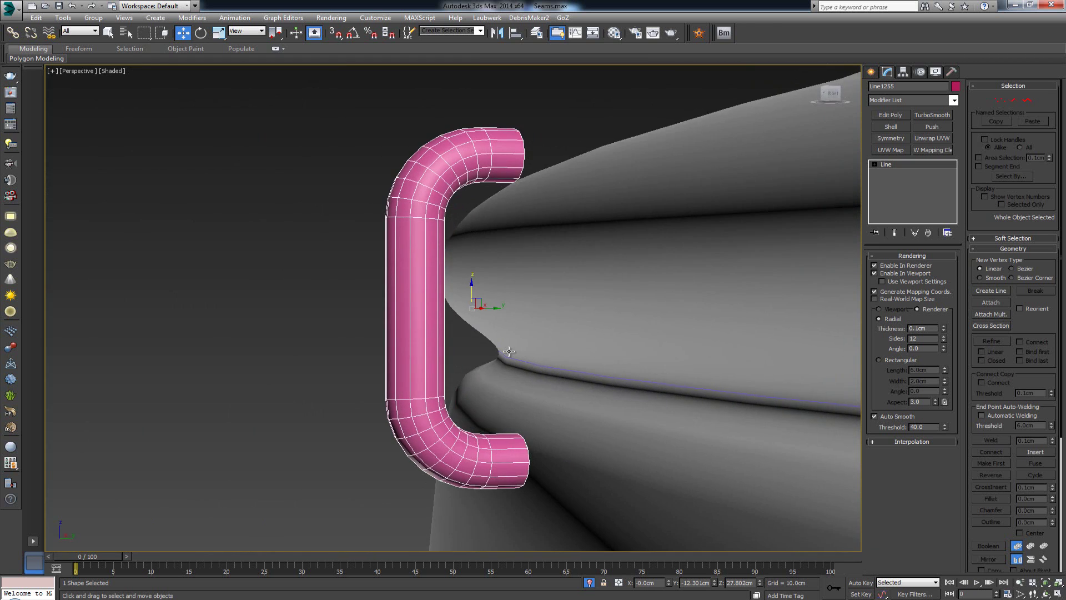
{"action": "left_click_drag", "start_coordinate": [473, 286], "coordinate": [479, 331]}
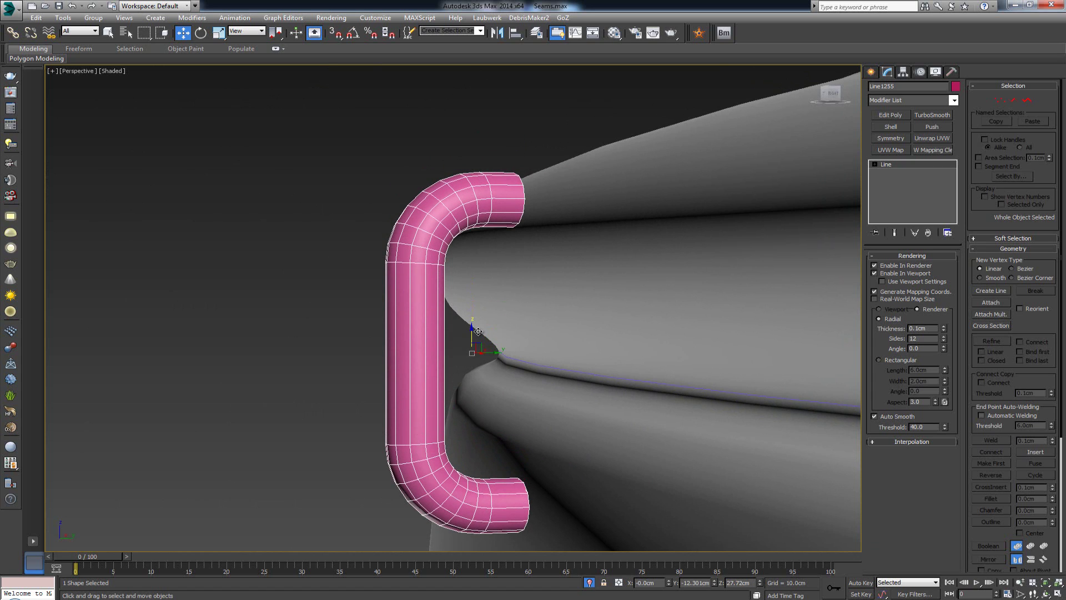
Step: Lower the stitch's upper vertices to shorten it, and pull its two end vertices in toward the bends
{"action": "key", "text": "1"}
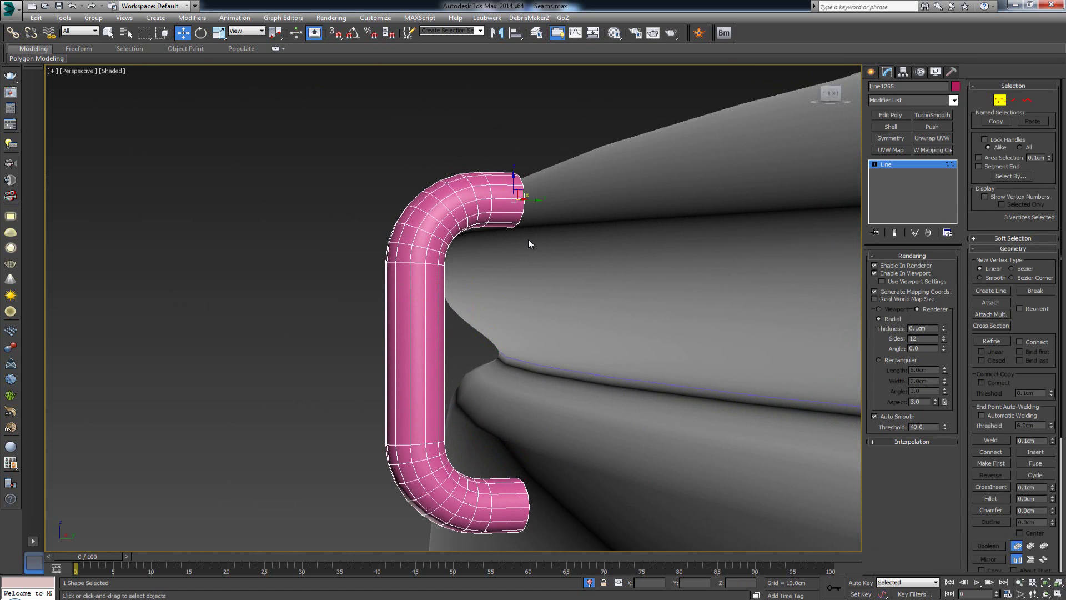
{"action": "key", "text": "F3"}
{"action": "left_click_drag", "start_coordinate": [514, 180], "coordinate": [516, 293]}
{"action": "middle_click_drag", "start_coordinate": [578, 312], "coordinate": [554, 269], "text": "alt"}
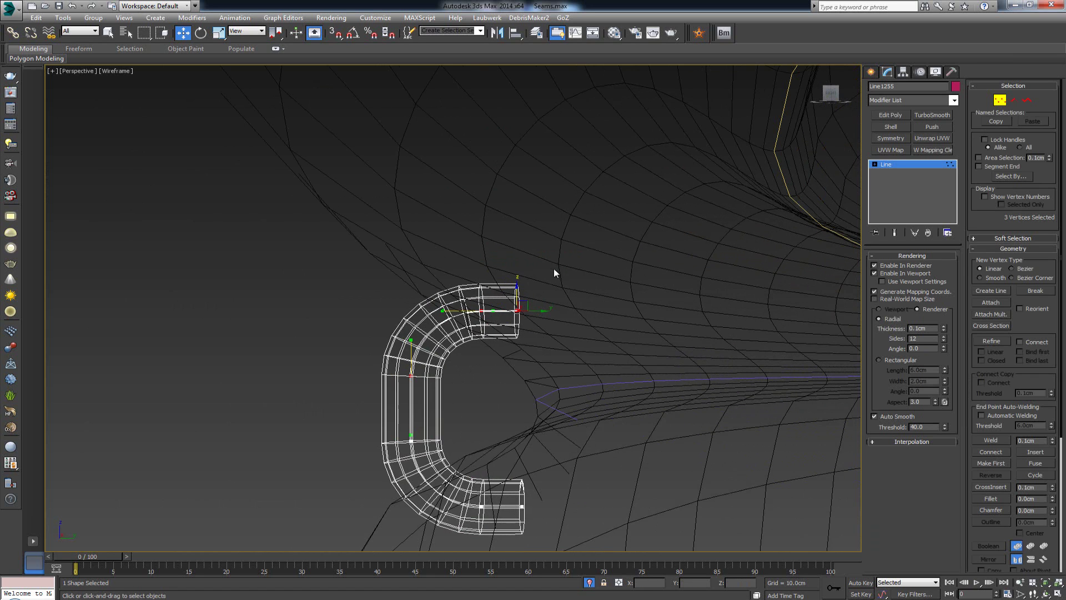
{"action": "left_click_drag", "start_coordinate": [506, 494], "coordinate": [510, 537]}
{"action": "left_click_drag", "start_coordinate": [536, 309], "coordinate": [516, 313]}
{"action": "middle_click_drag", "start_coordinate": [516, 313], "coordinate": [568, 331], "text": "alt"}
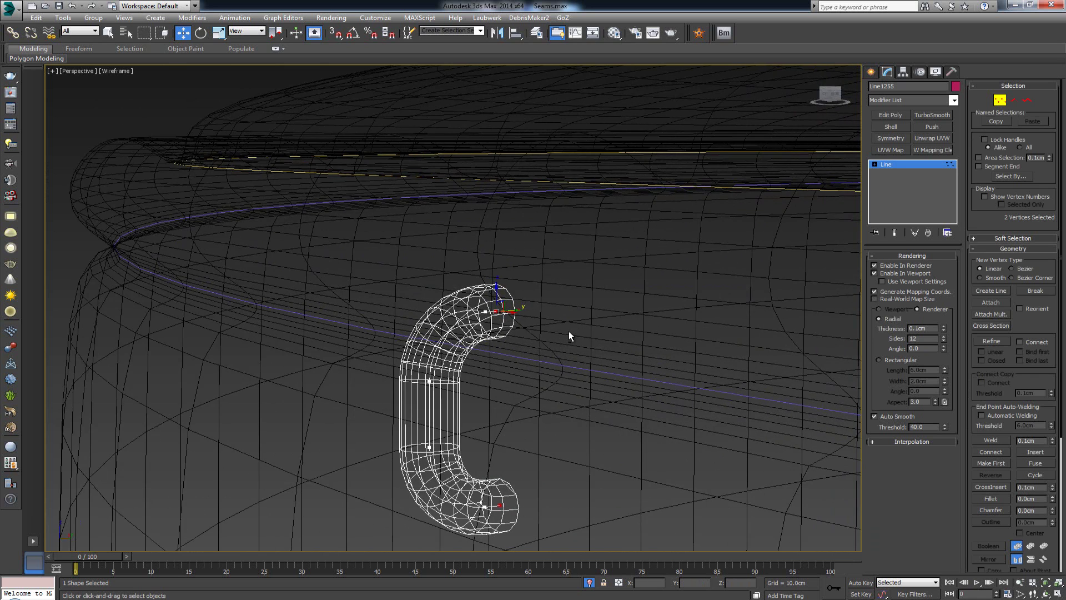
Step: Return to shaded display and set the stitch line's rendered thickness to 0.03 cm
{"action": "key", "text": "F3"}
{"action": "left_click_drag", "start_coordinate": [930, 328], "coordinate": [916, 328]}
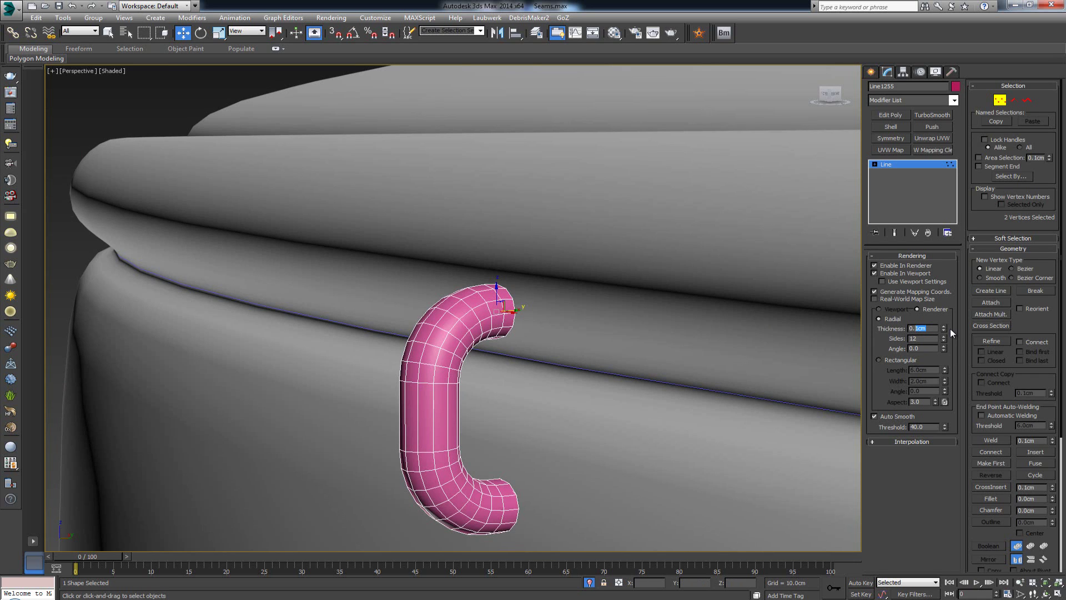
{"action": "key", "text": "Return"}
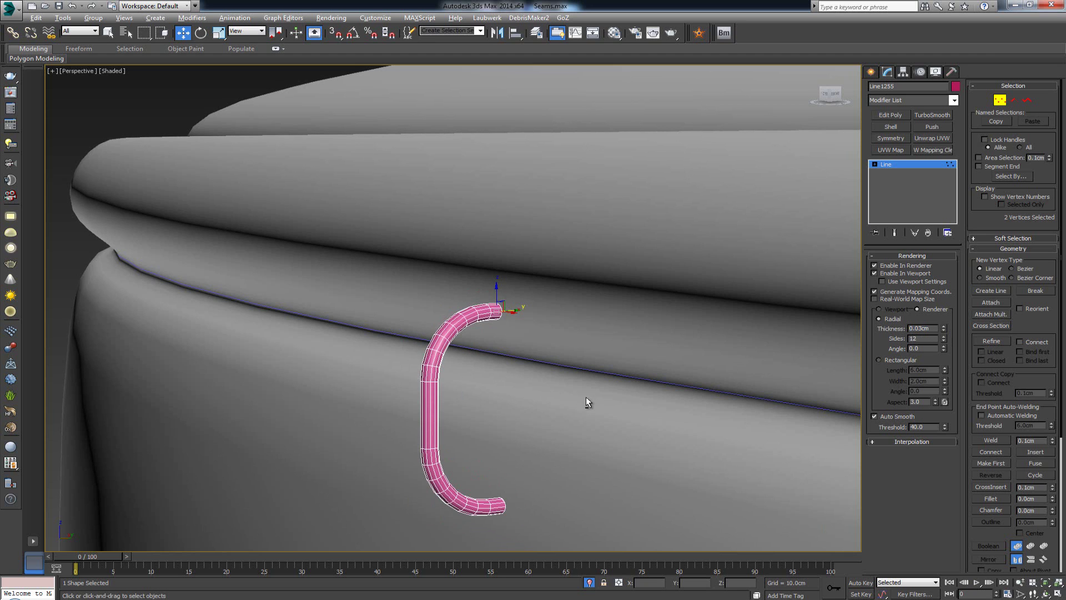
{"action": "mouse_move", "coordinate": [588, 402]}
{"action": "middle_mouse_down", "text": "alt"}
{"action": "mouse_move", "coordinate": [595, 394]}
{"action": "mouse_move", "coordinate": [569, 394]}
{"action": "middle_mouse_up", "text": "alt"}
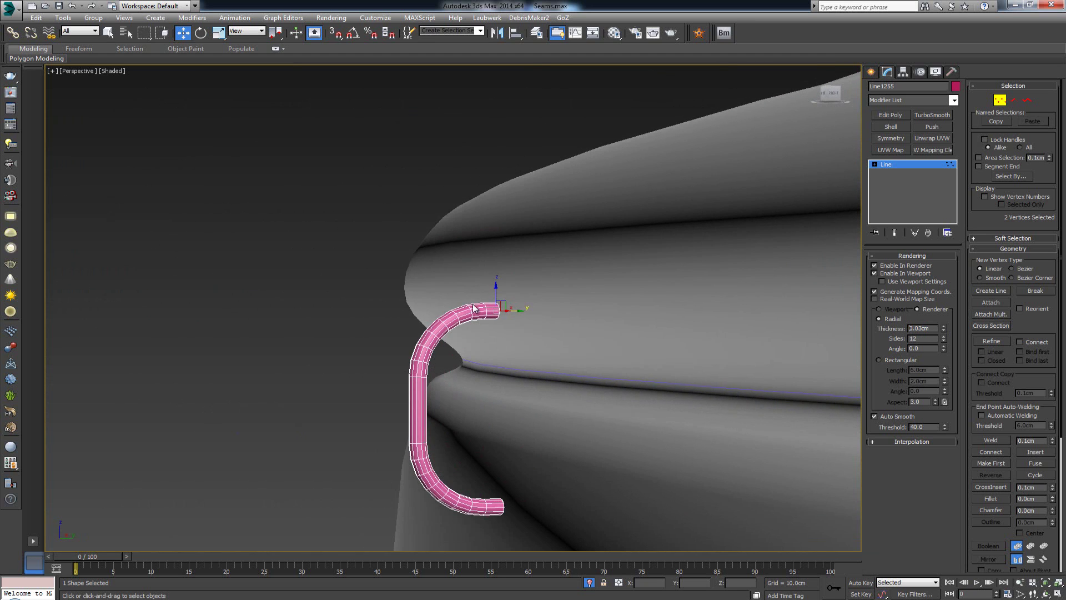
{"action": "left_click_drag", "start_coordinate": [583, 258], "coordinate": [376, 388]}
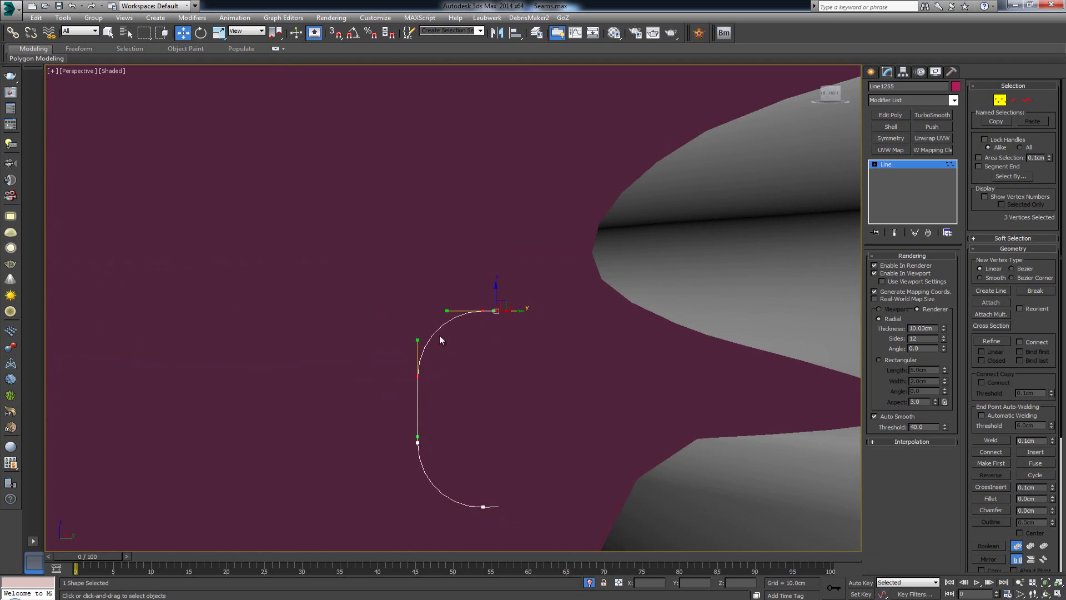
{"action": "left_click_drag", "start_coordinate": [937, 328], "coordinate": [884, 325]}
{"action": "type", "text": "0.03"}
{"action": "key", "text": "Return"}
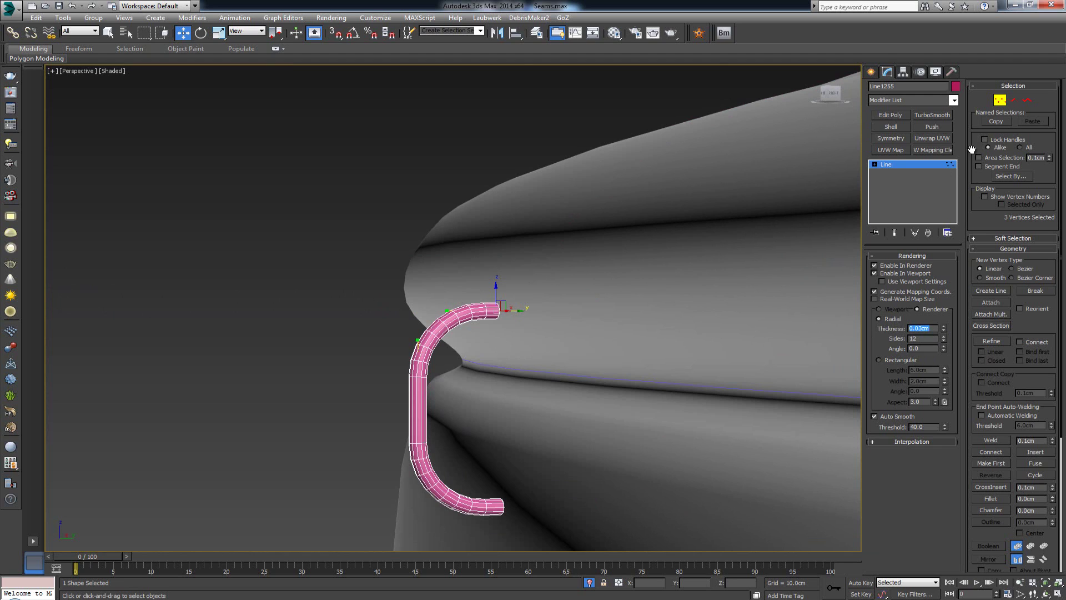
{"action": "left_click", "coordinate": [915, 190]}
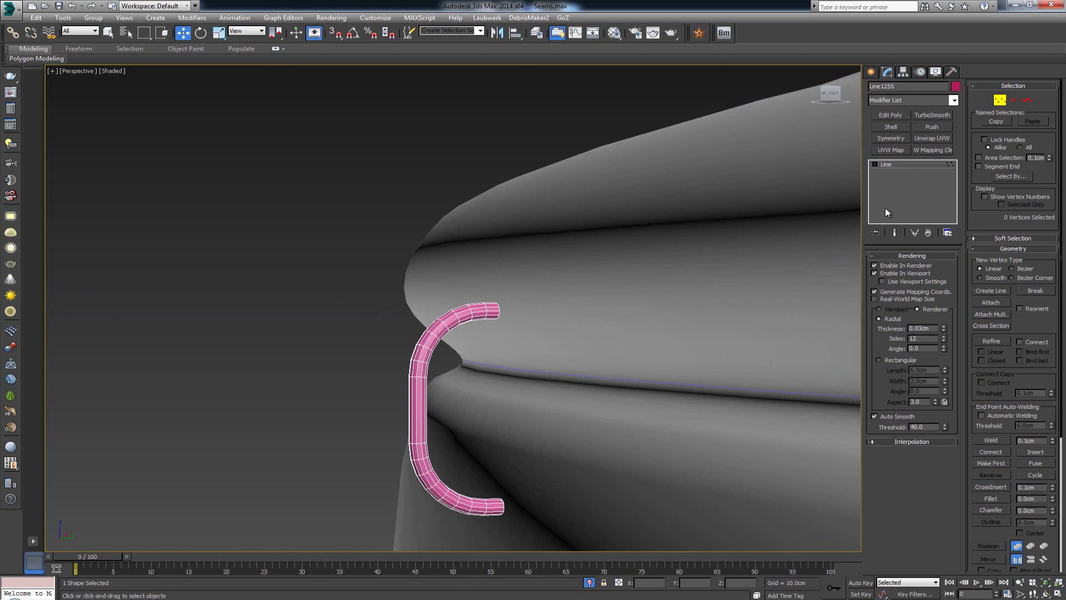
Step: Lower the stitch's three upper vertices further so that its straight middle shrinks to a rounded C shape
{"action": "left_click_drag", "start_coordinate": [343, 228], "coordinate": [587, 397]}
{"action": "left_click_drag", "start_coordinate": [499, 290], "coordinate": [495, 365]}
{"action": "scroll", "coordinate": [590, 354], "scroll_direction": "down", "scroll_amount": 3}
{"action": "middle_click_drag", "start_coordinate": [590, 354], "coordinate": [641, 360], "text": "alt"}
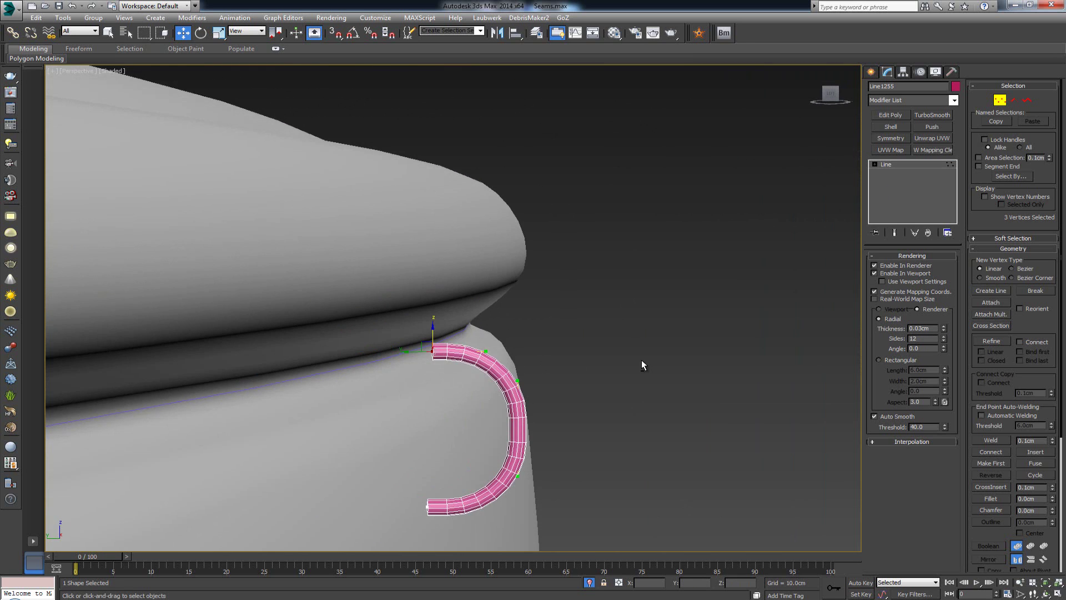
Step: In wireframe display, delete the two end vertices of the stitch so that only its curved part remains
{"action": "key", "text": "F3"}
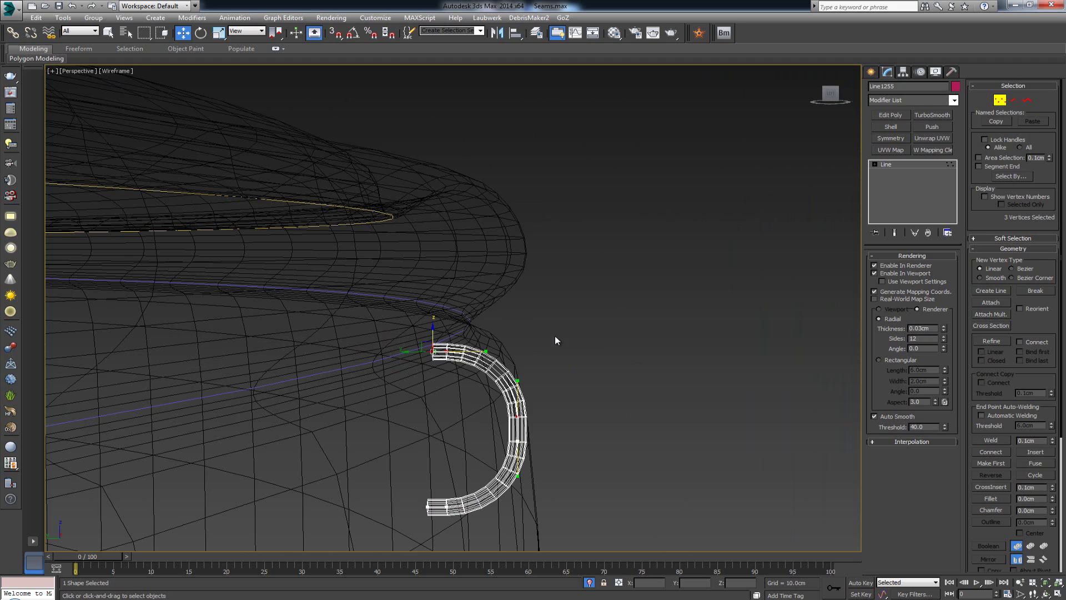
{"action": "left_click", "coordinate": [637, 332]}
{"action": "left_click_drag", "start_coordinate": [439, 522], "coordinate": [440, 523]}
{"action": "key", "text": "ctrl+z"}
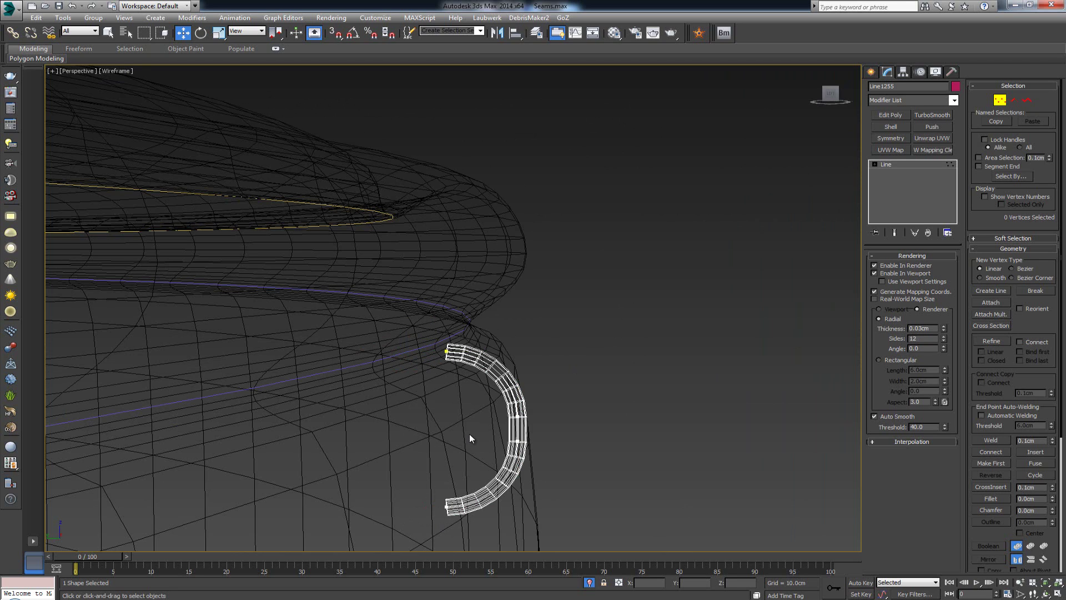
Step: Return to shaded display, leave vertex editing, and add an Edit Poly modifier to the stitch
{"action": "mouse_move", "coordinate": [484, 427]}
{"action": "middle_mouse_down", "text": "alt"}
{"action": "mouse_move", "coordinate": [500, 434]}
{"action": "mouse_move", "coordinate": [511, 412]}
{"action": "middle_mouse_up", "text": "alt"}
{"action": "key", "text": "F3"}
{"action": "left_click", "coordinate": [1000, 100]}
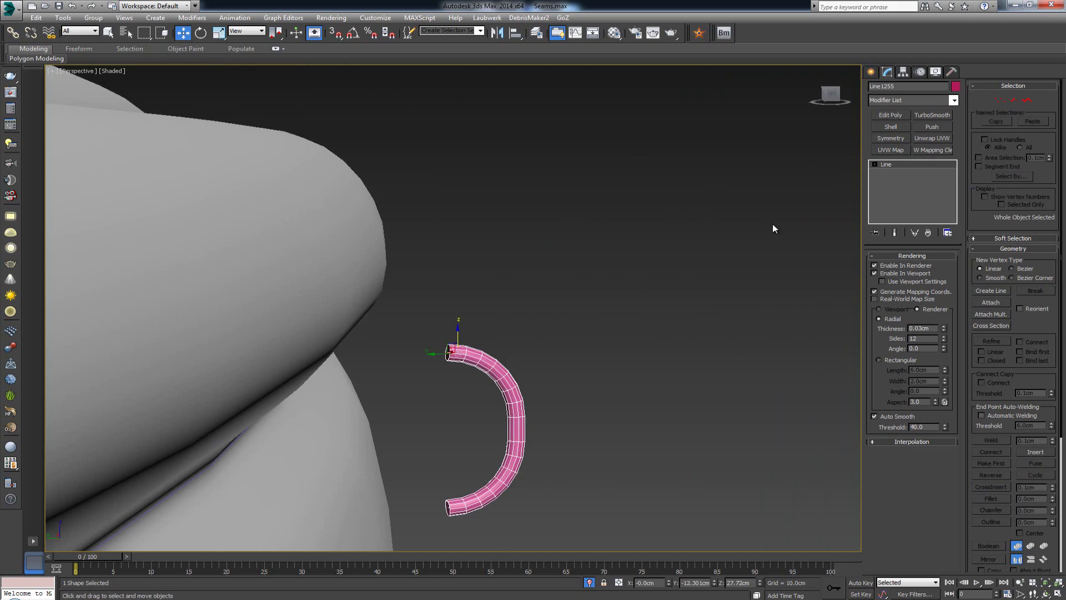
{"action": "middle_click_drag", "start_coordinate": [465, 445], "coordinate": [469, 404]}
{"action": "scroll", "coordinate": [469, 404], "scroll_direction": "up", "scroll_amount": 6}
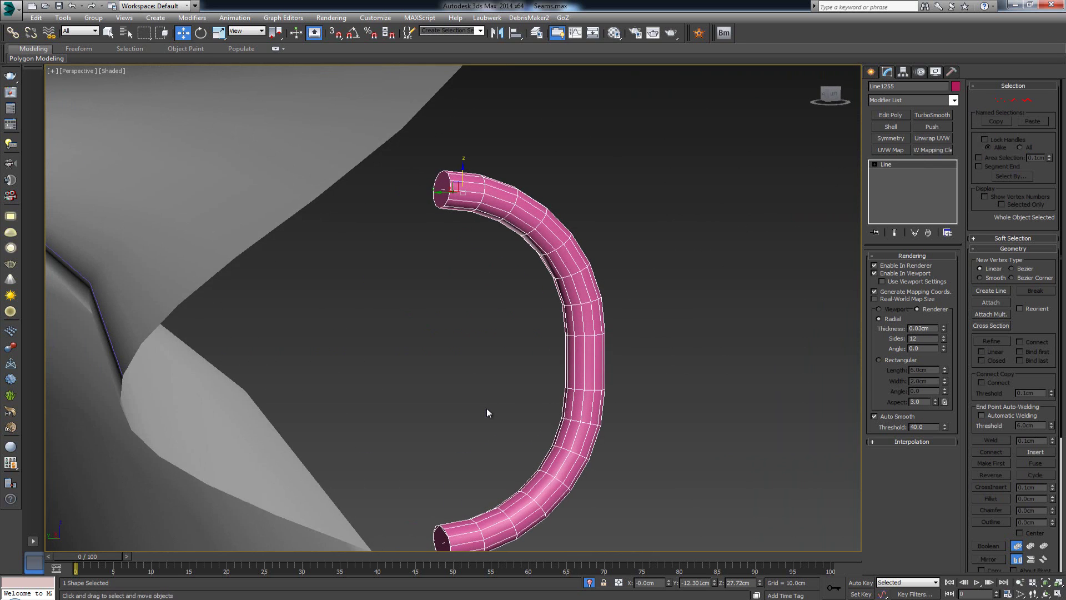
{"action": "left_click", "coordinate": [895, 114]}
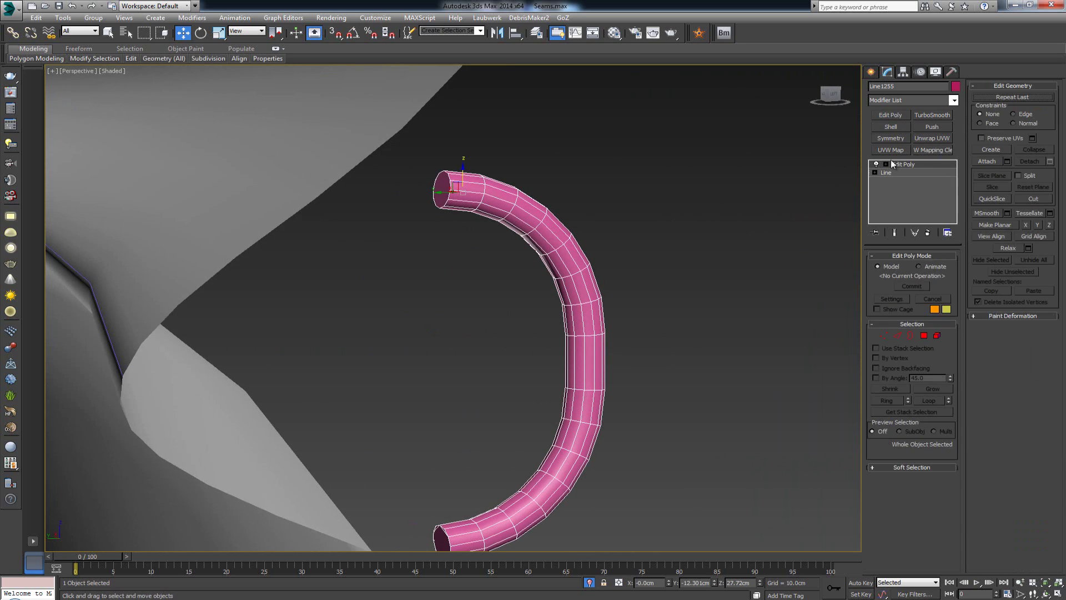
Step: Delete the cap polygons at both ends of the stitch tube, and leave polygon editing
{"action": "left_click", "coordinate": [924, 335]}
{"action": "left_click", "coordinate": [438, 534]}
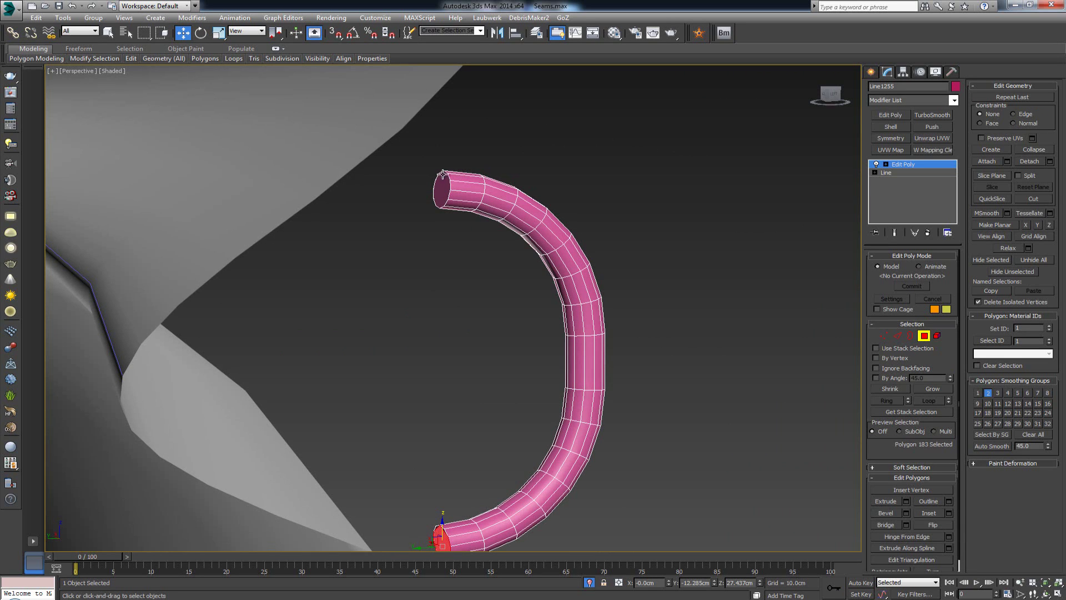
{"action": "left_click", "coordinate": [443, 174]}
{"action": "mouse_move", "coordinate": [452, 341]}
{"action": "middle_mouse_down"}
{"action": "mouse_move", "coordinate": [443, 219]}
{"action": "mouse_move", "coordinate": [407, 440]}
{"action": "mouse_move", "coordinate": [435, 333]}
{"action": "middle_mouse_up"}
{"action": "scroll", "coordinate": [441, 217], "scroll_direction": "up", "scroll_amount": 3}
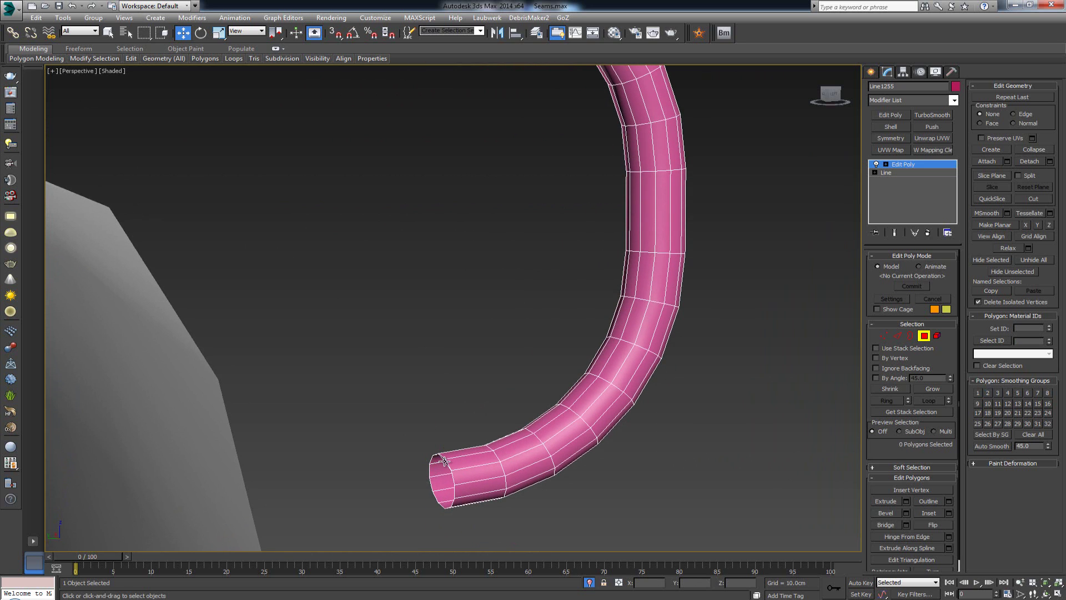
{"action": "left_click", "coordinate": [445, 462]}
{"action": "left_click", "coordinate": [465, 451]}
{"action": "middle_click_drag", "start_coordinate": [663, 302], "coordinate": [544, 295], "text": "alt"}
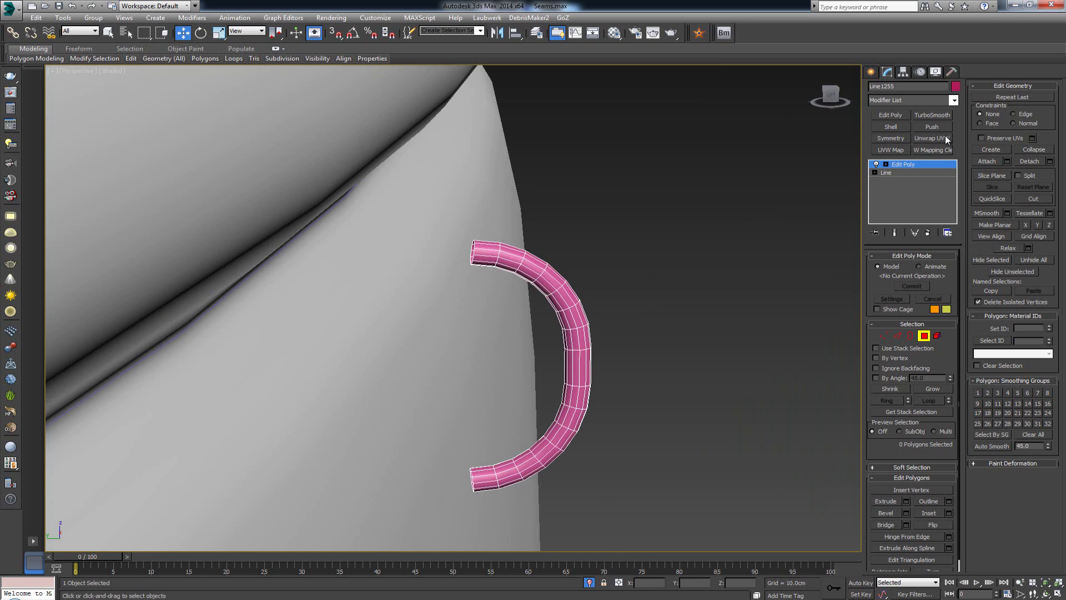
{"action": "middle_click_drag", "start_coordinate": [692, 155], "coordinate": [525, 167], "text": "alt"}
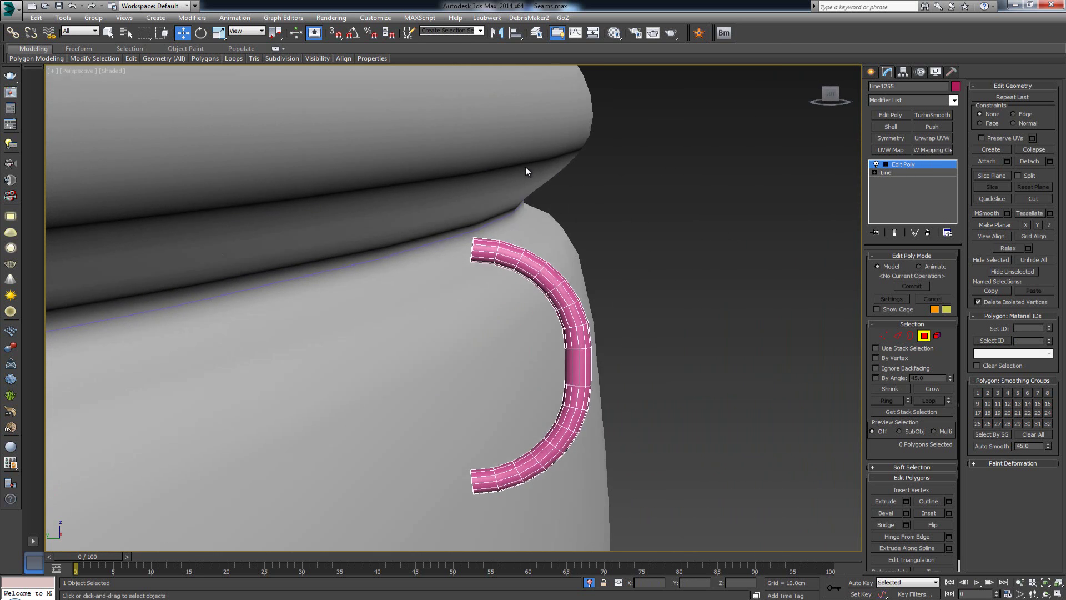
{"action": "left_click", "coordinate": [924, 336]}
Step: Enable Affect Pivot Only for the stitch, frame it in a maximized Left view, and center the pivot to the object
{"action": "mouse_move", "coordinate": [533, 278]}
{"action": "middle_mouse_down", "text": "alt"}
{"action": "mouse_move", "coordinate": [455, 291]}
{"action": "mouse_move", "coordinate": [562, 284]}
{"action": "mouse_move", "coordinate": [547, 288]}
{"action": "middle_mouse_up", "text": "alt"}
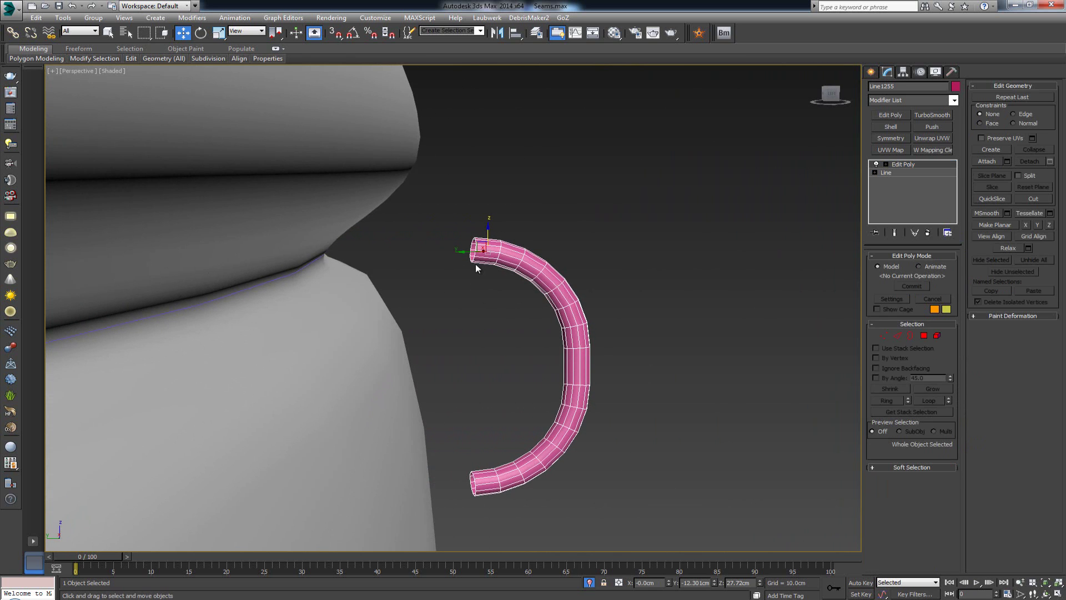
{"action": "left_click", "coordinate": [902, 72]}
{"action": "left_click", "coordinate": [913, 136]}
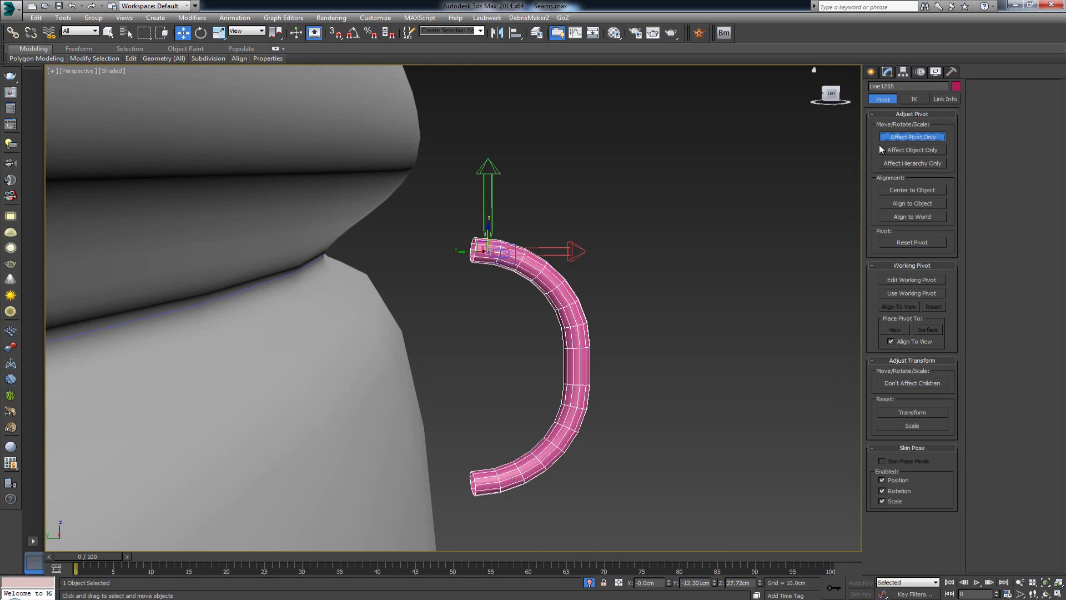
{"action": "middle_click_drag", "start_coordinate": [525, 232], "coordinate": [521, 235], "text": "alt"}
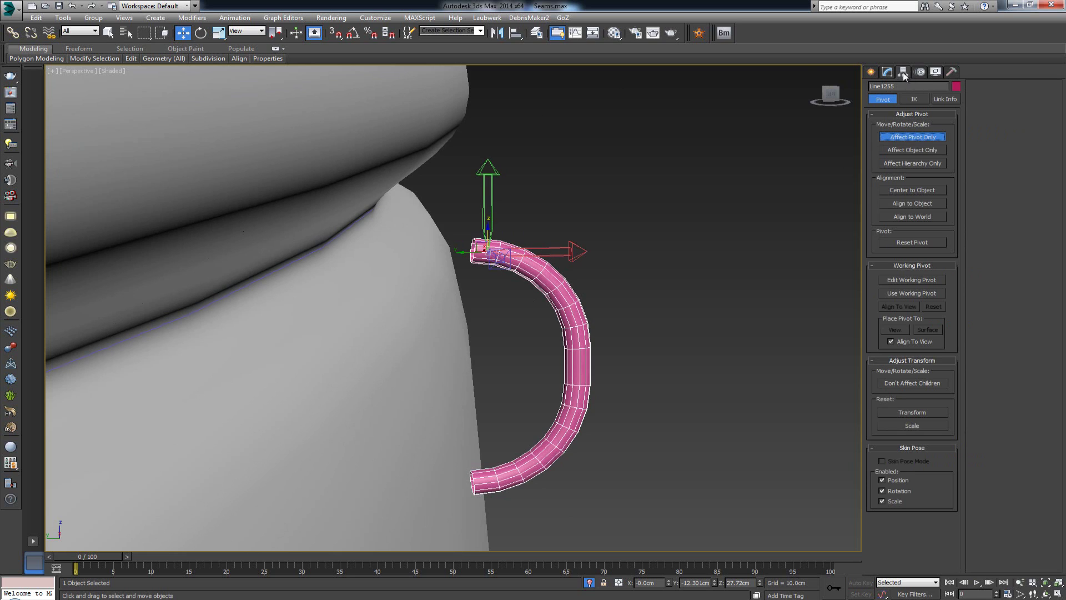
{"action": "key", "text": "alt+w"}
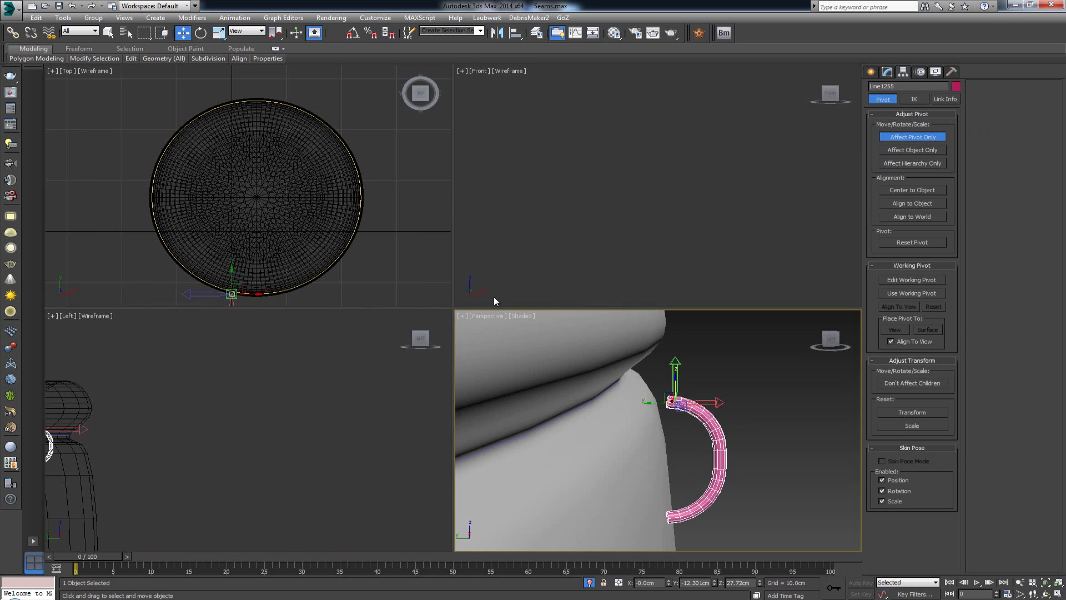
{"action": "right_click", "coordinate": [352, 362]}
{"action": "key", "text": "z"}
{"action": "key", "text": "alt+w"}
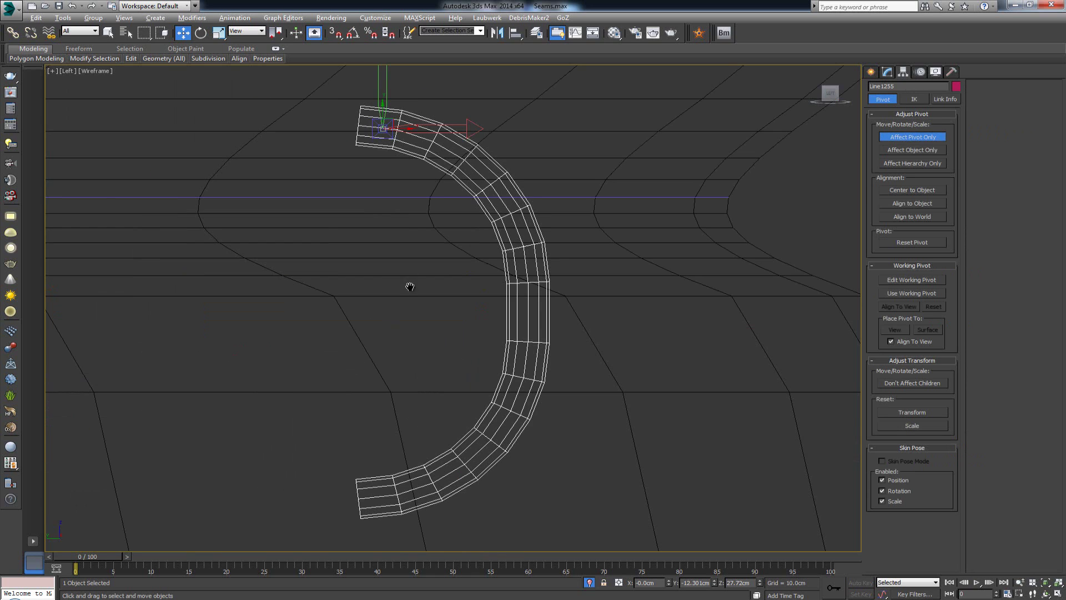
{"action": "scroll", "coordinate": [409, 285], "scroll_direction": "down", "scroll_amount": 2}
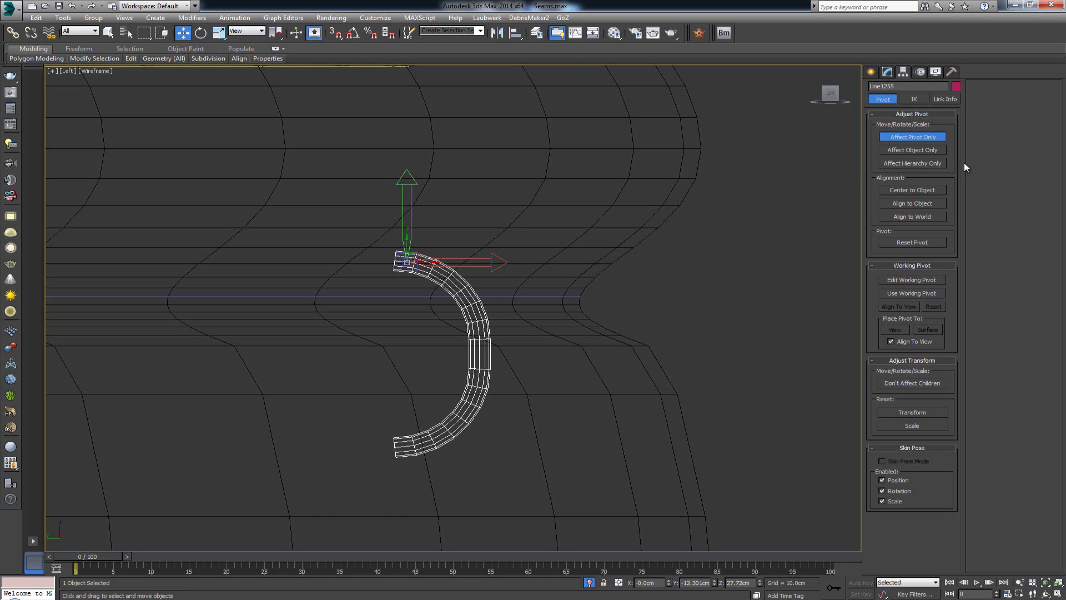
{"action": "left_click", "coordinate": [912, 190]}
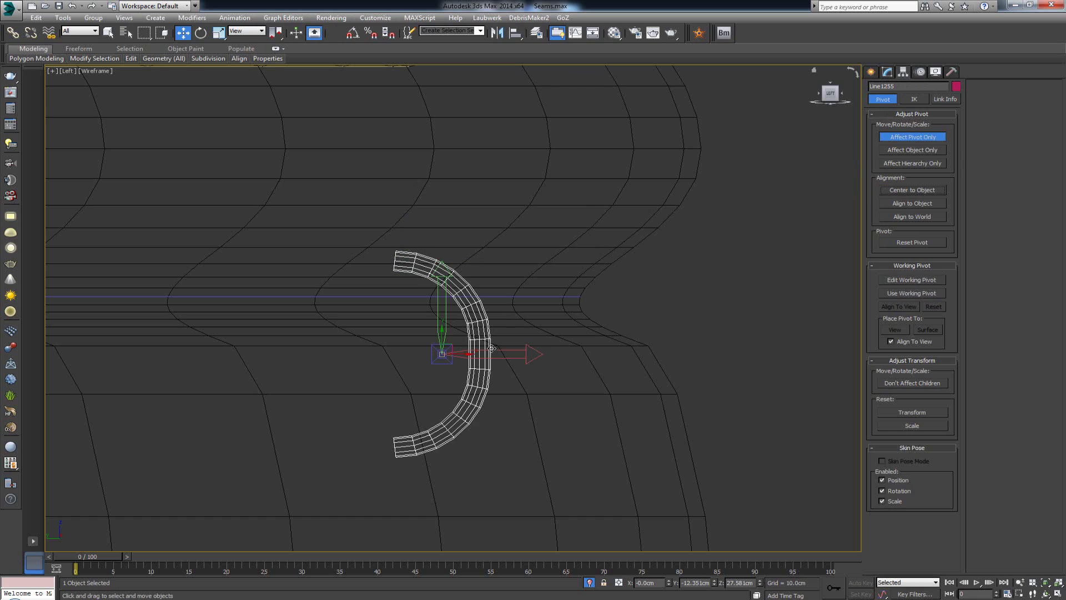
Step: Shift the stitch's pivot horizontally until it sits midway between the two open ends, and return to the Perspective view
{"action": "scroll", "coordinate": [480, 352], "scroll_direction": "up", "scroll_amount": 2}
{"action": "left_click_drag", "start_coordinate": [442, 354], "coordinate": [380, 351]}
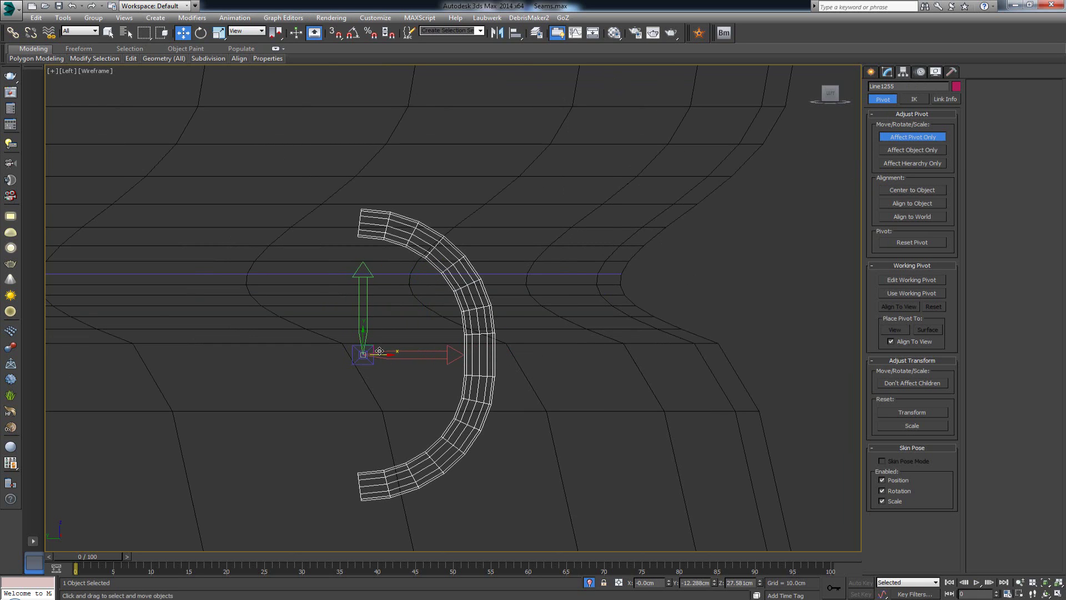
{"action": "left_click", "coordinate": [887, 73]}
{"action": "key", "text": "alt+w"}
{"action": "middle_click", "coordinate": [630, 387]}
{"action": "key", "text": "alt+w"}
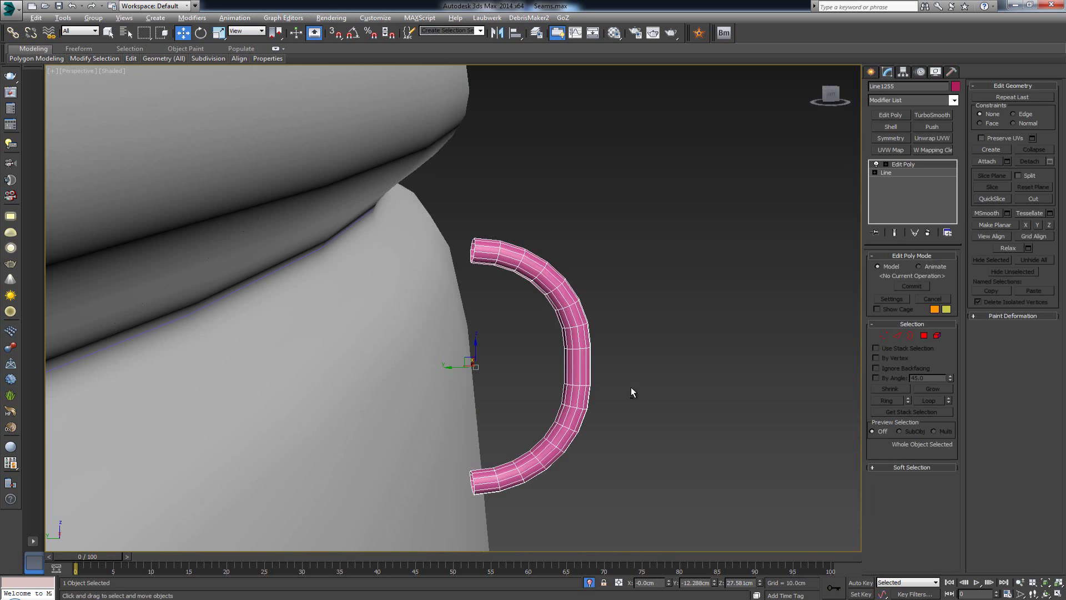
Step: Examine the stitch's position against the rim seam and its spline from several angles, keeping the stitch selected
{"action": "mouse_move", "coordinate": [631, 388]}
{"action": "middle_mouse_down", "text": "alt"}
{"action": "mouse_move", "coordinate": [571, 393]}
{"action": "mouse_move", "coordinate": [532, 381]}
{"action": "mouse_move", "coordinate": [595, 389]}
{"action": "mouse_move", "coordinate": [612, 413]}
{"action": "middle_mouse_up", "text": "alt"}
{"action": "scroll", "coordinate": [612, 413], "scroll_direction": "down", "scroll_amount": 2}
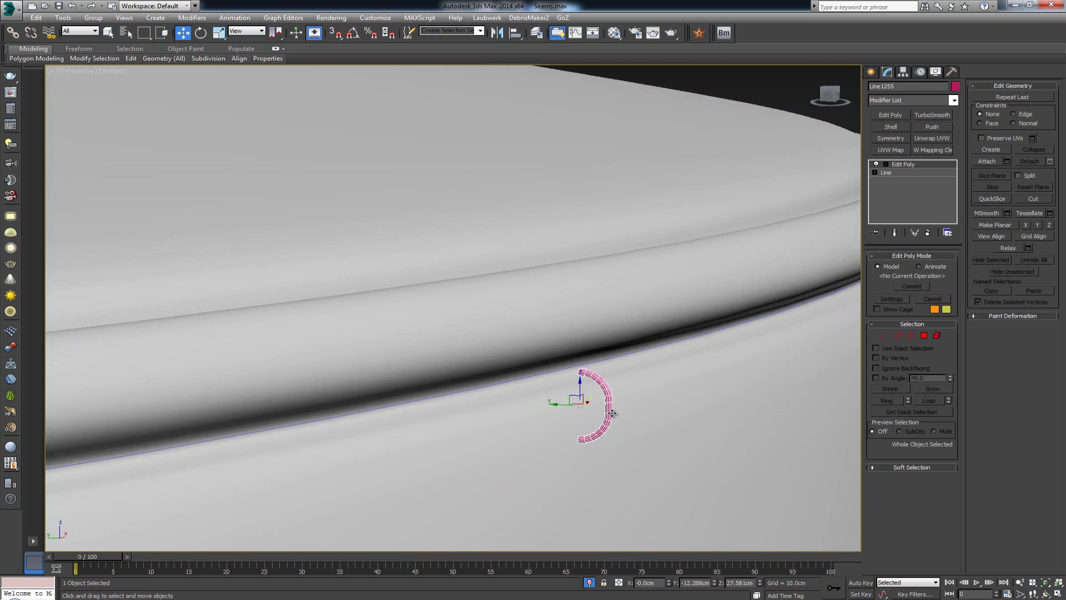
{"action": "scroll", "coordinate": [611, 411], "scroll_direction": "up", "scroll_amount": 2}
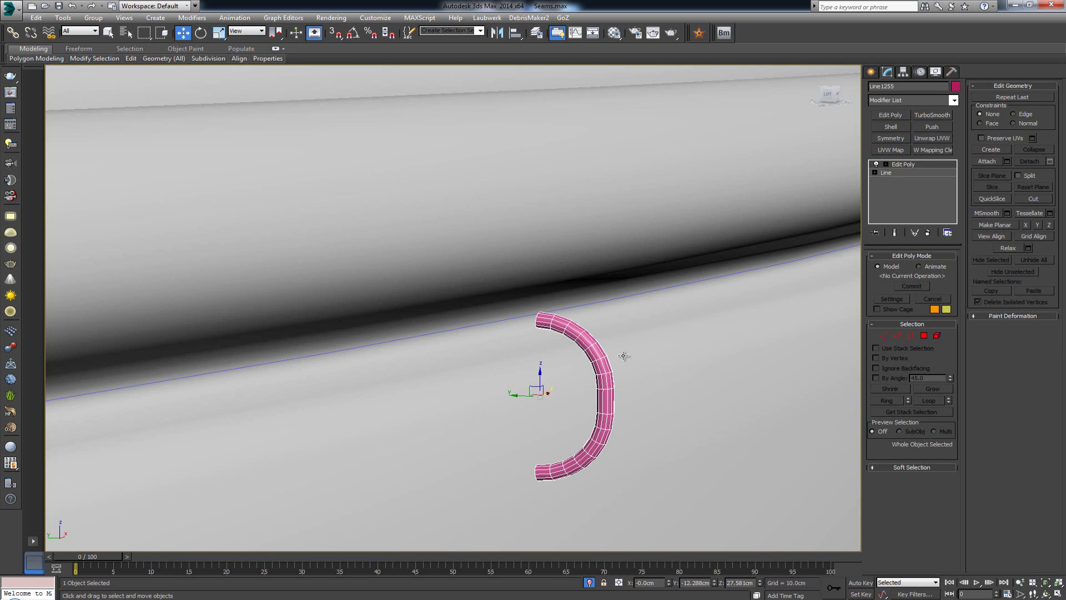
{"action": "middle_click_drag", "start_coordinate": [623, 357], "coordinate": [634, 348], "text": "alt"}
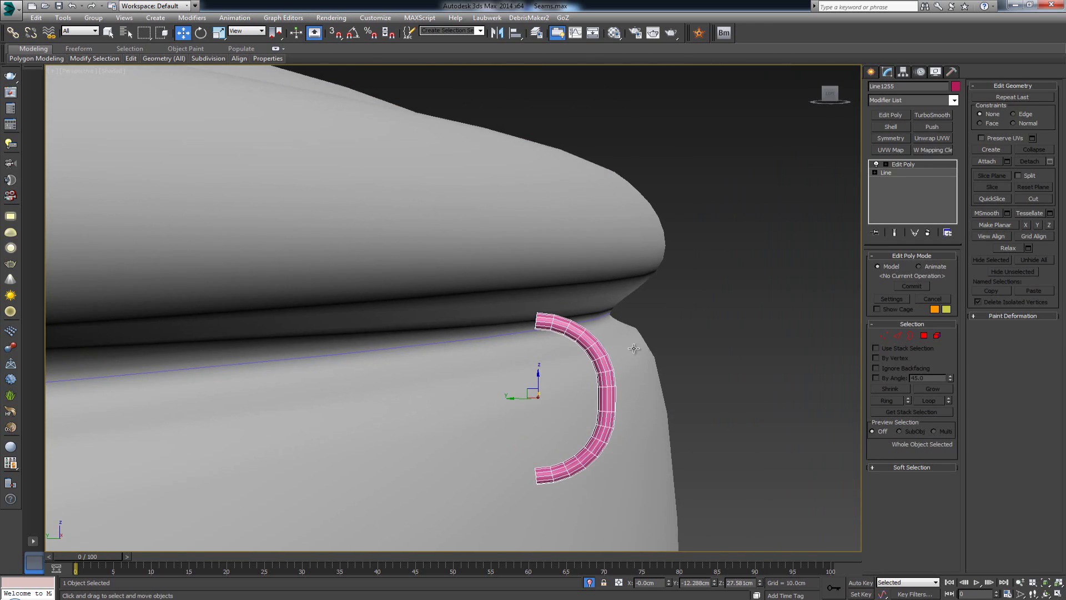
{"action": "left_click", "coordinate": [511, 333]}
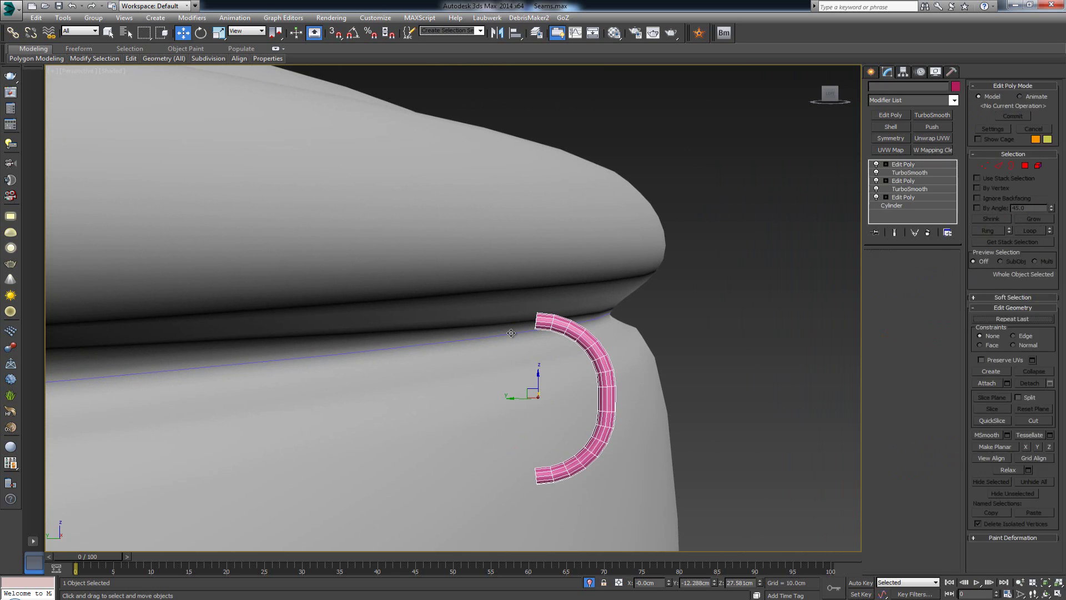
{"action": "left_click", "coordinate": [779, 332]}
{"action": "left_click", "coordinate": [595, 350]}
{"action": "middle_click_drag", "start_coordinate": [611, 292], "coordinate": [621, 297], "text": "alt"}
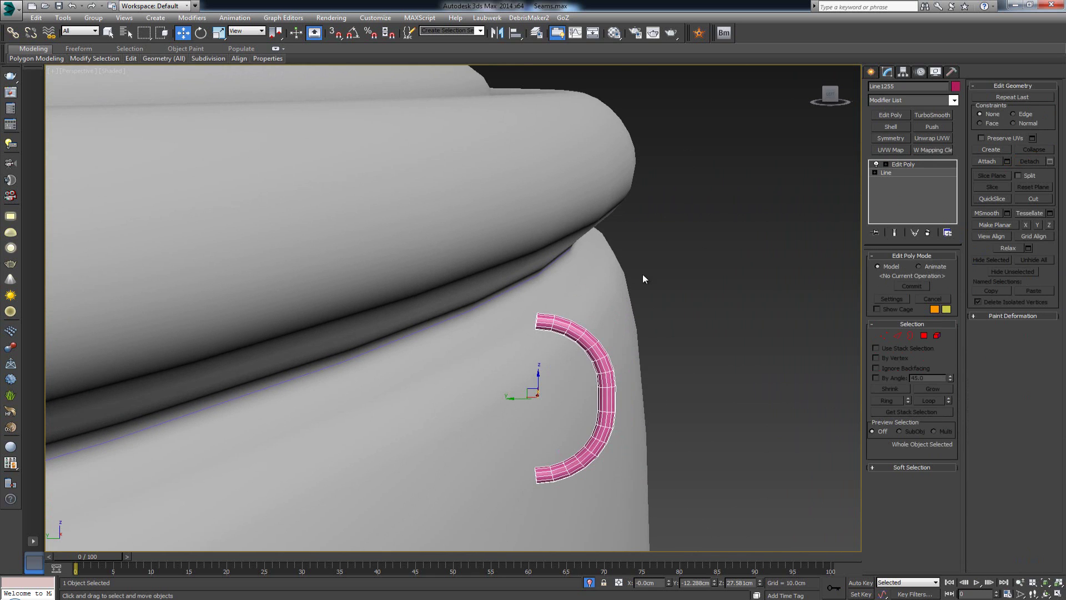
{"action": "middle_click_drag", "start_coordinate": [586, 374], "coordinate": [580, 372], "text": "alt"}
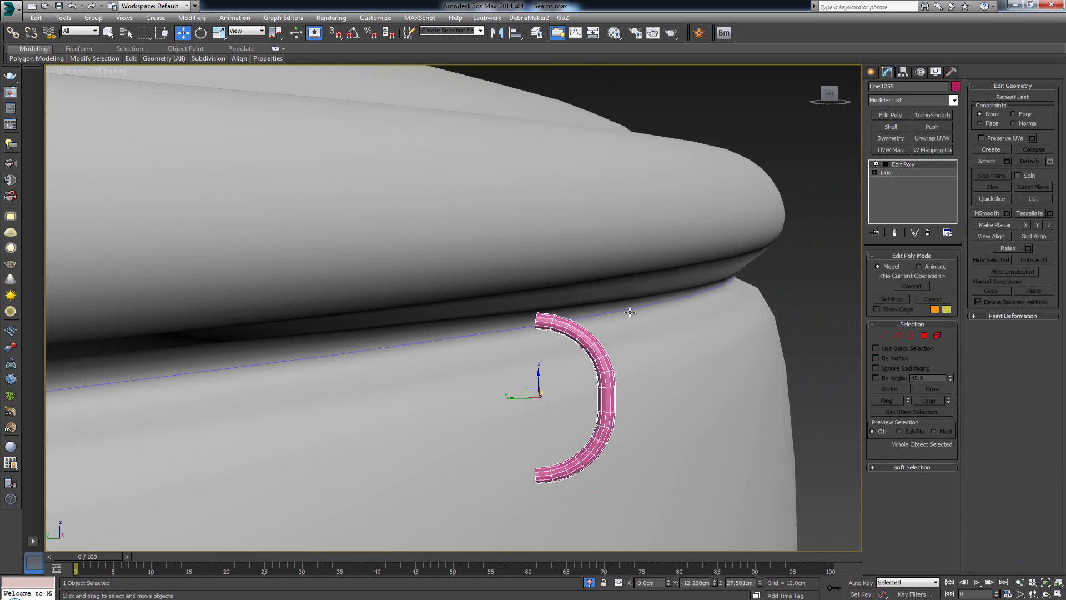
Step: Assign a Path Constraint as the stitch's position controller
{"action": "left_click", "coordinate": [920, 73]}
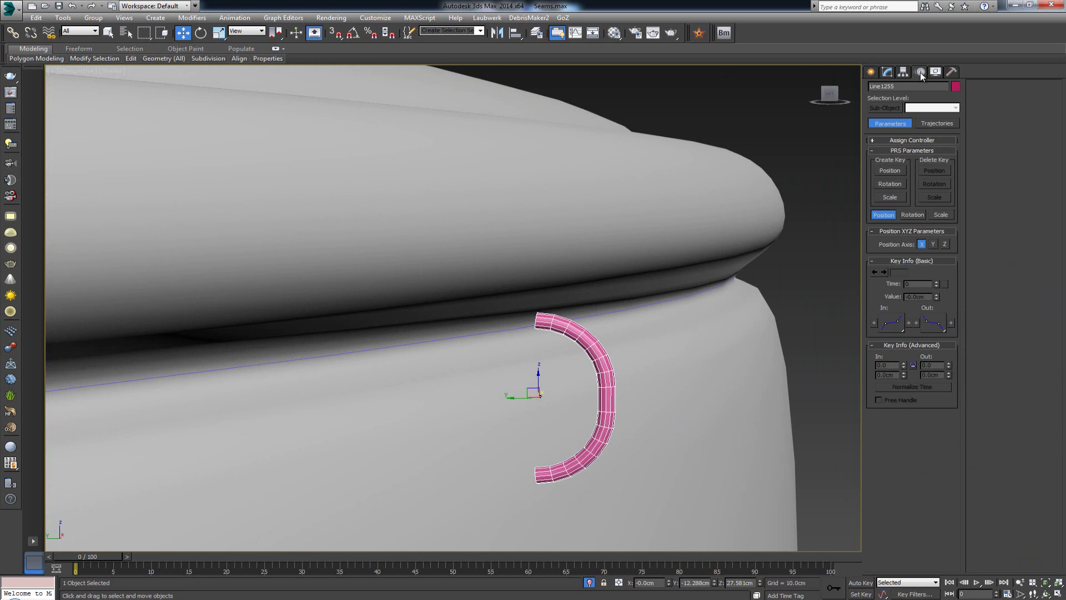
{"action": "middle_click_drag", "start_coordinate": [669, 327], "coordinate": [689, 329], "text": "alt"}
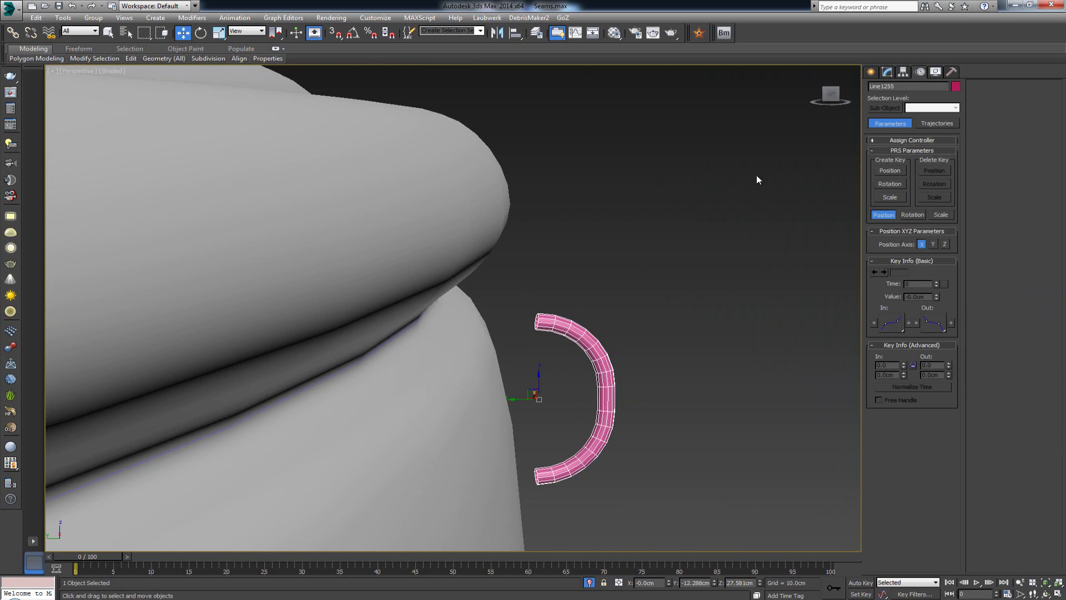
{"action": "left_click", "coordinate": [872, 141]}
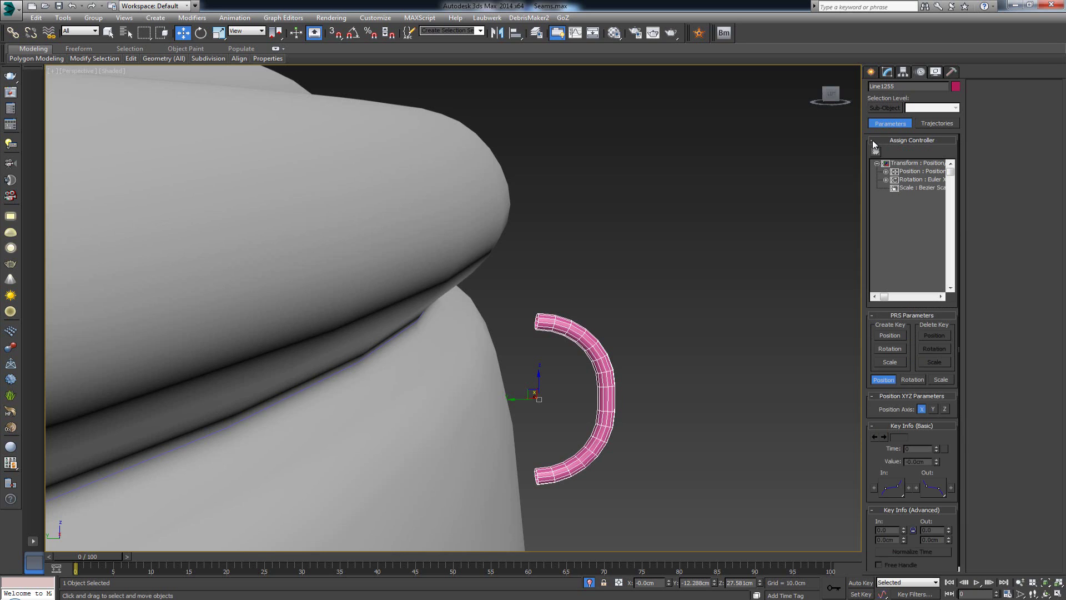
{"action": "left_click", "coordinate": [921, 172]}
{"action": "left_click", "coordinate": [877, 152]}
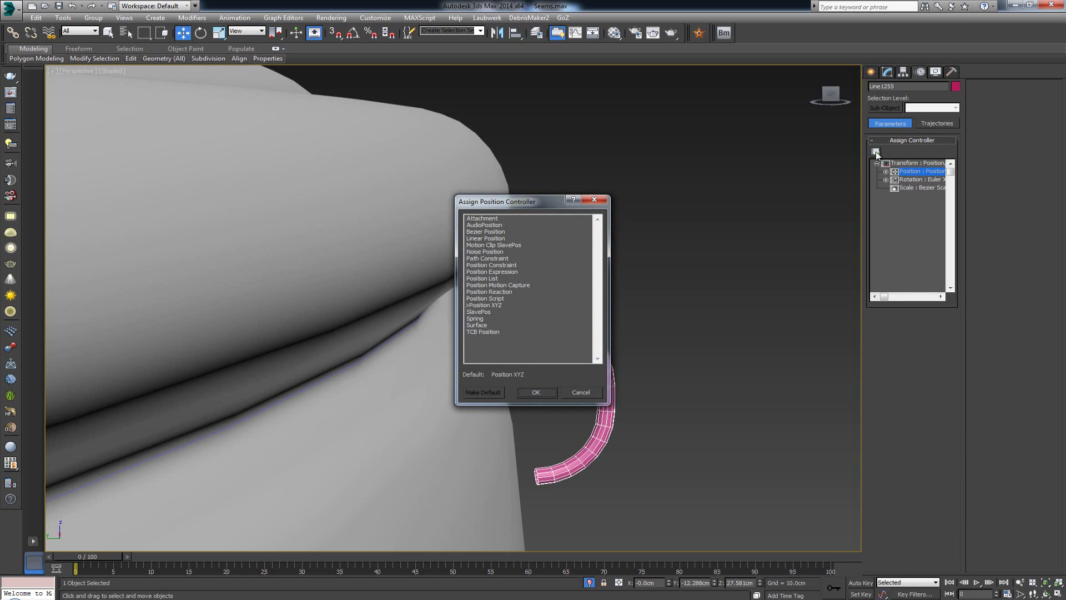
{"action": "left_click", "coordinate": [496, 259]}
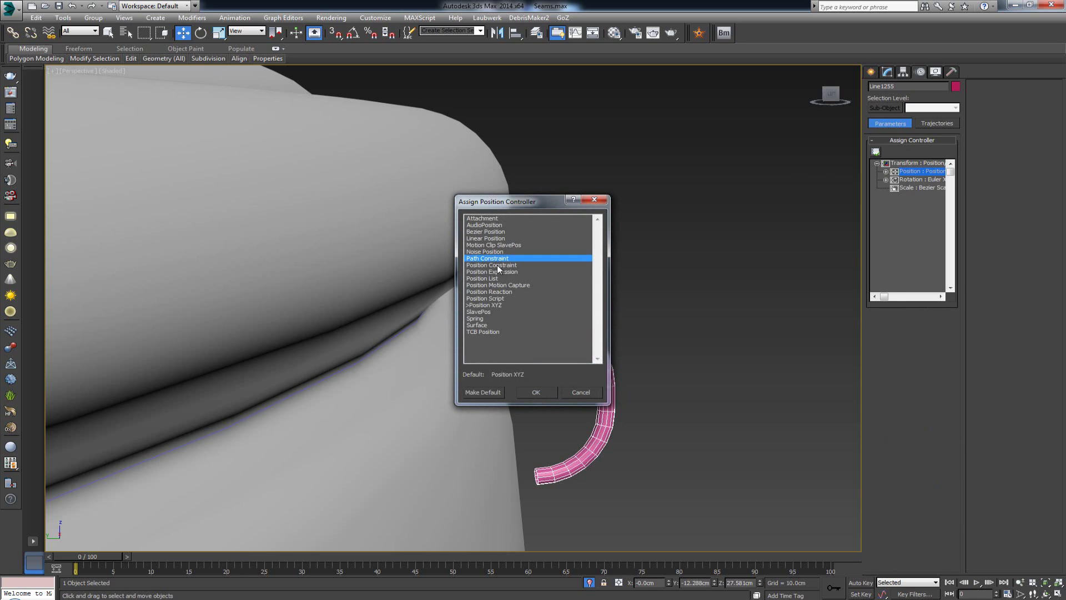
{"action": "left_click", "coordinate": [537, 392]}
{"action": "middle_click_drag", "start_coordinate": [584, 369], "coordinate": [604, 358], "text": "alt"}
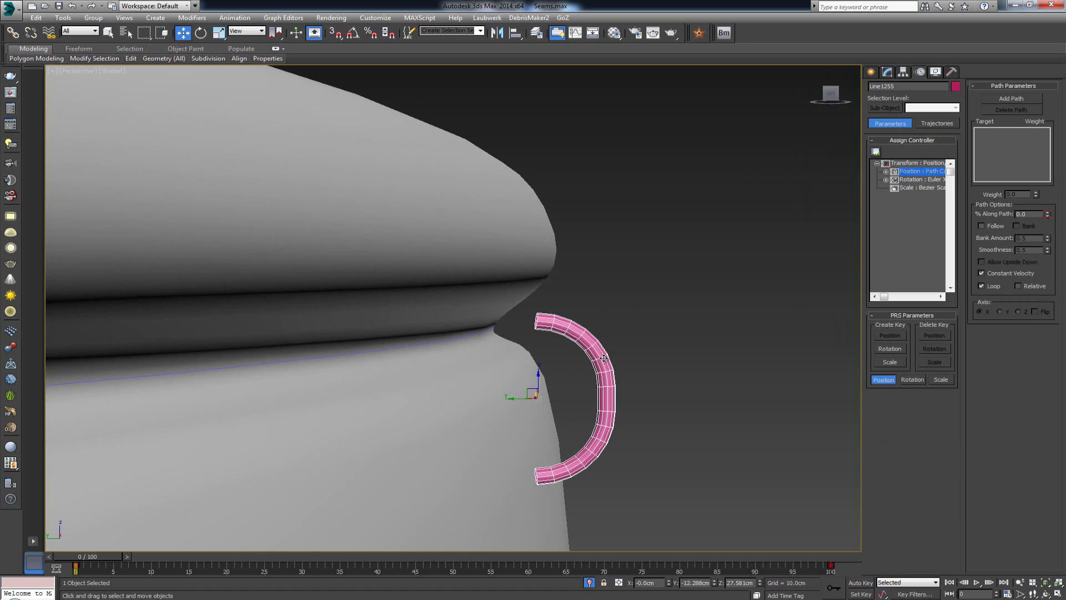
Step: Add the Stitching_02 spline below the rim as the stitch's constraint path, and inspect the stitch at its new place
{"action": "left_click", "coordinate": [1022, 99]}
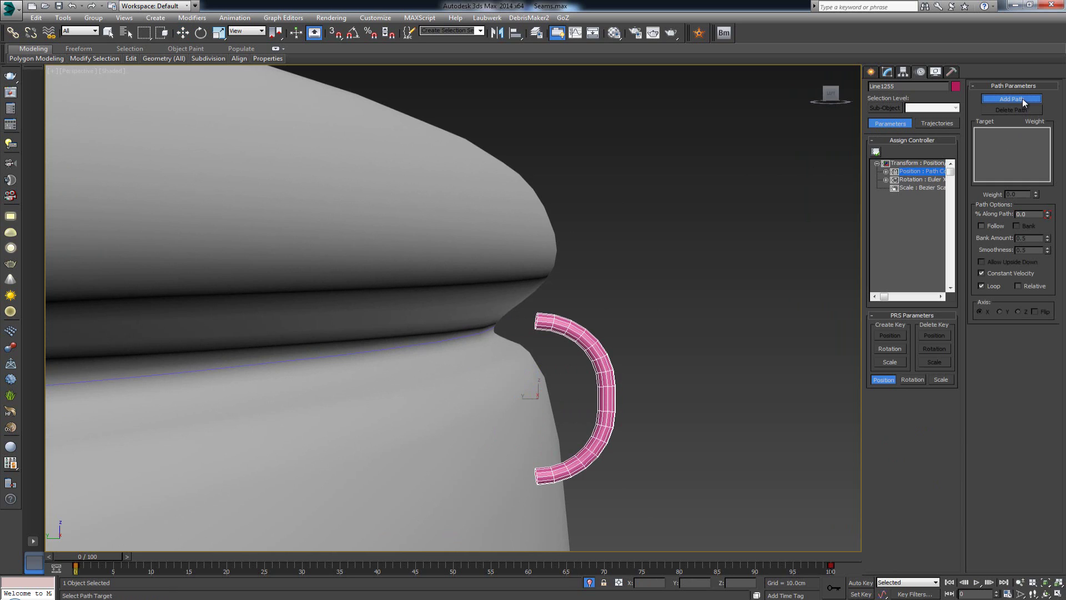
{"action": "left_click", "coordinate": [488, 328]}
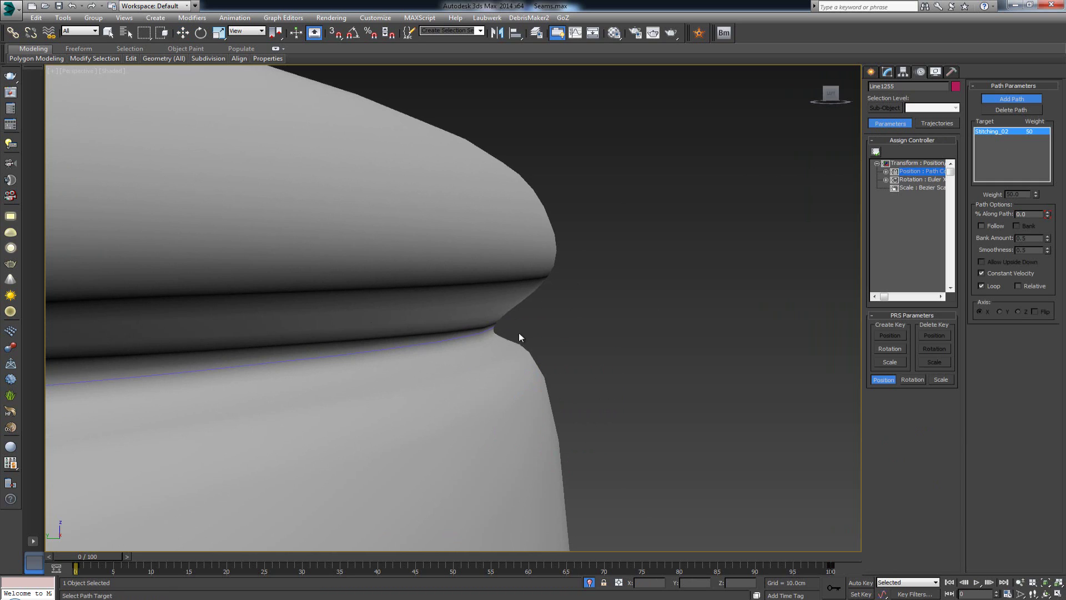
{"action": "key", "text": "z"}
{"action": "middle_click_drag", "start_coordinate": [599, 333], "coordinate": [608, 332], "text": "alt"}
{"action": "scroll", "coordinate": [608, 332], "scroll_direction": "down", "scroll_amount": 10}
{"action": "scroll", "coordinate": [607, 332], "scroll_direction": "up", "scroll_amount": 10}
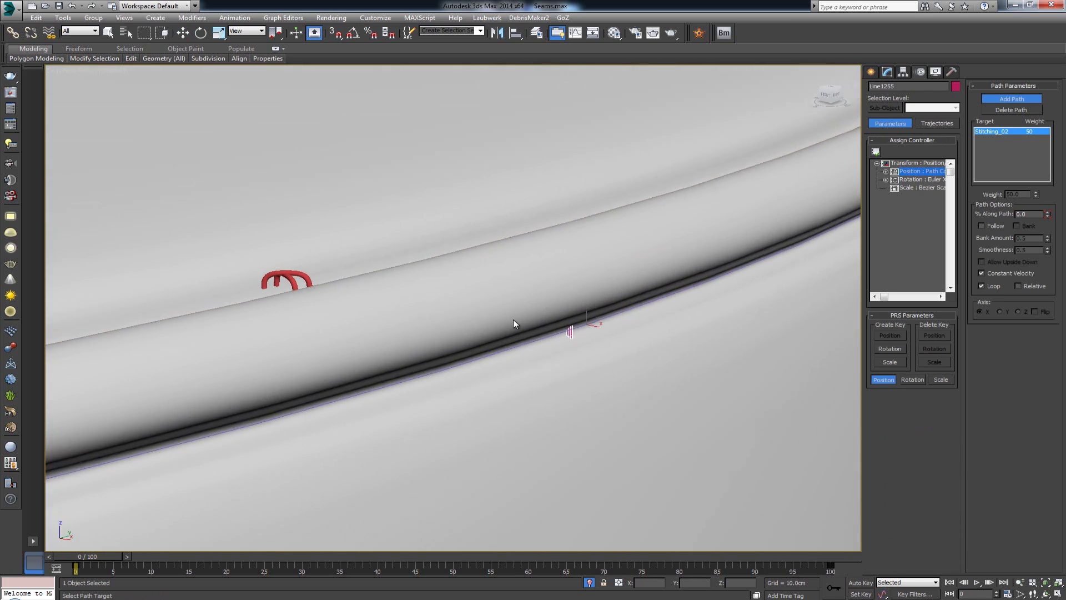
{"action": "mouse_move", "coordinate": [514, 319]}
{"action": "middle_mouse_down", "text": "alt"}
{"action": "mouse_move", "coordinate": [509, 305]}
{"action": "mouse_move", "coordinate": [557, 327]}
{"action": "mouse_move", "coordinate": [509, 331]}
{"action": "middle_mouse_up", "text": "alt"}
{"action": "key", "text": "F3"}
{"action": "mouse_move", "coordinate": [509, 342]}
{"action": "middle_mouse_down", "text": "alt"}
{"action": "mouse_move", "coordinate": [529, 336]}
{"action": "mouse_move", "coordinate": [509, 339]}
{"action": "middle_mouse_up", "text": "alt"}
{"action": "key", "text": "F3"}
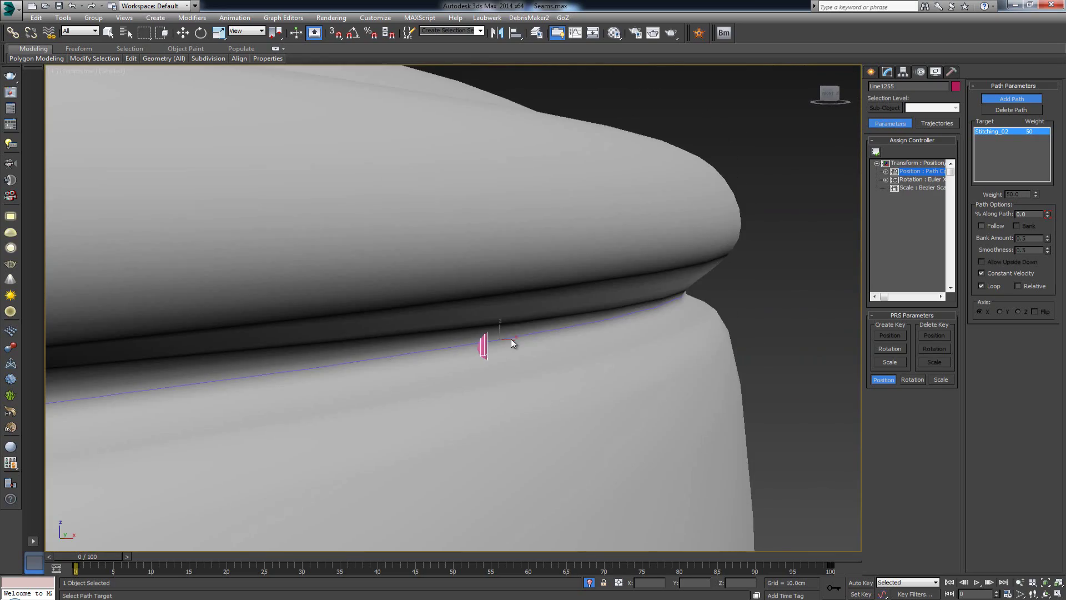
Step: Enable Follow for the stitch's path constraint, switch to wireframe display, and return to the stitch's modifiers with the Move tool active
{"action": "left_click", "coordinate": [982, 225]}
{"action": "key", "text": "F3"}
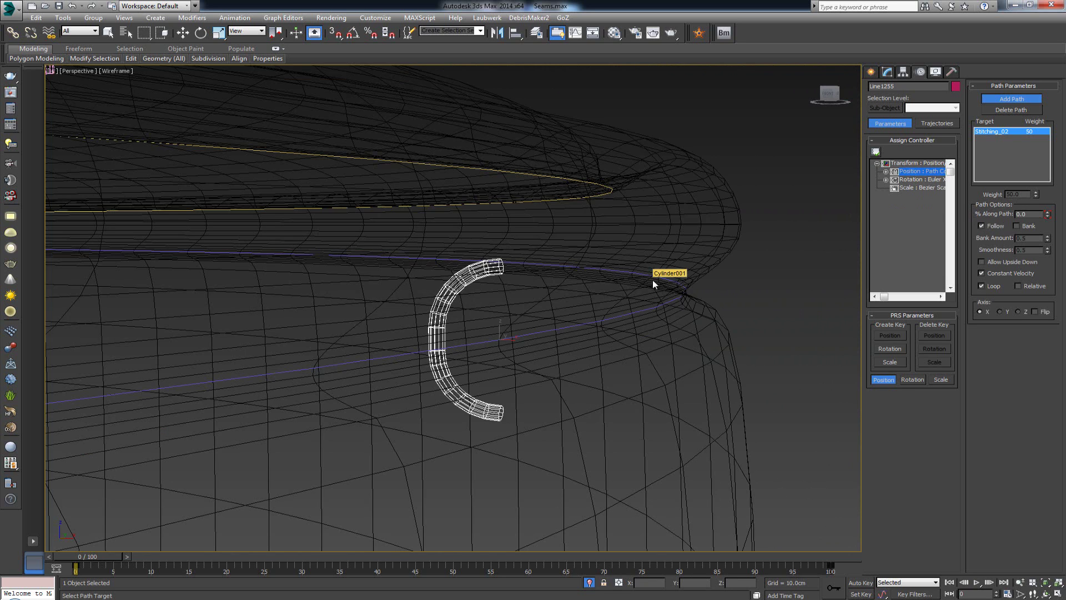
{"action": "mouse_move", "coordinate": [543, 302]}
{"action": "middle_mouse_down", "text": "alt"}
{"action": "mouse_move", "coordinate": [561, 300]}
{"action": "mouse_move", "coordinate": [515, 301]}
{"action": "middle_mouse_up", "text": "alt"}
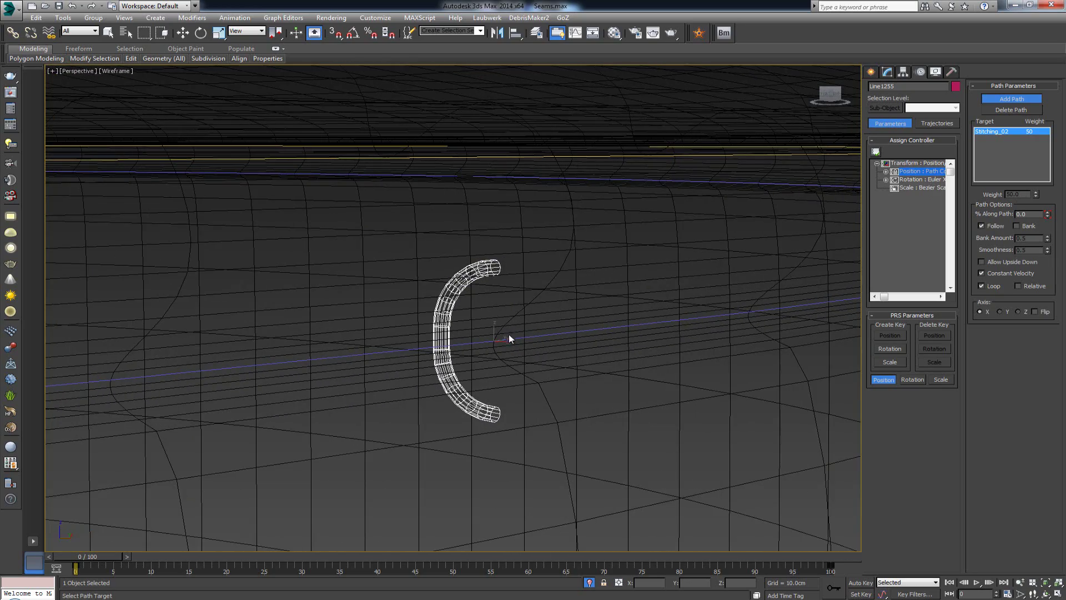
{"action": "left_click", "coordinate": [887, 72]}
{"action": "key", "text": "w"}
{"action": "middle_click_drag", "start_coordinate": [516, 343], "coordinate": [520, 343], "text": "alt"}
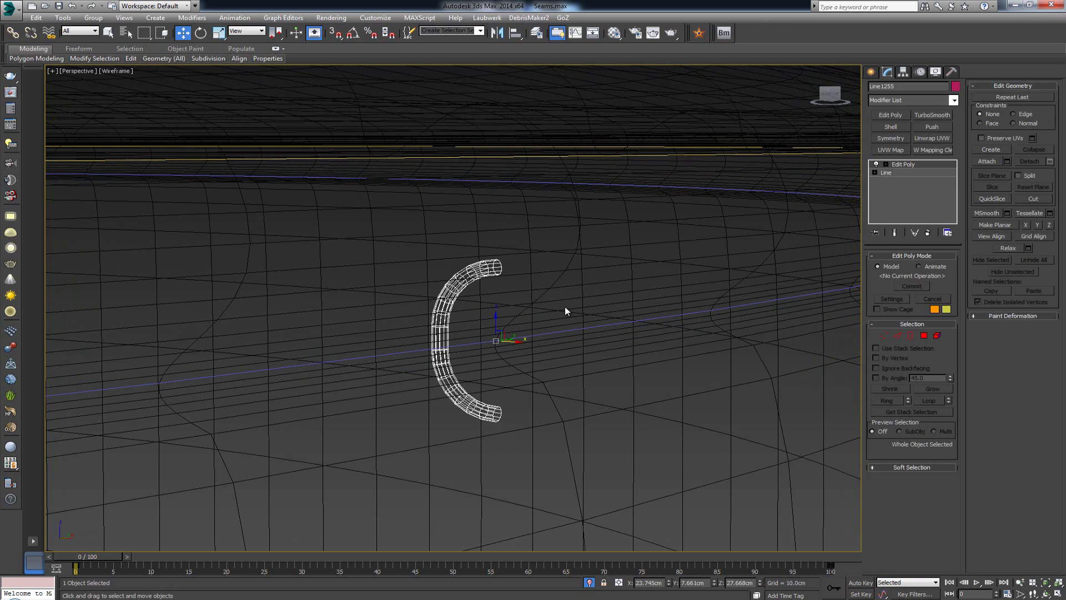
Step: Rotate the stitch's whole element about the vertical axis so its C-shape faces the opposite way
{"action": "middle_click_drag", "start_coordinate": [565, 335], "coordinate": [548, 340], "text": "alt"}
{"action": "mouse_move", "coordinate": [511, 339]}
{"action": "left_mouse_down"}
{"action": "mouse_move", "coordinate": [665, 326]}
{"action": "mouse_move", "coordinate": [731, 301]}
{"action": "mouse_move", "coordinate": [502, 359]}
{"action": "mouse_move", "coordinate": [518, 331]}
{"action": "left_mouse_up"}
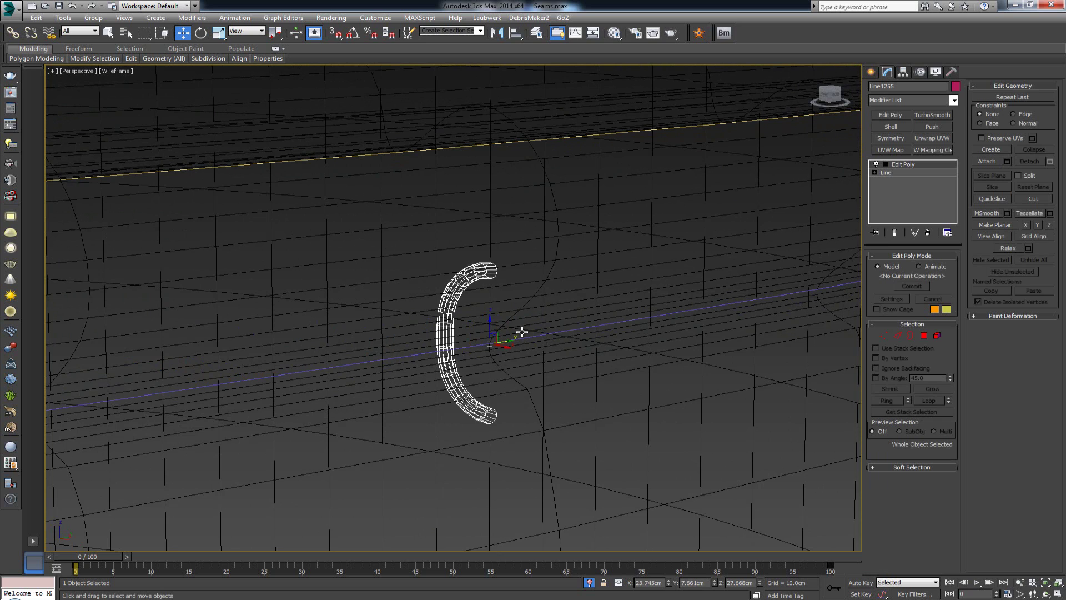
{"action": "left_click", "coordinate": [939, 338]}
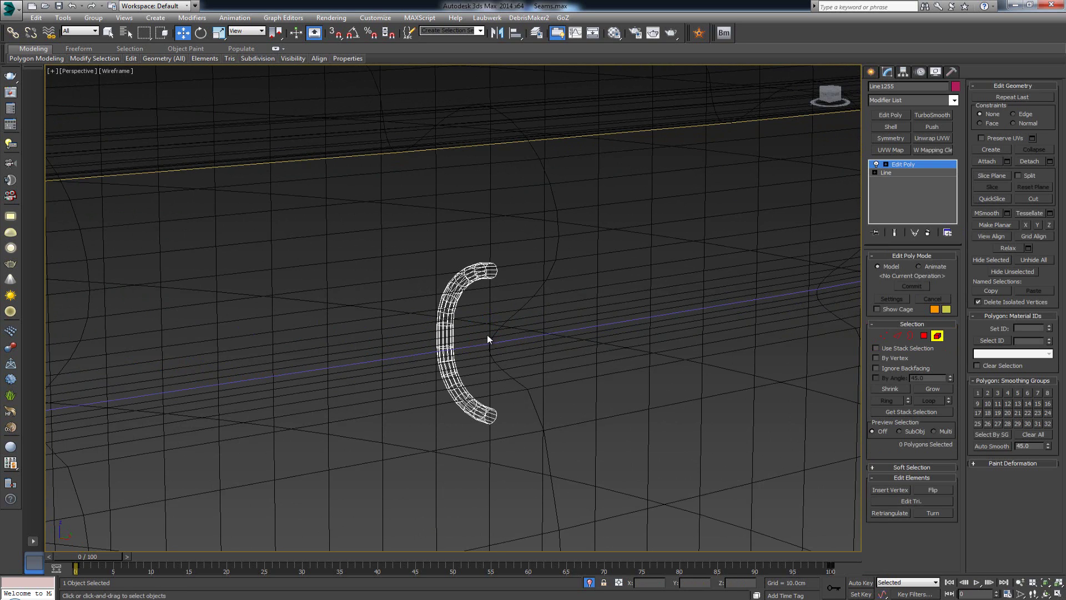
{"action": "left_click", "coordinate": [454, 330]}
{"action": "key", "text": "e"}
{"action": "left_click_drag", "start_coordinate": [468, 329], "coordinate": [507, 524]}
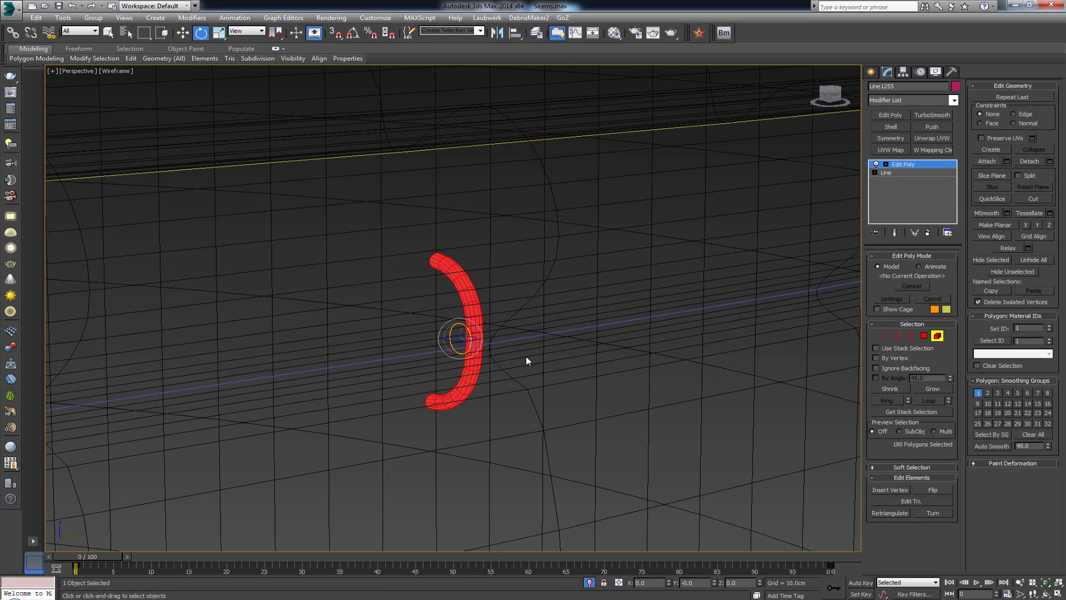
{"action": "left_click", "coordinate": [937, 336]}
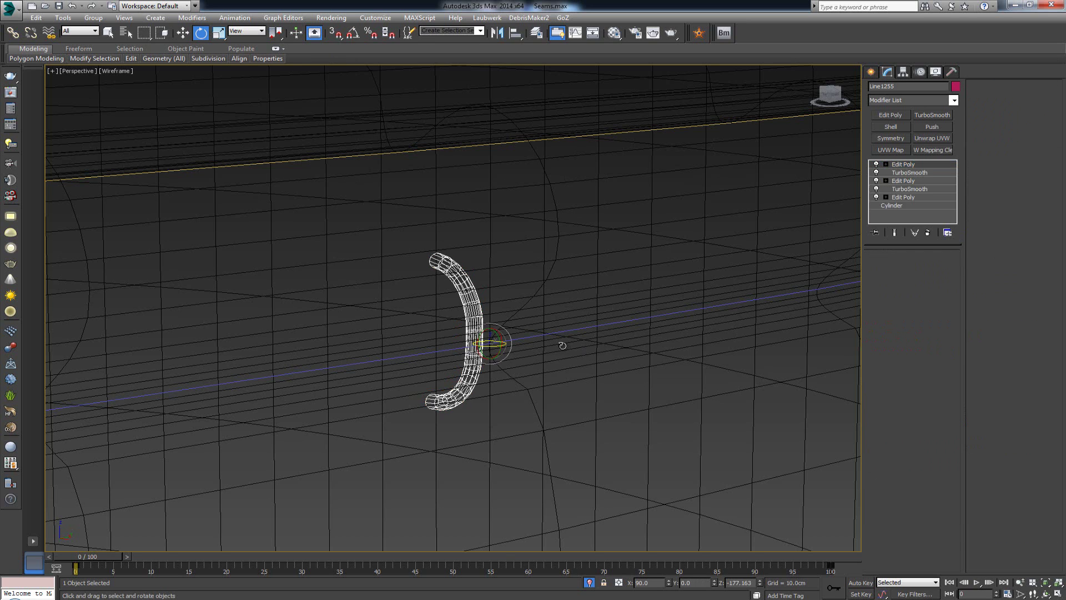
Step: Set the viewport's display style to Shaded, then reselect the stitch in wireframe with the Move tool active
{"action": "left_click", "coordinate": [563, 345]}
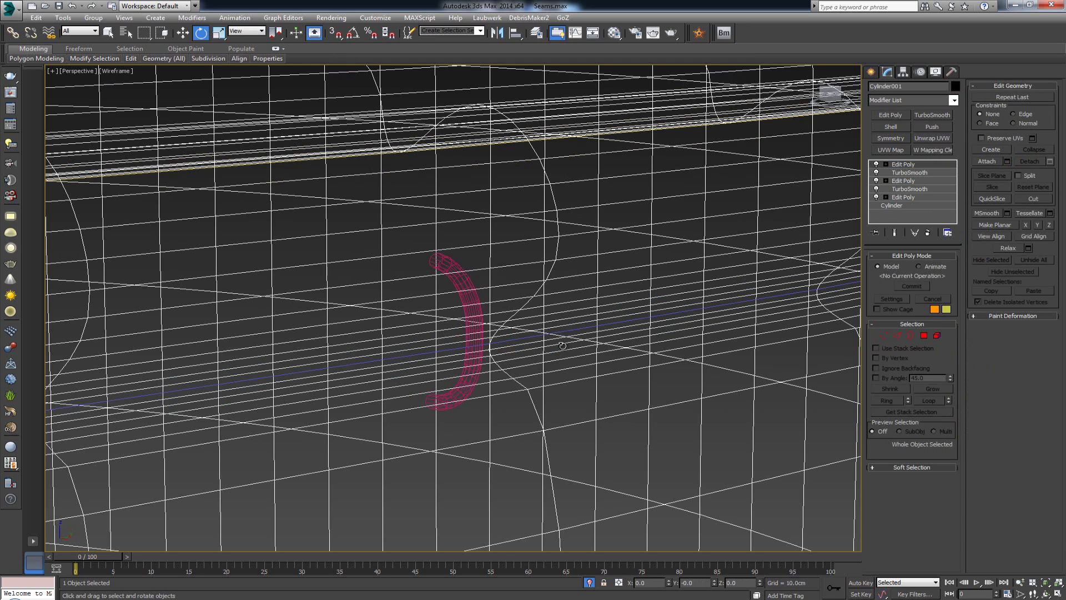
{"action": "left_click", "coordinate": [631, 302]}
{"action": "left_click", "coordinate": [117, 71]}
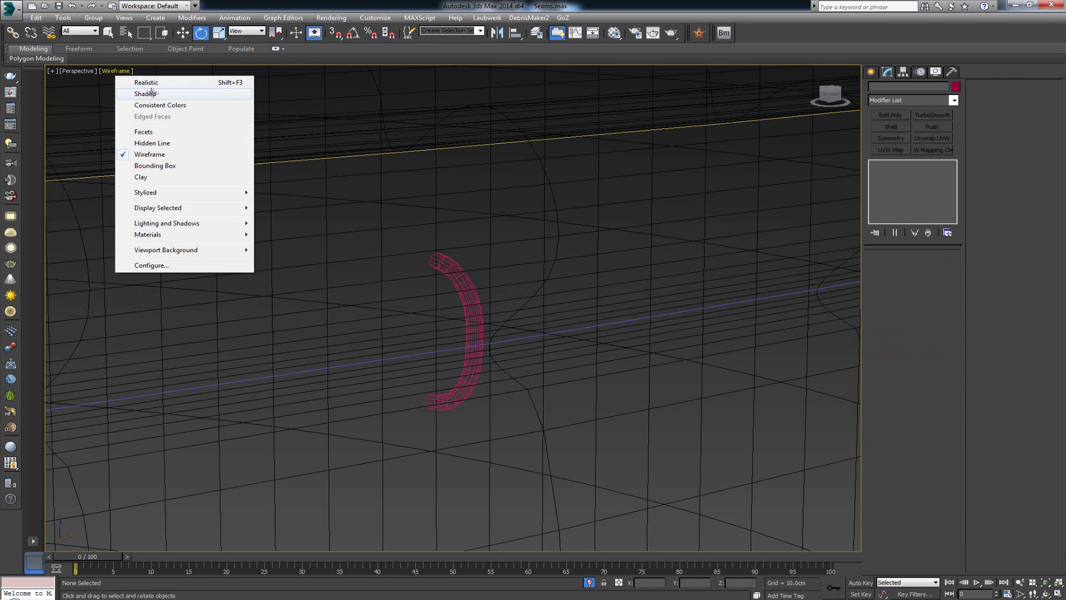
{"action": "left_click", "coordinate": [145, 94]}
{"action": "key", "text": "F3"}
{"action": "left_click", "coordinate": [481, 319]}
{"action": "key", "text": "F3"}
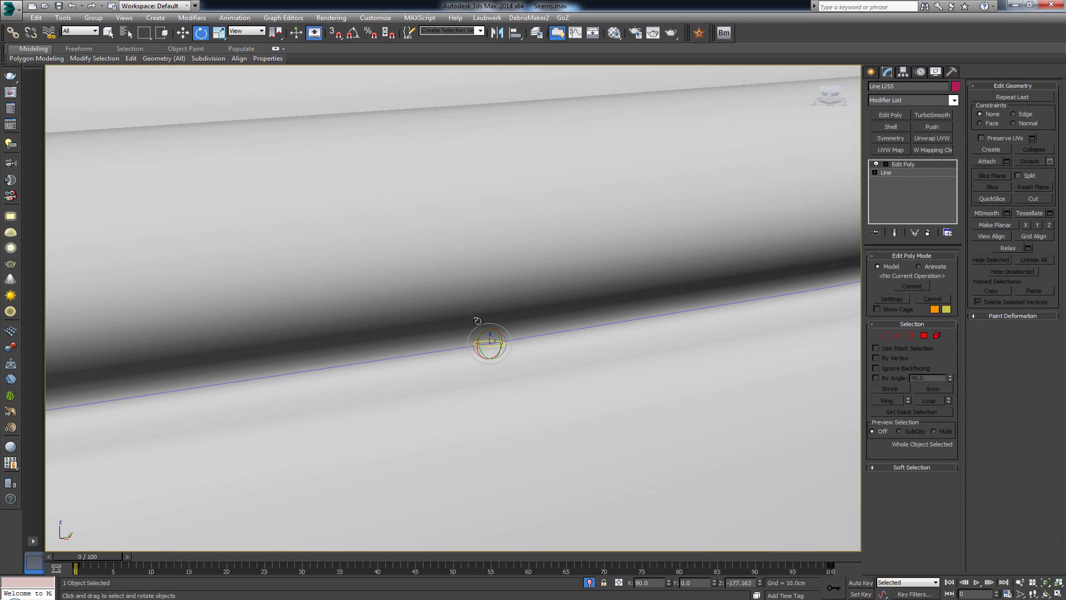
{"action": "key", "text": "w"}
{"action": "key", "text": "F3"}
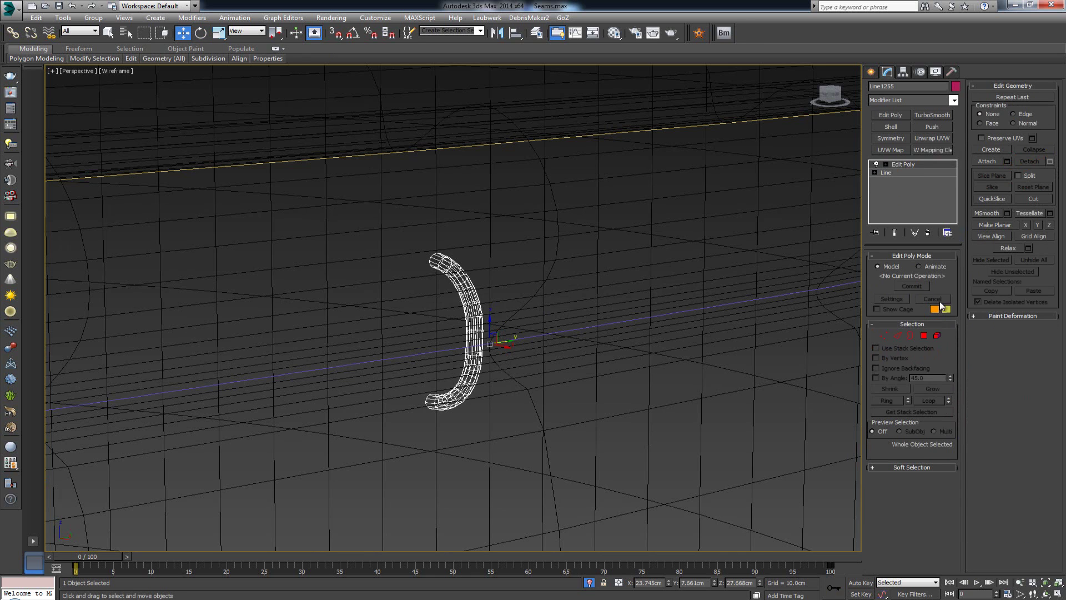
Step: Move and rotate the stitch's element so it lies on the outer leather surface, nearly parallel to the seam spline
{"action": "left_click", "coordinate": [939, 335]}
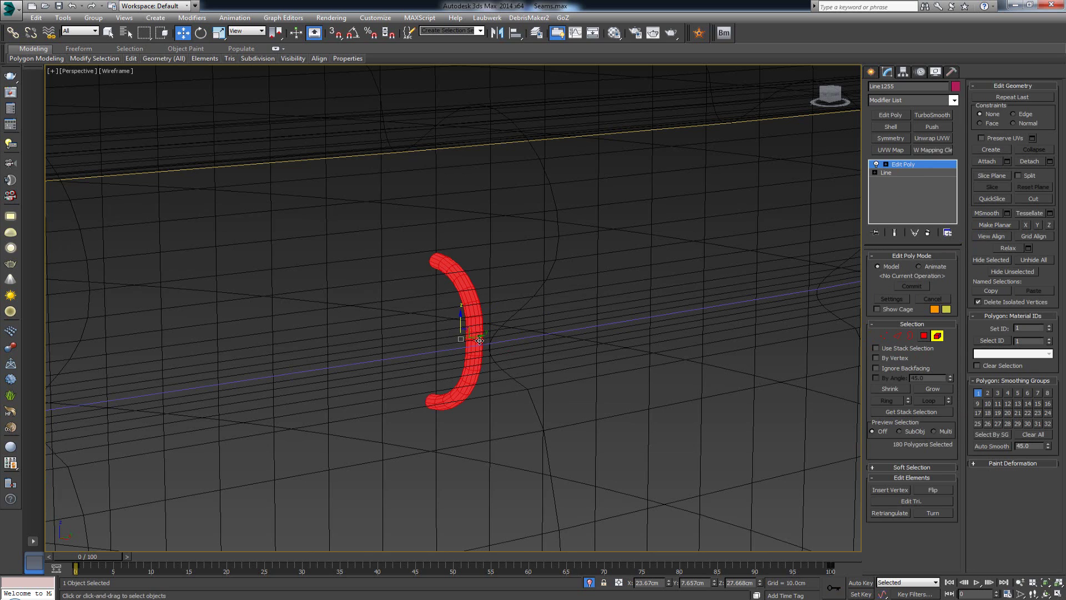
{"action": "mouse_move", "coordinate": [481, 341]}
{"action": "left_mouse_down"}
{"action": "mouse_move", "coordinate": [523, 352]}
{"action": "mouse_move", "coordinate": [512, 348]}
{"action": "mouse_move", "coordinate": [625, 328]}
{"action": "left_mouse_up"}
{"action": "key", "text": "F3"}
{"action": "key", "text": "e"}
{"action": "mouse_move", "coordinate": [625, 328]}
{"action": "middle_mouse_down", "text": "alt"}
{"action": "mouse_move", "coordinate": [597, 345]}
{"action": "mouse_move", "coordinate": [616, 330]}
{"action": "mouse_move", "coordinate": [611, 337]}
{"action": "middle_mouse_up", "text": "alt"}
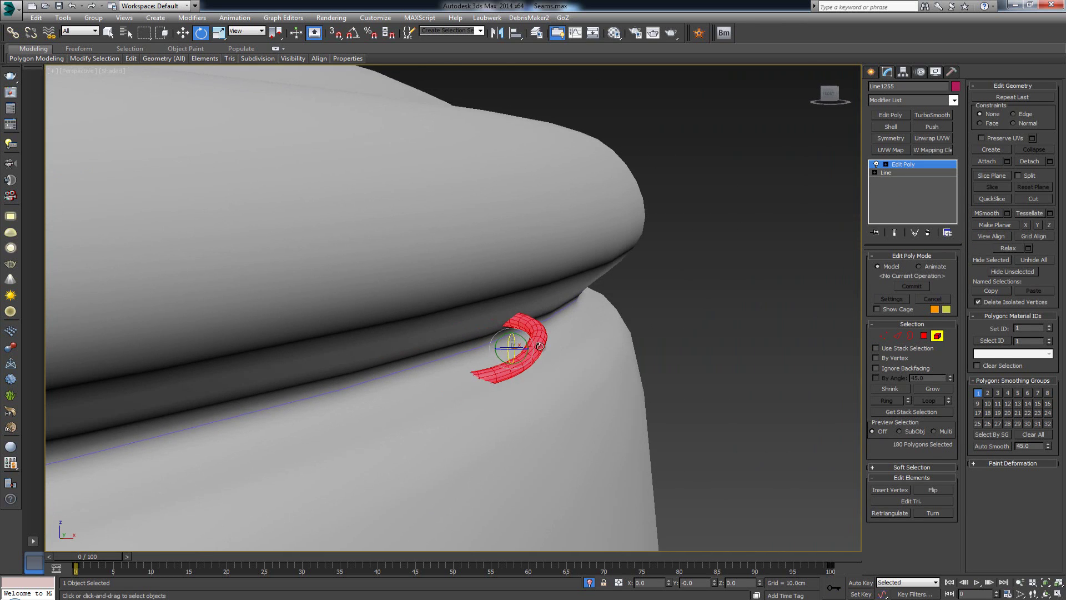
{"action": "key", "text": "w"}
{"action": "left_click_drag", "start_coordinate": [531, 348], "coordinate": [508, 348]}
{"action": "middle_click_drag", "start_coordinate": [508, 348], "coordinate": [445, 318], "text": "alt"}
{"action": "left_click", "coordinate": [937, 335]}
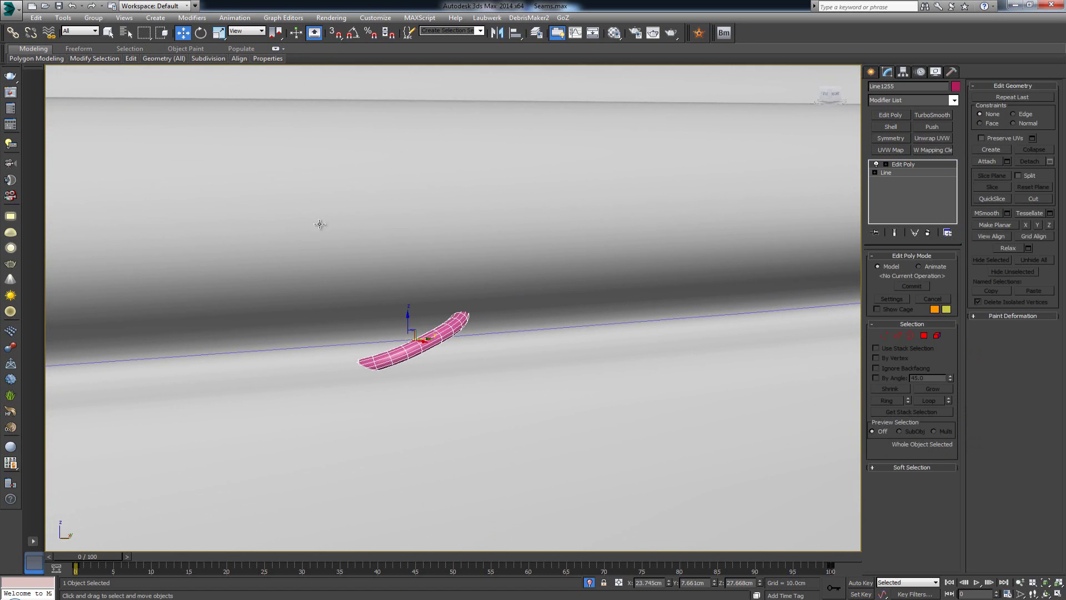
Step: Try a Snapshot of the stitch over the frame range 0 to 100 and check the spacing along the rim
{"action": "left_click", "coordinate": [63, 17]}
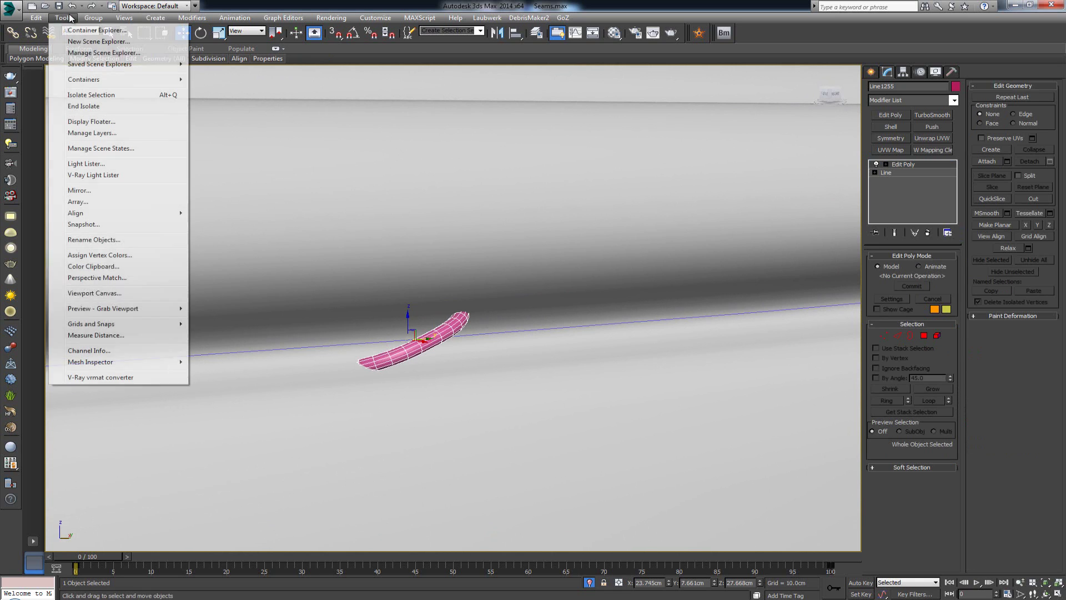
{"action": "left_click", "coordinate": [102, 225]}
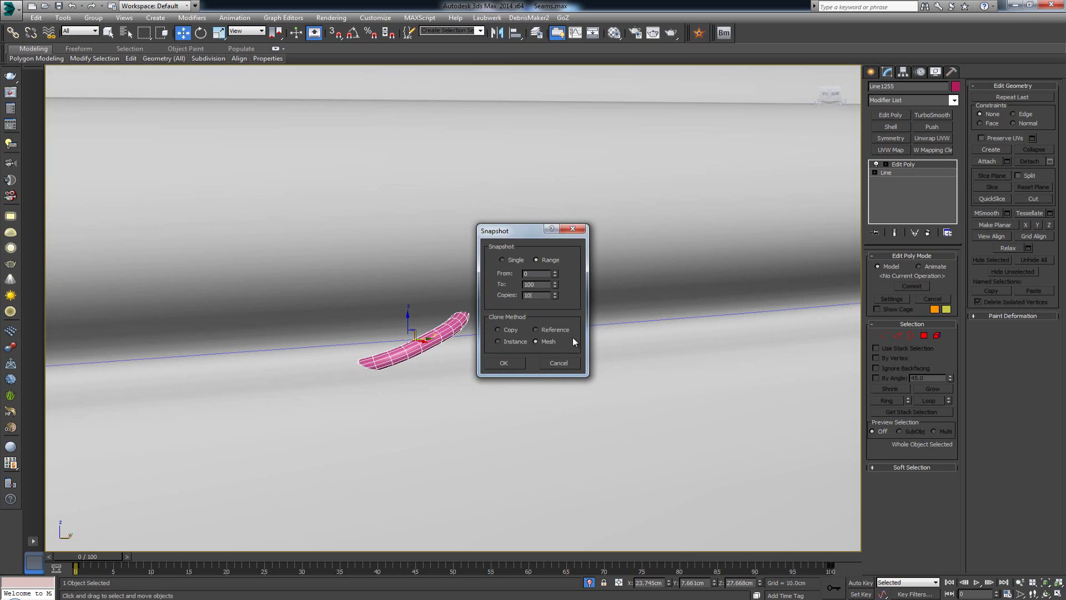
{"action": "left_click", "coordinate": [510, 362]}
{"action": "scroll", "coordinate": [422, 355], "scroll_direction": "down", "scroll_amount": 5}
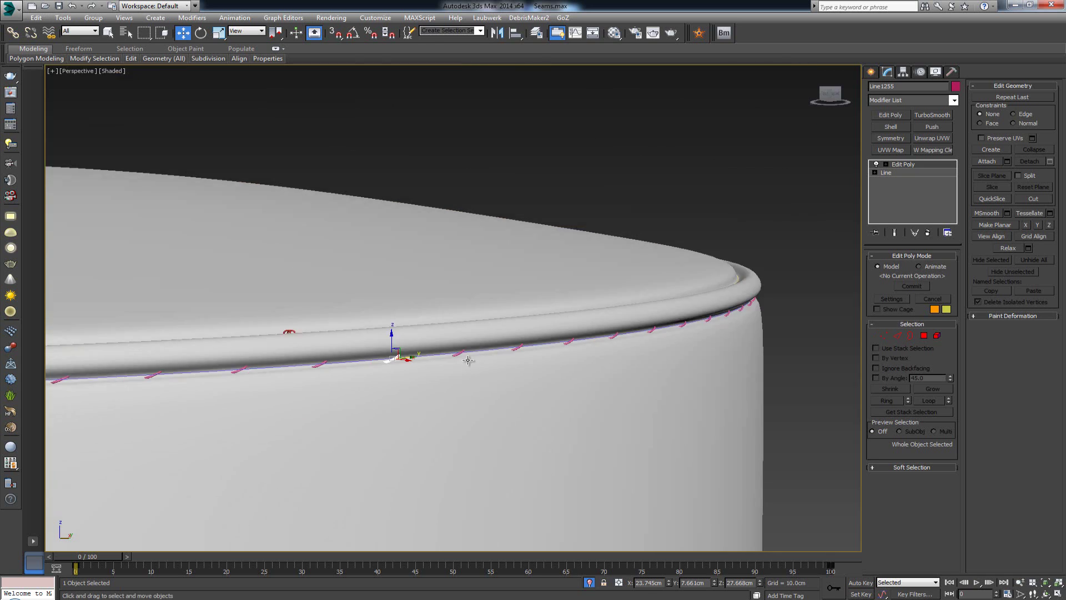
{"action": "middle_click_drag", "start_coordinate": [468, 360], "coordinate": [655, 376], "text": "alt"}
{"action": "scroll", "coordinate": [397, 374], "scroll_direction": "up", "scroll_amount": 3}
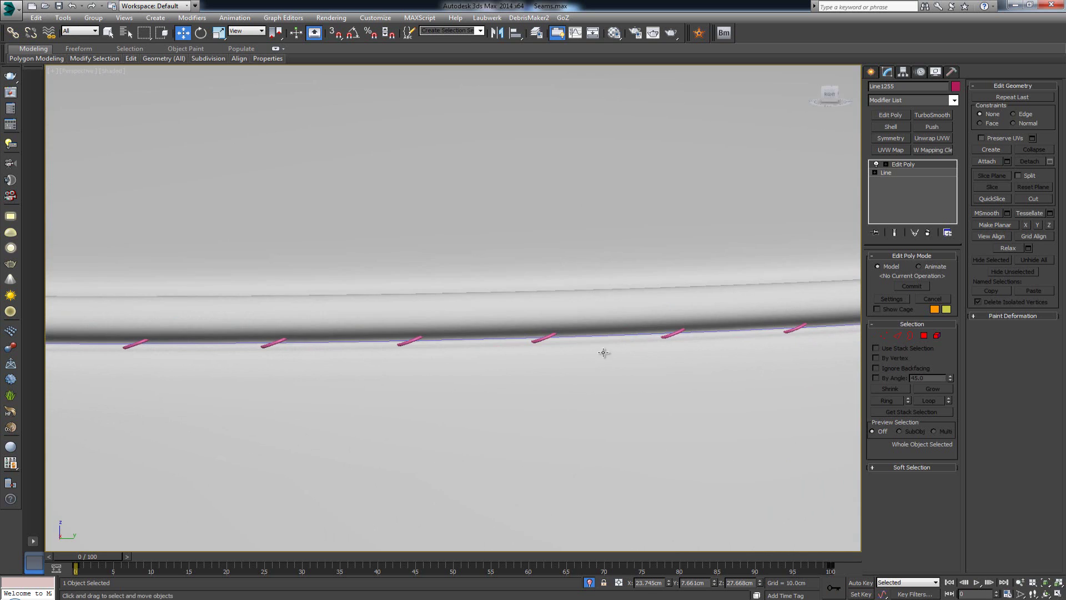
{"action": "key", "text": "shift+z"}
{"action": "scroll", "coordinate": [474, 384], "scroll_direction": "up", "scroll_amount": 3}
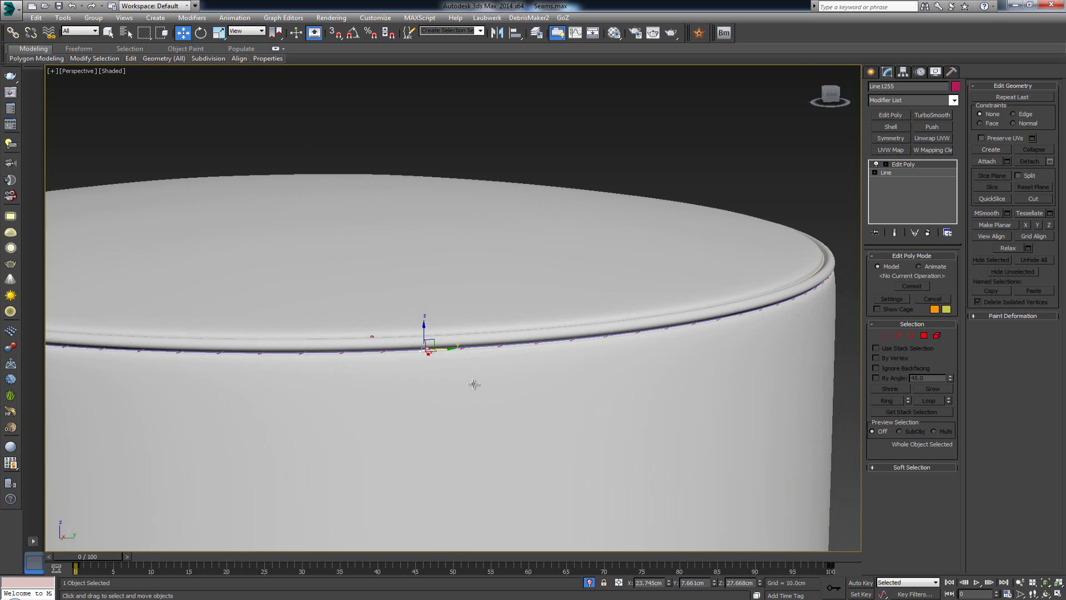
{"action": "scroll", "coordinate": [418, 358], "scroll_direction": "up", "scroll_amount": 6}
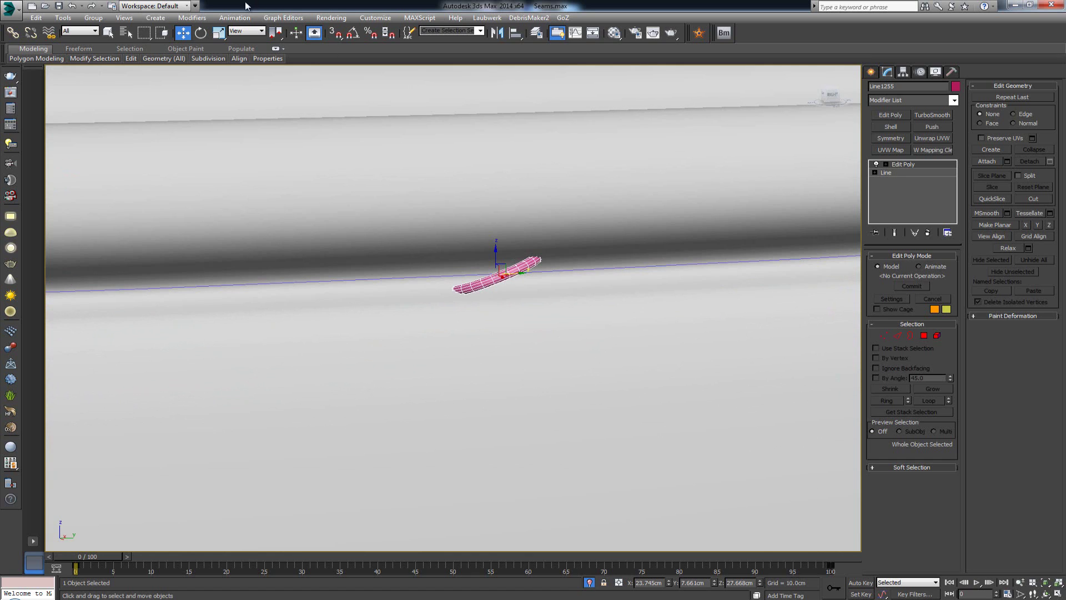
Step: Try a Snapshot of 300 instanced stitches over frames 0 to 100 and check how closely they sit
{"action": "left_click", "coordinate": [63, 18]}
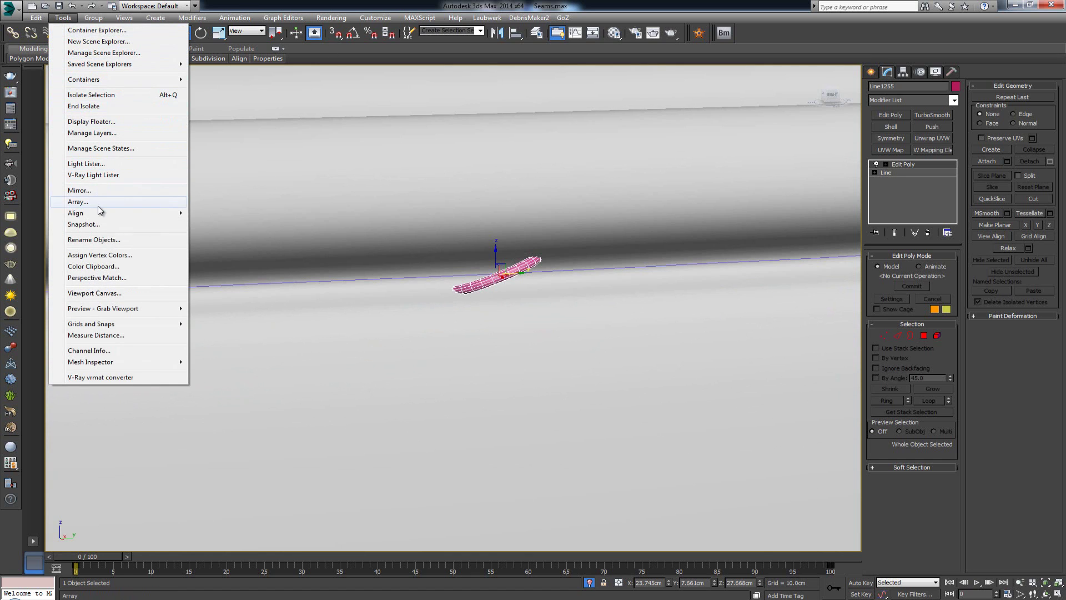
{"action": "left_click", "coordinate": [83, 224]}
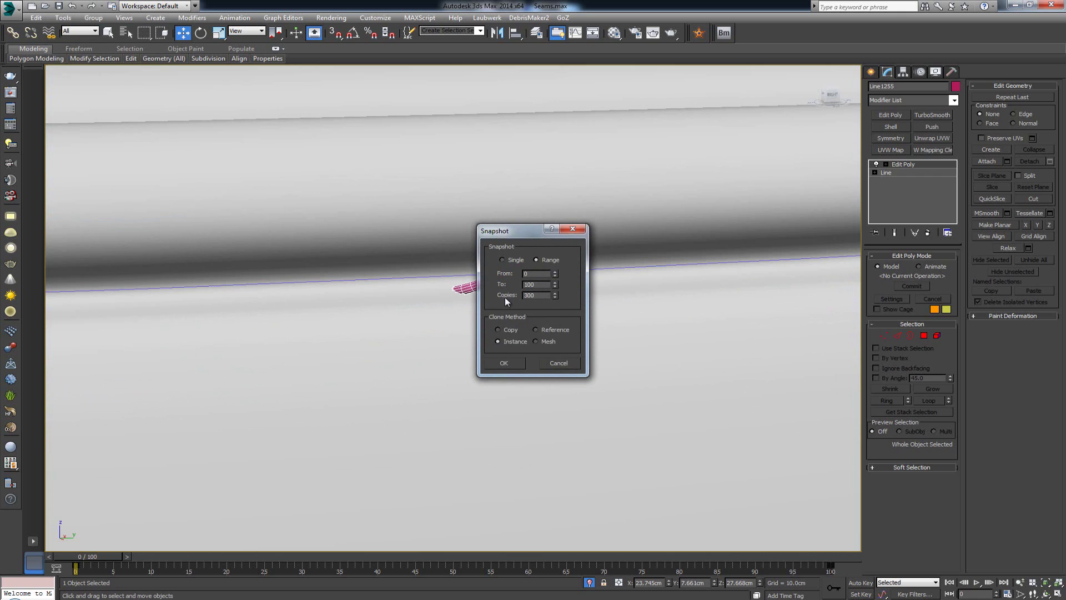
{"action": "left_click", "coordinate": [508, 361]}
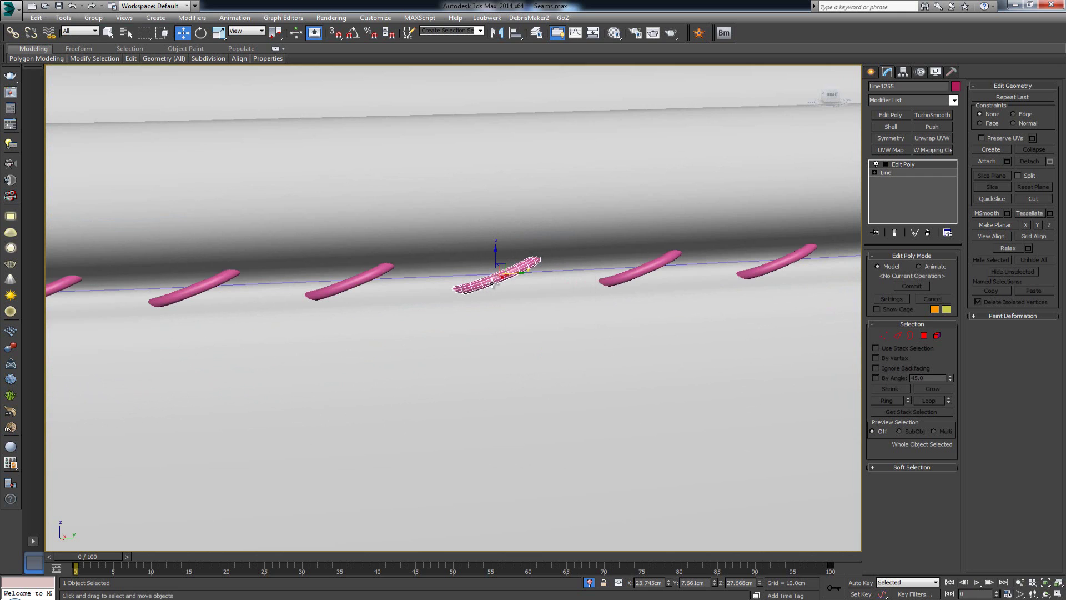
{"action": "scroll", "coordinate": [492, 283], "scroll_direction": "down", "scroll_amount": 5}
{"action": "scroll", "coordinate": [492, 283], "scroll_direction": "up", "scroll_amount": 4}
{"action": "scroll", "coordinate": [492, 283], "scroll_direction": "up", "scroll_amount": 1}
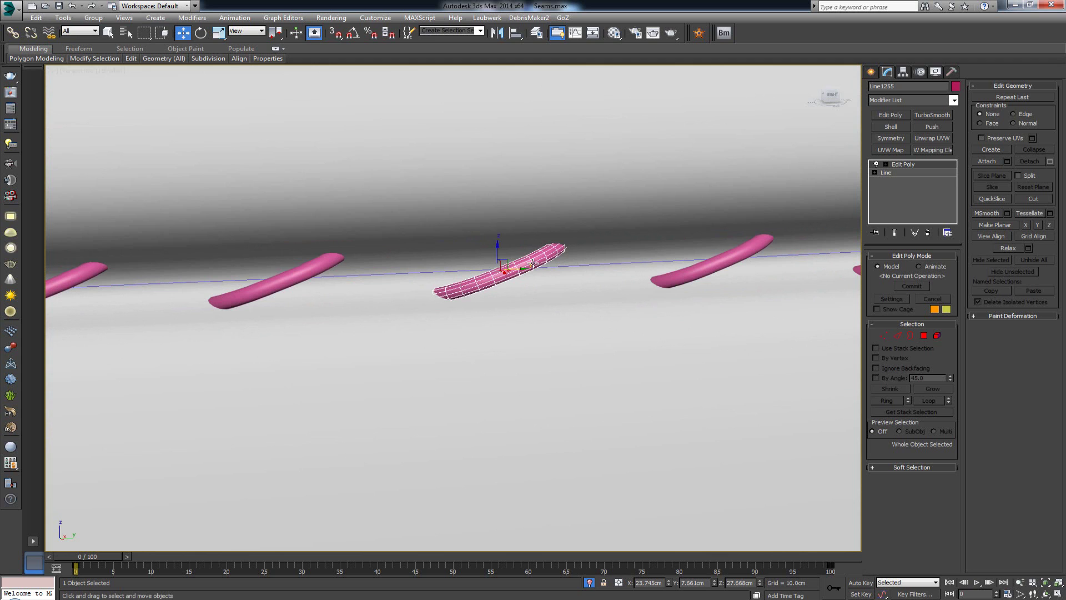
{"action": "key", "text": "alt+q"}
Step: Create 350 instanced copies of the stitch along the spline with Snapshot over frames 0 to 100
{"action": "left_click", "coordinate": [65, 17]}
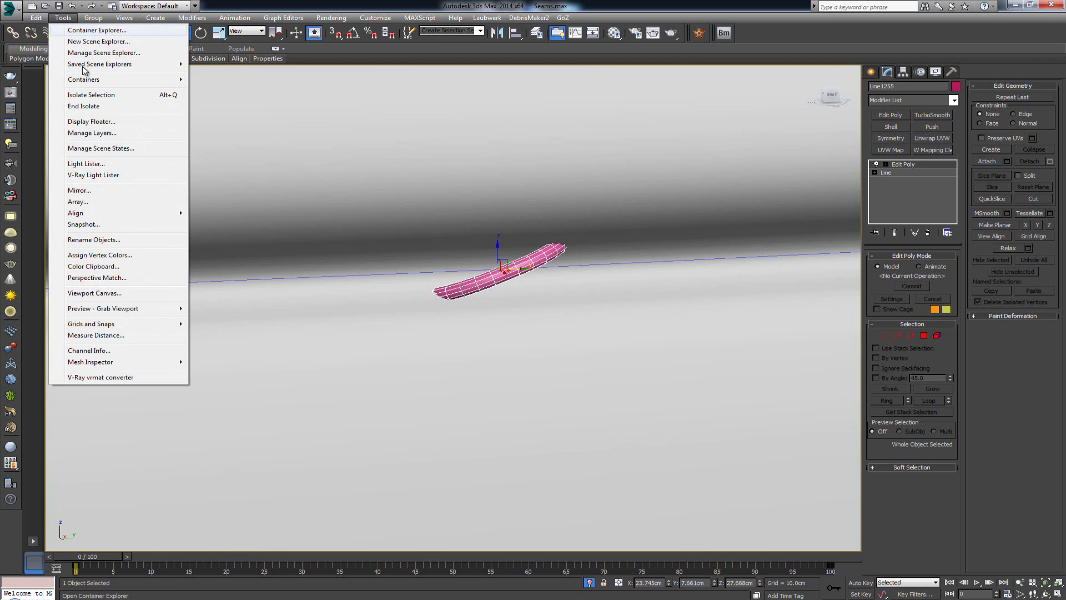
{"action": "left_click", "coordinate": [113, 225]}
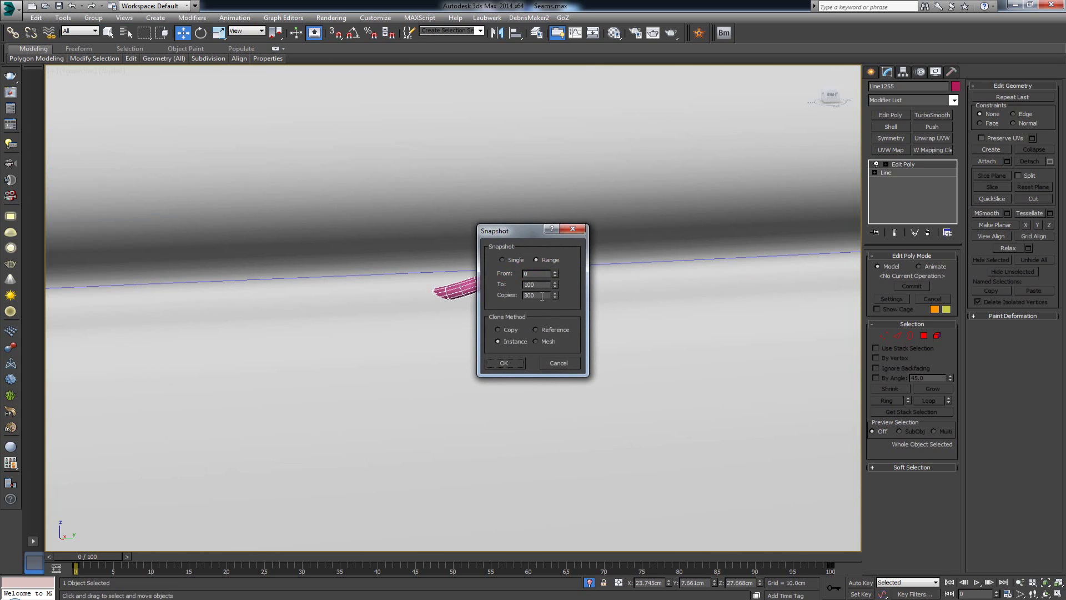
{"action": "type", "text": "350"}
{"action": "left_click", "coordinate": [504, 362]}
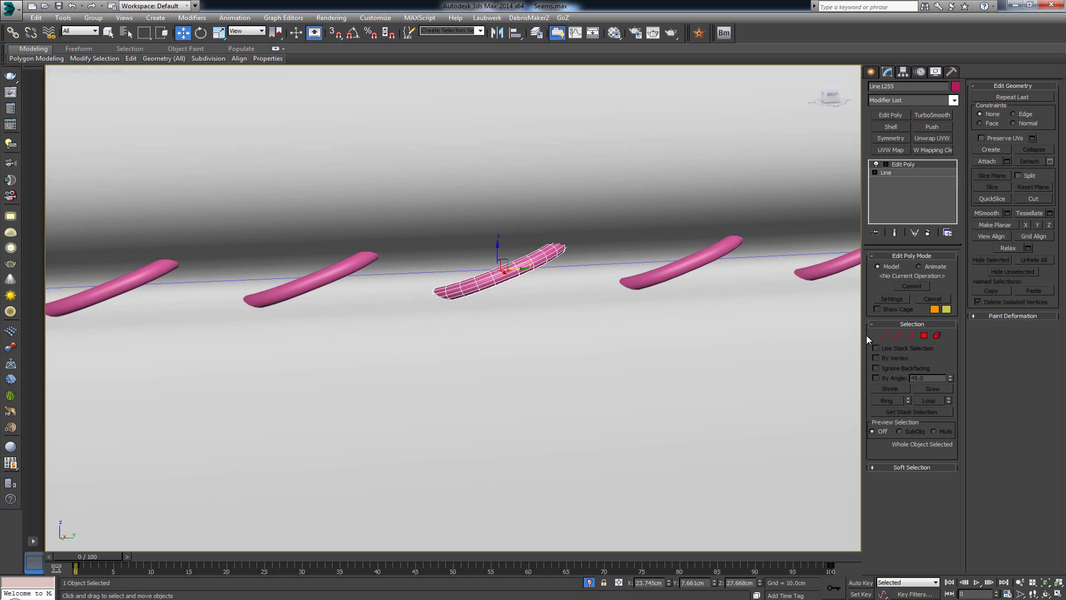
Step: Rotate the original stitch's element so all the instanced stitches line up with the seam spline
{"action": "left_click", "coordinate": [938, 336]}
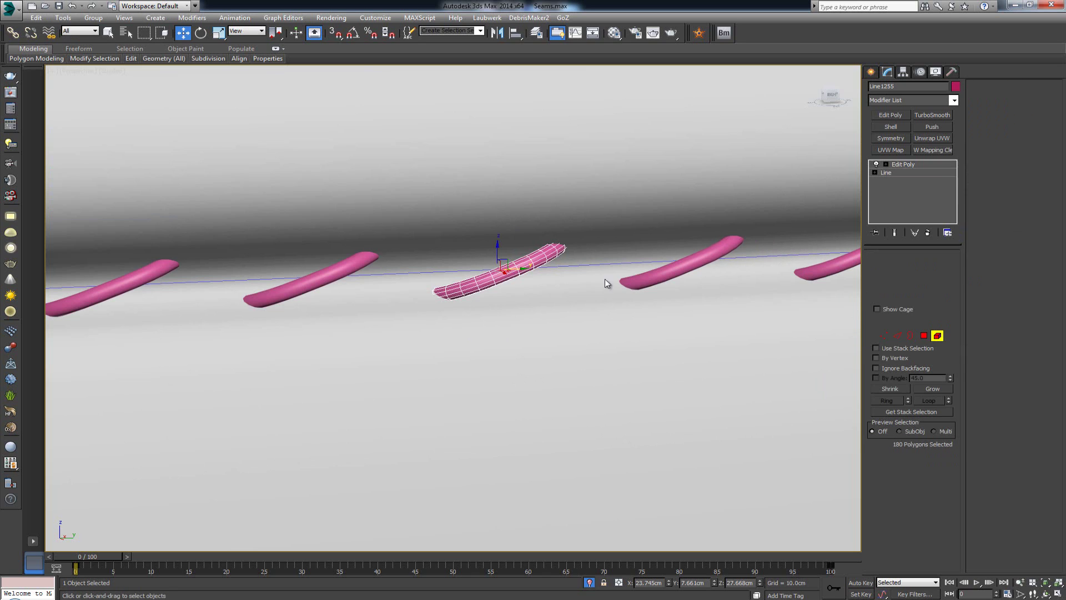
{"action": "left_click", "coordinate": [527, 267]}
{"action": "key", "text": "e"}
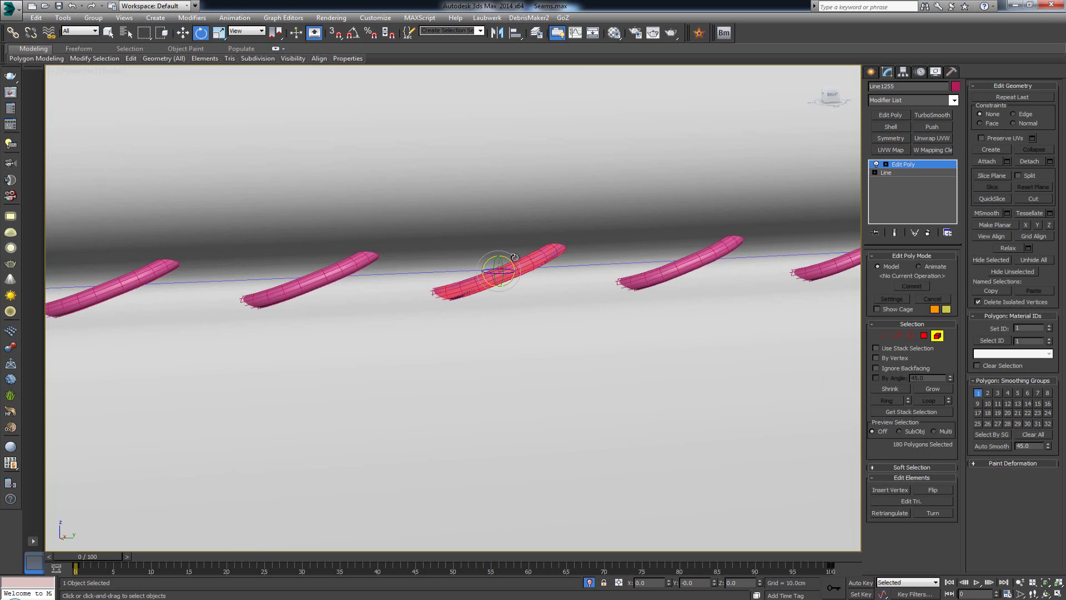
{"action": "left_click_drag", "start_coordinate": [511, 259], "coordinate": [544, 266]}
{"action": "middle_click_drag", "start_coordinate": [606, 283], "coordinate": [429, 255], "text": "alt"}
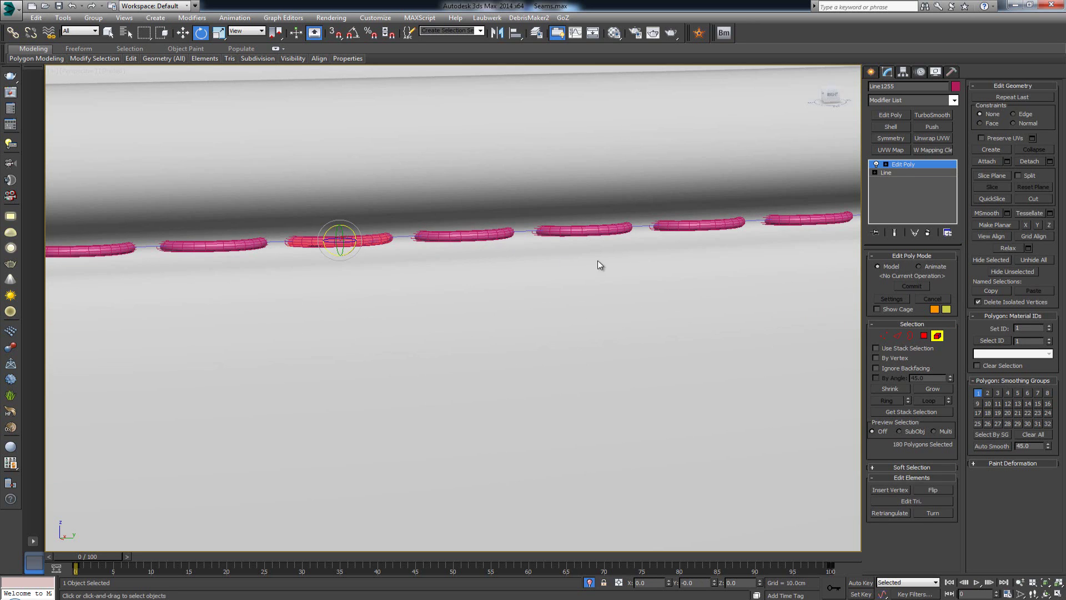
{"action": "scroll", "coordinate": [505, 256], "scroll_direction": "down", "scroll_amount": 10}
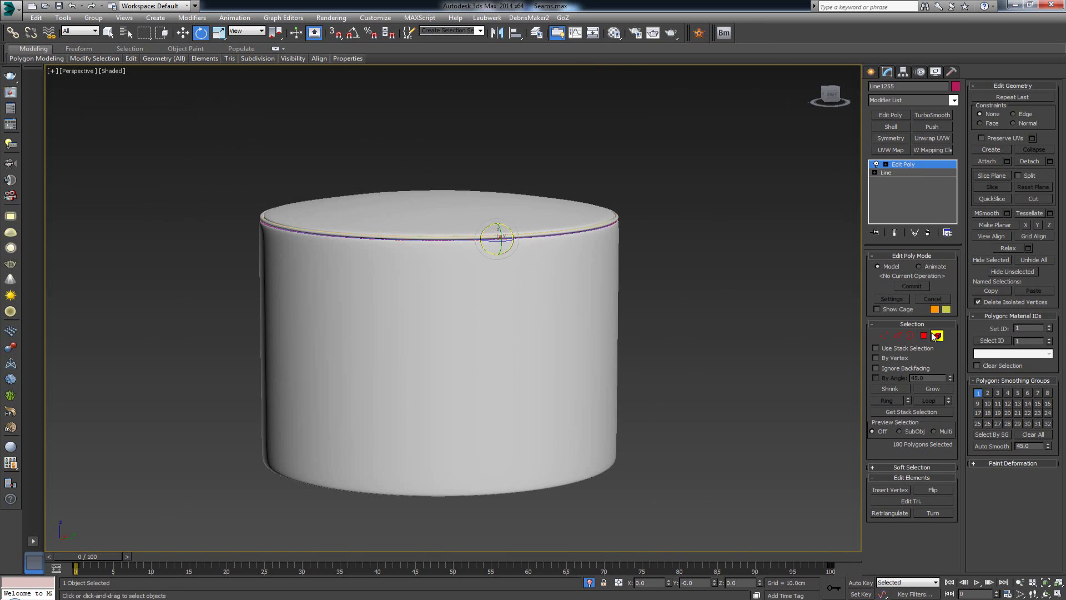
{"action": "left_click", "coordinate": [936, 335]}
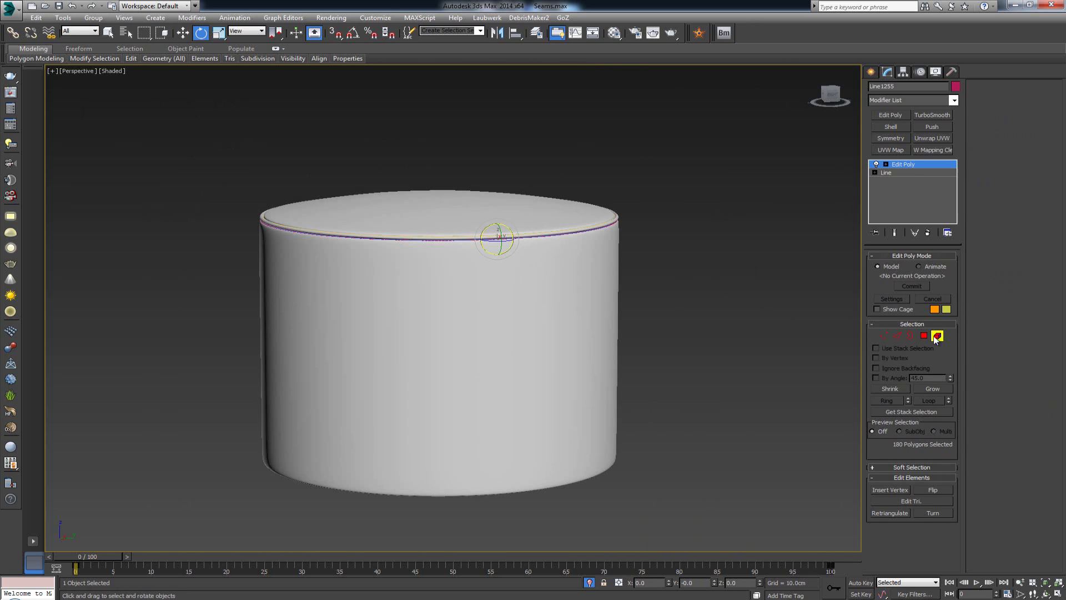
Step: Deselect everything and inspect the row of stitches below the rim through Close_Camera
{"action": "left_click", "coordinate": [715, 263]}
{"action": "key", "text": "c"}
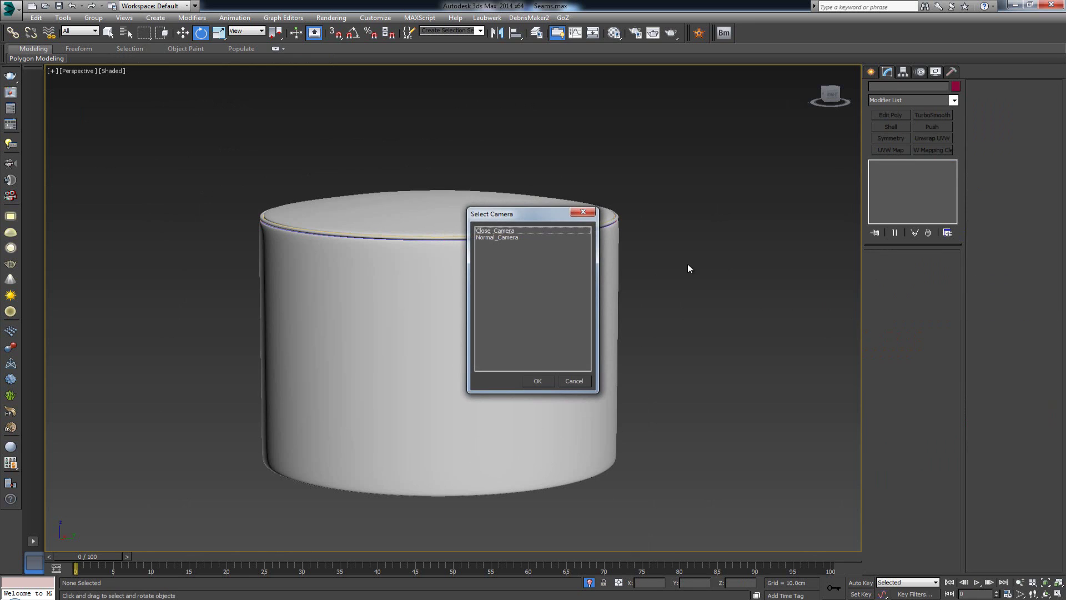
{"action": "double_click", "coordinate": [507, 231]}
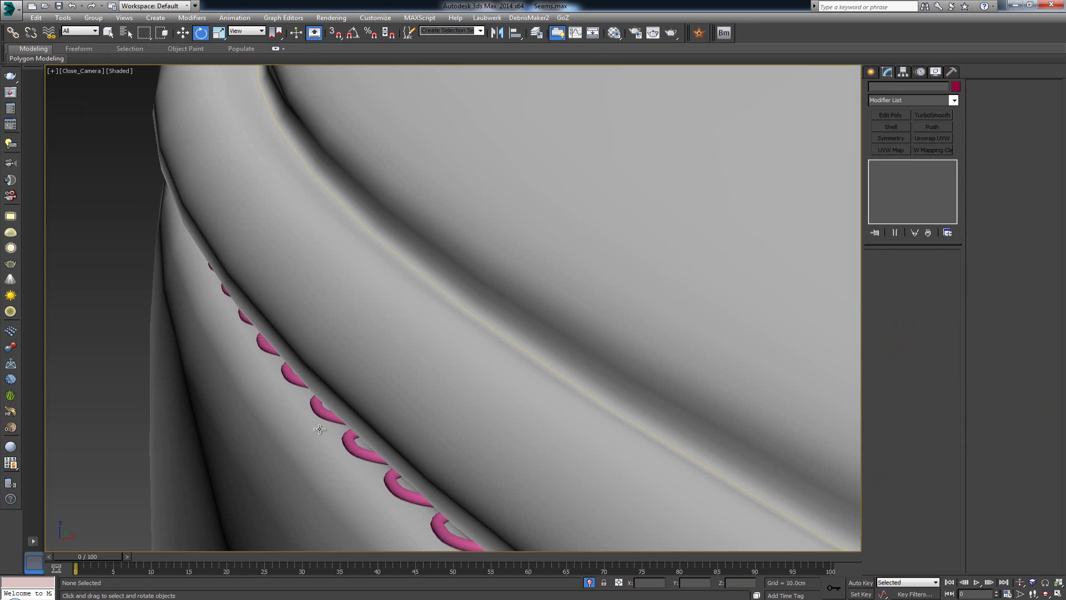
{"action": "middle_click_drag", "start_coordinate": [339, 411], "coordinate": [352, 340]}
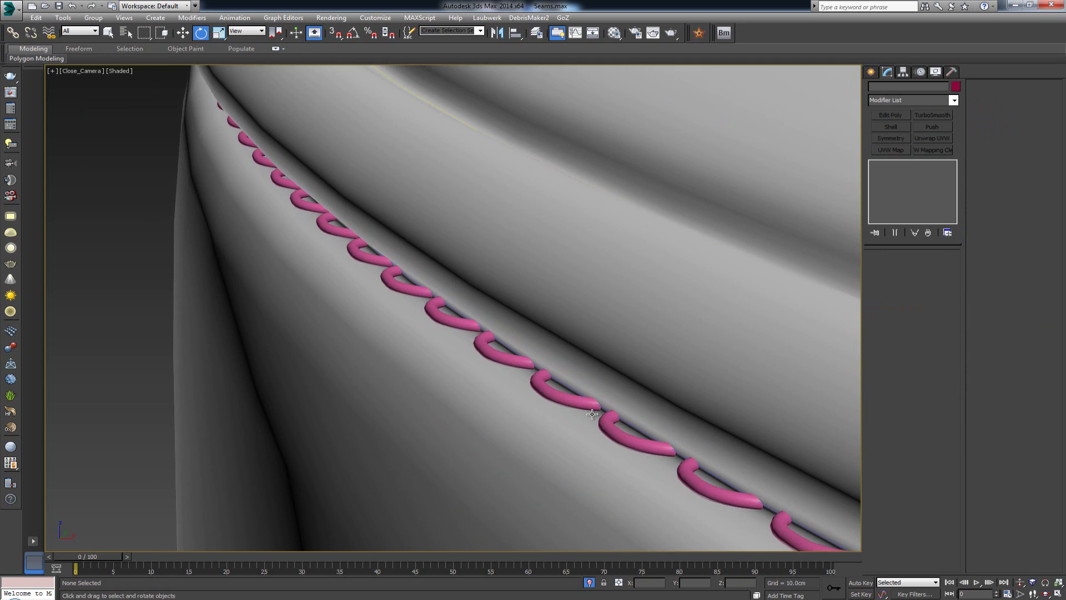
{"action": "middle_click_drag", "start_coordinate": [592, 414], "coordinate": [512, 405], "text": "alt"}
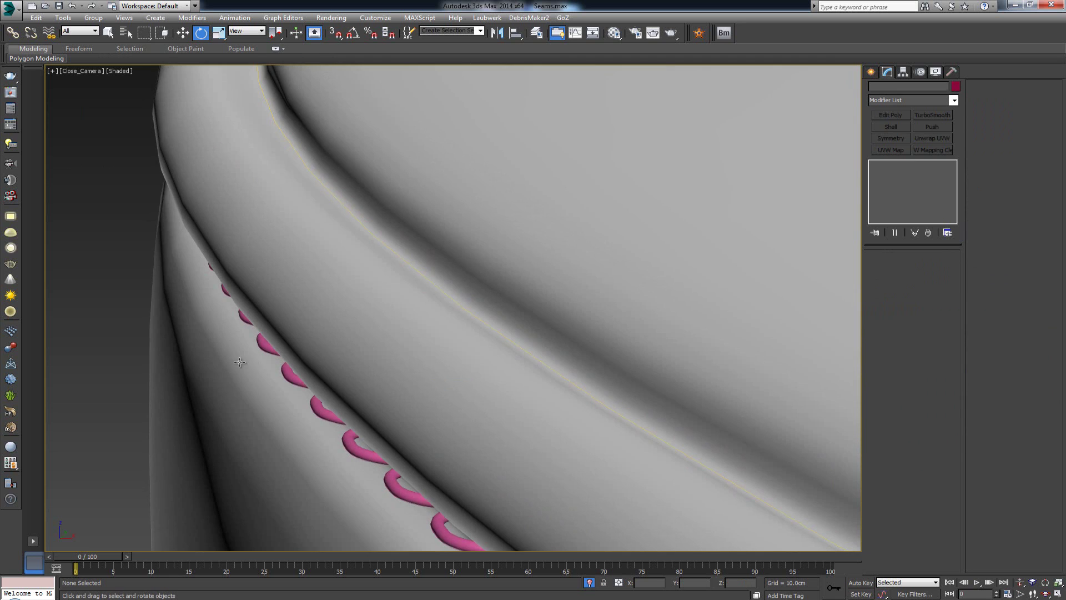
Step: View the stool through Normal_Camera and end the isolation of the objects
{"action": "key", "text": "p"}
{"action": "key", "text": "c"}
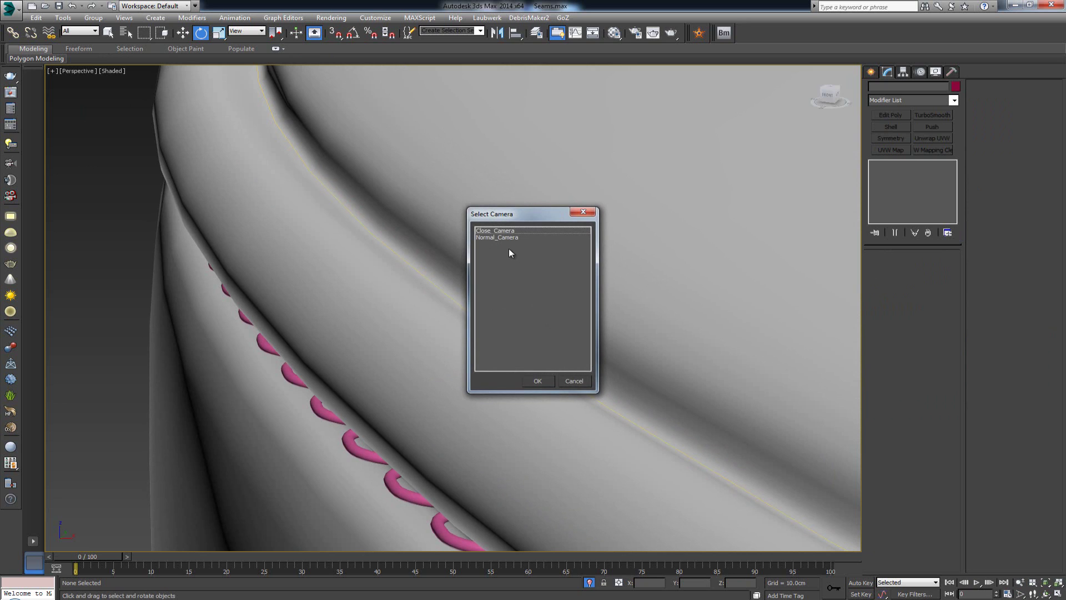
{"action": "double_click", "coordinate": [508, 237]}
{"action": "right_click", "coordinate": [504, 246]}
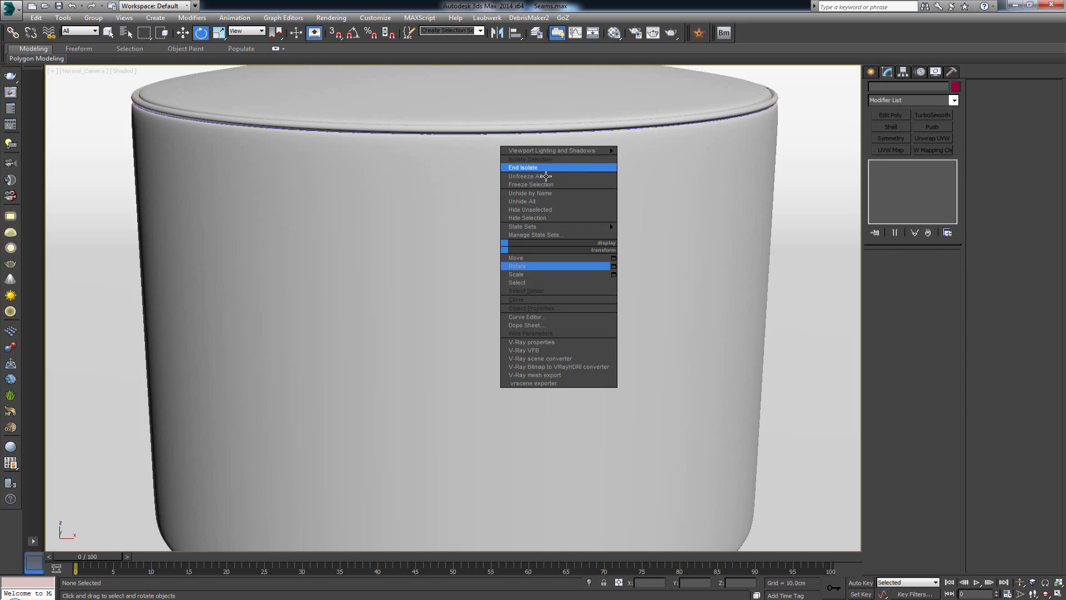
Step: Render the stool through Normal_Camera with safe frames shown and examine the stitched seam below the rim up close
{"action": "key", "text": "shift+f"}
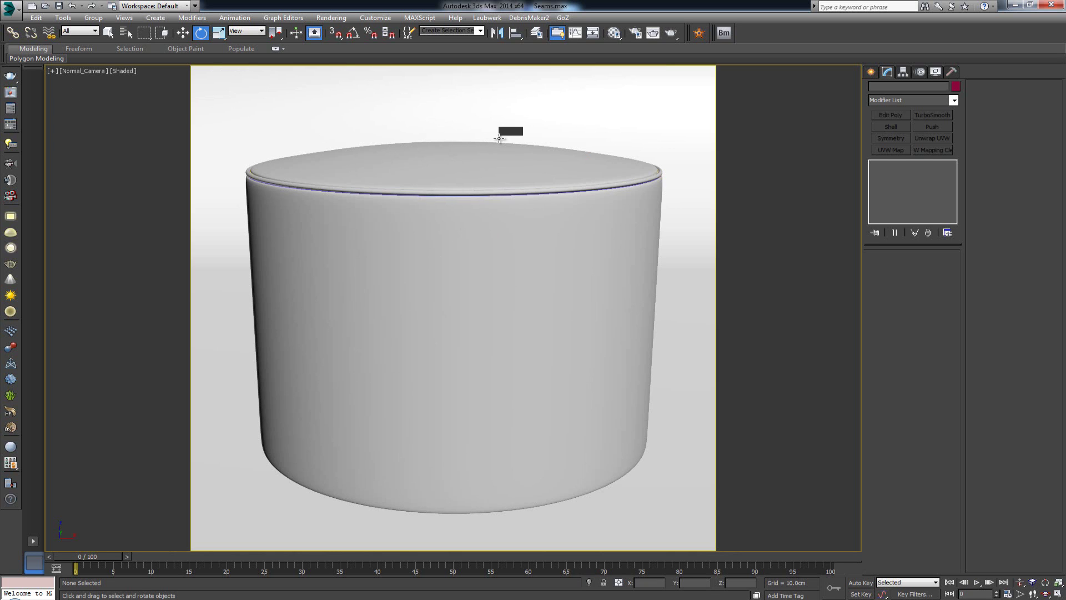
{"action": "key", "text": "shift+q"}
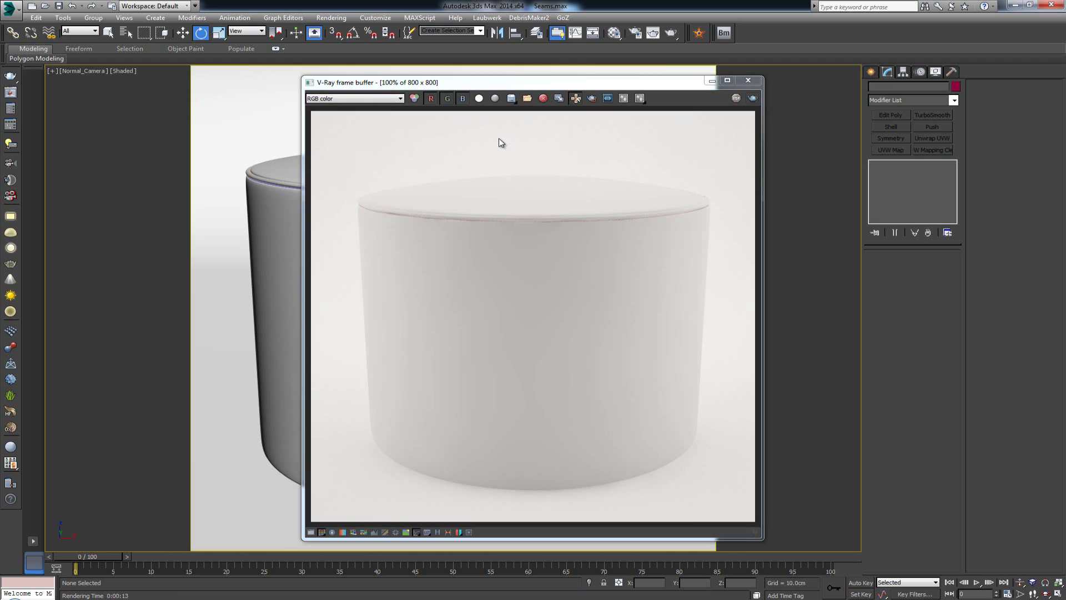
{"action": "scroll", "coordinate": [474, 214], "scroll_direction": "up", "scroll_amount": 2}
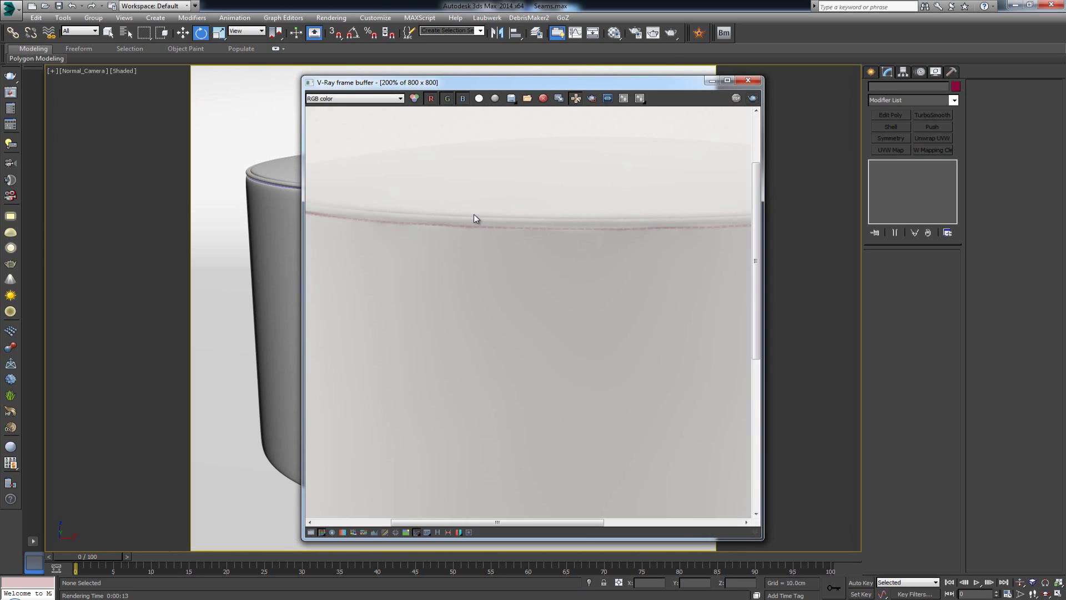
{"action": "middle_click_drag", "start_coordinate": [439, 242], "coordinate": [601, 244]}
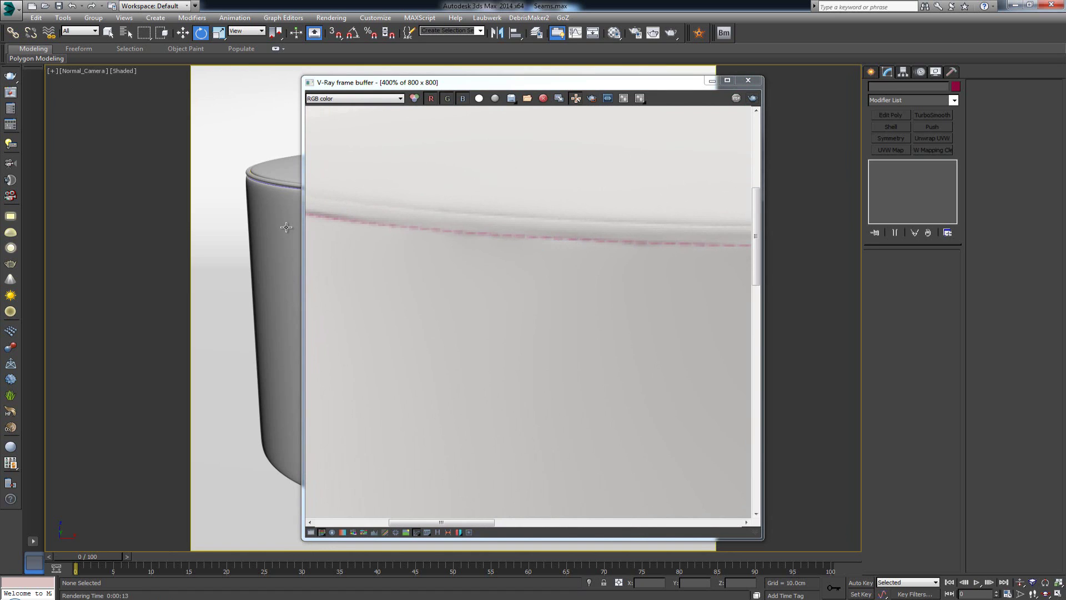
Step: Render the rim's pink stitches through Close_Camera, examine the result and close the frame buffer
{"action": "key", "text": "p"}
{"action": "key", "text": "c"}
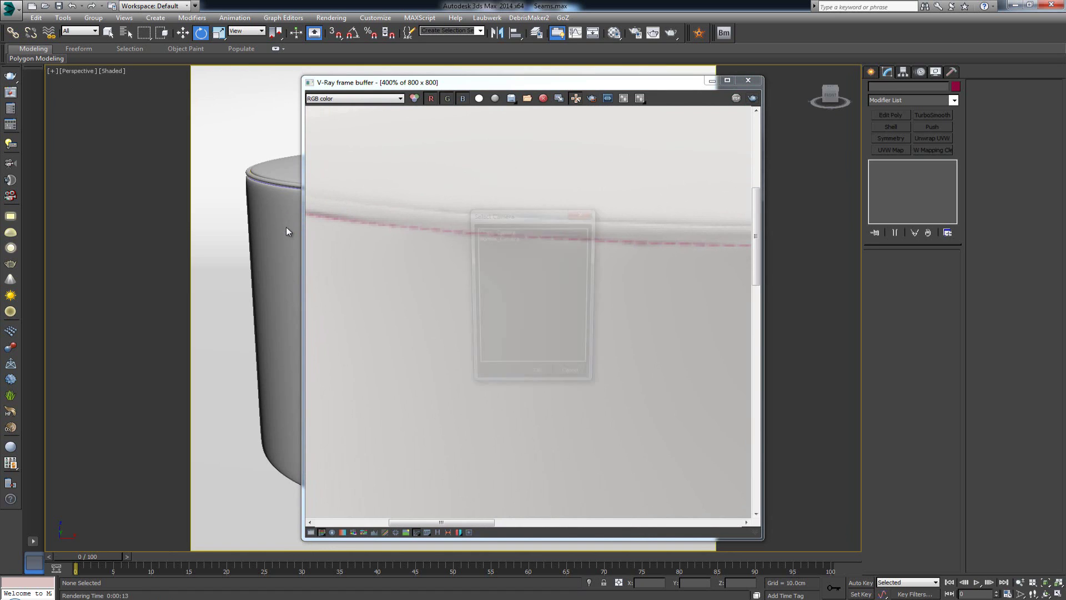
{"action": "left_click", "coordinate": [524, 232]}
{"action": "left_click", "coordinate": [524, 232]}
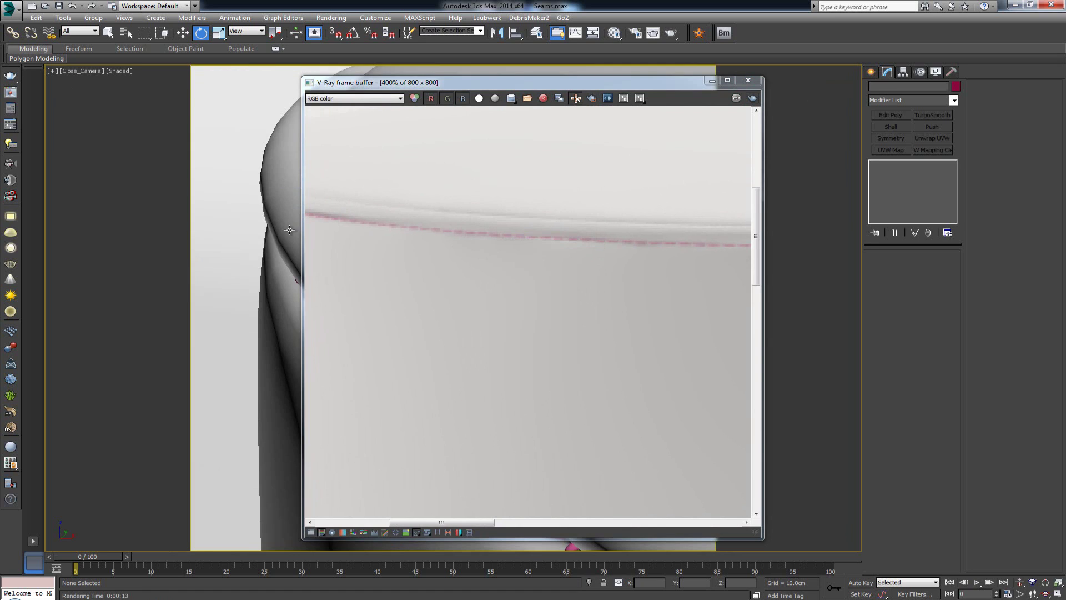
{"action": "left_click", "coordinate": [748, 80]}
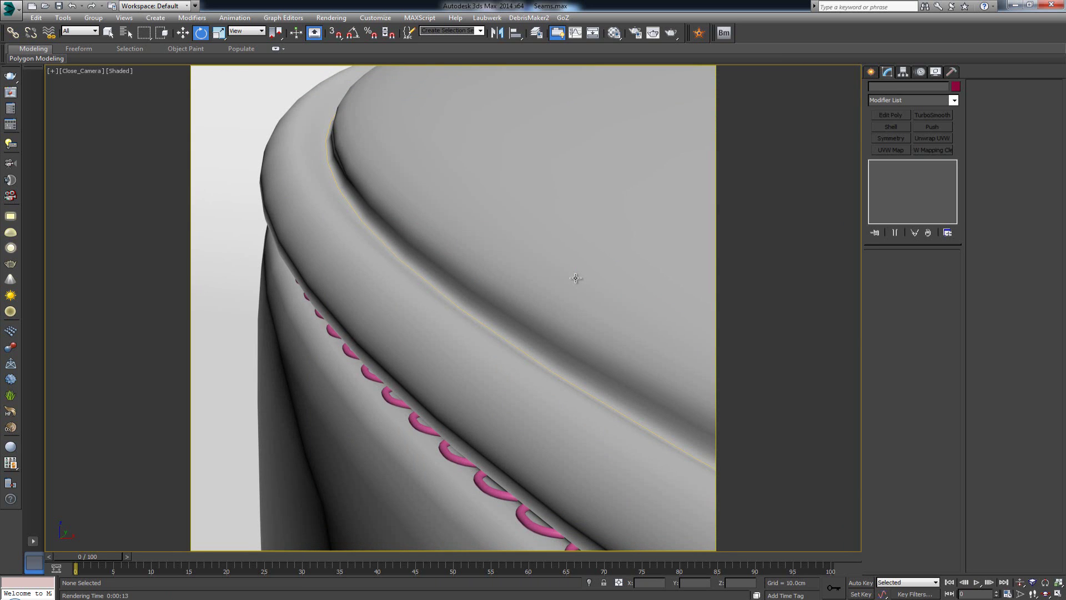
{"action": "left_click", "coordinate": [12, 78]}
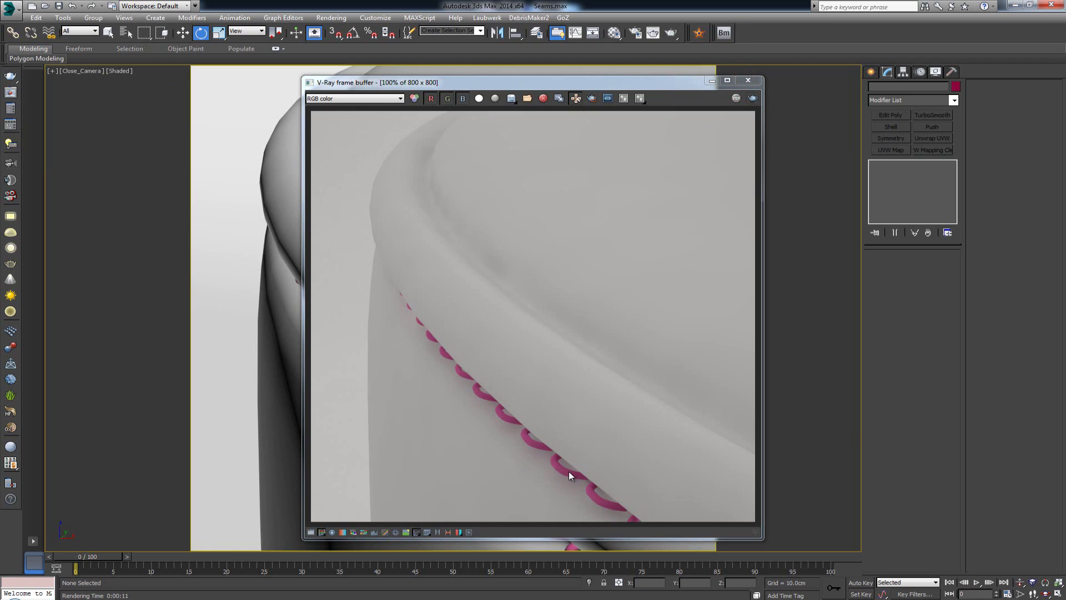
{"action": "left_click", "coordinate": [744, 82]}
Step: Return to the perspective view without safe frames and select the red cross-shaped stitch on the upper seam
{"action": "key", "text": "p"}
{"action": "scroll", "coordinate": [500, 244], "scroll_direction": "down", "scroll_amount": 5}
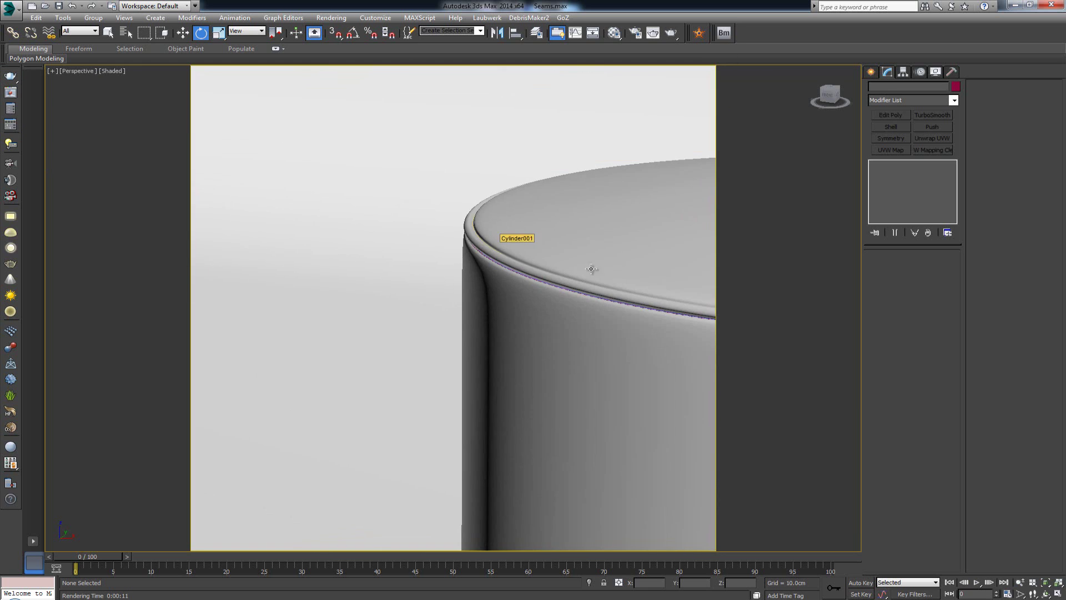
{"action": "scroll", "coordinate": [207, 303], "scroll_direction": "up", "scroll_amount": 5}
{"action": "key", "text": "shift+f"}
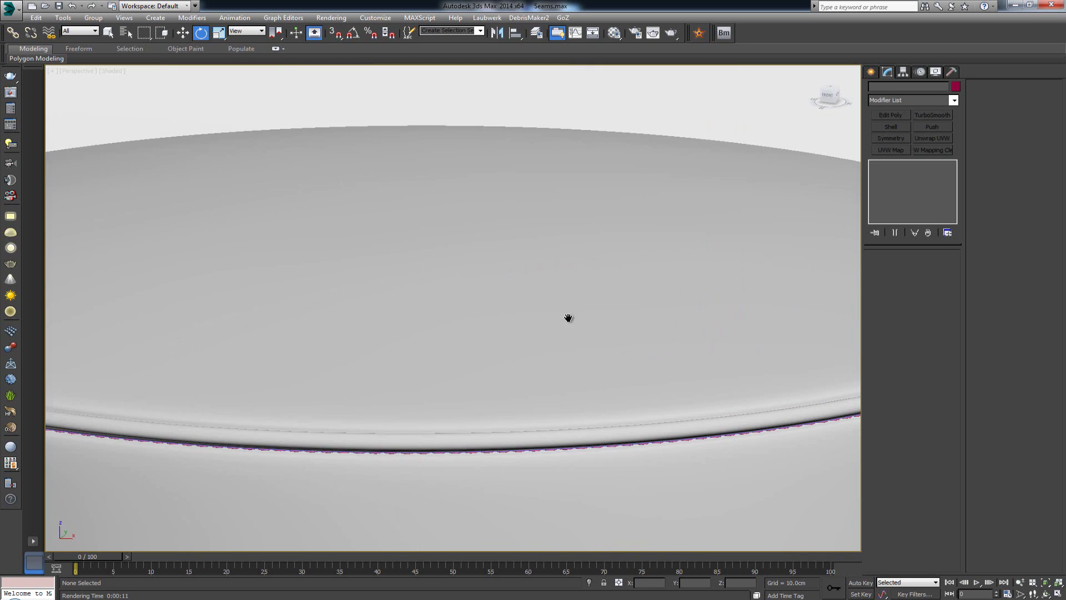
{"action": "middle_click_drag", "start_coordinate": [569, 316], "coordinate": [639, 354], "text": "alt"}
{"action": "scroll", "coordinate": [548, 385], "scroll_direction": "up", "scroll_amount": 5}
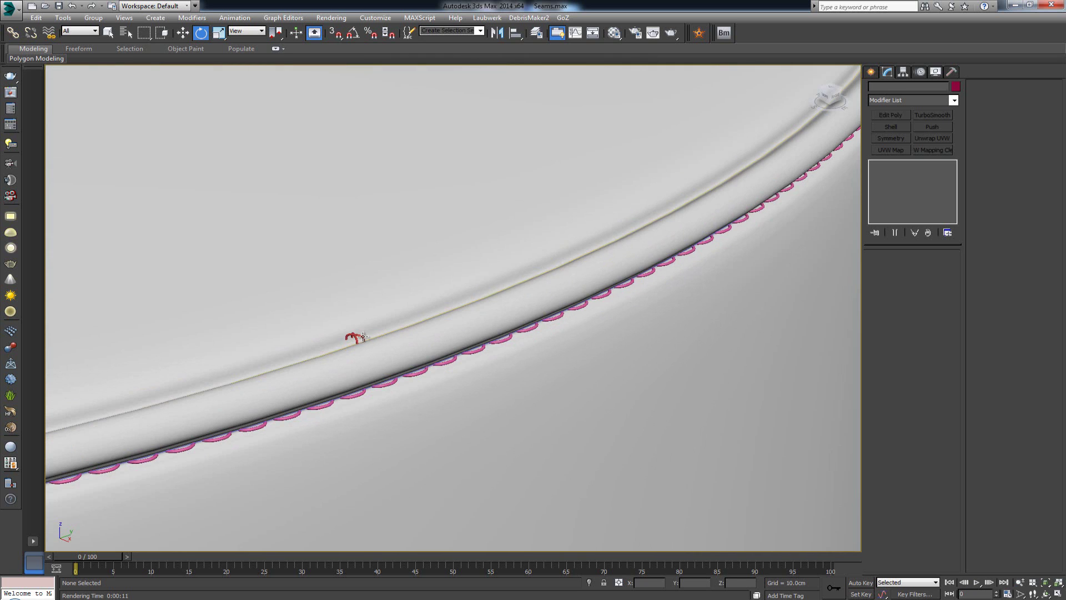
{"action": "left_click", "coordinate": [354, 336]}
{"action": "key", "text": "z"}
Step: Examine the shape of the red cross-shaped stitch from several angles and compare it with the pink stitches
{"action": "middle_click_drag", "start_coordinate": [471, 347], "coordinate": [484, 296], "text": "alt"}
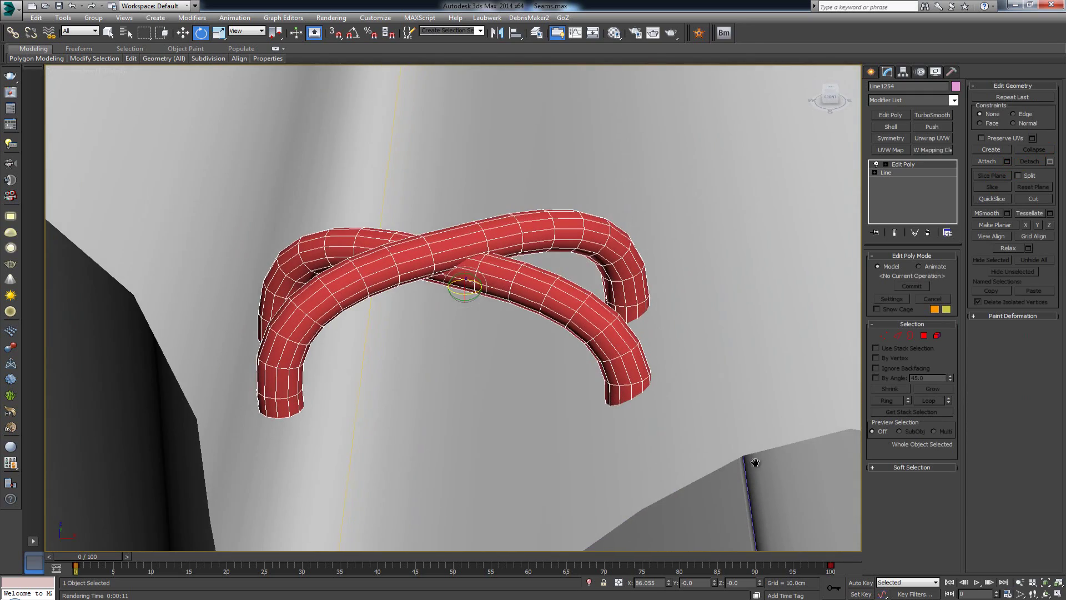
{"action": "scroll", "coordinate": [756, 462], "scroll_direction": "up", "scroll_amount": 2}
{"action": "scroll", "coordinate": [684, 393], "scroll_direction": "down", "scroll_amount": 8}
{"action": "middle_click_drag", "start_coordinate": [728, 416], "coordinate": [507, 395], "text": "alt"}
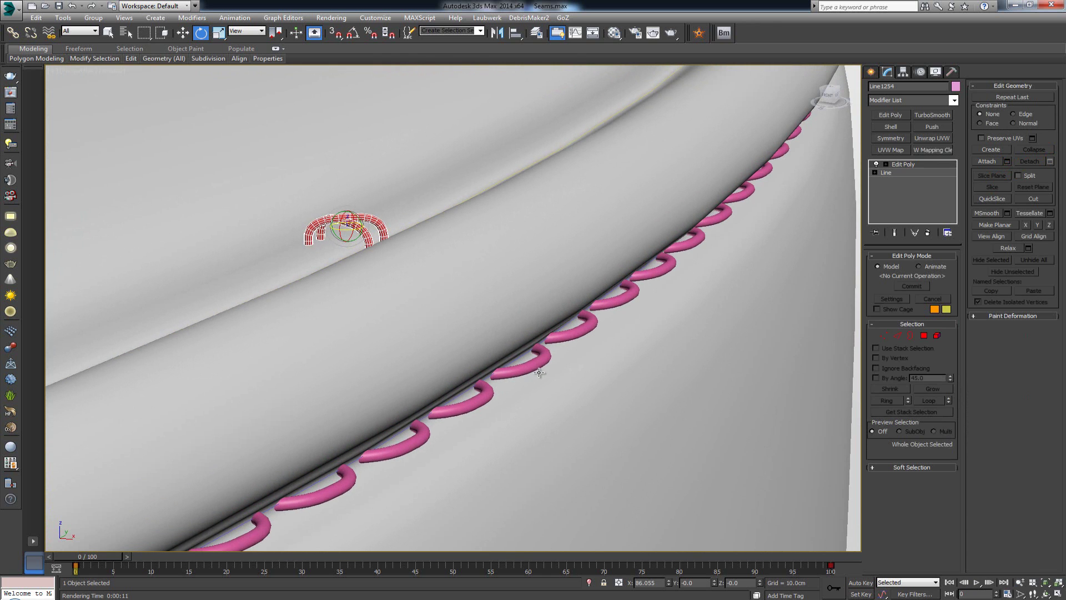
{"action": "middle_click_drag", "start_coordinate": [345, 290], "coordinate": [353, 261], "text": "alt"}
{"action": "key", "text": "z"}
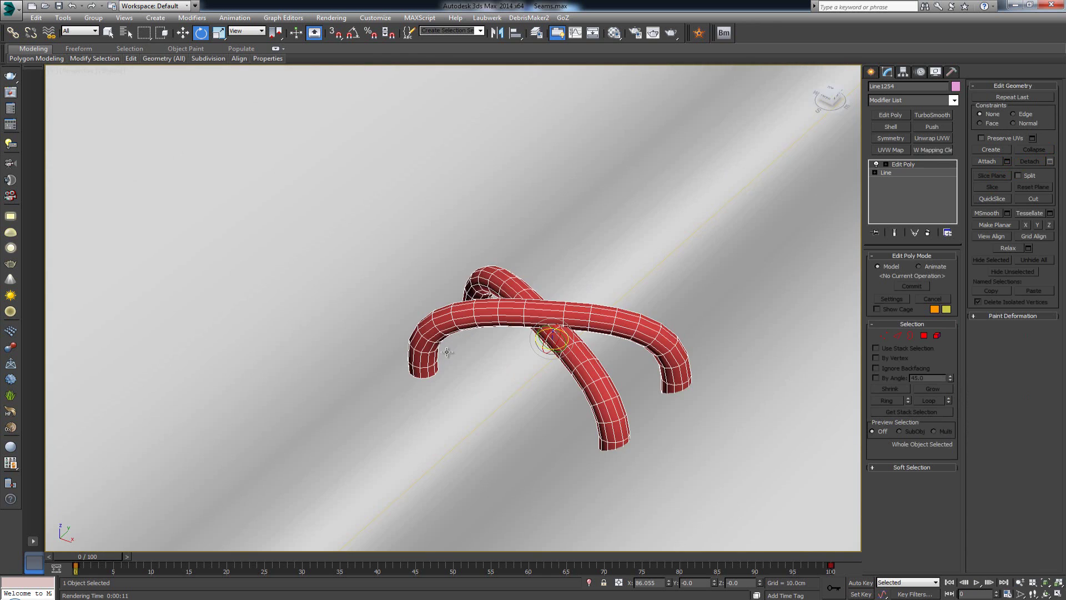
{"action": "middle_click_drag", "start_coordinate": [504, 368], "coordinate": [533, 328], "text": "alt"}
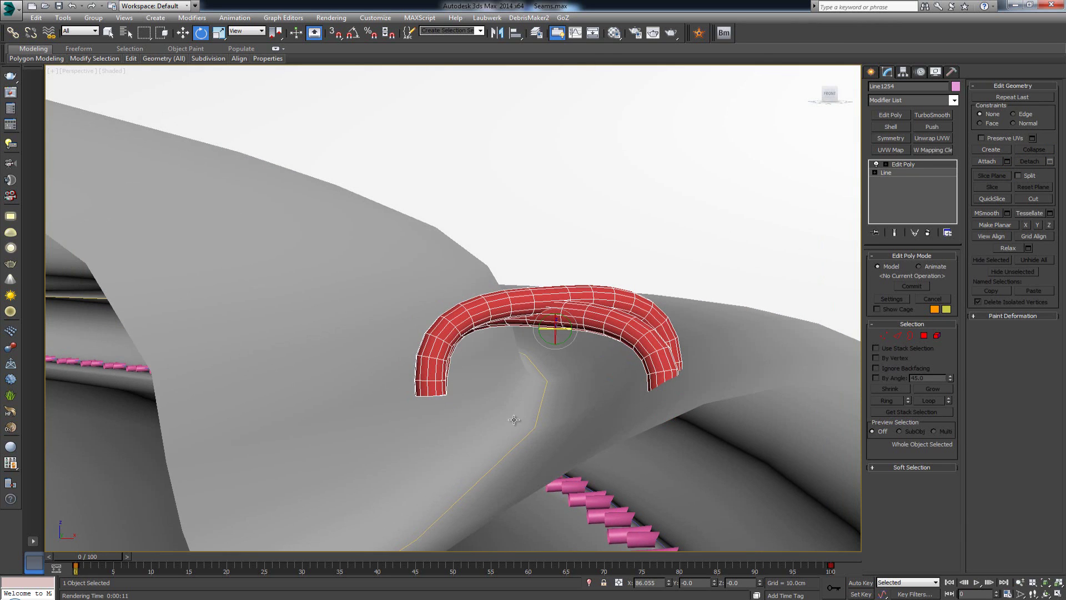
{"action": "middle_click_drag", "start_coordinate": [629, 308], "coordinate": [580, 327], "text": "alt"}
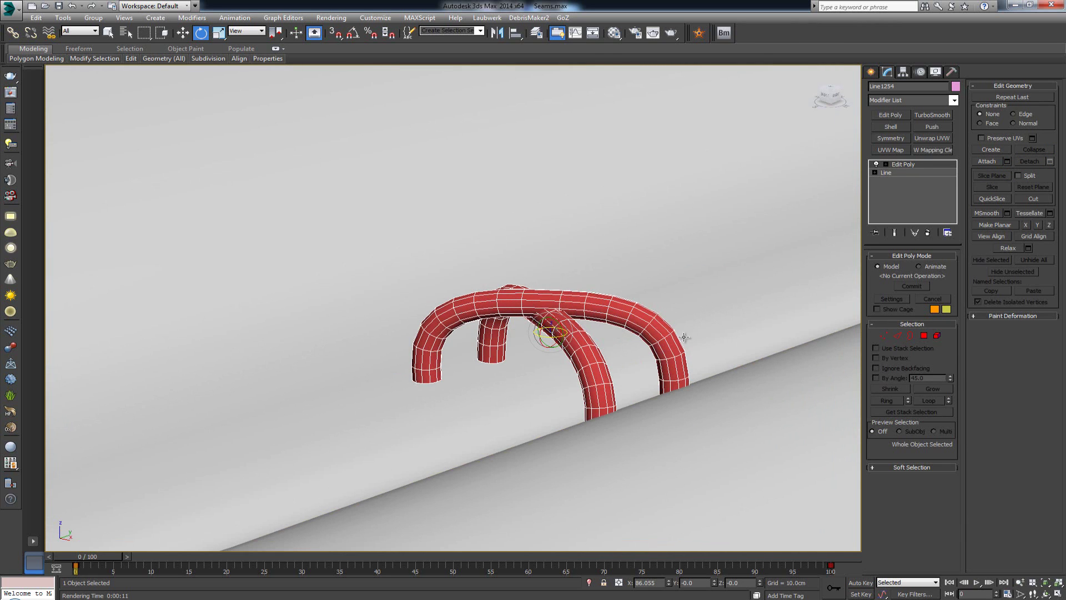
{"action": "middle_click_drag", "start_coordinate": [466, 306], "coordinate": [537, 333], "text": "alt"}
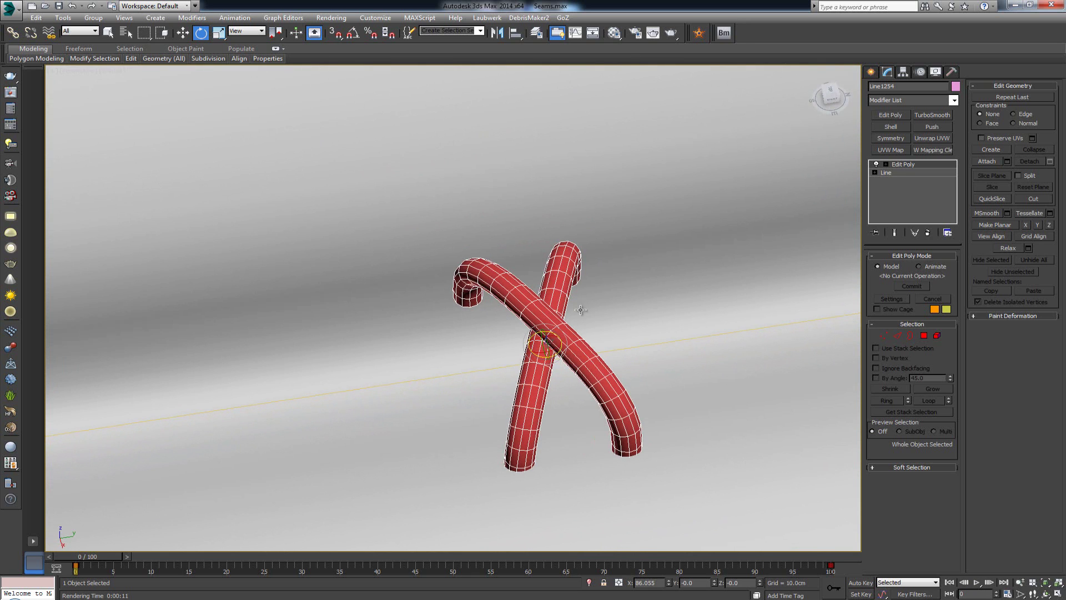
{"action": "middle_click_drag", "start_coordinate": [582, 380], "coordinate": [604, 373], "text": "alt"}
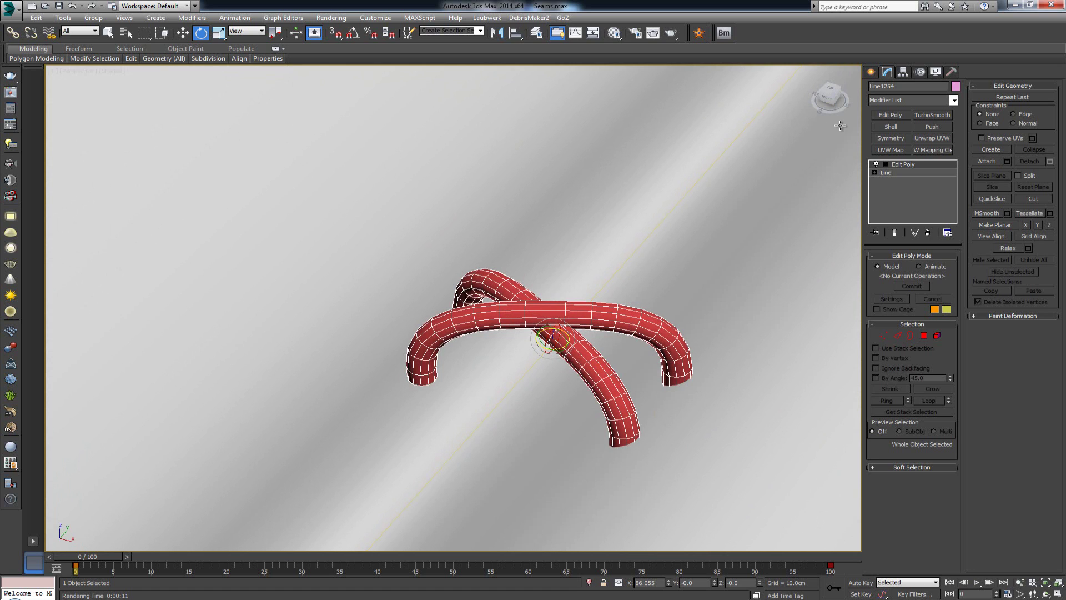
Step: Assign a Path Constraint position controller to the cross-shaped stitch and add the Stitching_01 spline as its path
{"action": "left_click", "coordinate": [920, 72]}
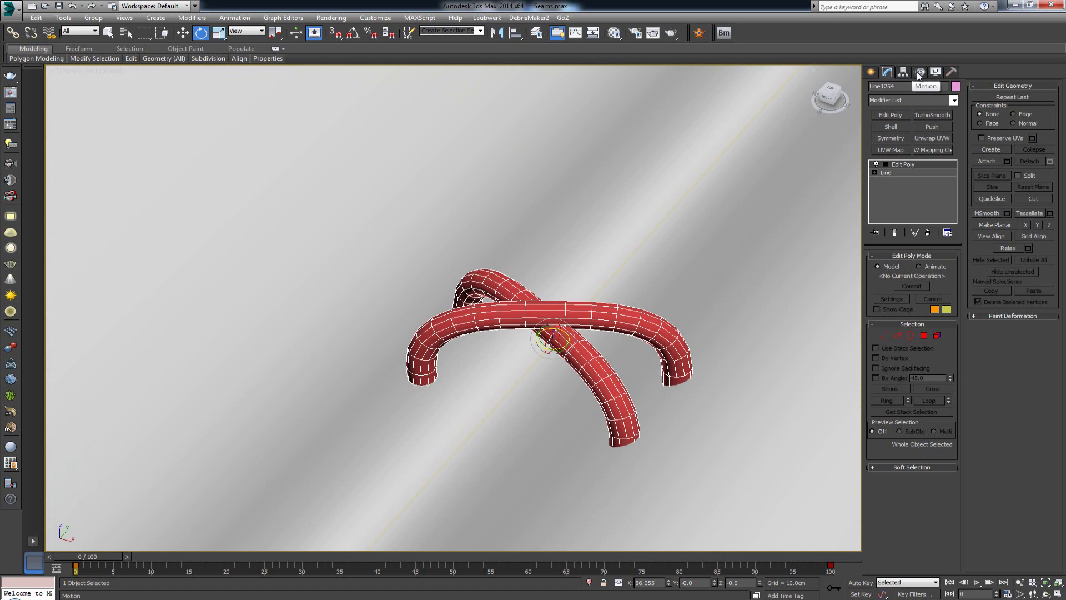
{"action": "left_click", "coordinate": [913, 174]}
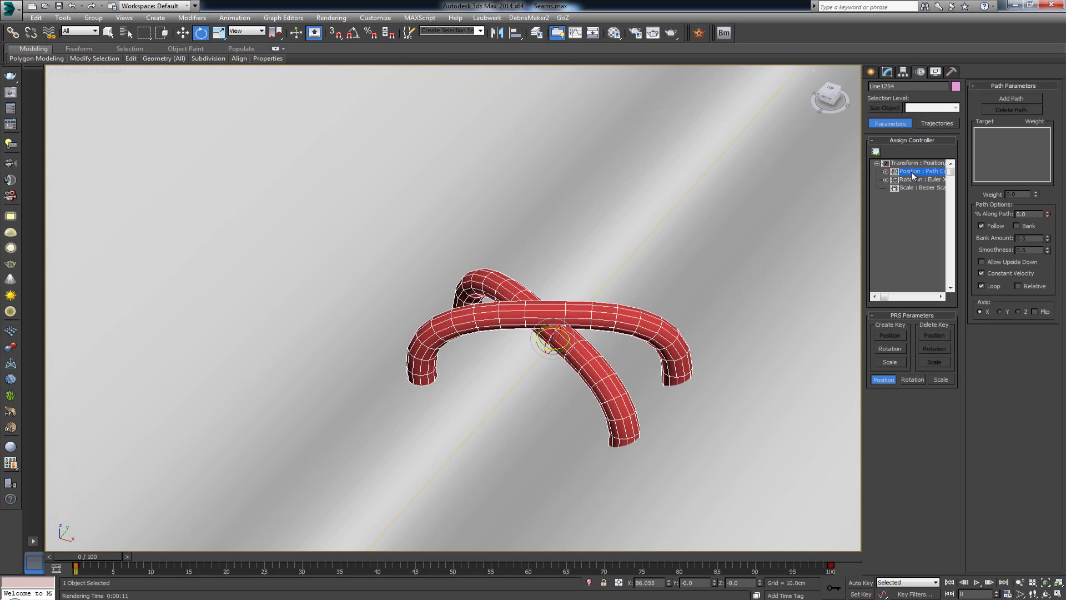
{"action": "left_click", "coordinate": [876, 152]}
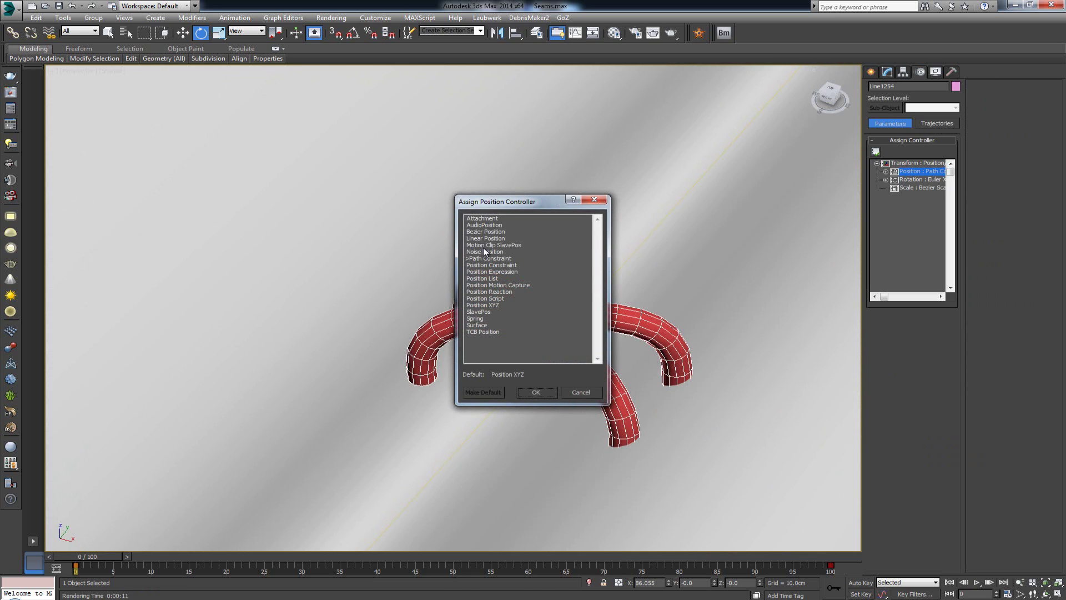
{"action": "left_click", "coordinate": [533, 396]}
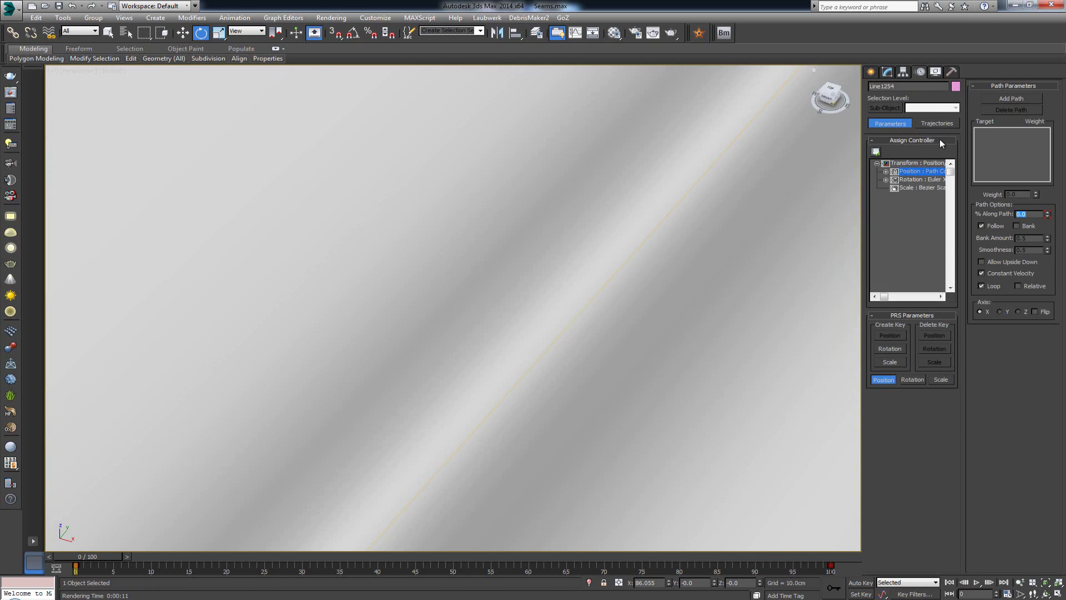
{"action": "left_click", "coordinate": [1011, 99]}
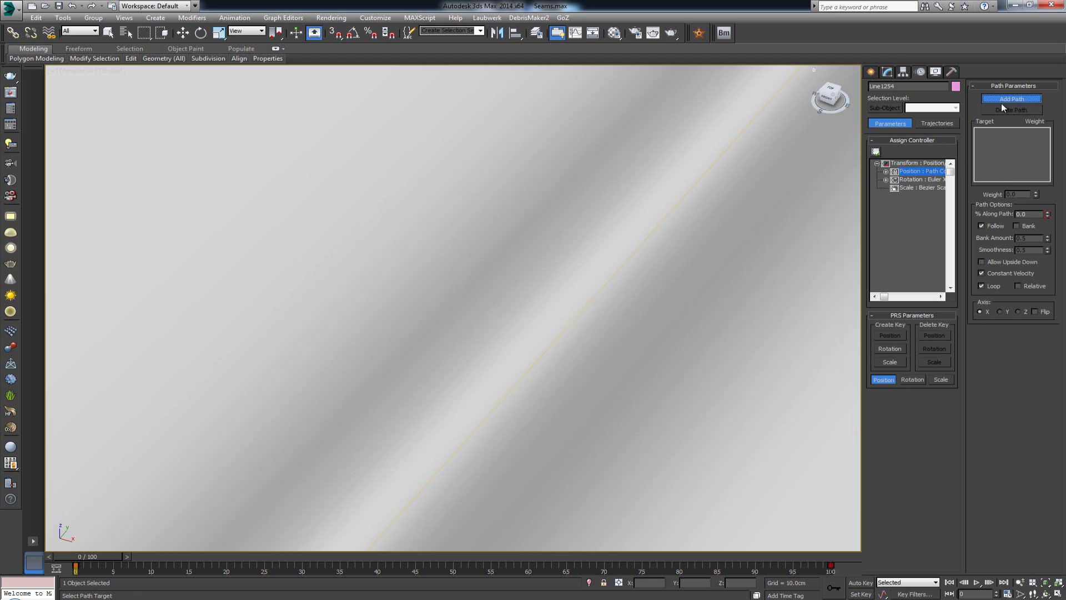
{"action": "left_click", "coordinate": [604, 288]}
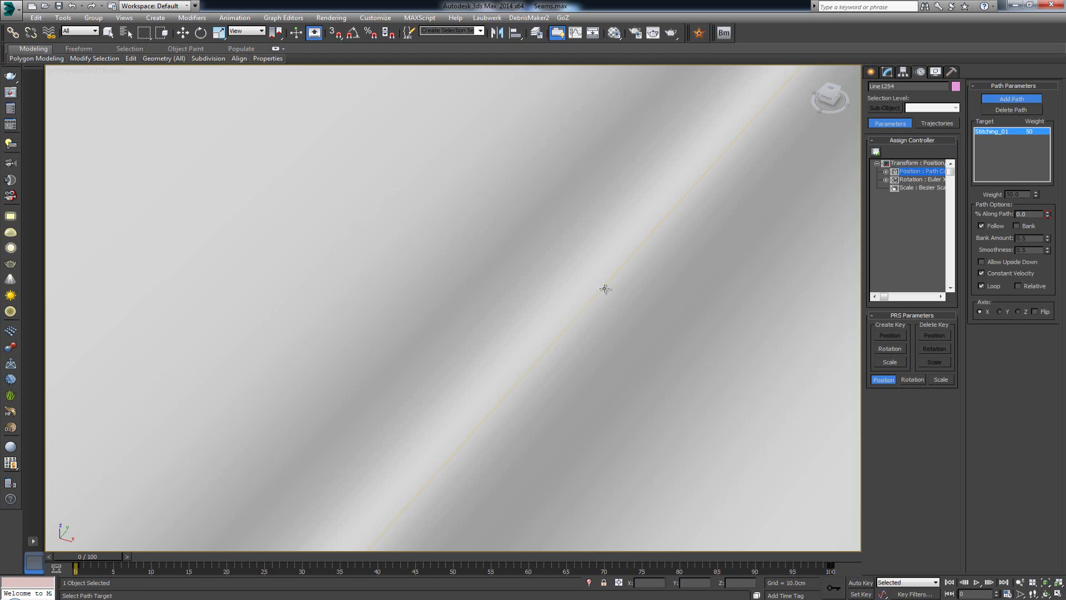
Step: Raise all elements of the cross-shaped stitch in its Edit Poly modifier so it sits on top of the leather seam
{"action": "scroll", "coordinate": [579, 288], "scroll_direction": "down", "scroll_amount": 10}
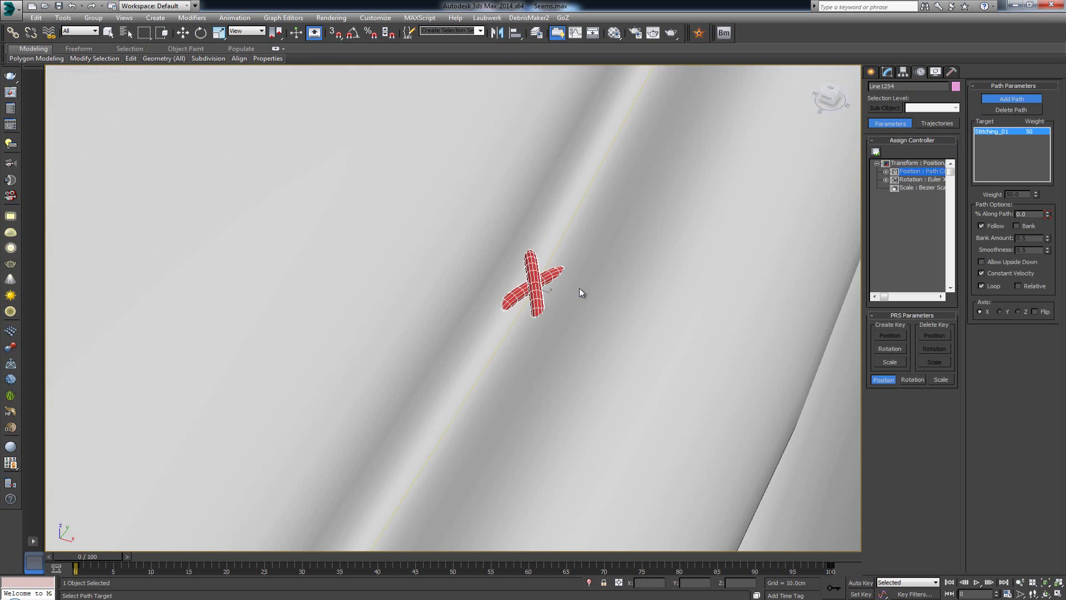
{"action": "scroll", "coordinate": [579, 288], "scroll_direction": "up", "scroll_amount": 5}
{"action": "middle_click_drag", "start_coordinate": [589, 284], "coordinate": [592, 259], "text": "alt"}
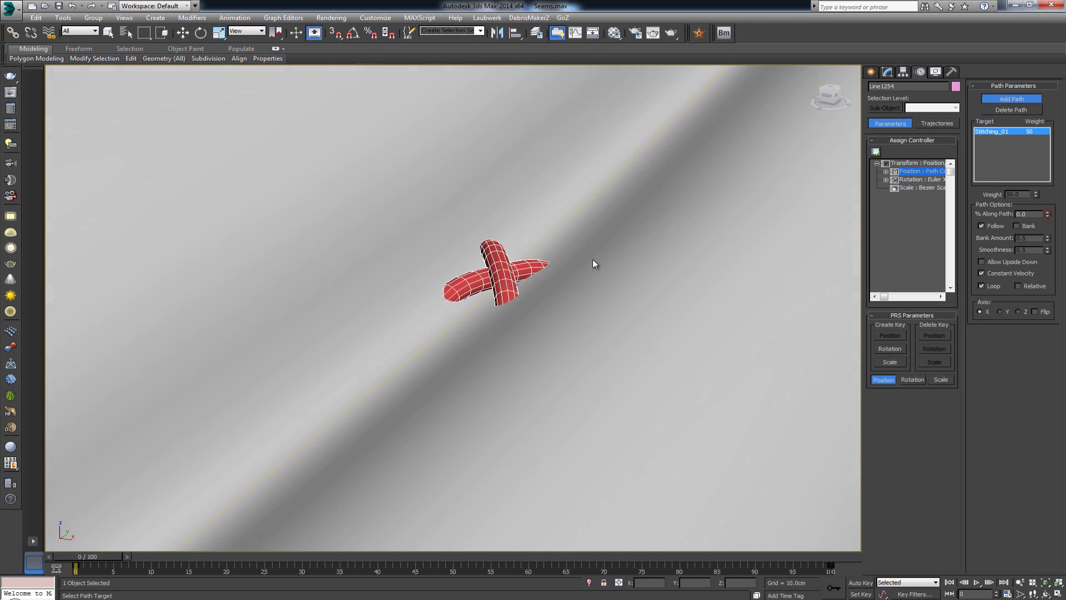
{"action": "left_click", "coordinate": [887, 72]}
{"action": "key", "text": "e"}
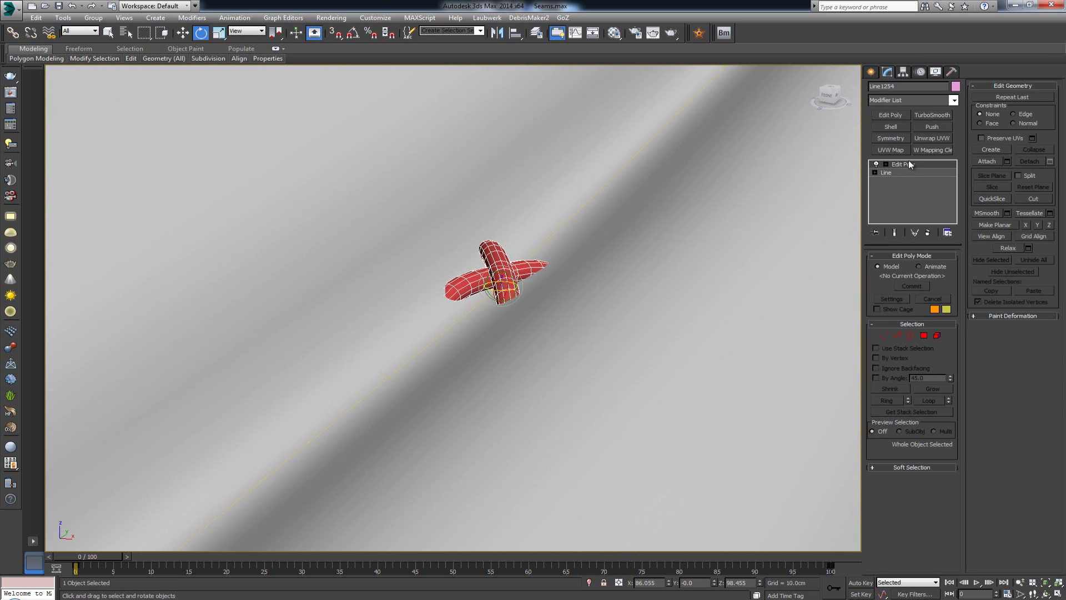
{"action": "left_click", "coordinate": [937, 336]}
{"action": "key", "text": "ctrl+a"}
{"action": "middle_click_drag", "start_coordinate": [543, 252], "coordinate": [549, 240], "text": "alt"}
{"action": "key", "text": "w"}
{"action": "left_click_drag", "start_coordinate": [498, 275], "coordinate": [499, 234]}
{"action": "middle_click_drag", "start_coordinate": [499, 234], "coordinate": [542, 241], "text": "alt"}
{"action": "left_click", "coordinate": [938, 336]}
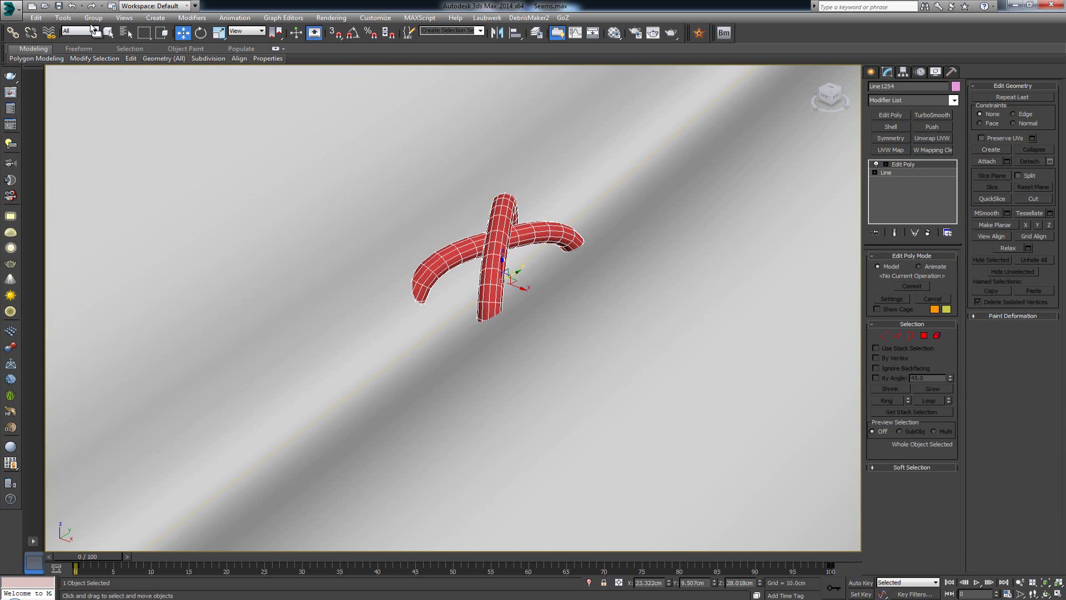
Step: Create 350 instanced copies of the cross-shaped stitch along the upper seam with Snapshot over frames 0 to 100
{"action": "left_click", "coordinate": [64, 18]}
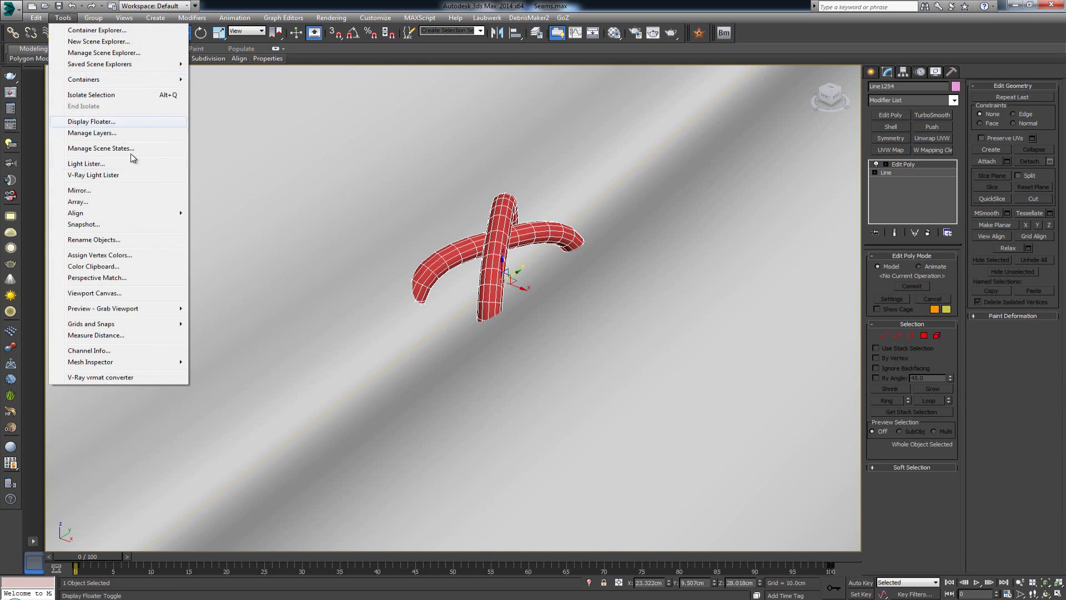
{"action": "left_click", "coordinate": [136, 228]}
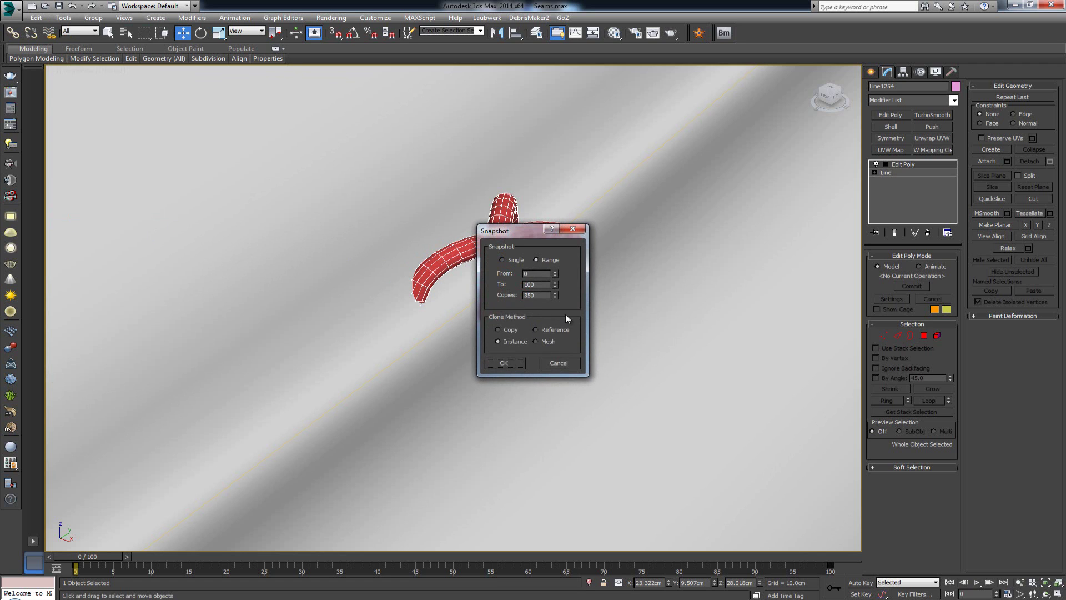
{"action": "left_click", "coordinate": [503, 363]}
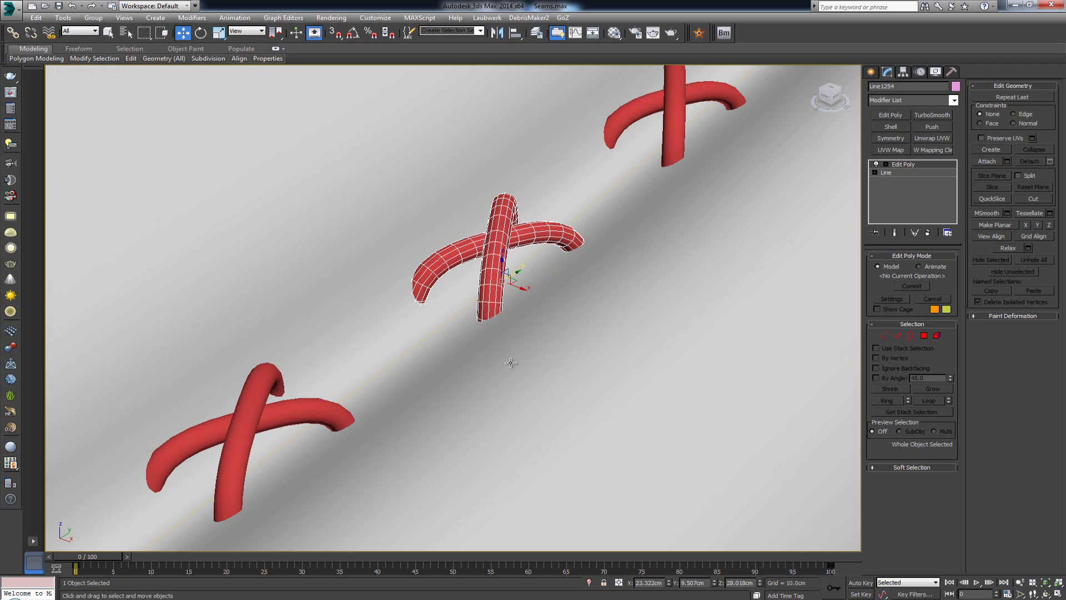
Step: Switch the viewport to Normal_Camera and render the untextured stool with its stitched seams in V-Ray
{"action": "scroll", "coordinate": [738, 244], "scroll_direction": "down", "scroll_amount": 10}
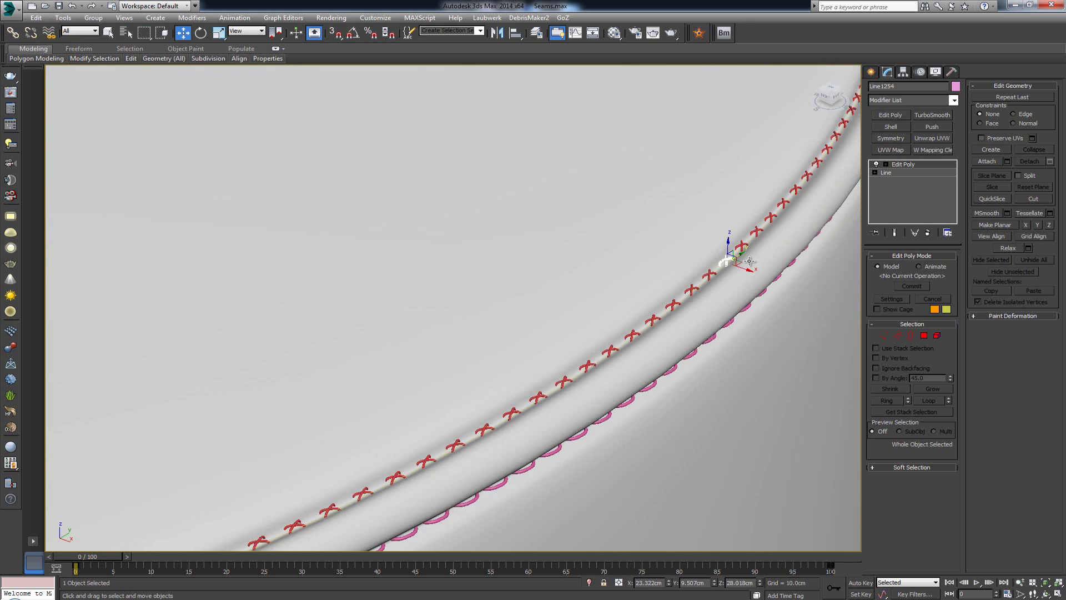
{"action": "left_click", "coordinate": [723, 330]}
{"action": "scroll", "coordinate": [723, 330], "scroll_direction": "up", "scroll_amount": 8}
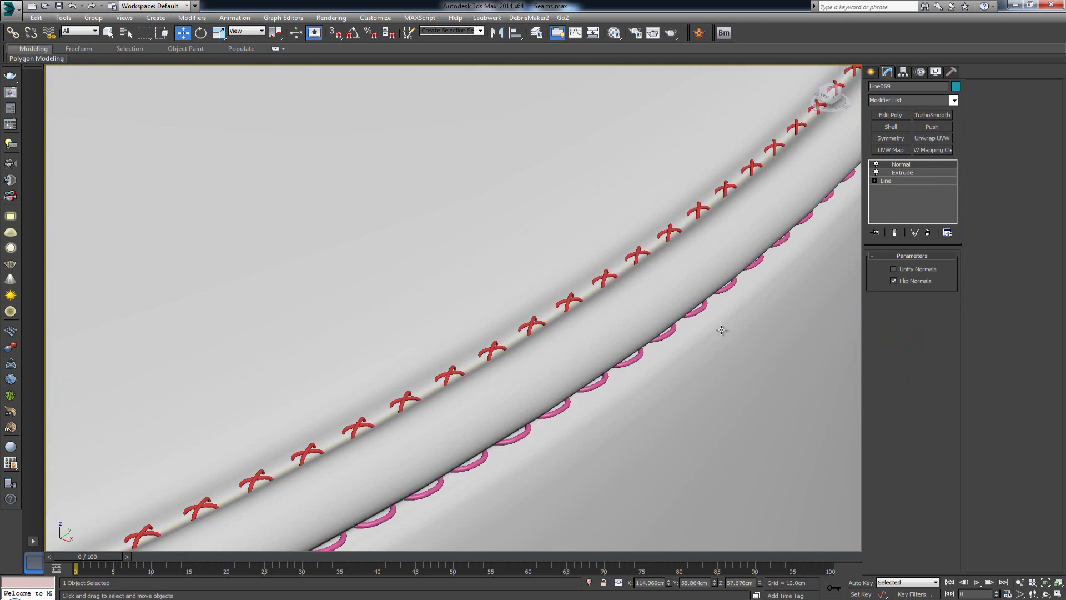
{"action": "middle_click_drag", "start_coordinate": [537, 319], "coordinate": [630, 248], "text": "alt"}
{"action": "key", "text": "c"}
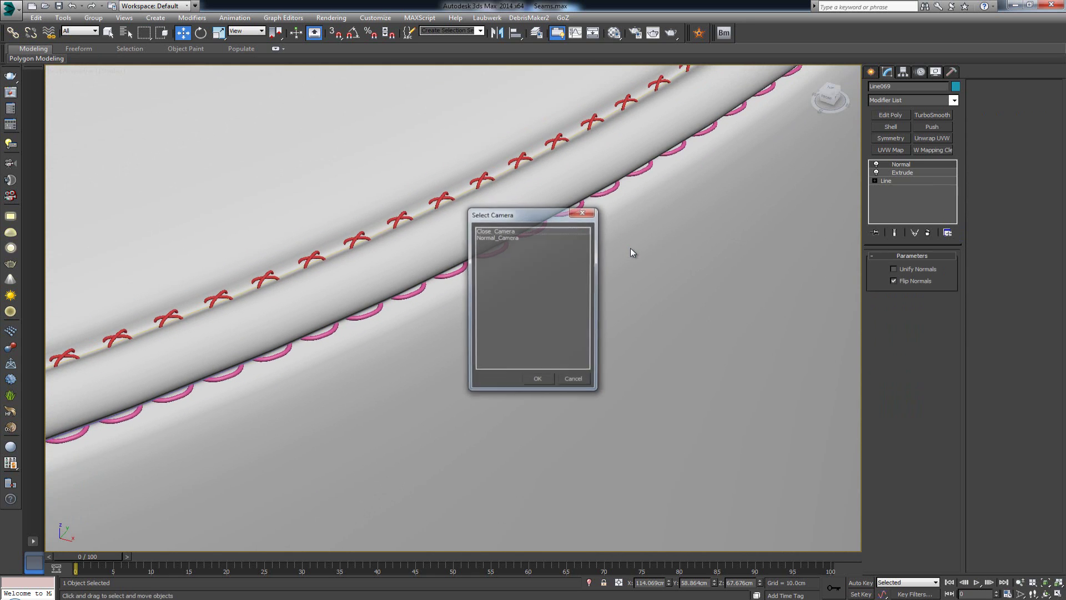
{"action": "left_click", "coordinate": [498, 237]}
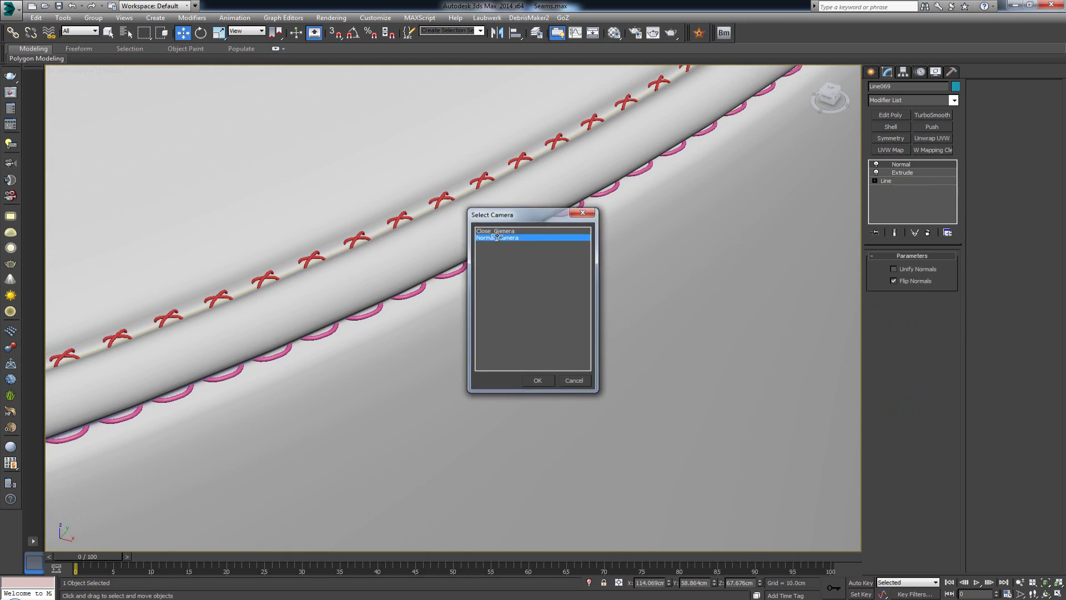
{"action": "double_click", "coordinate": [498, 237]}
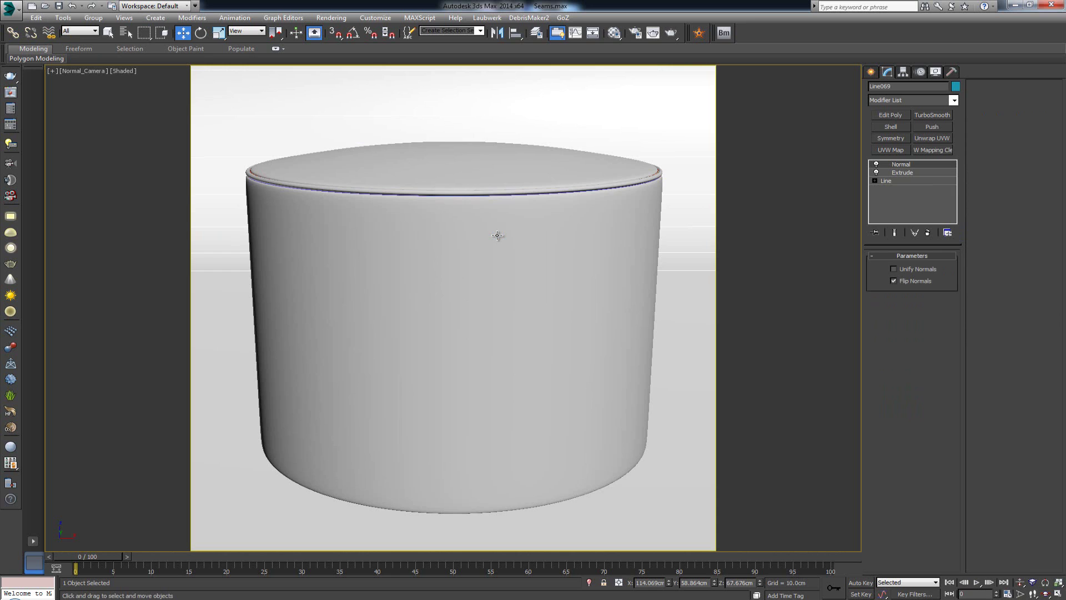
{"action": "left_click", "coordinate": [10, 76]}
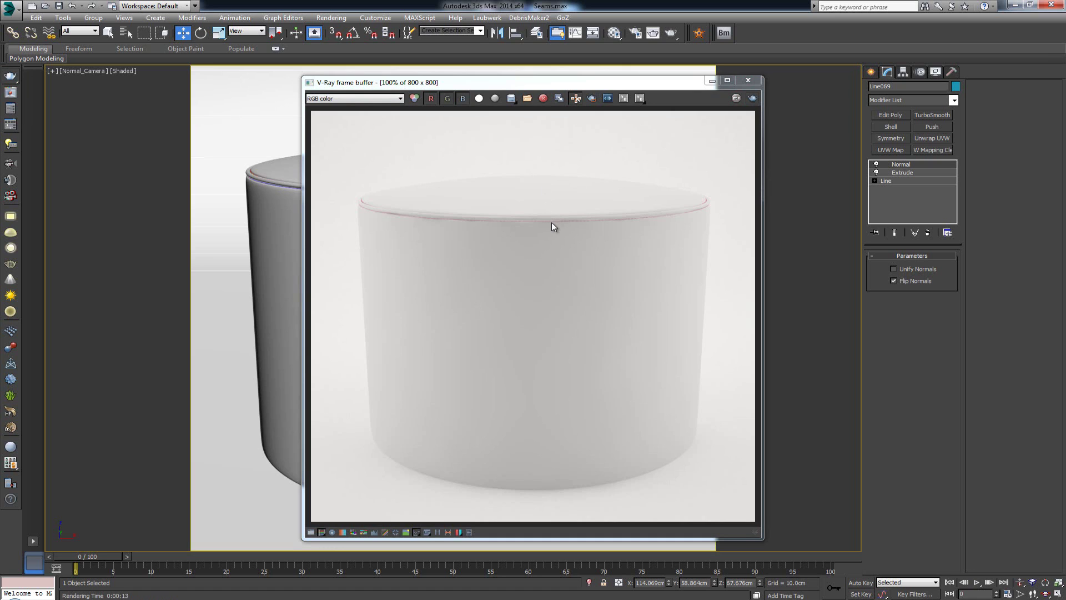
{"action": "left_click", "coordinate": [748, 81]}
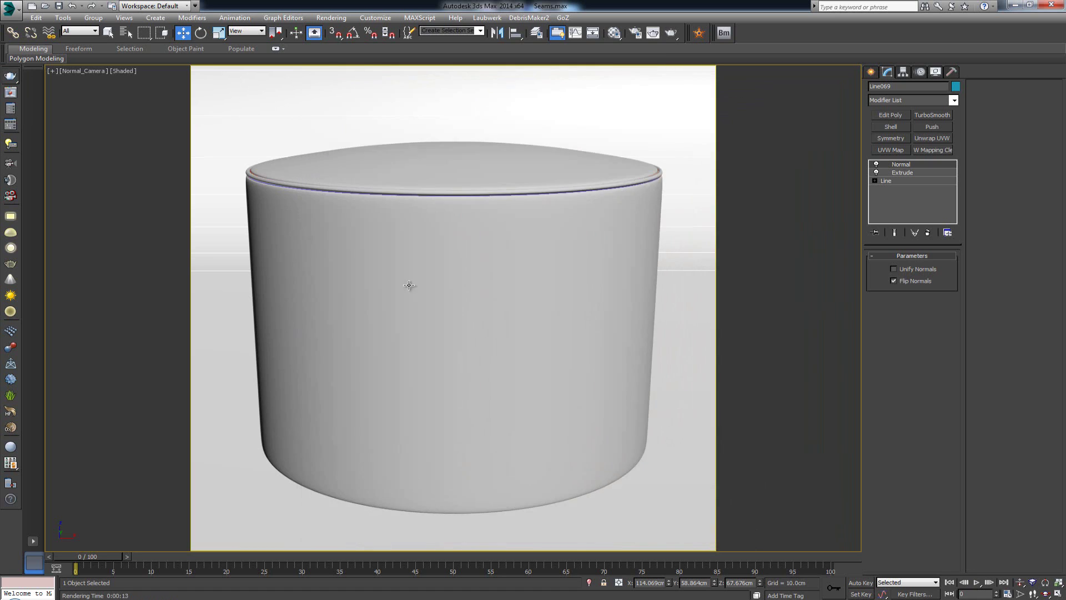
Step: Render the leather-textured stool from Normal_Camera and inspect the red stitching along both seams at up to 400% magnification
{"action": "left_click", "coordinate": [400, 302]}
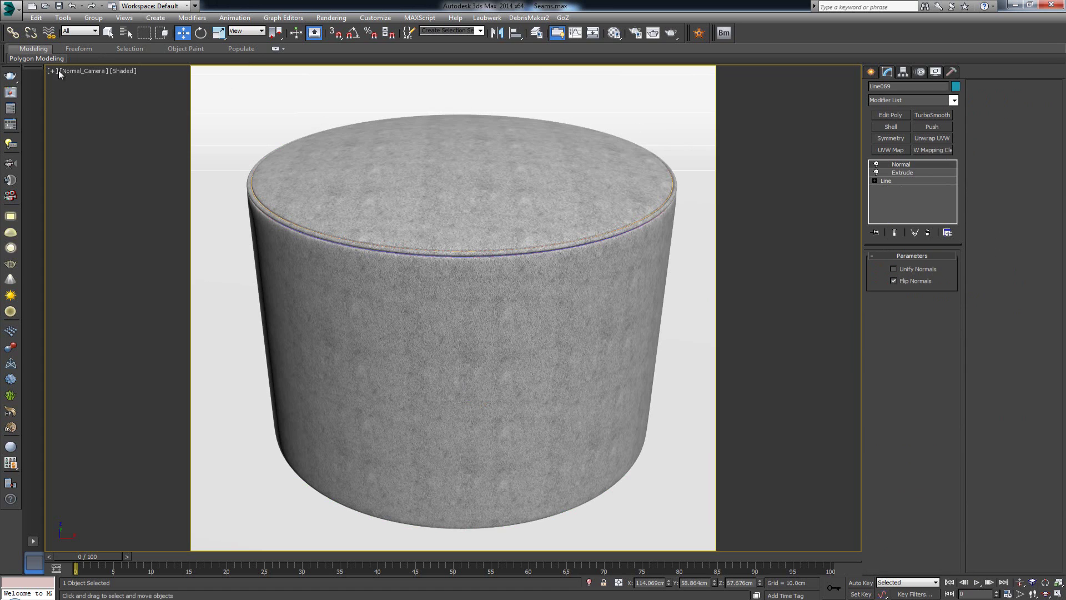
{"action": "left_click", "coordinate": [14, 79]}
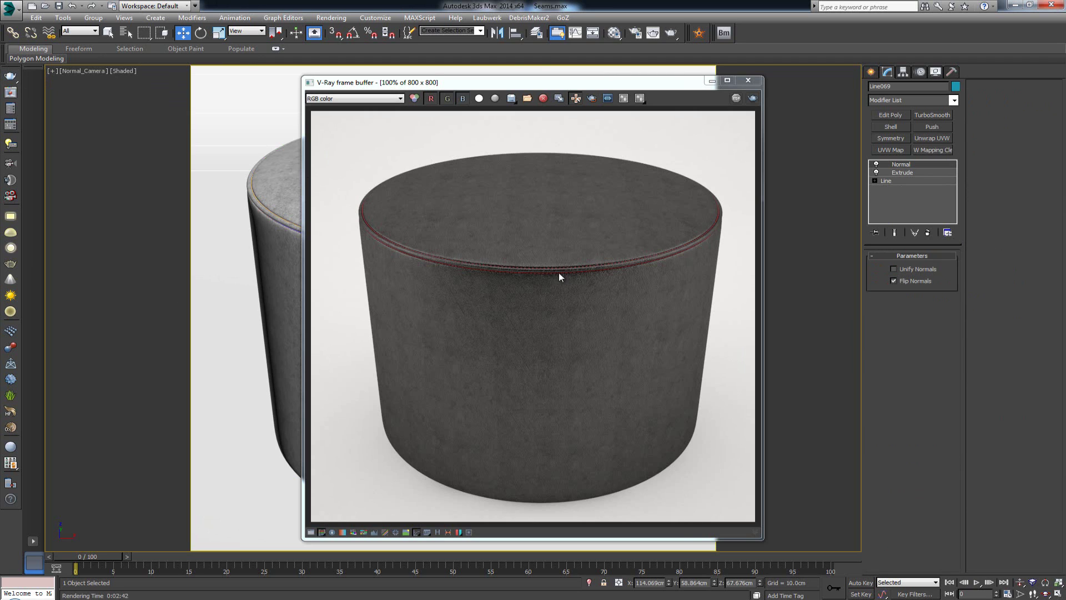
{"action": "scroll", "coordinate": [476, 271], "scroll_direction": "up", "scroll_amount": 2}
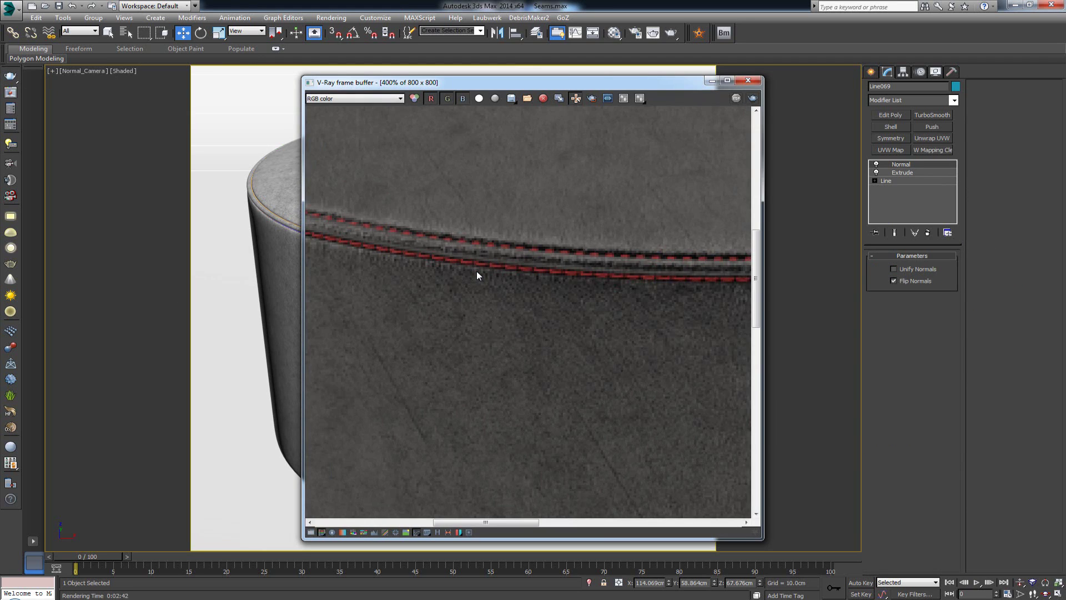
{"action": "middle_click_drag", "start_coordinate": [663, 279], "coordinate": [474, 323]}
{"action": "scroll", "coordinate": [474, 326], "scroll_direction": "down", "scroll_amount": 2}
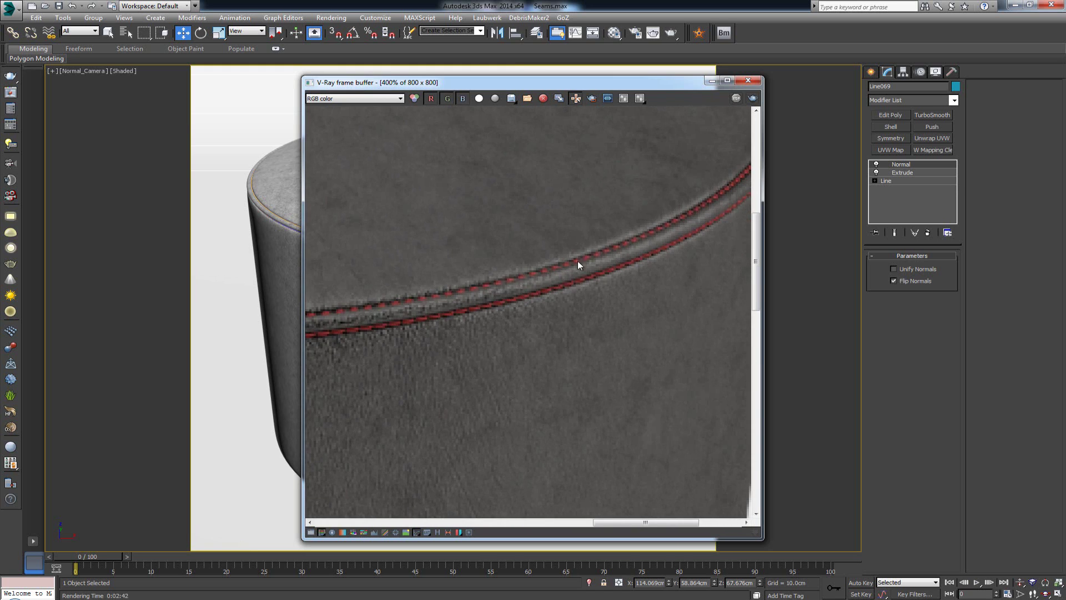
{"action": "scroll", "coordinate": [552, 338], "scroll_direction": "down", "scroll_amount": 2}
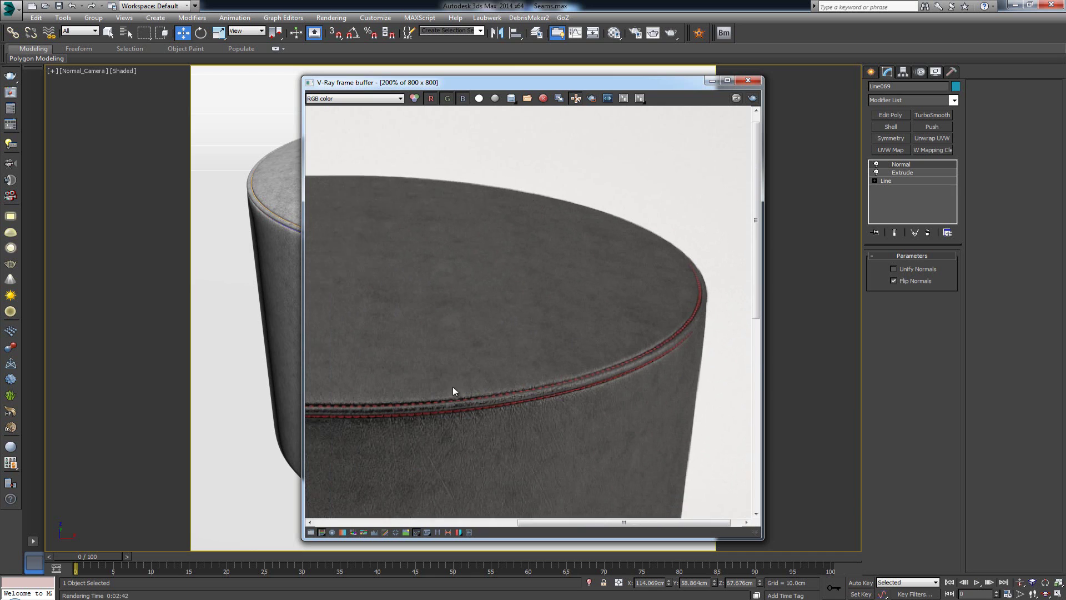
{"action": "scroll", "coordinate": [485, 278], "scroll_direction": "up", "scroll_amount": 4}
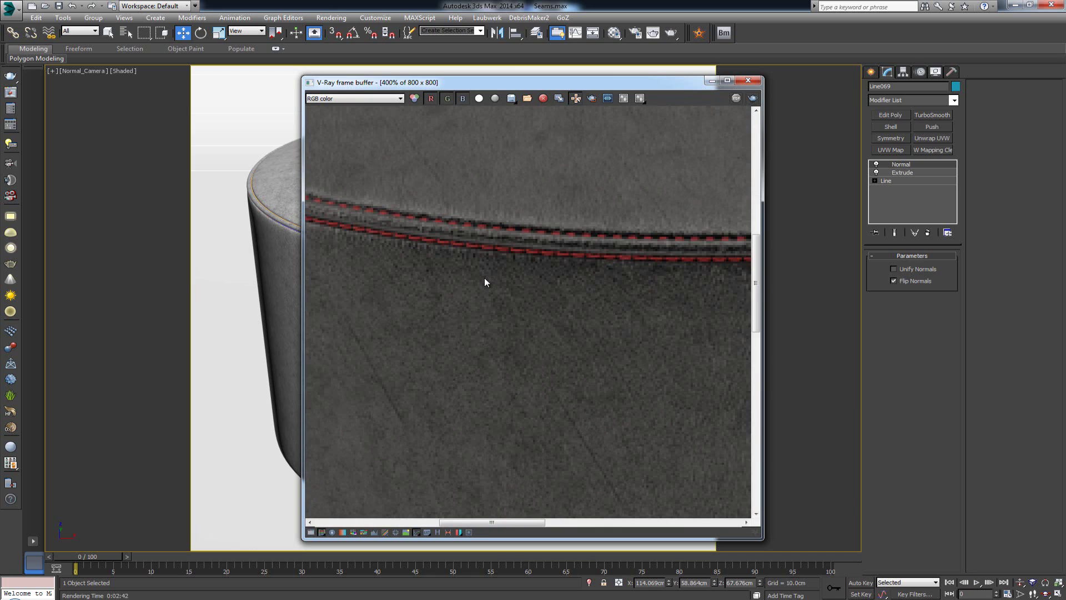
{"action": "scroll", "coordinate": [575, 288], "scroll_direction": "down", "scroll_amount": 2}
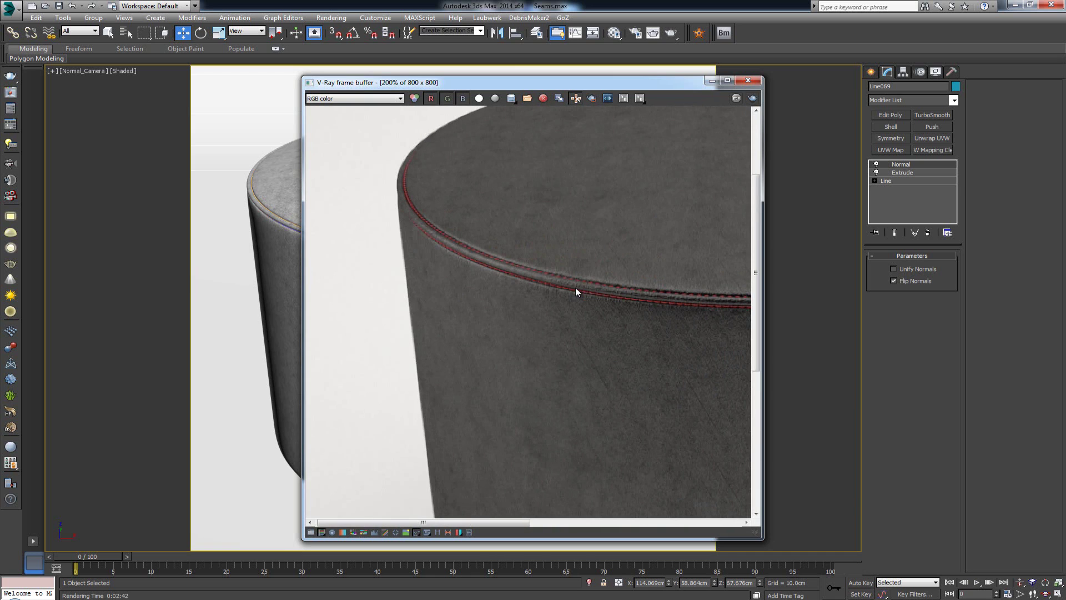
{"action": "scroll", "coordinate": [561, 292], "scroll_direction": "up", "scroll_amount": 2}
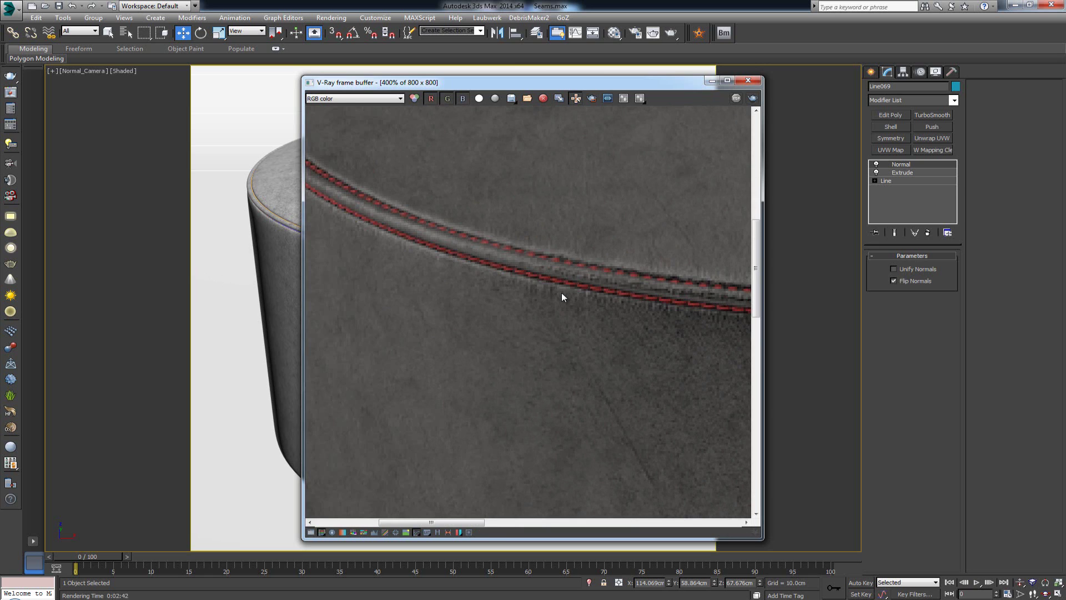
{"action": "scroll", "coordinate": [563, 292], "scroll_direction": "down", "scroll_amount": 2}
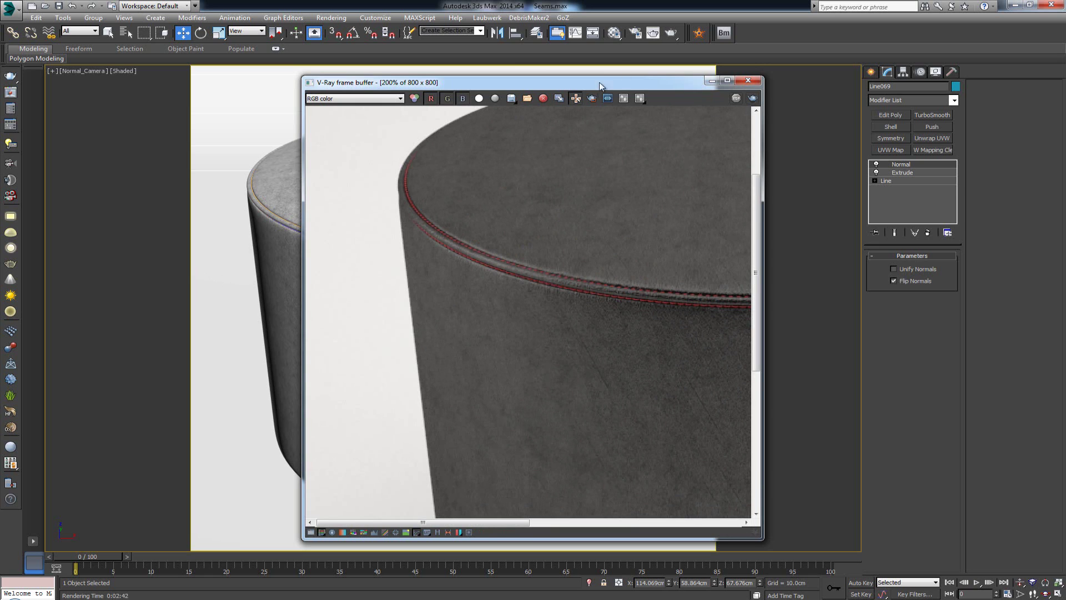
{"action": "scroll", "coordinate": [513, 293], "scroll_direction": "down", "scroll_amount": 2}
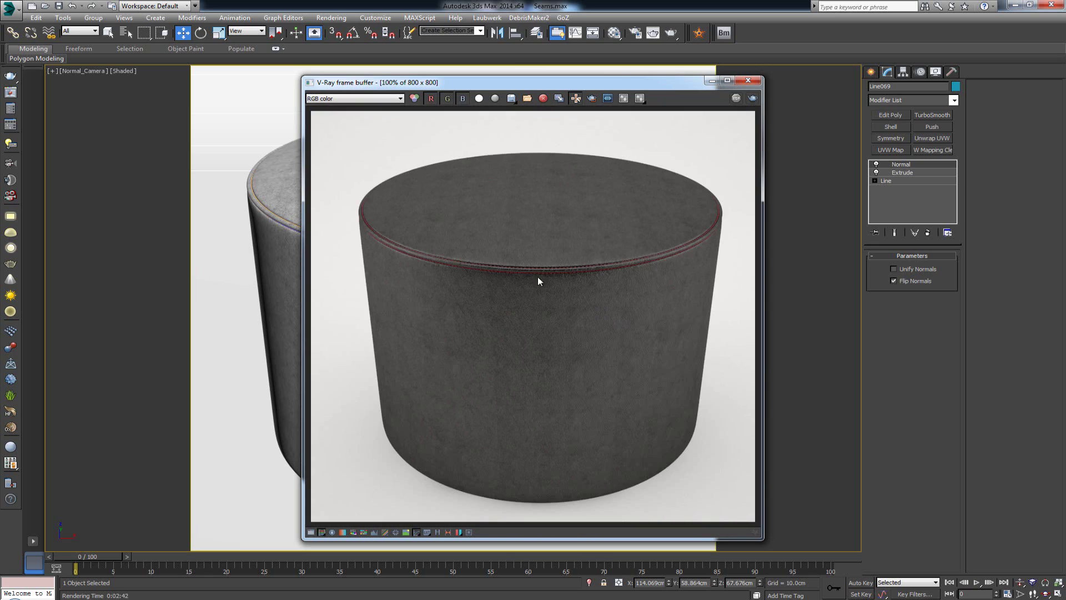
{"action": "left_click", "coordinate": [753, 83]}
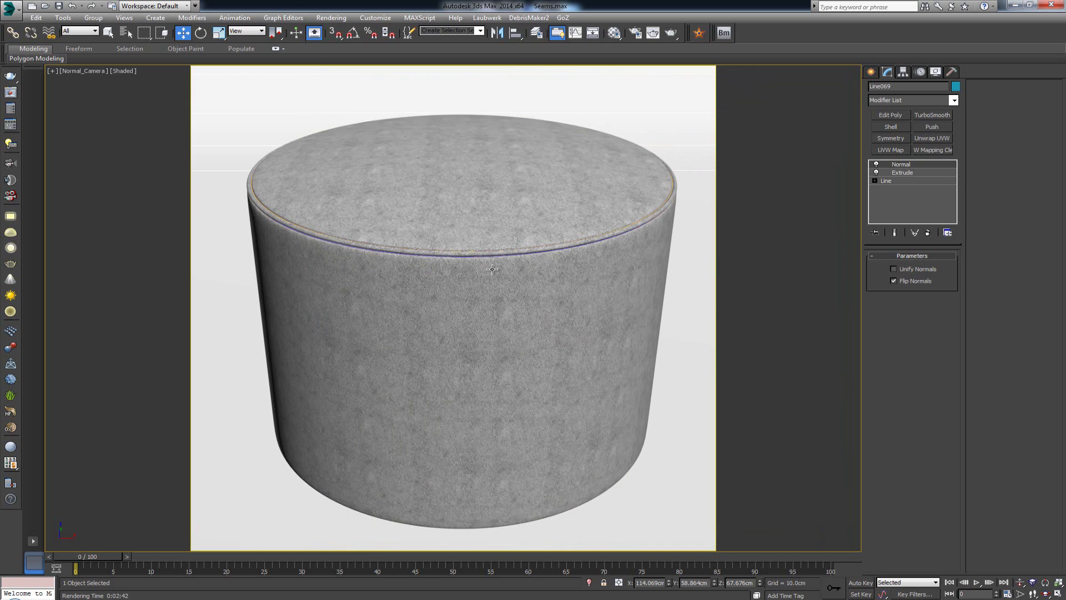
Step: Switch the viewport from the full stool view to Close_Camera
{"action": "key", "text": "p"}
{"action": "key", "text": "c"}
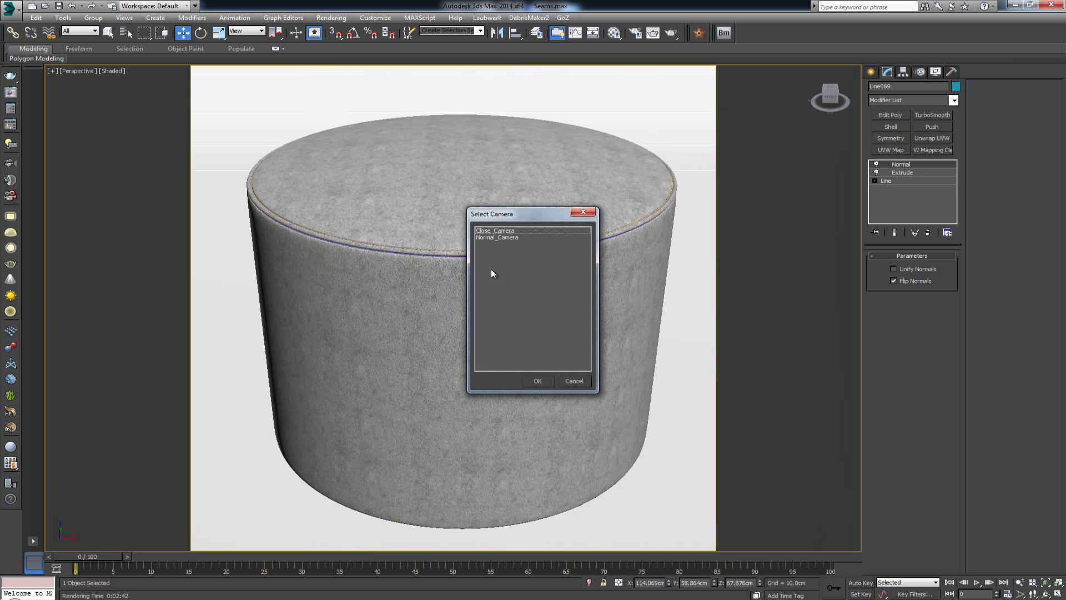
{"action": "left_click", "coordinate": [515, 230]}
{"action": "double_click", "coordinate": [515, 230]}
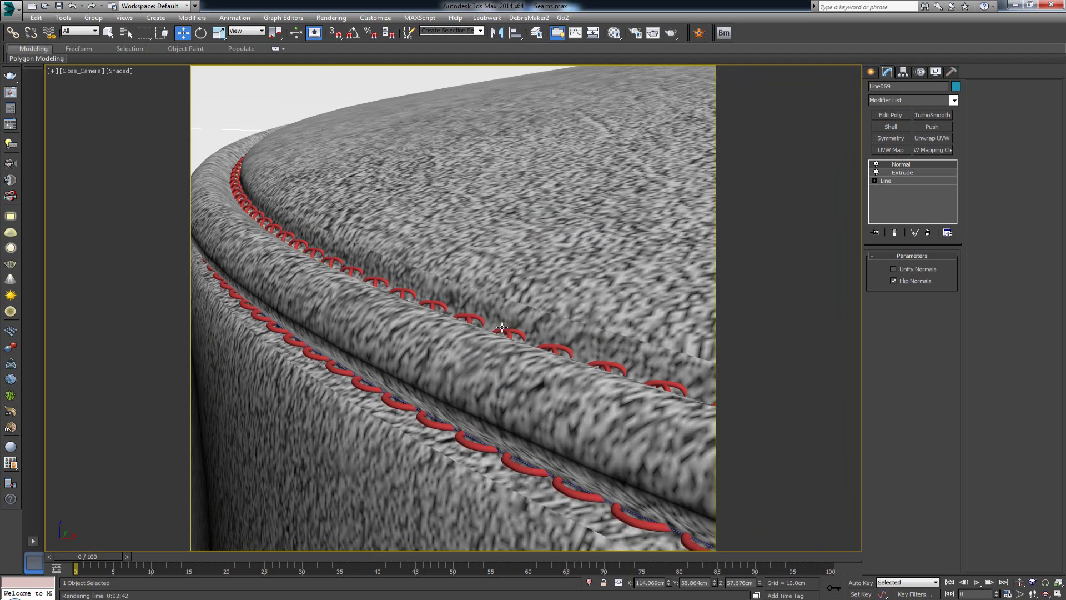
Step: Reframe Close_Camera farther back to take in more of the stitched rim and render the close-up in V-Ray
{"action": "left_click", "coordinate": [1020, 581]}
{"action": "left_click_drag", "start_coordinate": [500, 333], "coordinate": [467, 280]}
{"action": "key", "text": "ctrl+r"}
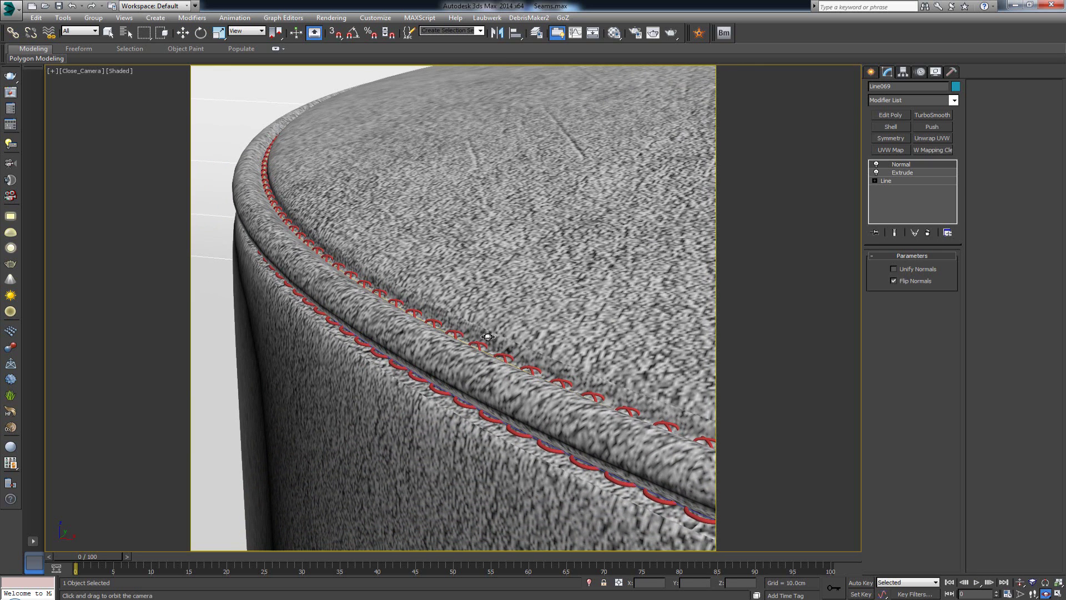
{"action": "left_click", "coordinate": [12, 76]}
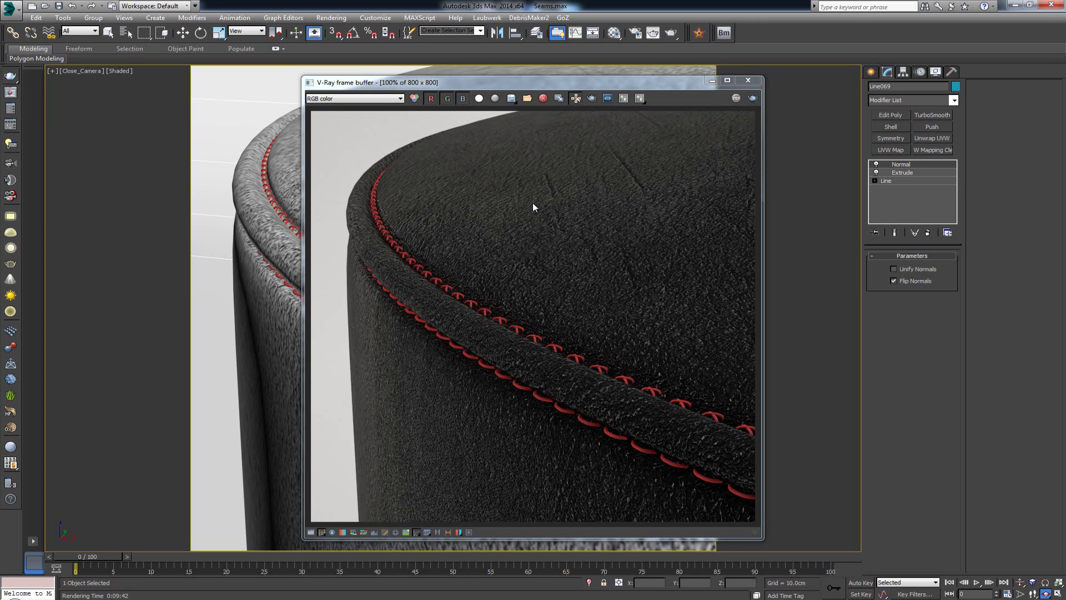